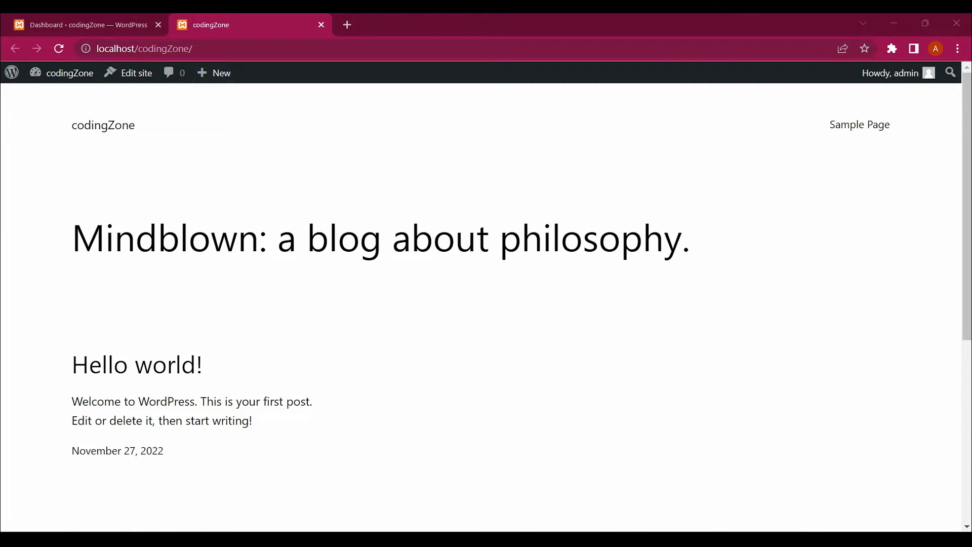
- Examine the codingZone site's front page from the header and blog heading down to the footer
scroll(486, 304, "down", 4)
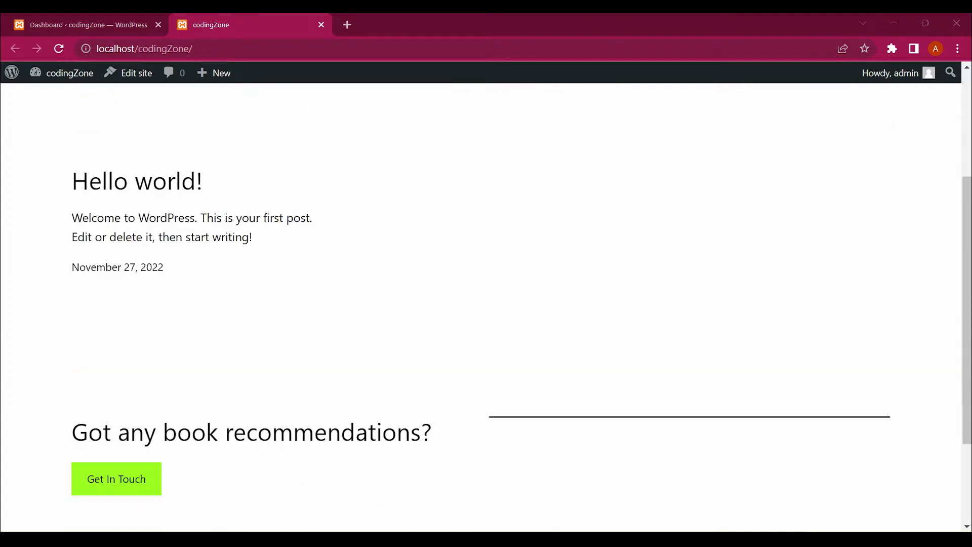
scroll(486, 304, "down", 2)
scroll(486, 304, "up", 6)
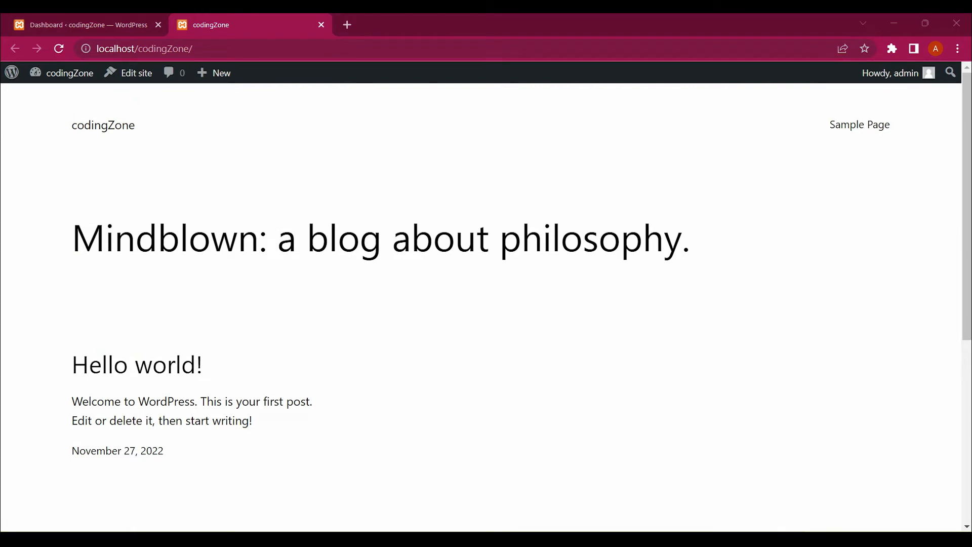
scroll(486, 304, "down", 6)
scroll(486, 304, "up", 6)
scroll(486, 304, "down", 5)
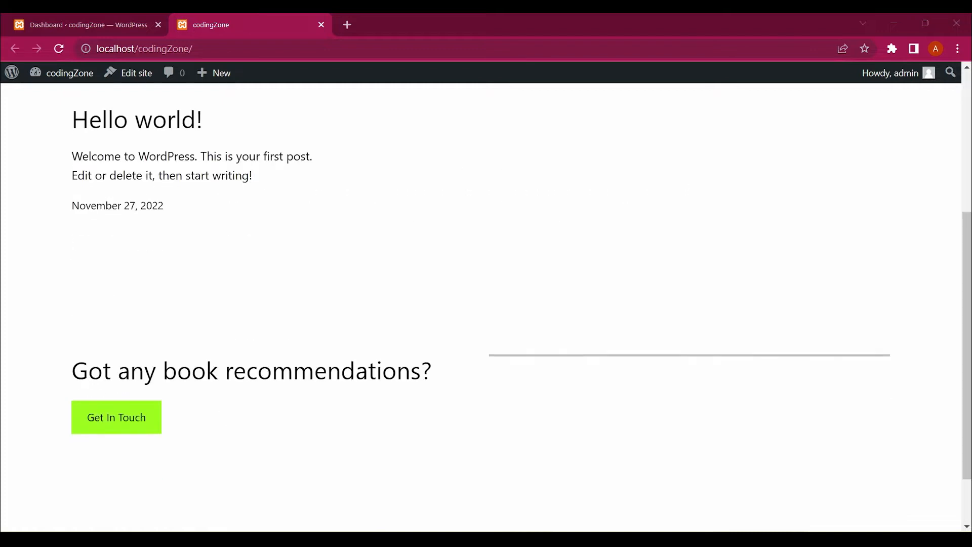
scroll(486, 304, "up", 3)
scroll(486, 303, "down", 4)
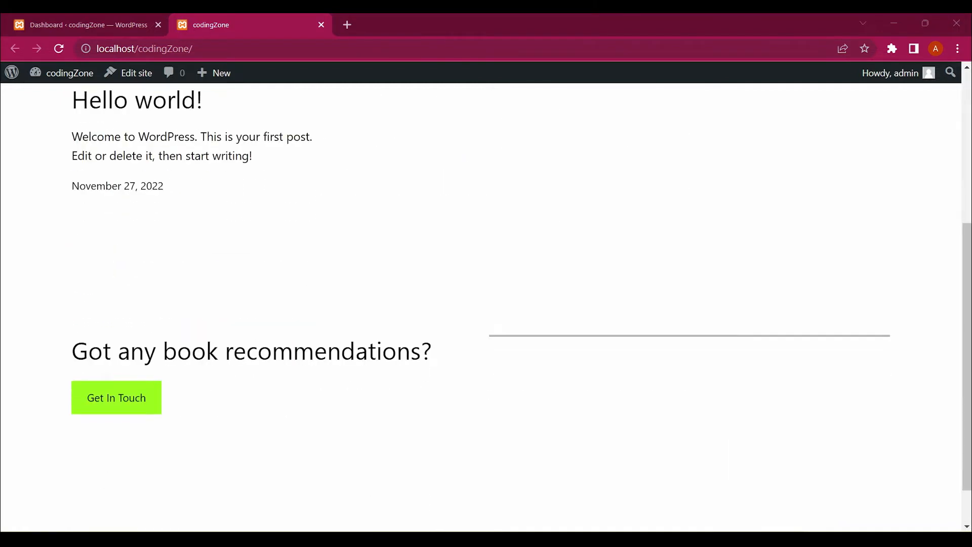
scroll(486, 304, "up", 5)
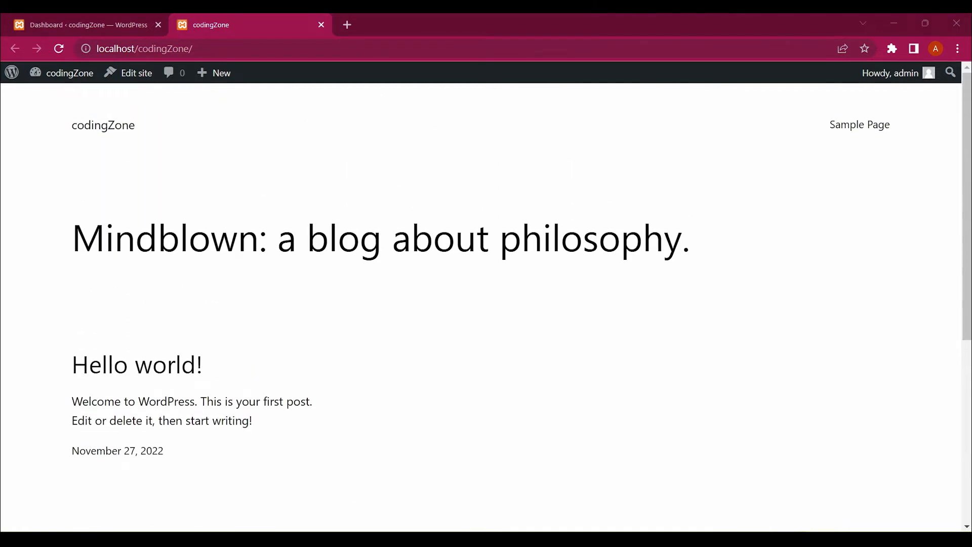
scroll(486, 304, "down", 3)
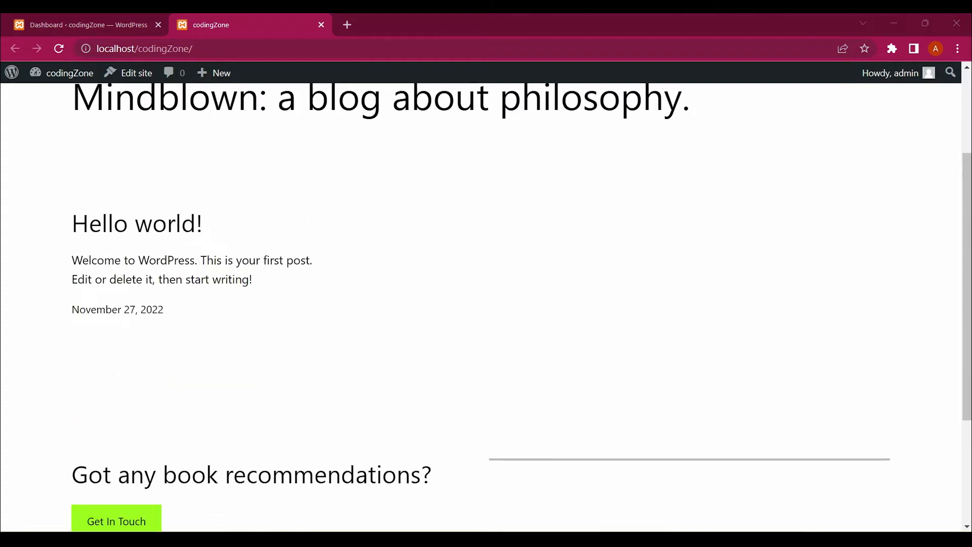
scroll(486, 304, "up", 1)
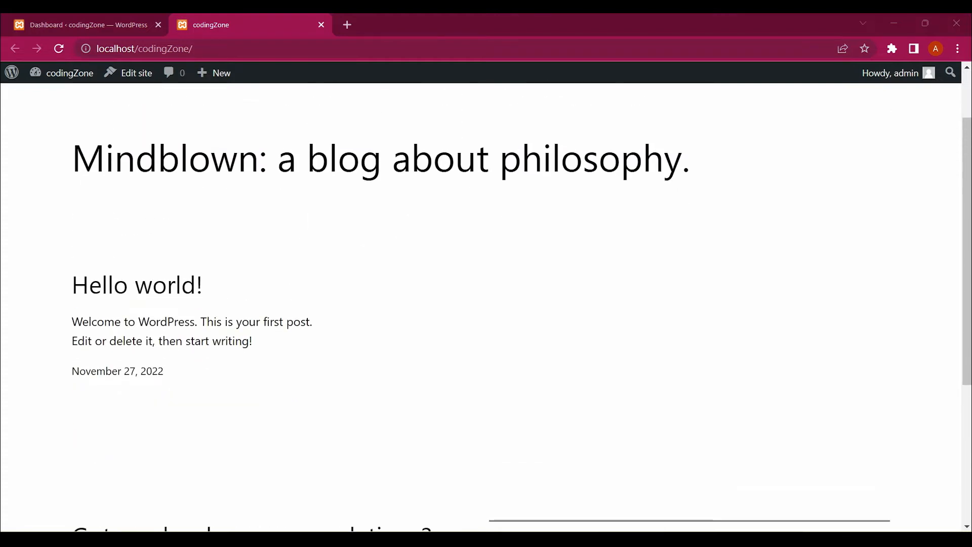
scroll(486, 304, "up", 2)
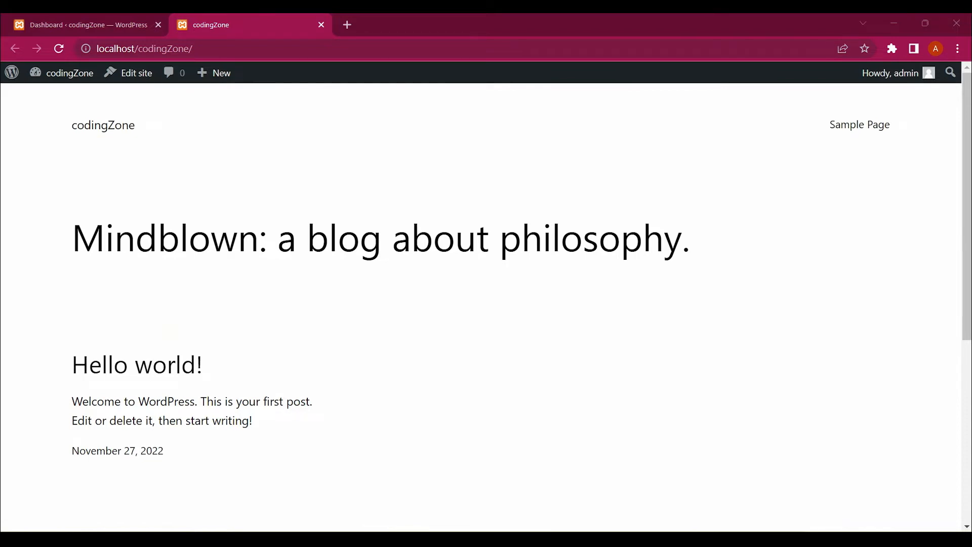
scroll(486, 303, "down", 2)
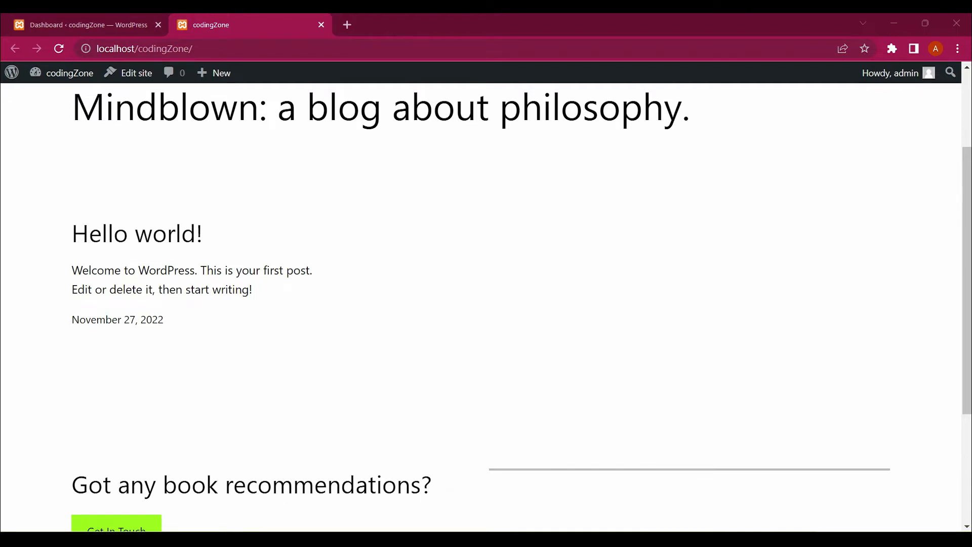
scroll(486, 304, "down", 3)
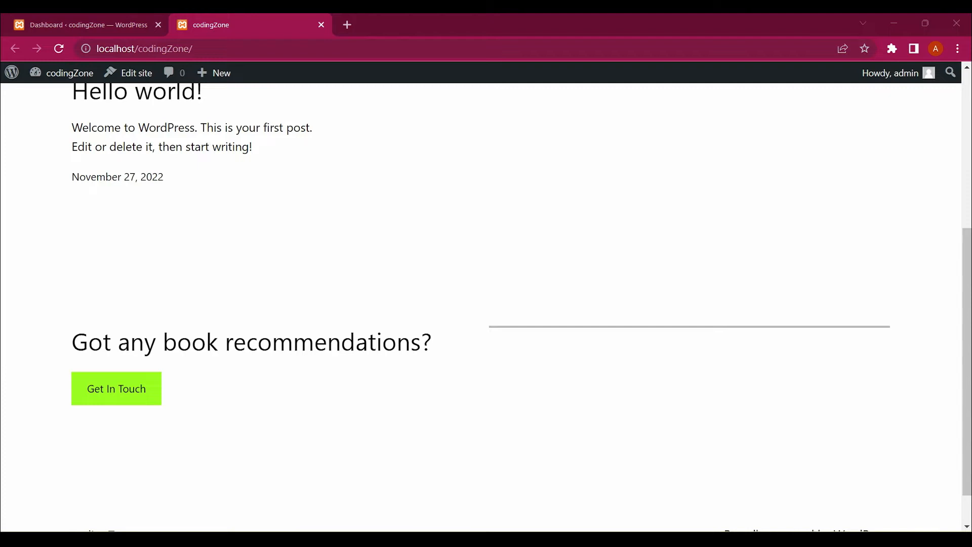
scroll(486, 304, "down", 1)
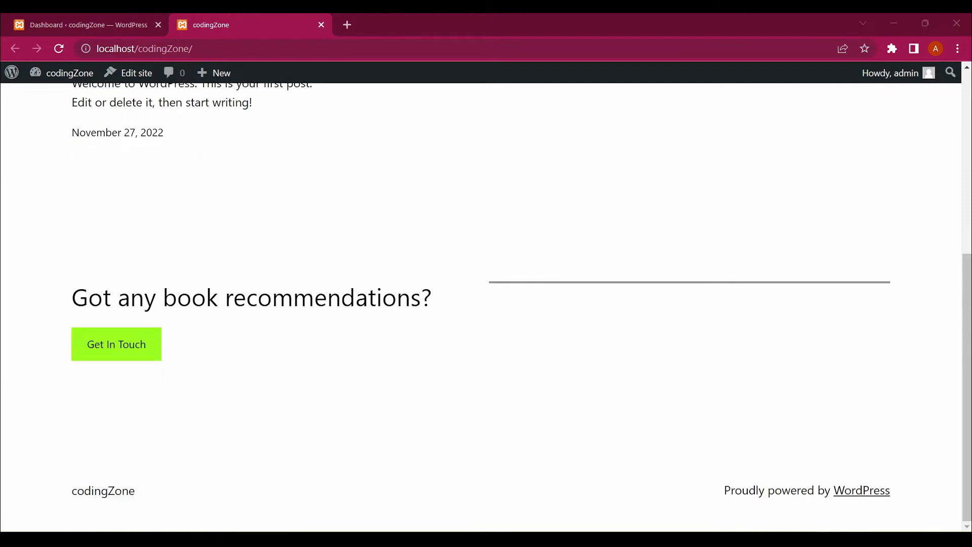
scroll(486, 304, "up", 5)
scroll(486, 304, "down", 5)
scroll(486, 304, "up", 6)
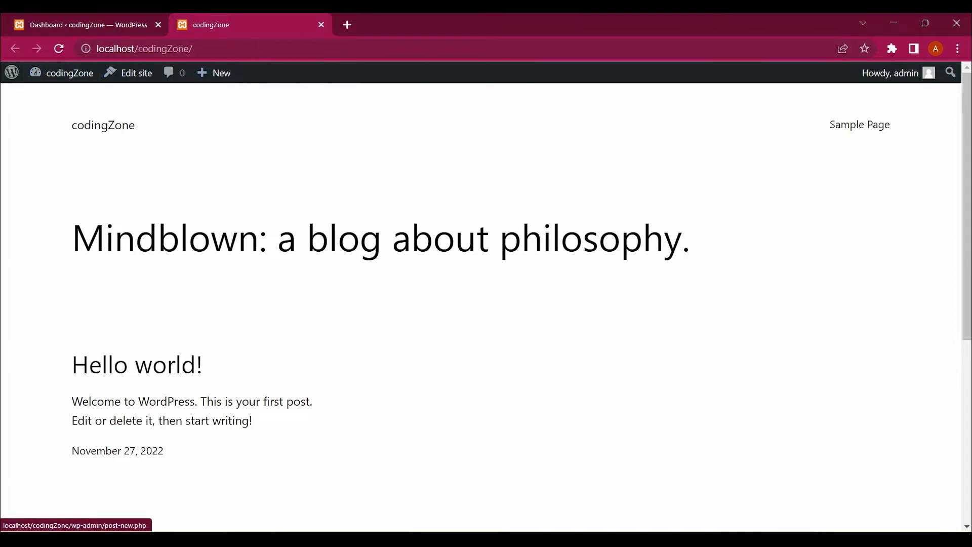
- Load the admin dashboard at localhost/codingZone/wp-admin and return to the site's front page
mouse_move(64, 73)
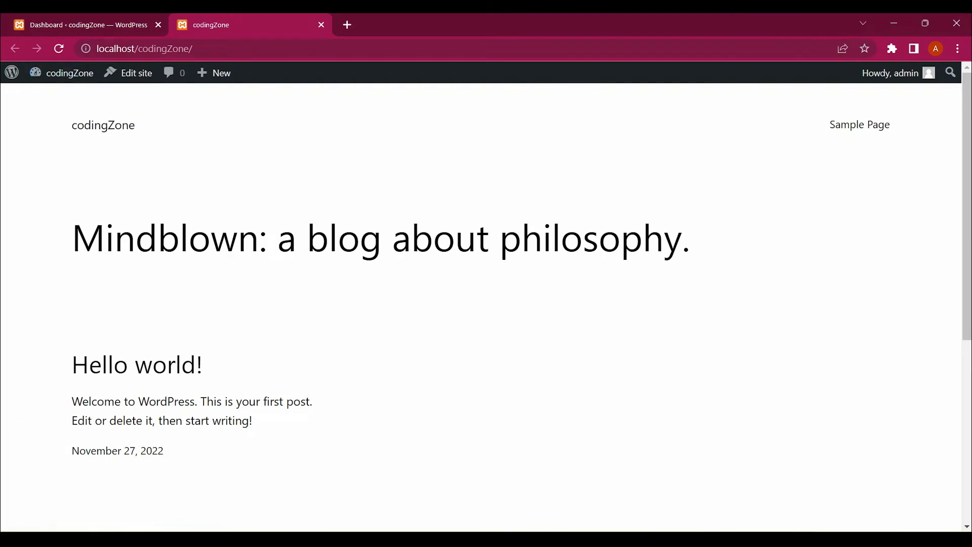
key("ctrl+l")
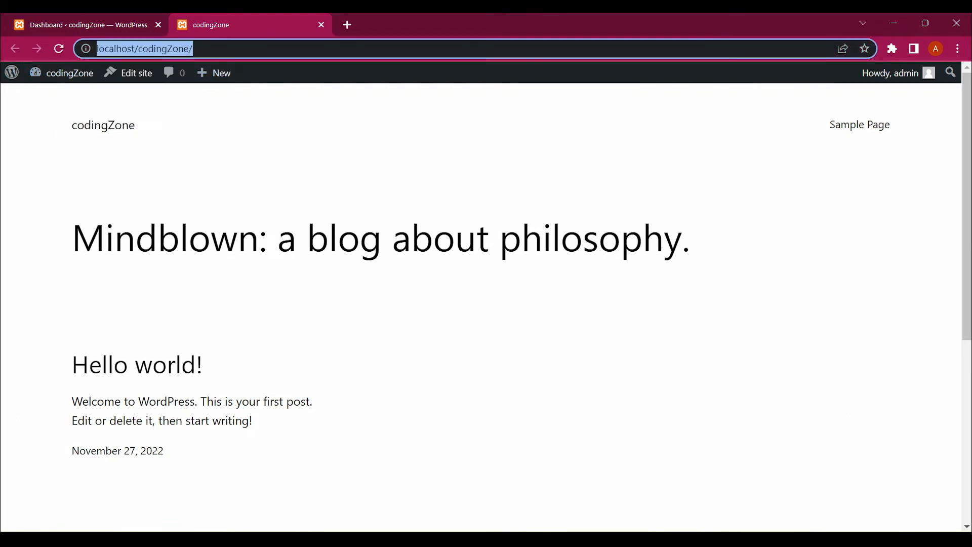
left_click(194, 48)
type("wp")
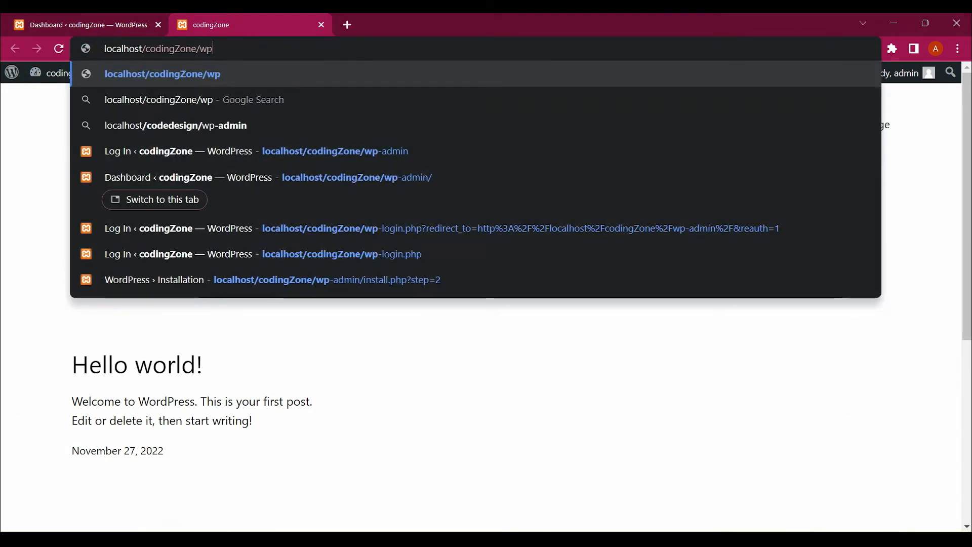
type("-admin")
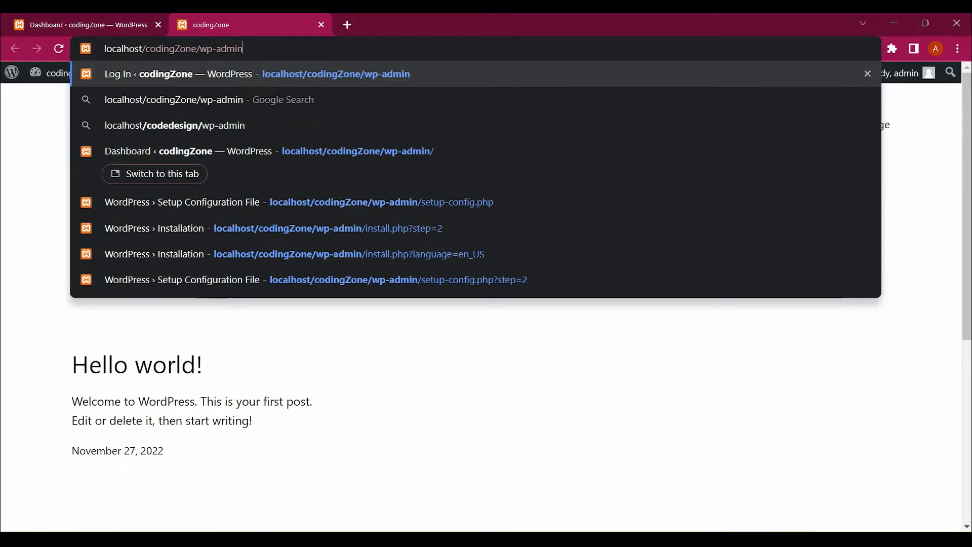
key("Return")
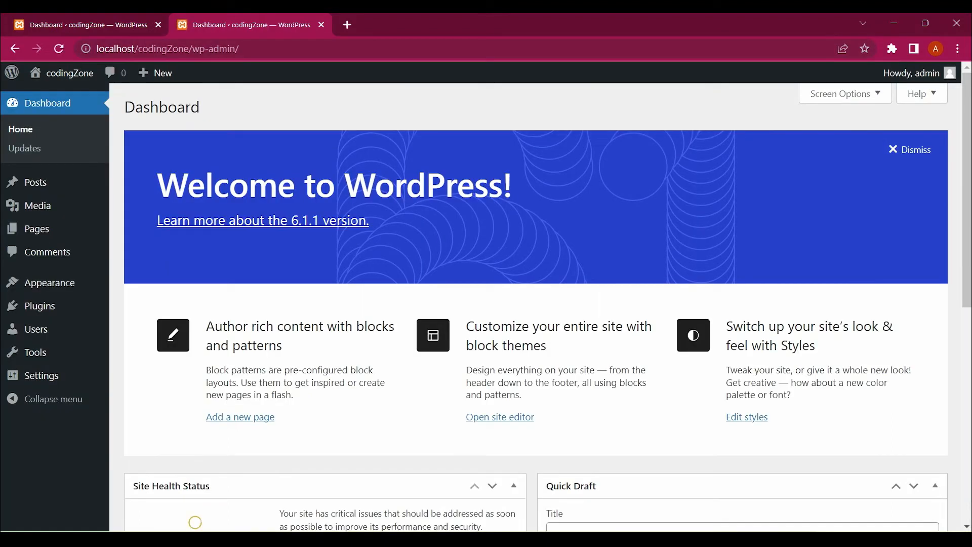
left_click(14, 48)
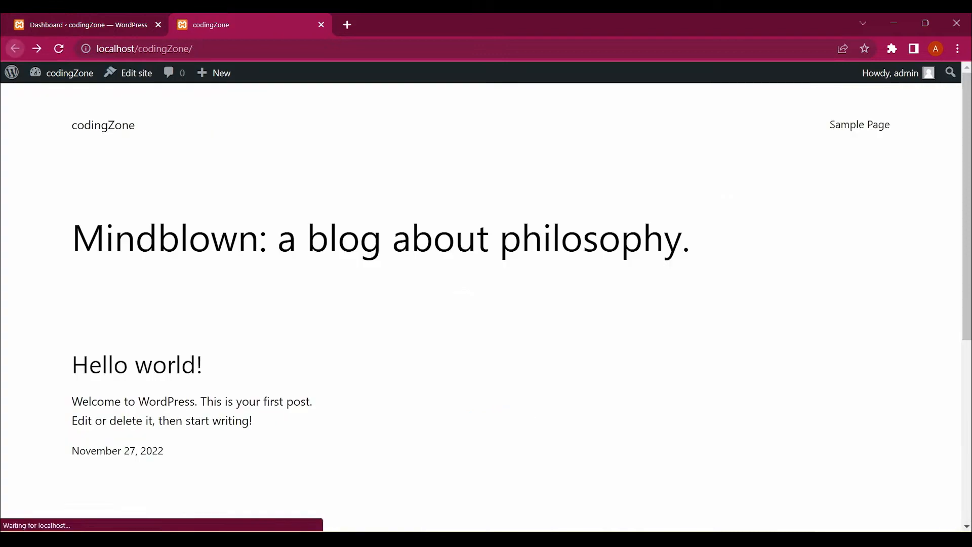
scroll(480, 304, "down", 6)
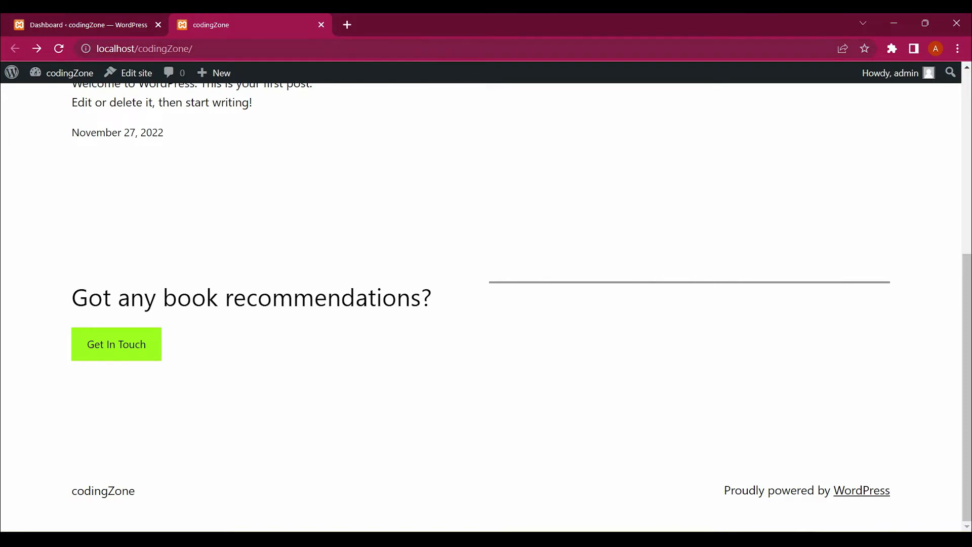
- Switch to the already open WordPress dashboard, look through its widgets and dismiss the welcome banner
left_click(88, 25)
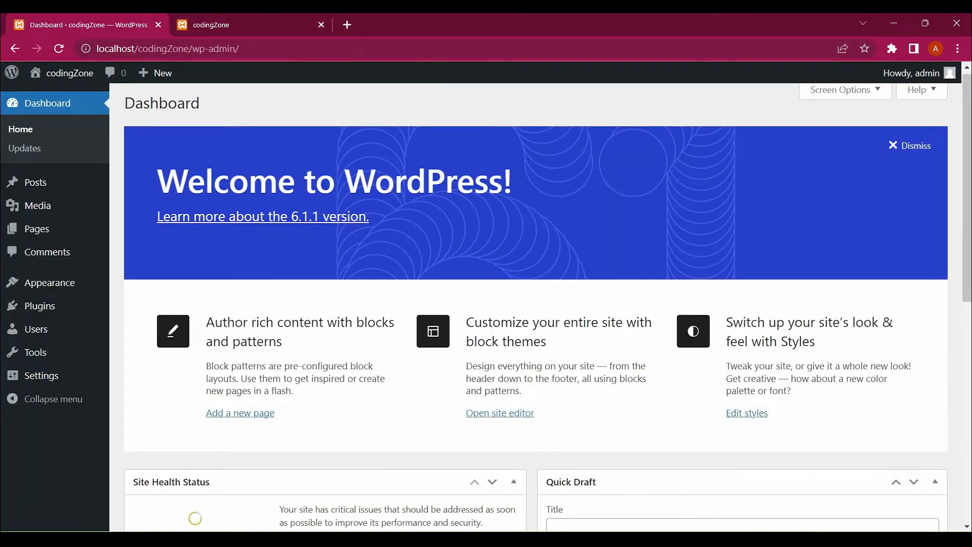
scroll(535, 303, "down", 5)
scroll(535, 304, "down", 4)
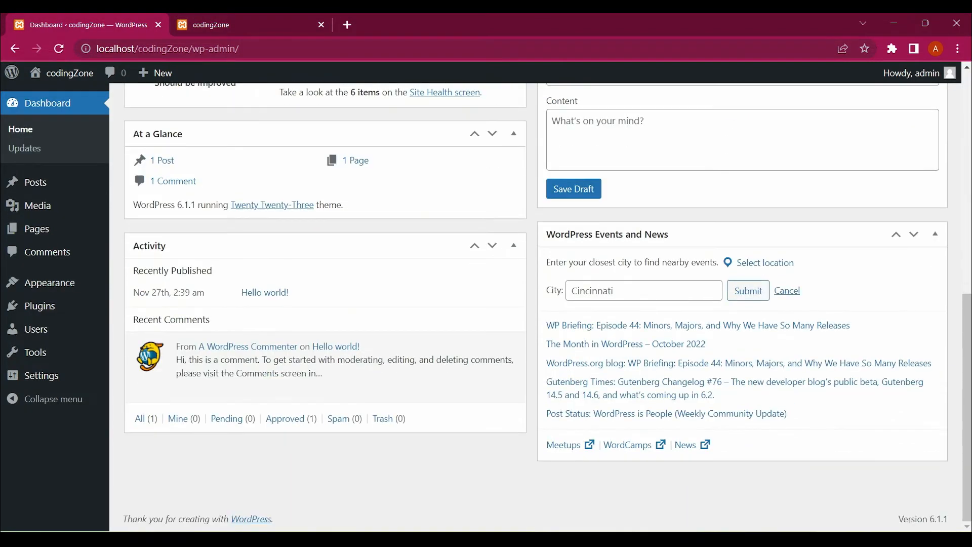
scroll(535, 304, "up", 10)
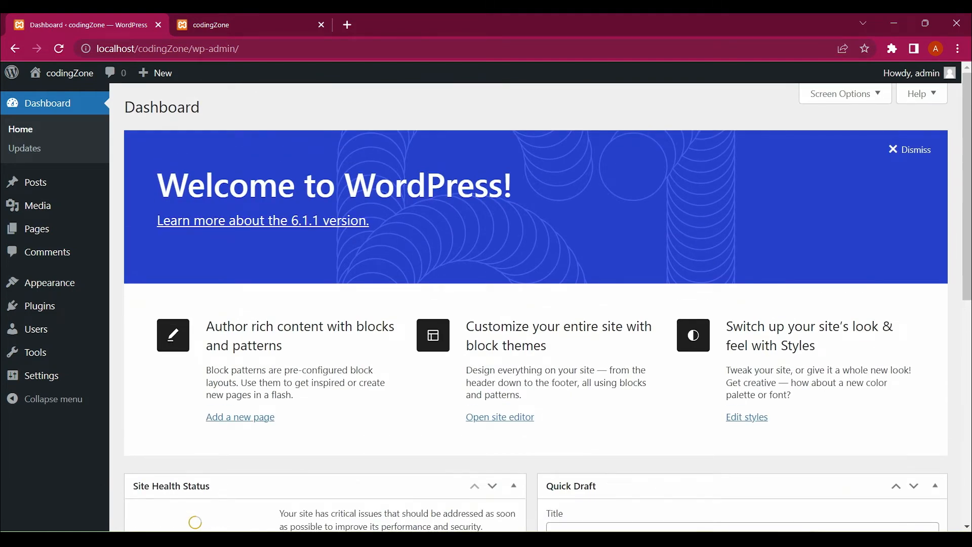
left_click(910, 150)
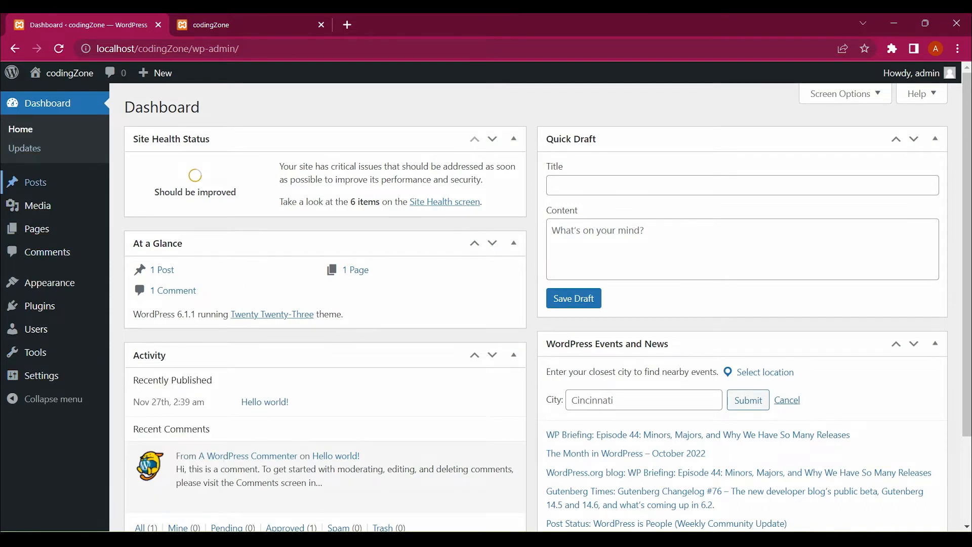
- Open the list of all posts and start a new post
mouse_move(36, 182)
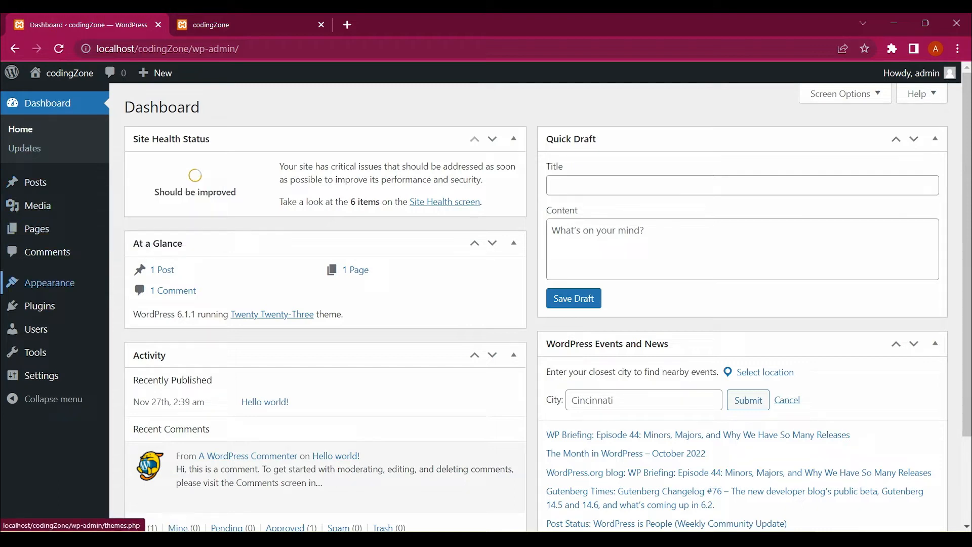
mouse_move(36, 329)
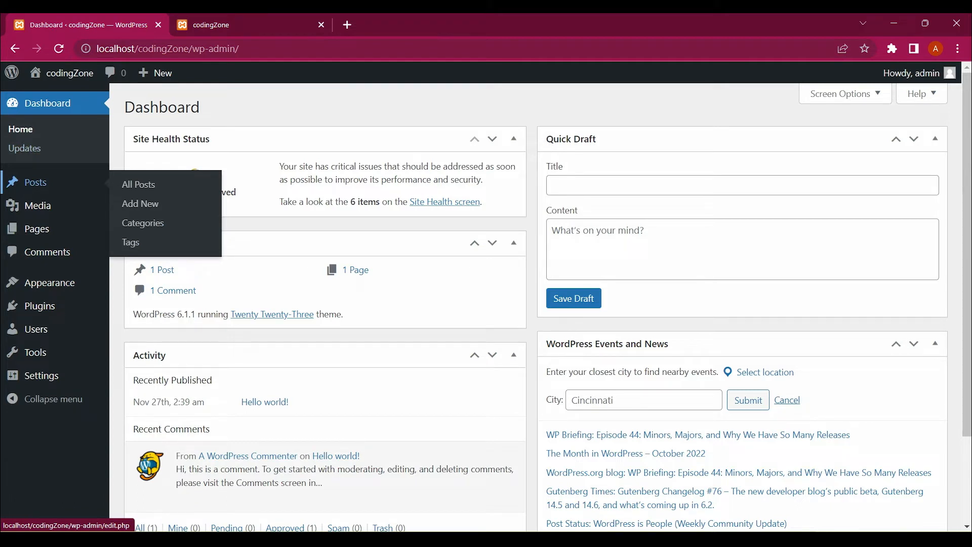
left_click(138, 184)
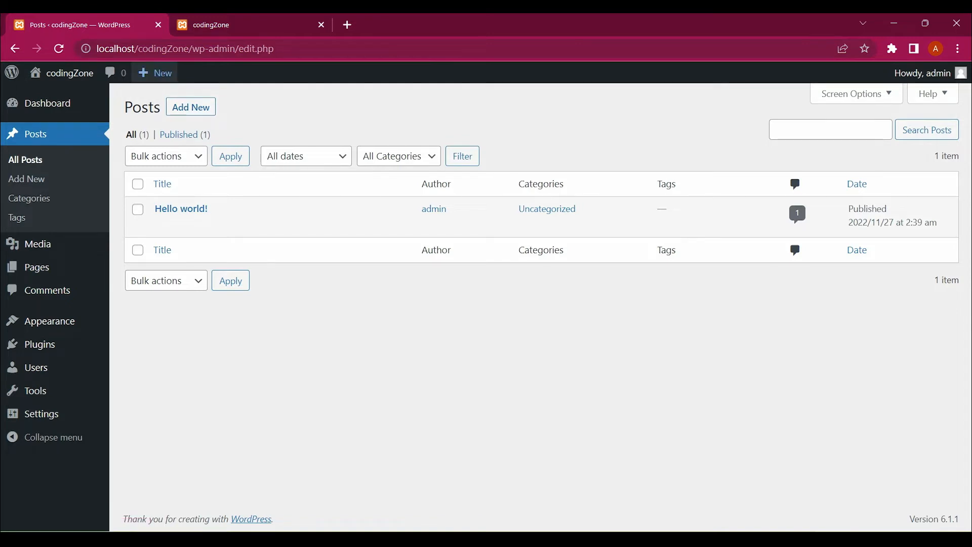
left_click(191, 107)
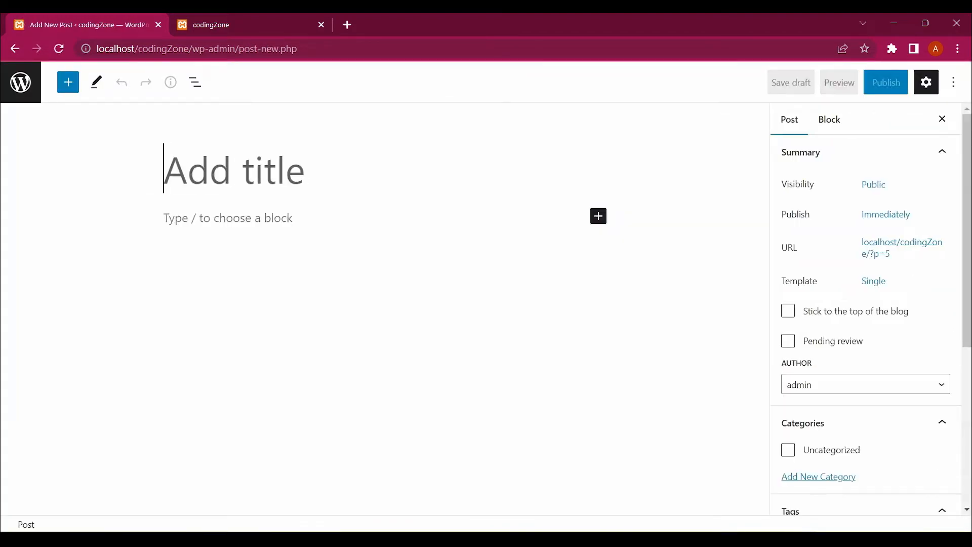
type("P")
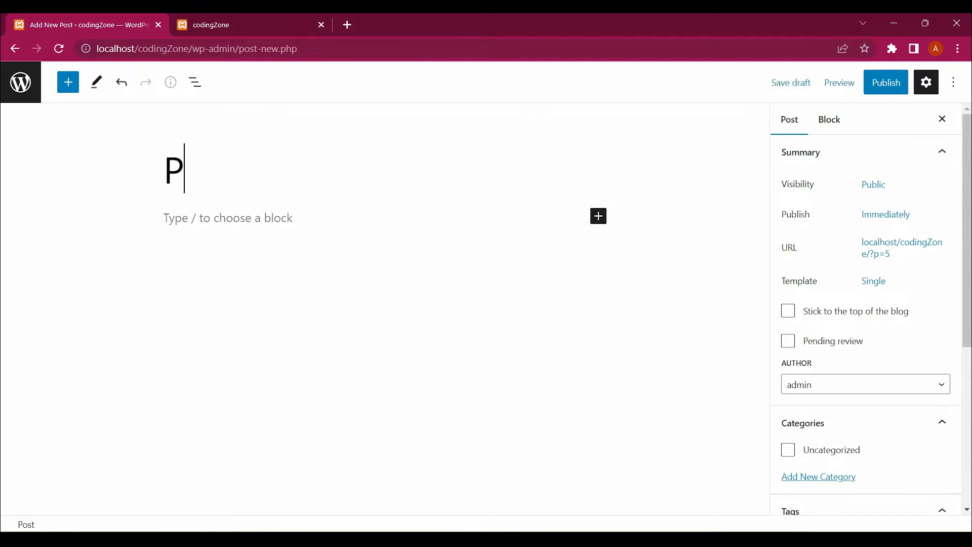
type("ython")
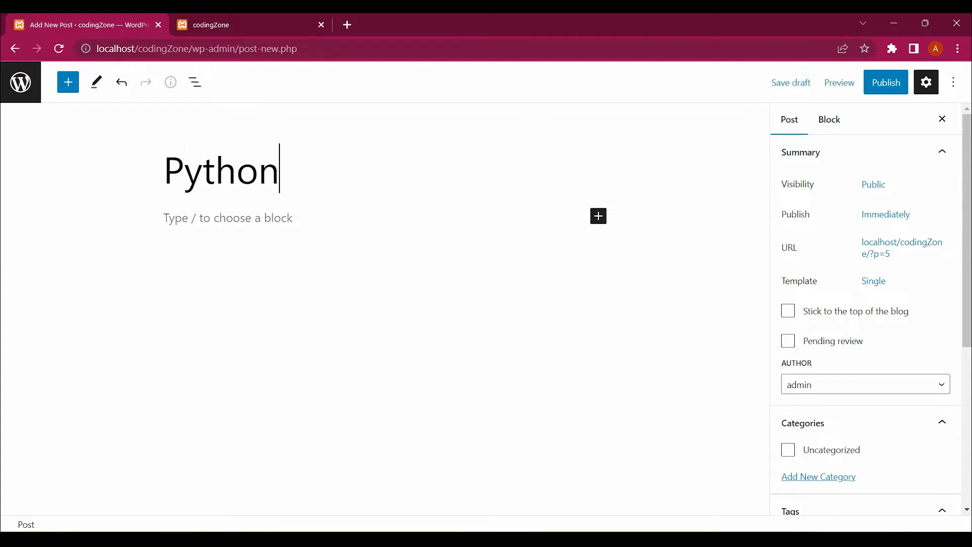
key("BackSpace")
key("BackSpace")
key("BackSpace")
key("BackSpace")
key("BackSpace")
key("BackSpace")
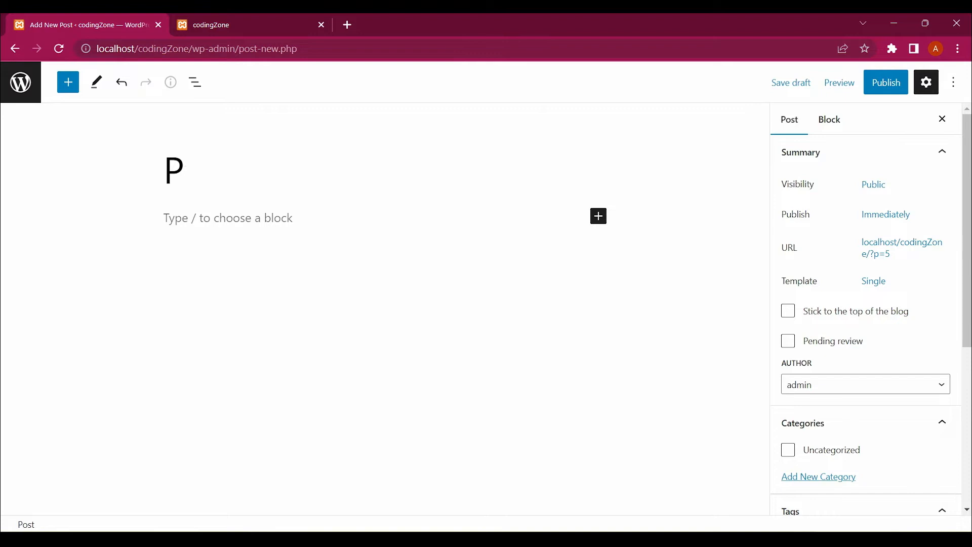
- Title the new post "HTML Tutorial" and move on to its first paragraph block
type("HTML ")
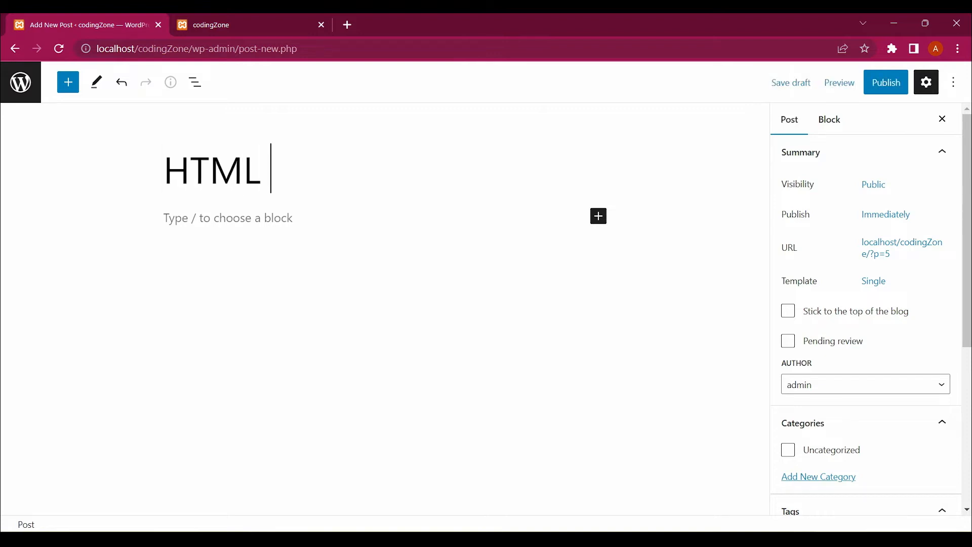
type("Tutot")
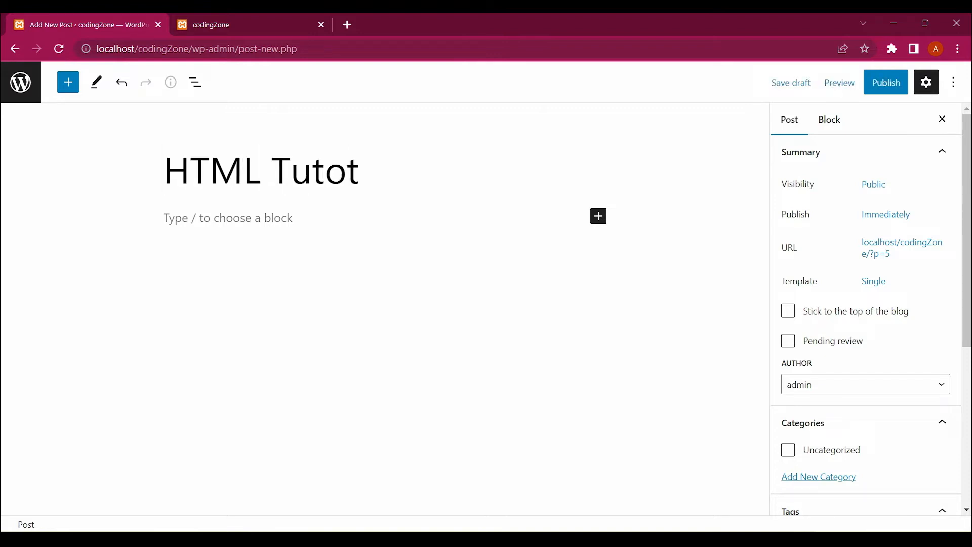
key("BackSpace")
type("rial")
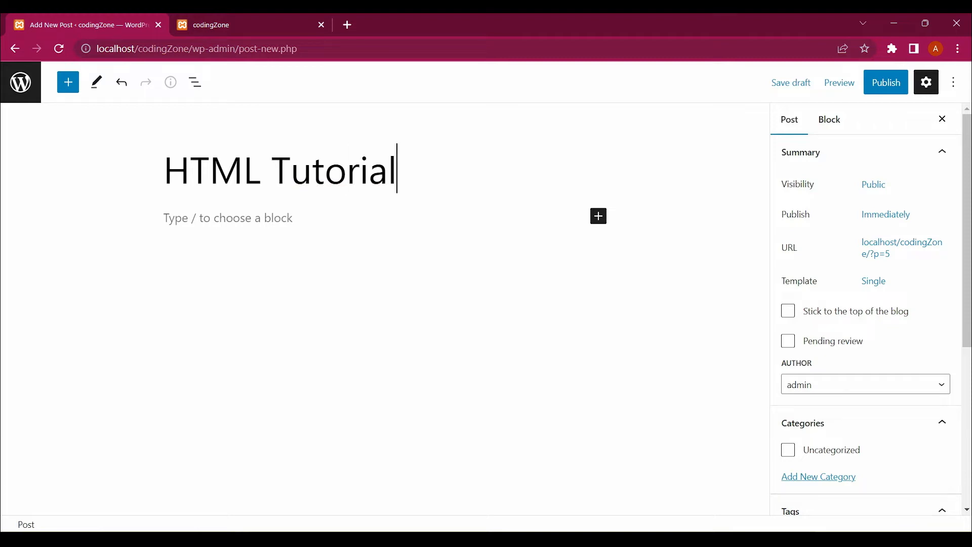
key("Return")
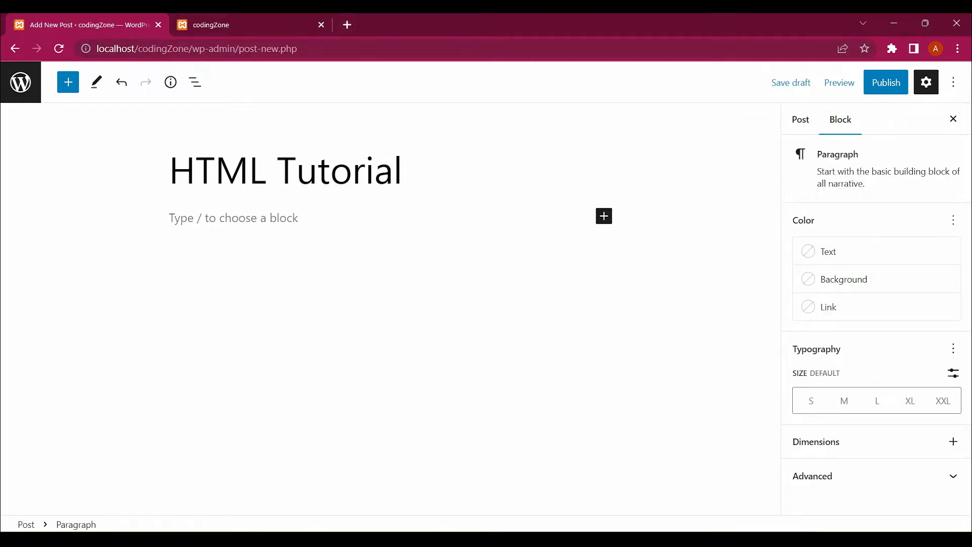
- Search Google for "html document" in a new browser tab and open the study.com article "What is an HTML Document?"
key("ctrl+t")
type("html ")
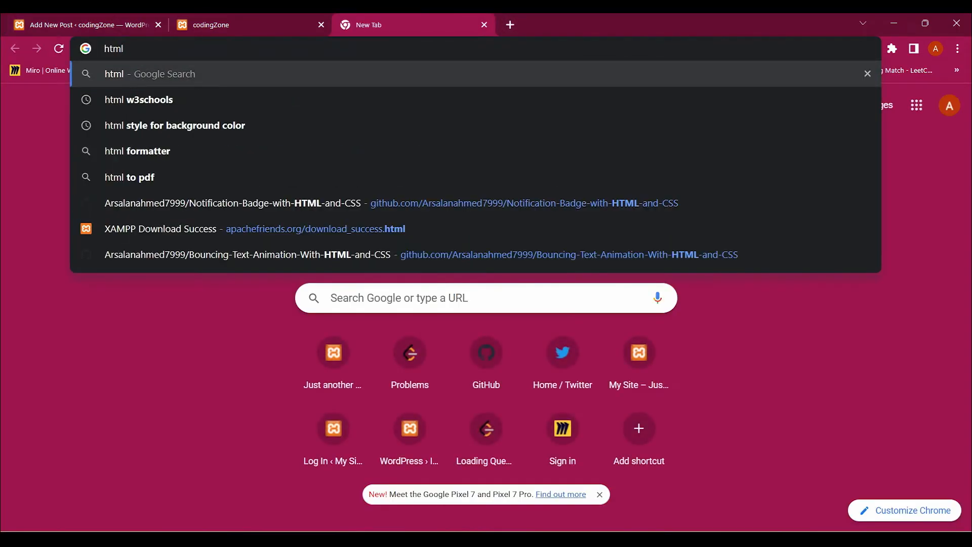
type("docu")
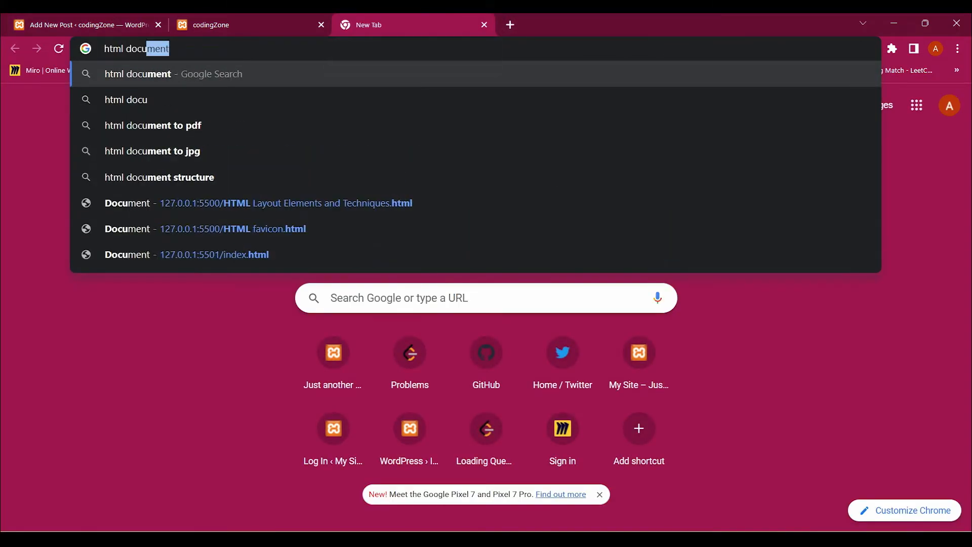
type("ment")
key("Return")
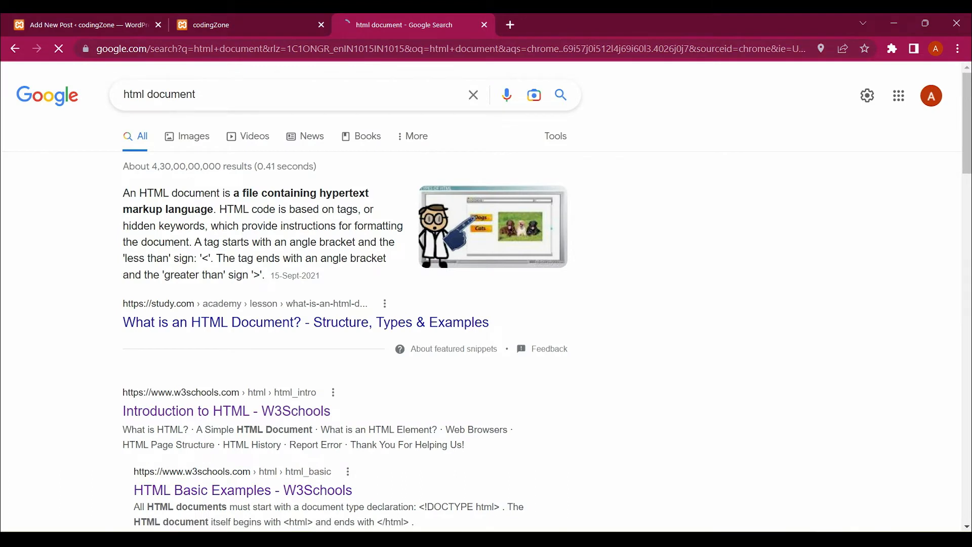
left_click(304, 322)
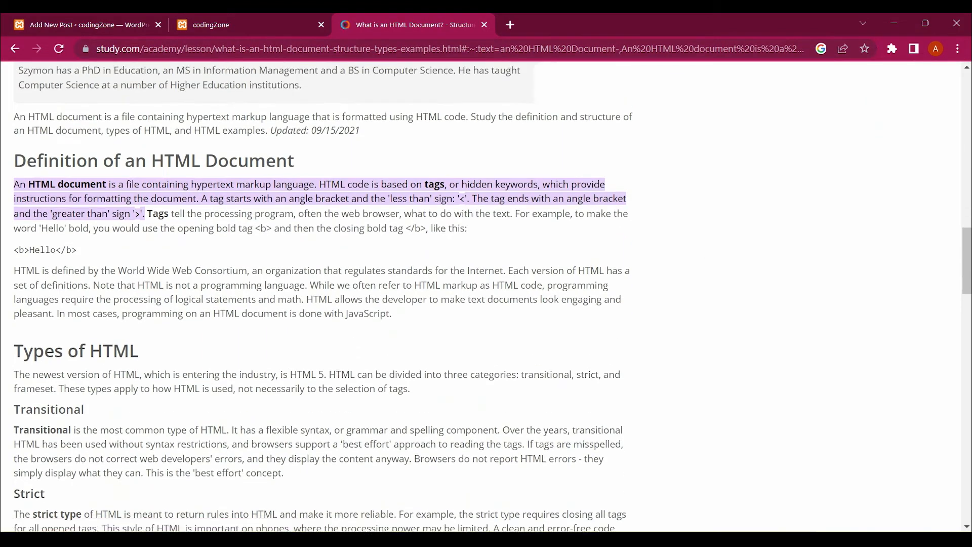
- Copy the text under "Definition of an HTML Document", through the JavaScript sentence, into the empty paragraph of the HTML Tutorial post
left_click_drag(14, 184, 392, 314)
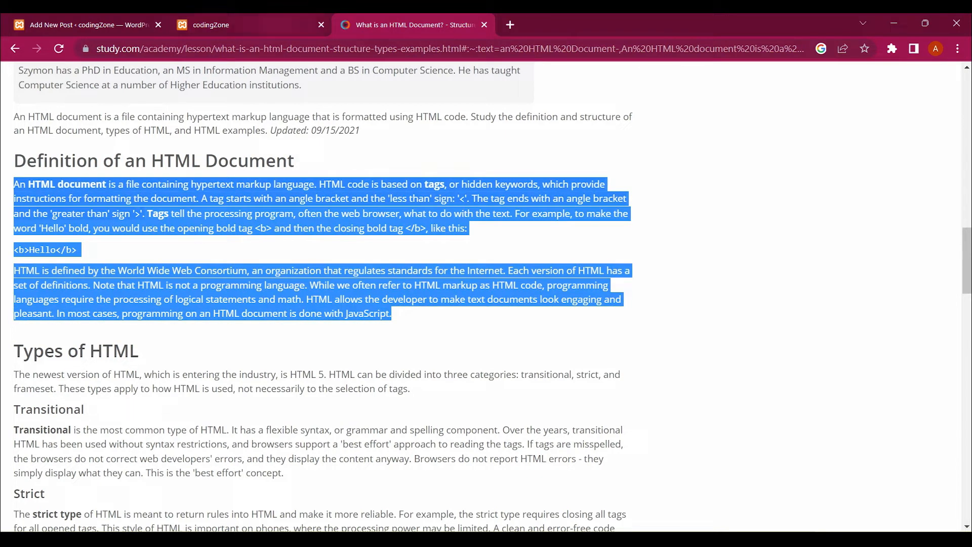
left_click(276, 24)
left_click_drag(89, 25, 248, 25)
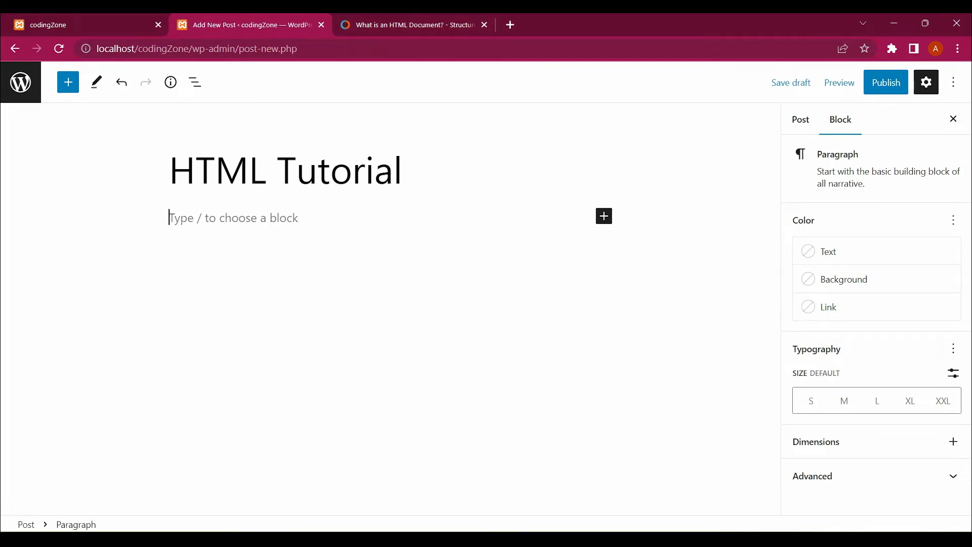
type("An HTML document is a file containing hypertext markup language. HTML code is based on tags, or hidden keywords, which provide instructions for formatting the document. A tag starts with an angle bracket and the 'less than' sign: '<'. The tag ends with an angle bracket and the 'greater than' sign '>'. Tags tell the processing program, often the web browser, what to do with the text. For example, to make the word 'Hello' bold, you would use the opening bold tag <b> and then the closing bold tag </b>, like this: HTML is defined by the World Wide Web Consortium, an organization that regulates standards for the Internet. Each version of HTML has a set of definitions. Note that HTML is not a programming language. While we often refer to HTML markup as HTML code, programming languages require the processing of logical statements and math. HTML allows the developer to make text documents look engaging and pleasant. In most cases, programming on an HTML document is done with JavaScript.")
scroll(380, 304, "up", 4)
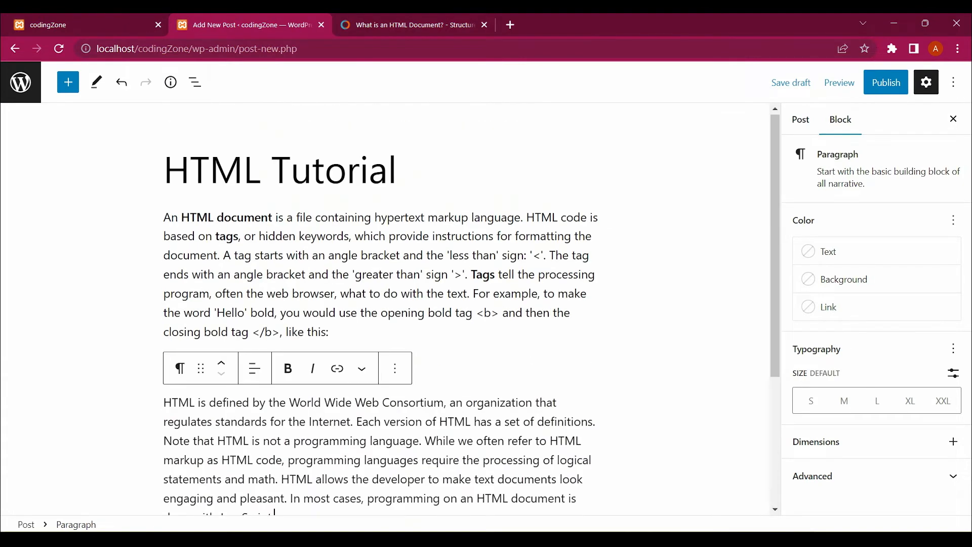
left_click(678, 313)
scroll(678, 314, "down", 1)
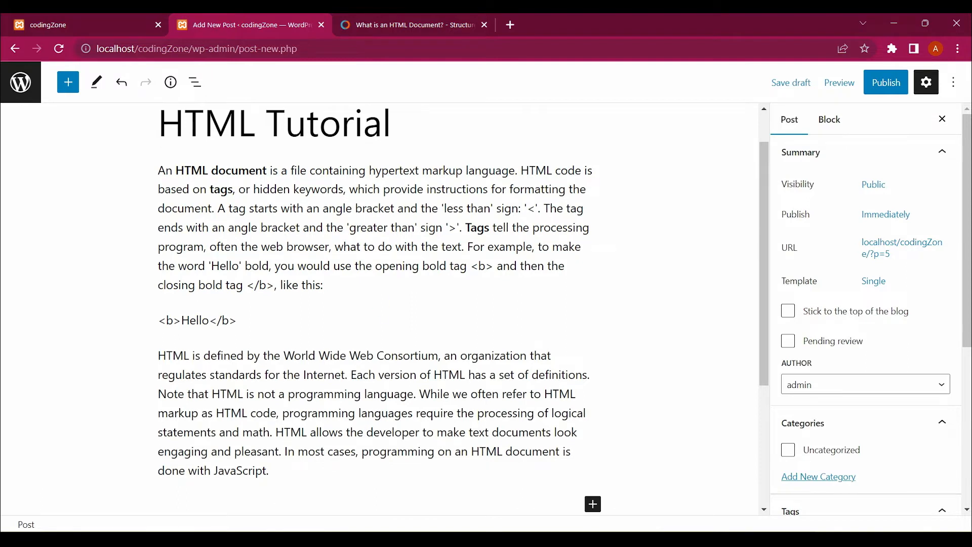
scroll(380, 309, "up", 1)
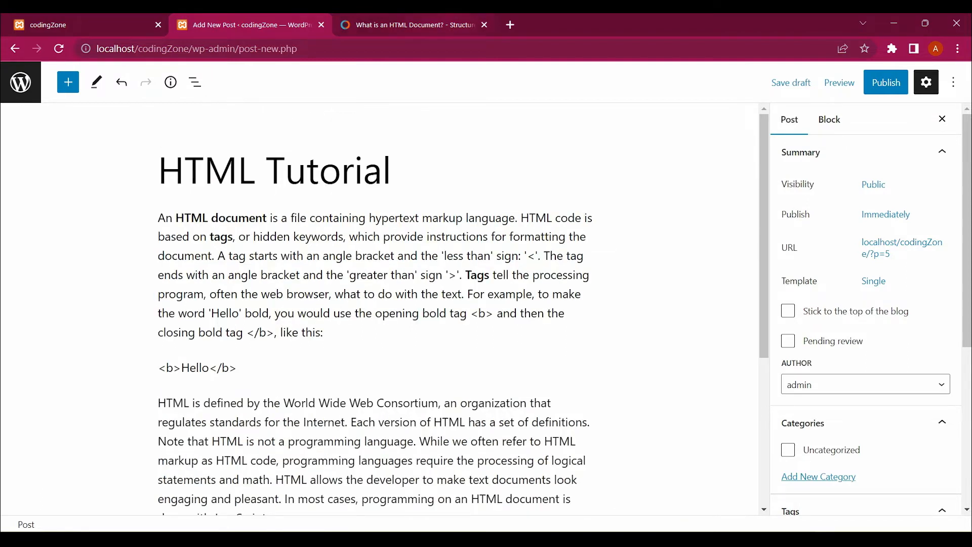
- Close the study.com article and look through the pasted text in the post
left_click(415, 25)
left_click(484, 25)
scroll(380, 309, "down", 2)
scroll(380, 309, "up", 1)
scroll(375, 303, "down", 1)
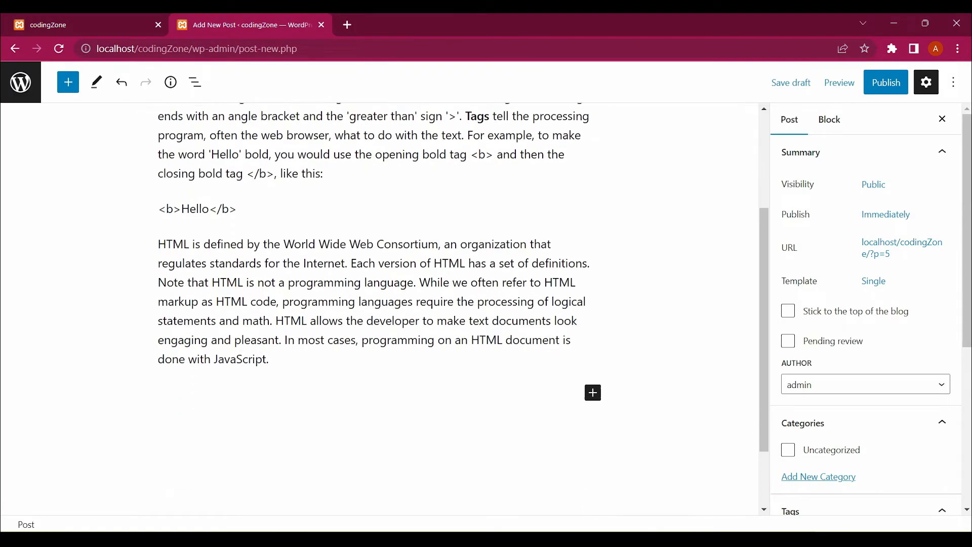
scroll(374, 304, "down", 2)
scroll(374, 304, "up", 4)
scroll(398, 147, "up", 1)
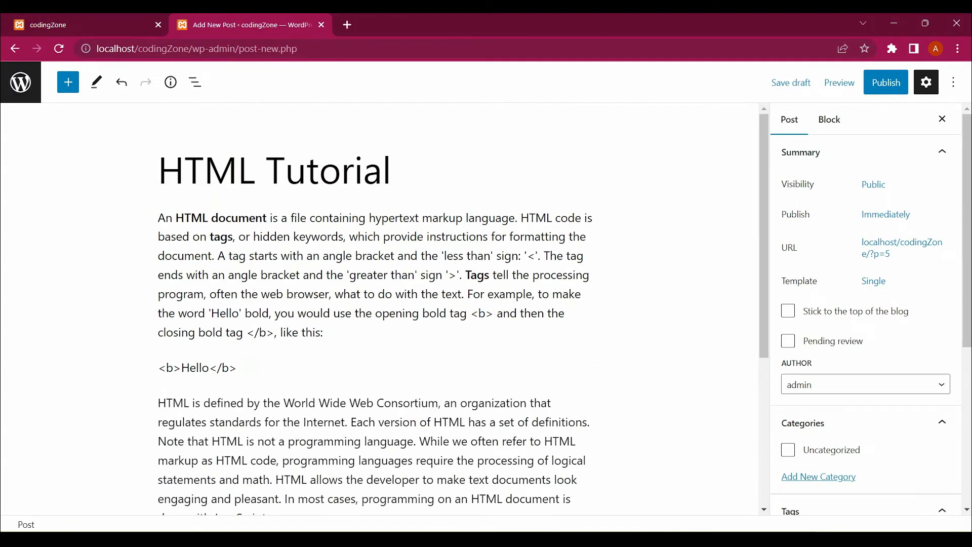
- Try transforming the post's first paragraph into a list and undo the transformation
left_click(285, 256)
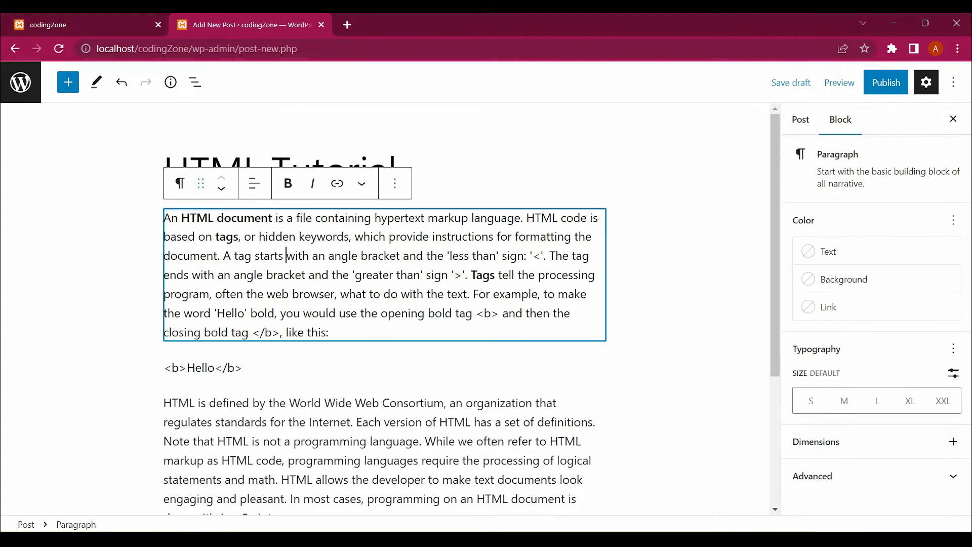
left_click(201, 183)
left_click(180, 183)
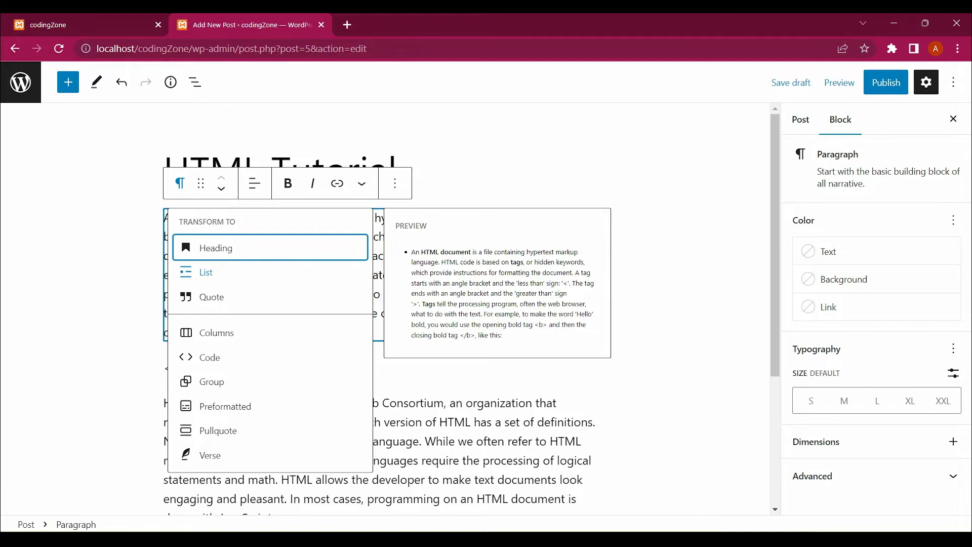
left_click(199, 272)
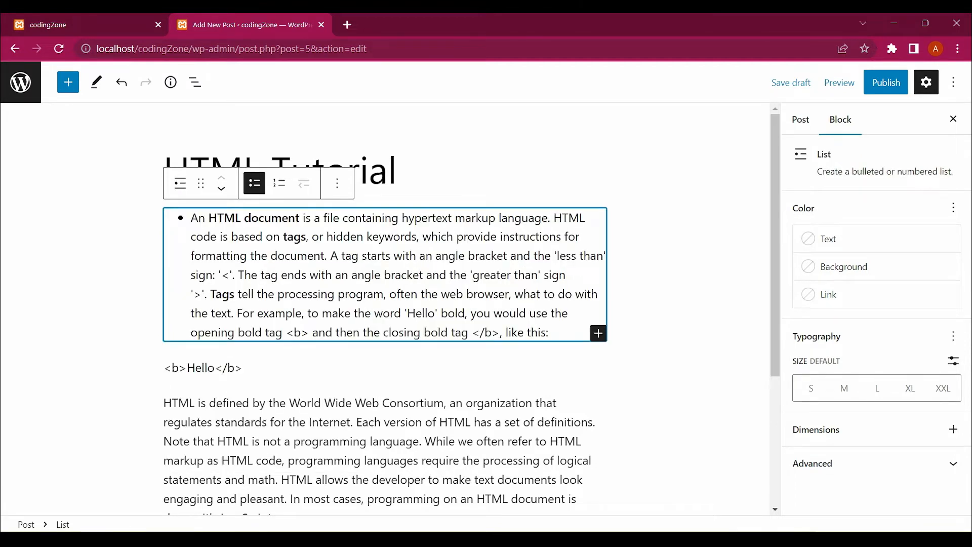
key("ctrl+z")
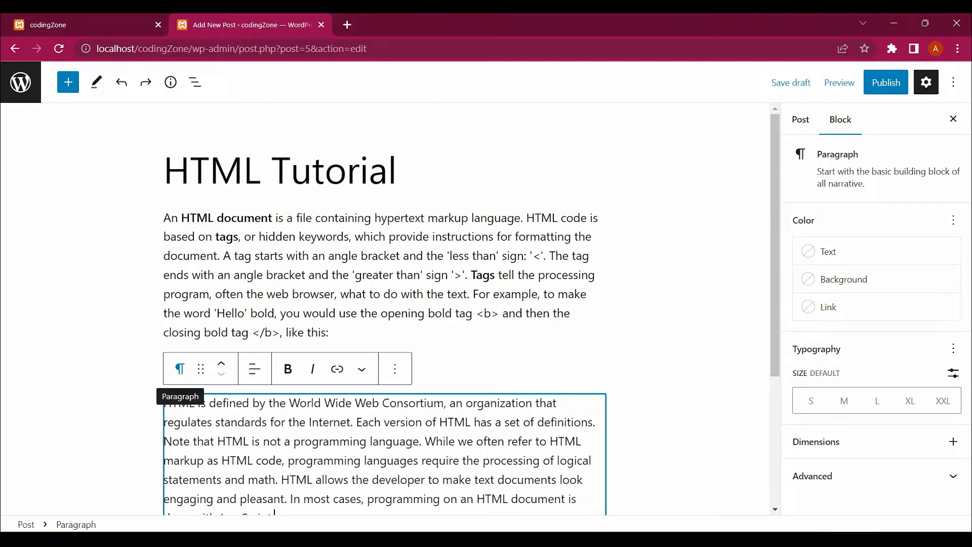
- Transform the paragraph beginning "HTML is defined by the World Wide Web Consortium" into a quote
left_click(179, 368)
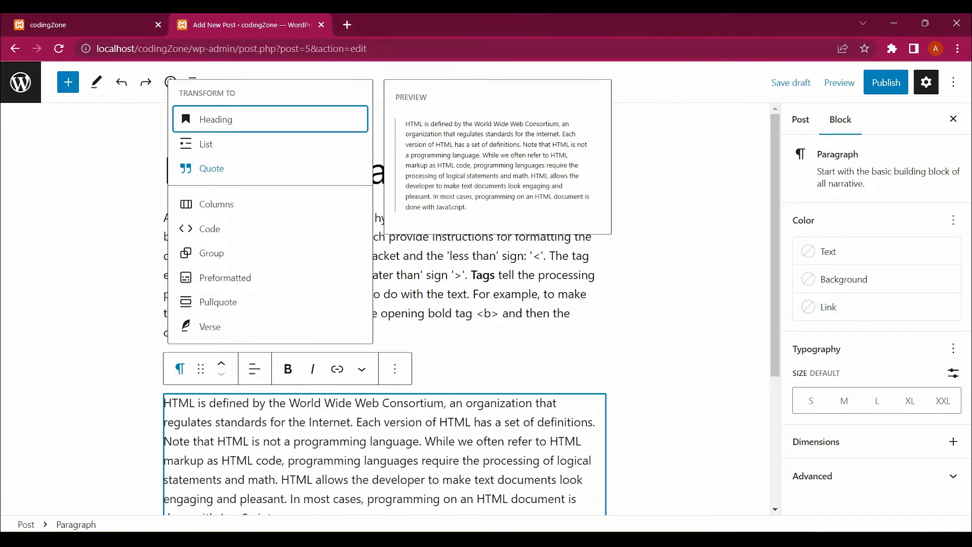
left_click(202, 169)
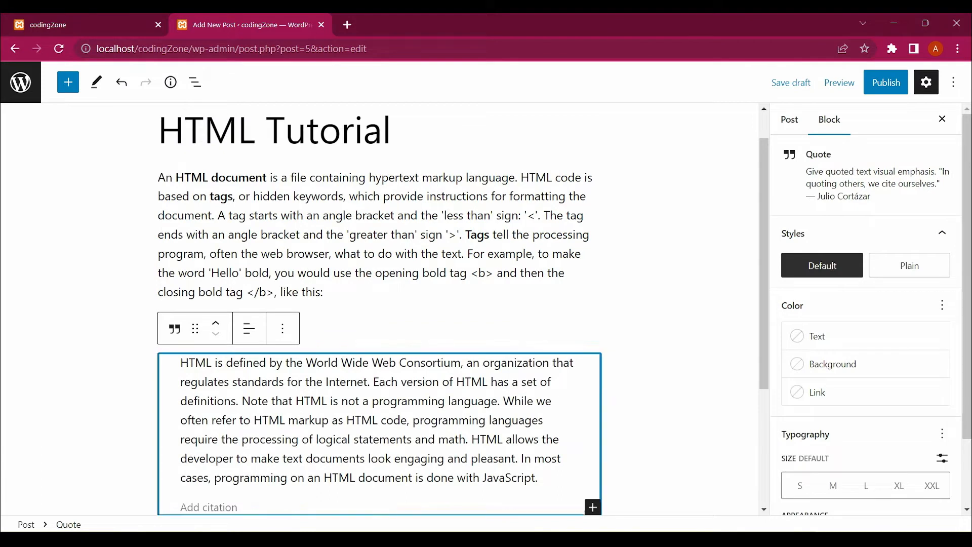
- Try center and right text alignment on the first paragraph, and set it back to left alignment
left_click(233, 215)
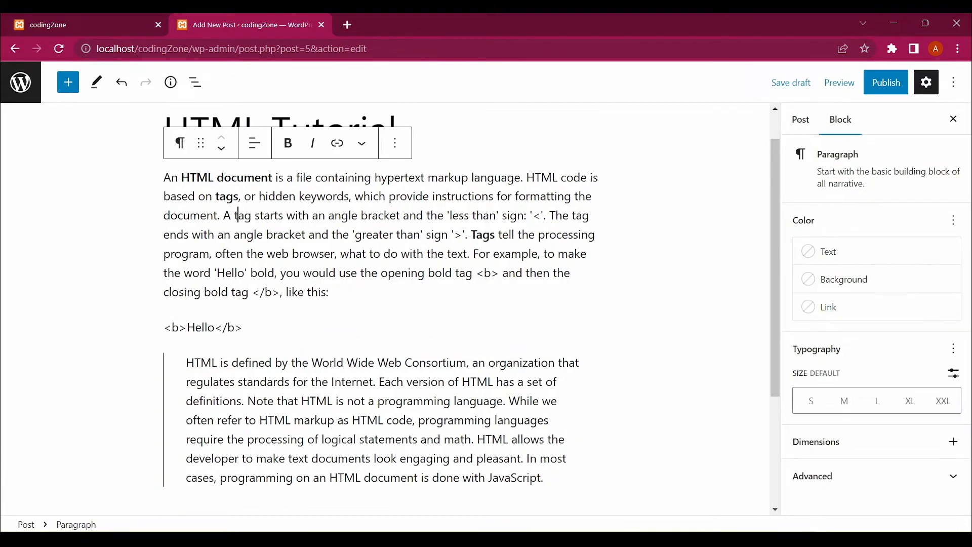
scroll(236, 216, "up", 1)
left_click(179, 183)
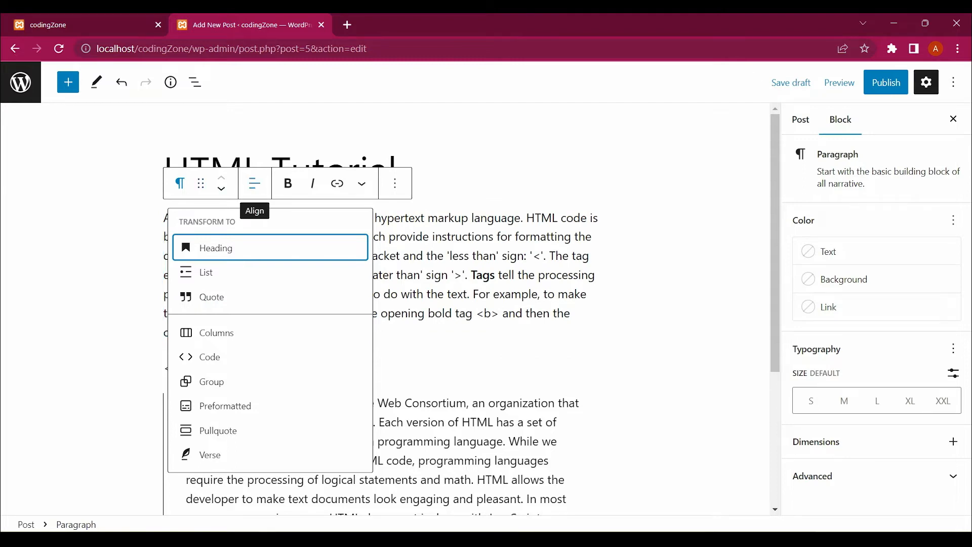
left_click(254, 183)
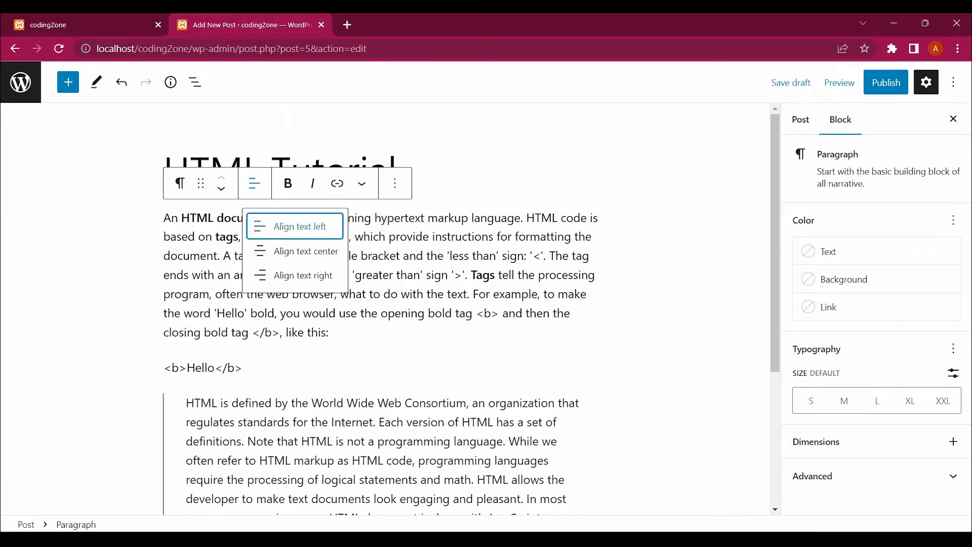
left_click(305, 251)
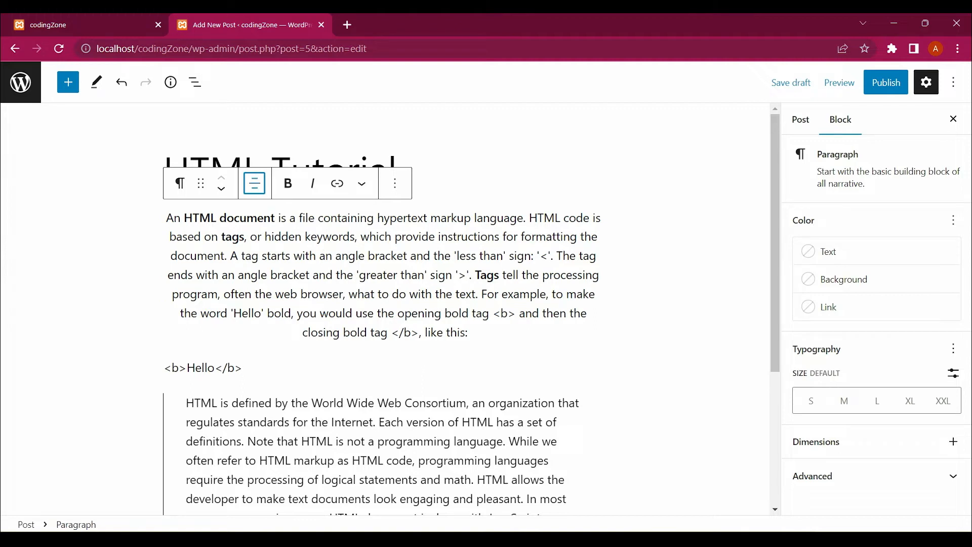
left_click(255, 183)
left_click(306, 276)
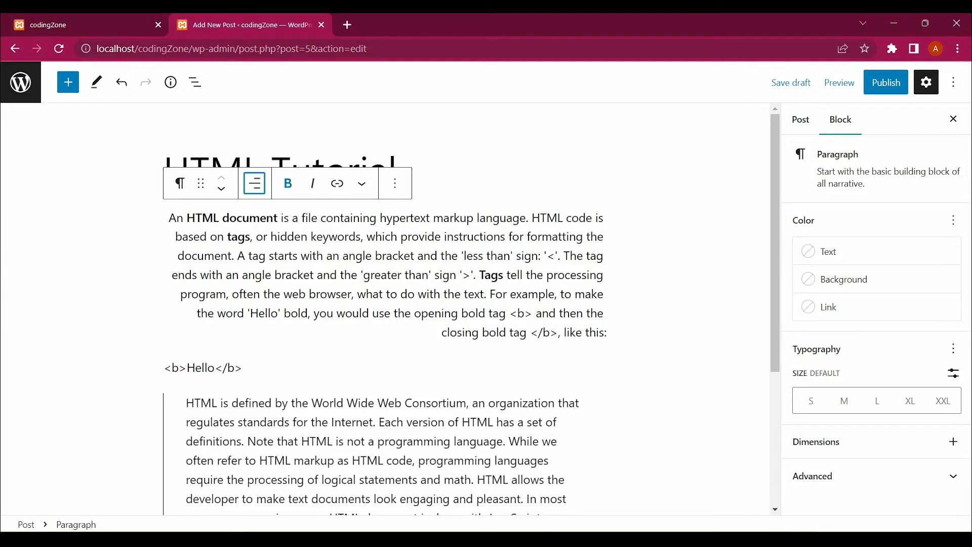
left_click(254, 184)
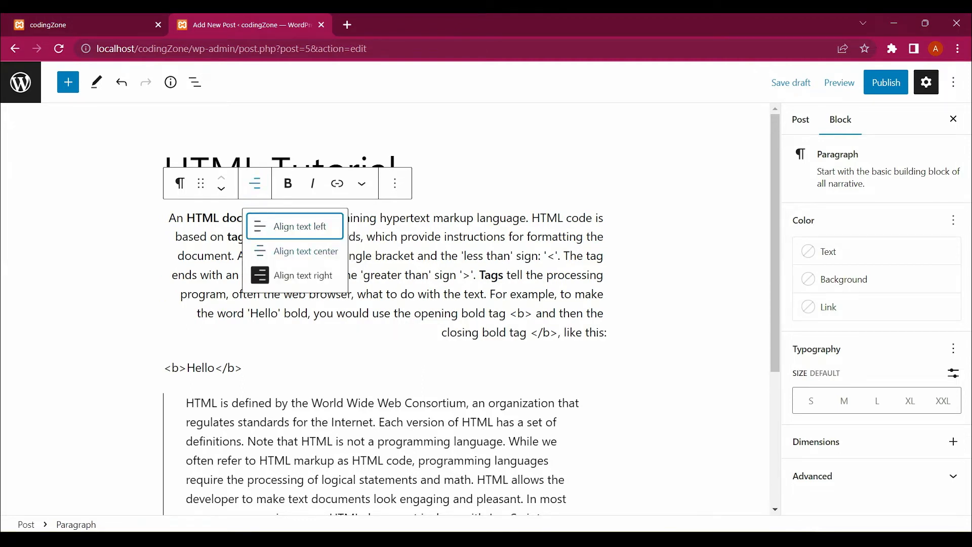
left_click(297, 251)
left_click(255, 184)
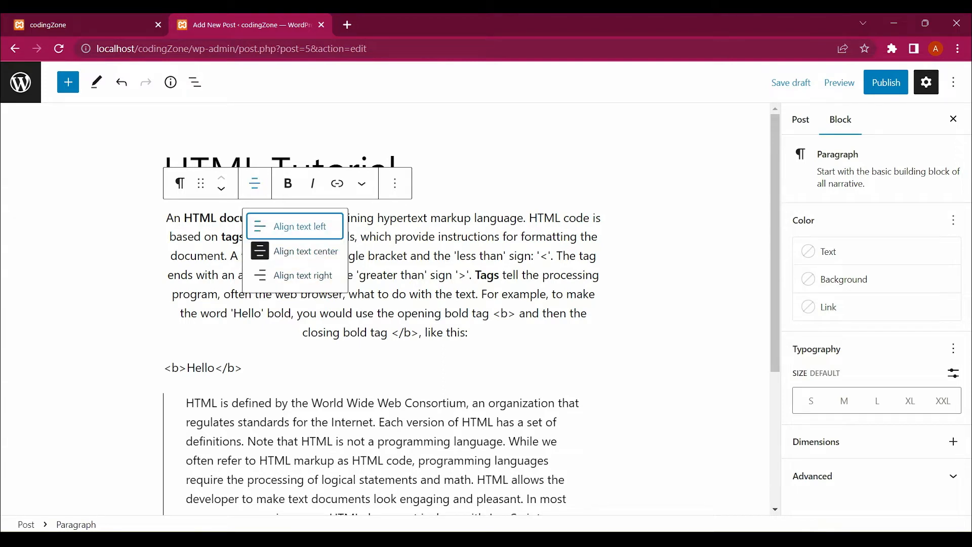
left_click(295, 226)
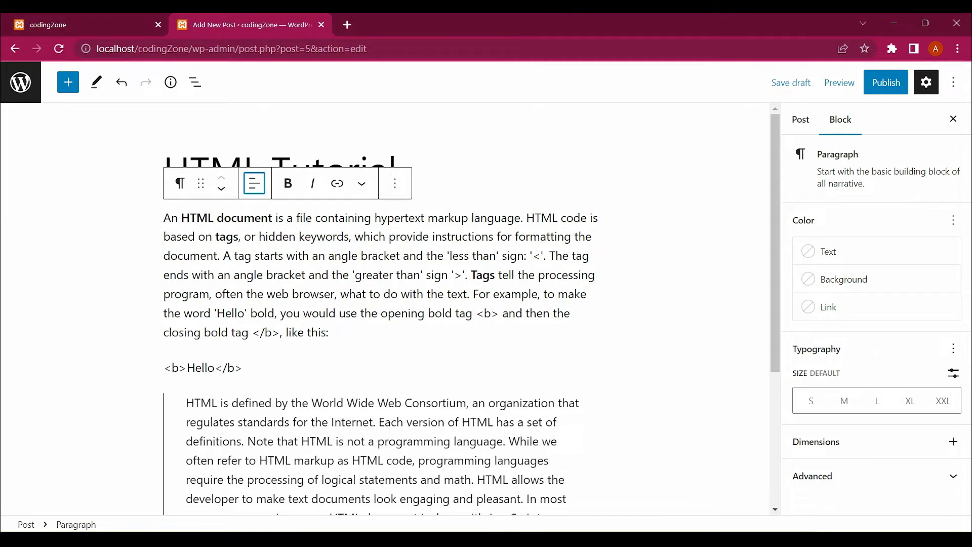
- Try bold and italic on the two sentences from "A tag starts with" to the 'greater than' sign, and undo both formats
left_click(471, 275)
left_click_drag(223, 255, 474, 275)
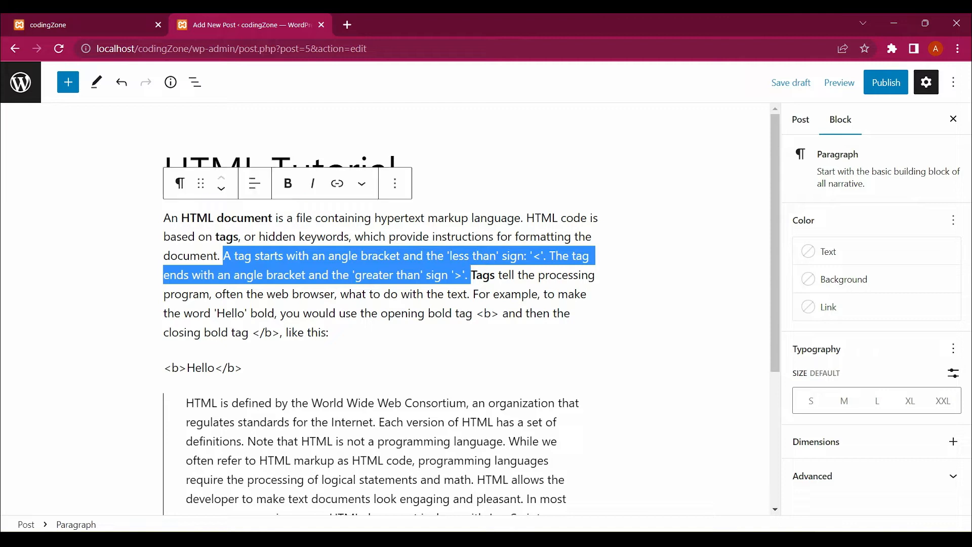
left_click(288, 183)
left_click(313, 183)
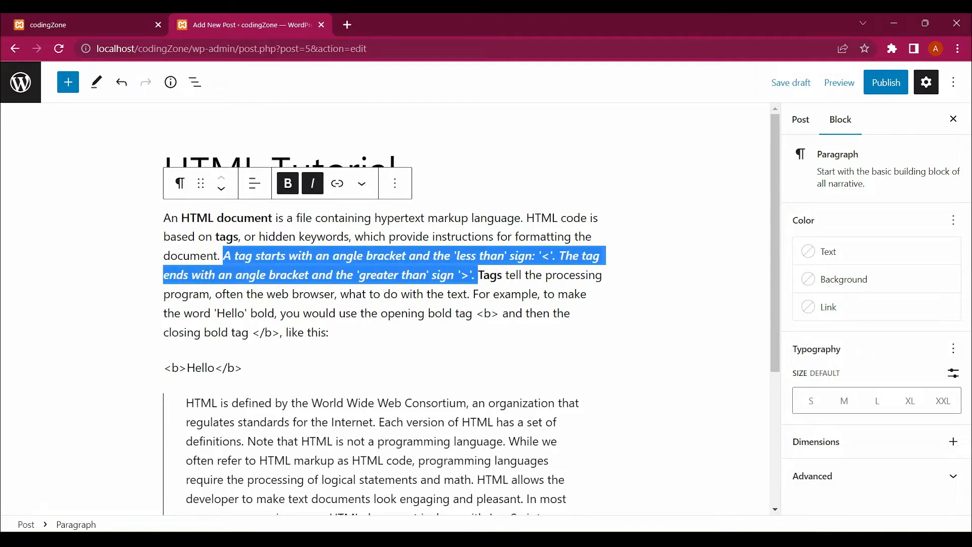
key("ctrl+z")
key("ctrl+z")
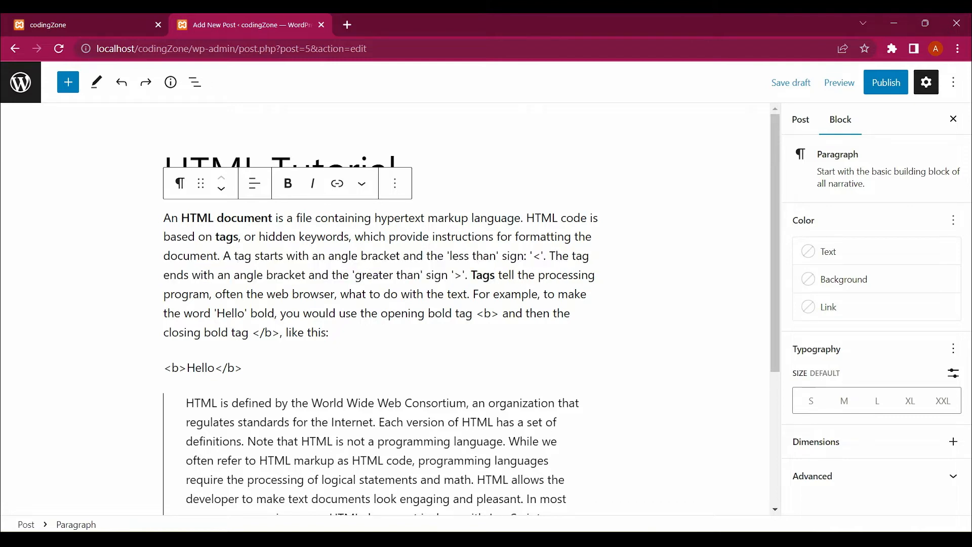
- Unwrap the quote about the World Wide Web Consortium into a normal paragraph and look over the post
scroll(250, 256, "down", 3)
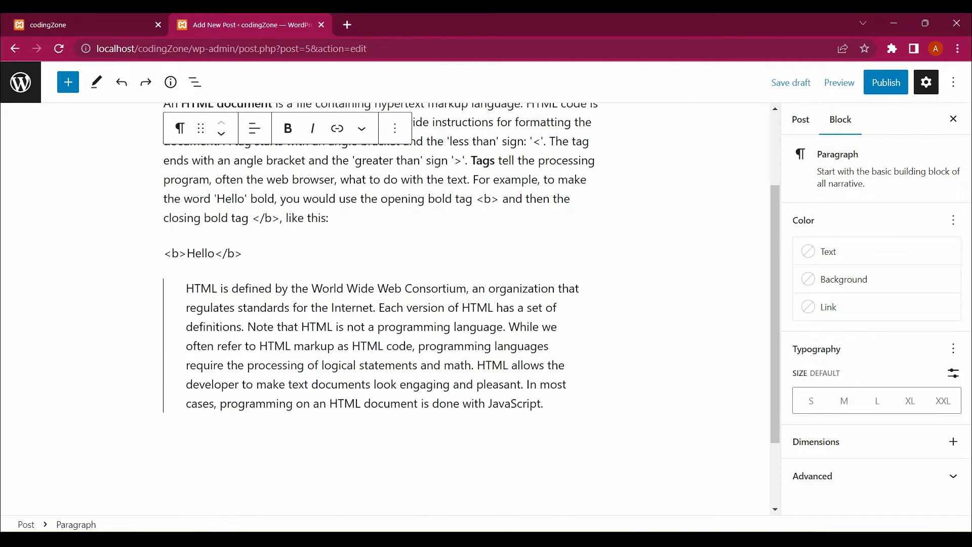
left_click(197, 304)
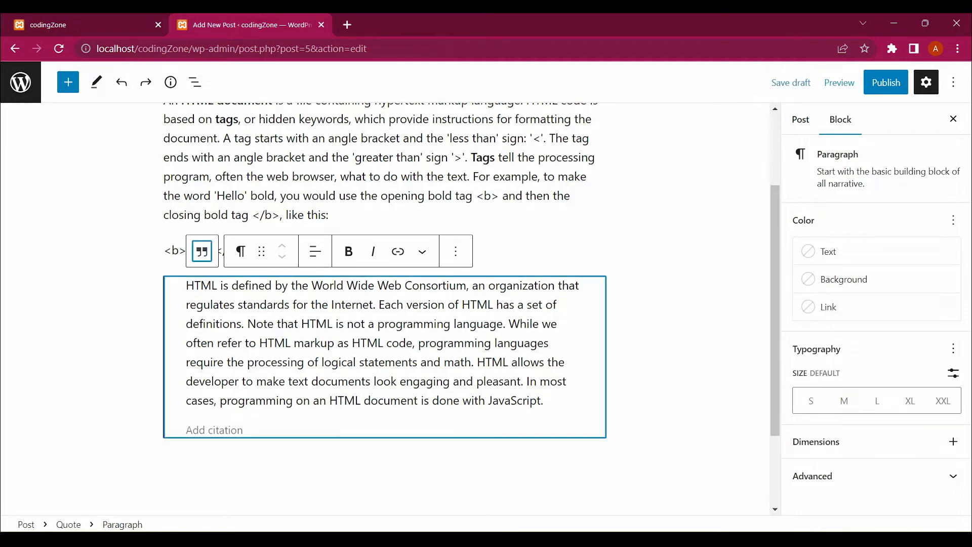
left_click(202, 251)
left_click(115, 274)
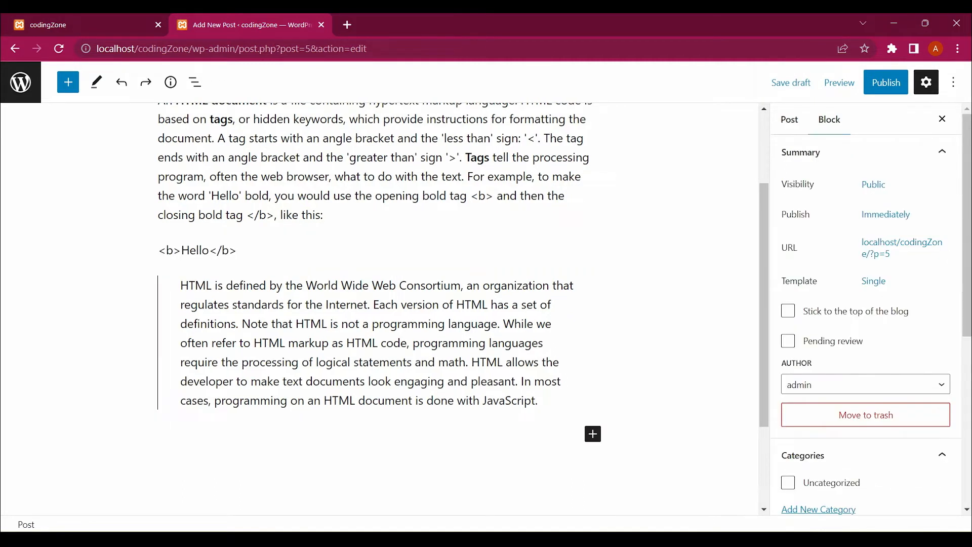
left_click(167, 304)
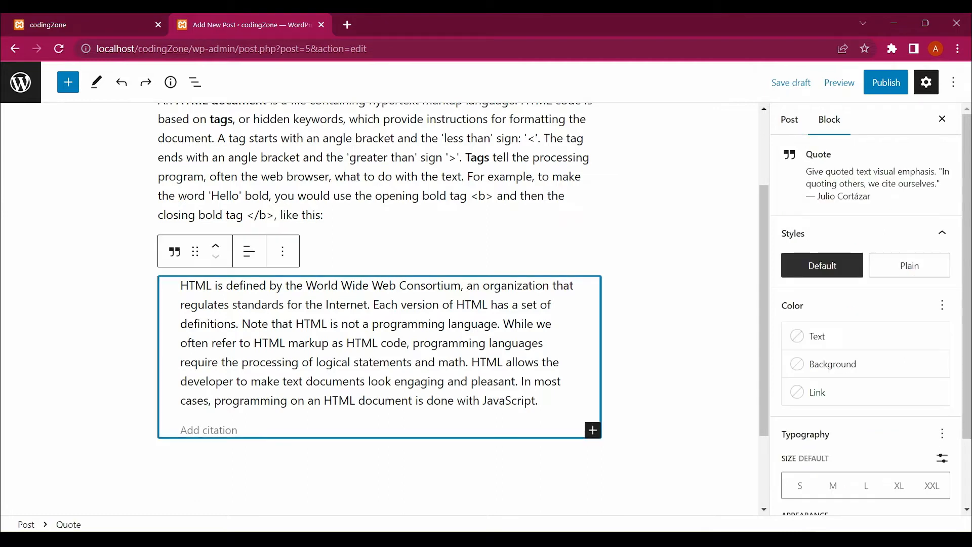
left_click(174, 251)
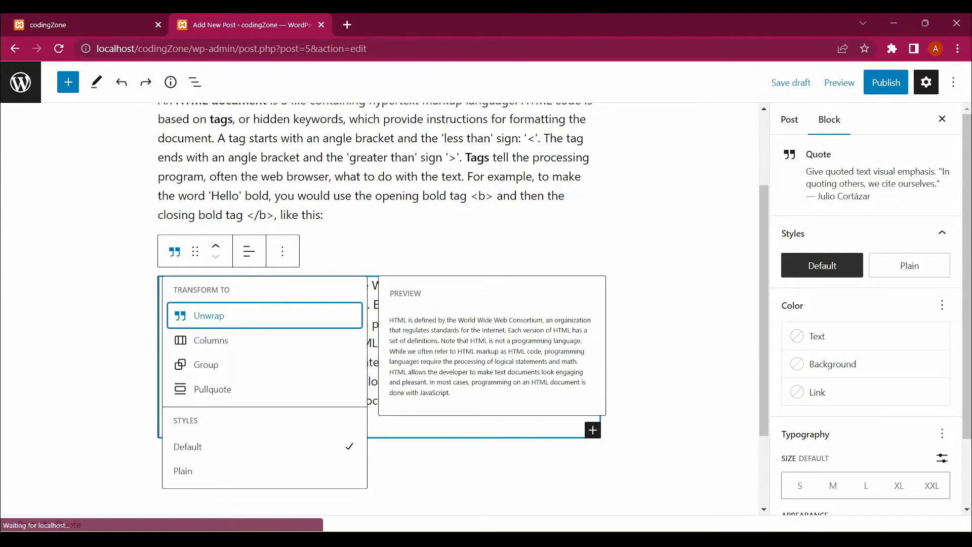
left_click(203, 315)
left_click(120, 283)
scroll(375, 304, "up", 2)
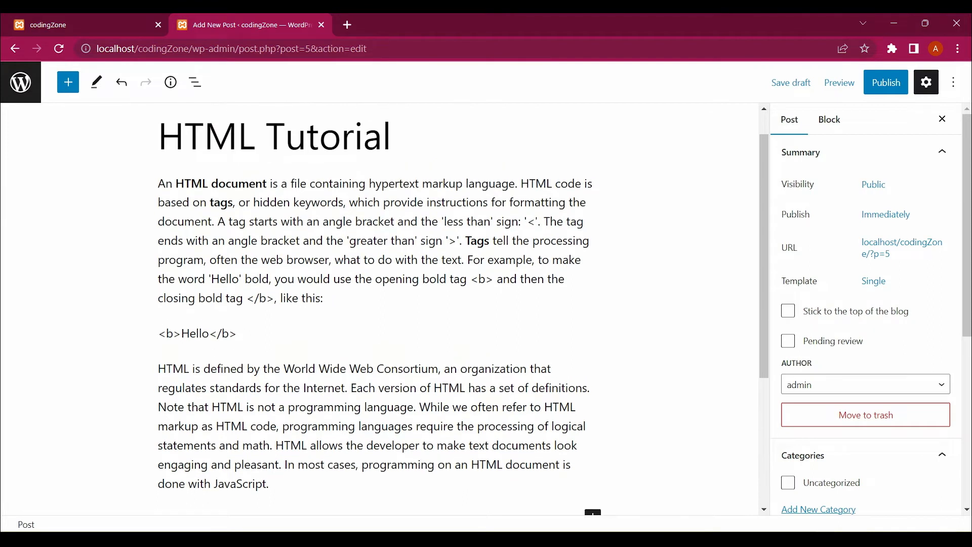
scroll(374, 304, "down", 2)
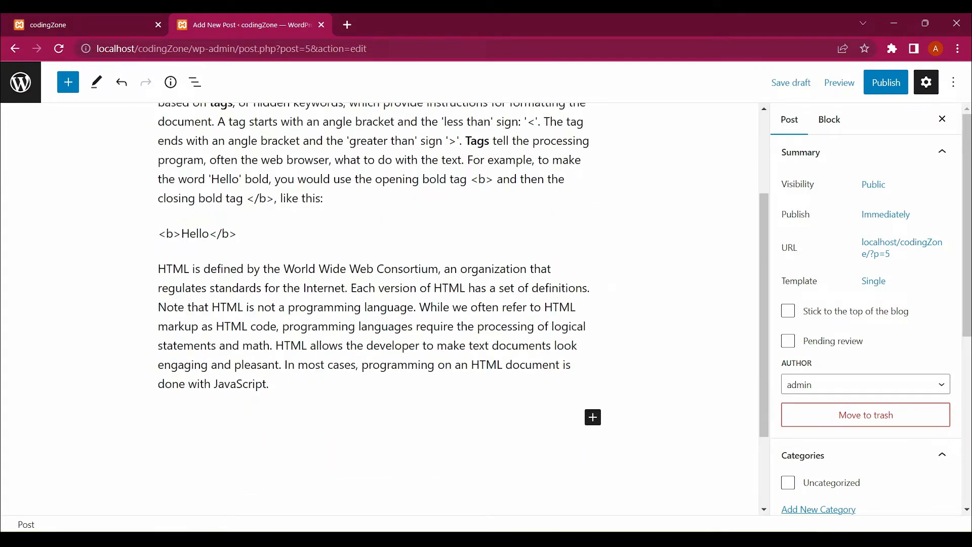
- Start a link on the word "HTML" that opens the World Wide Web Consortium paragraph
scroll(375, 303, "up", 2)
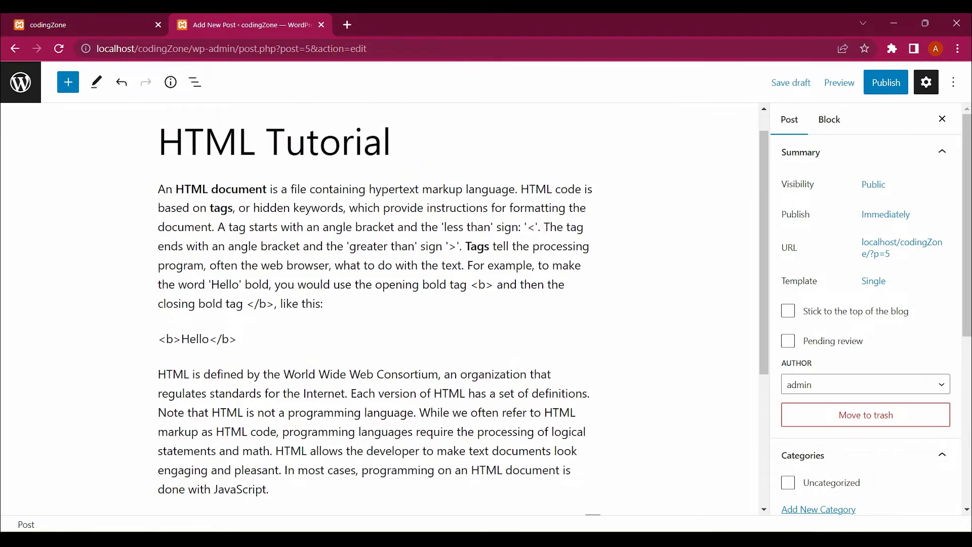
scroll(463, 314, "up", 1)
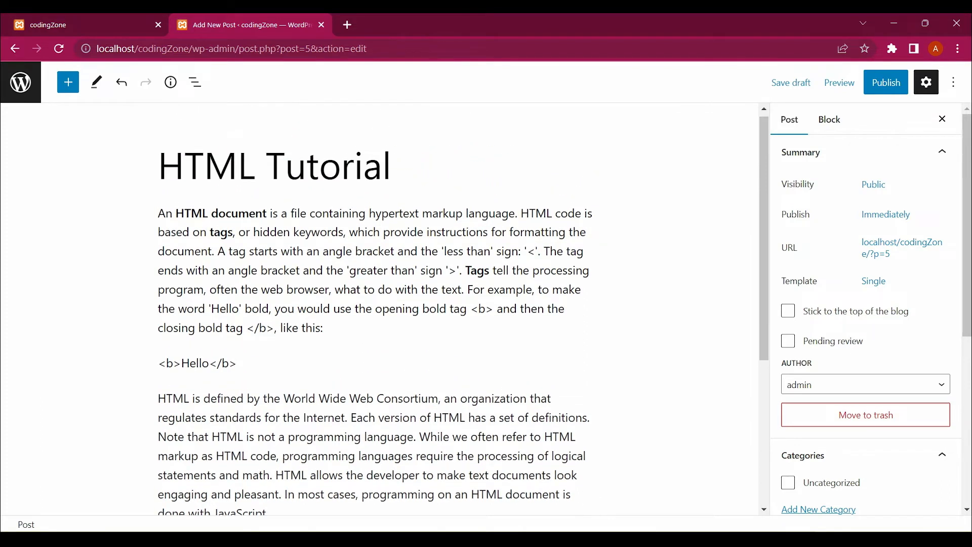
scroll(375, 303, "down", 1)
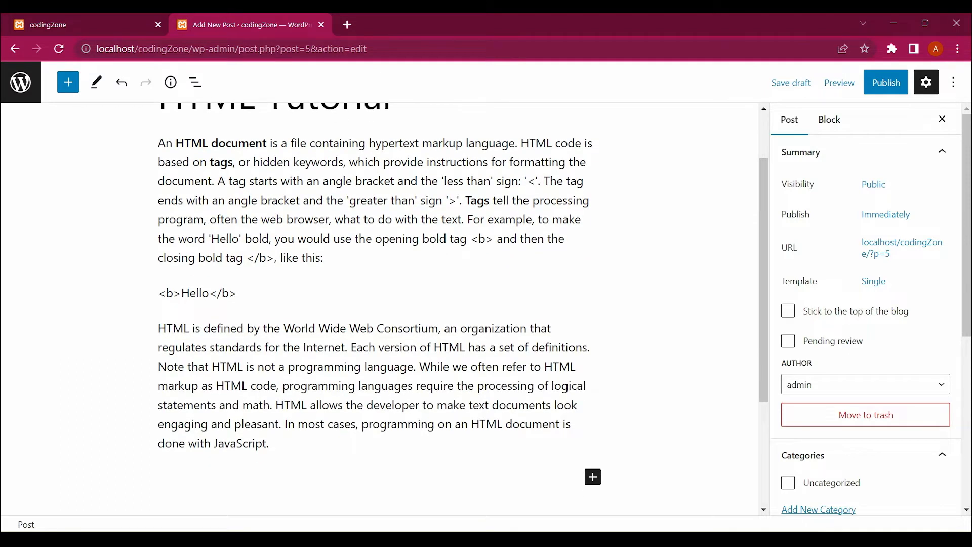
left_click(269, 444)
left_click_drag(197, 329, 195, 329)
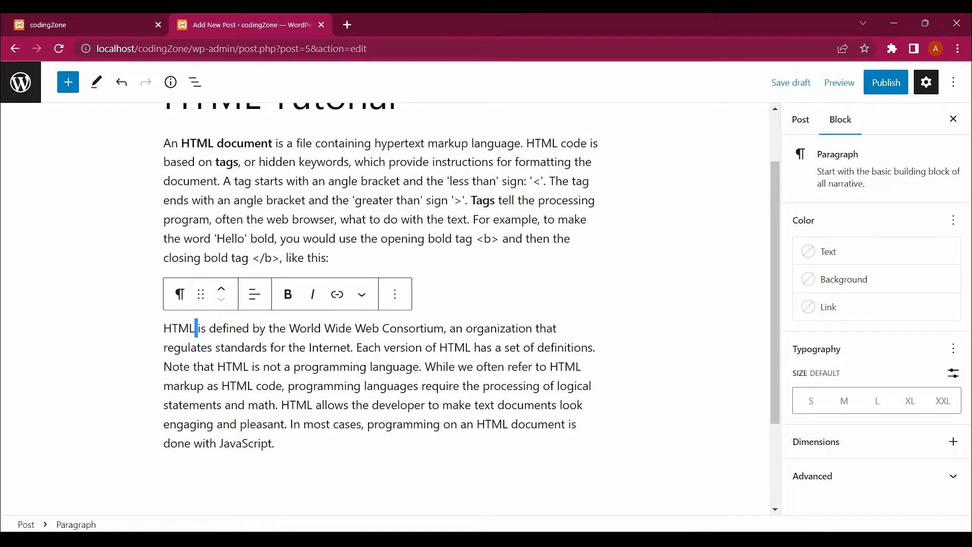
left_click_drag(163, 328, 194, 329)
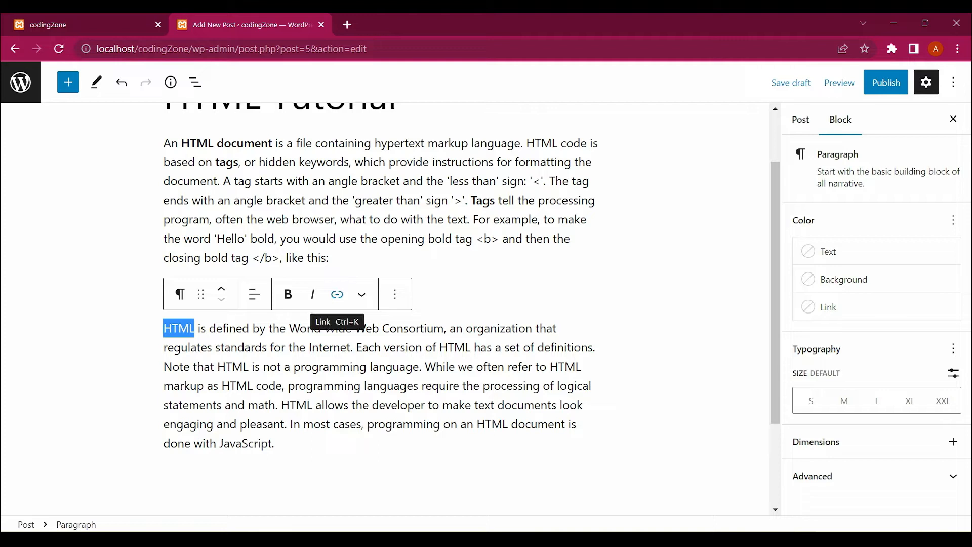
left_click(338, 294)
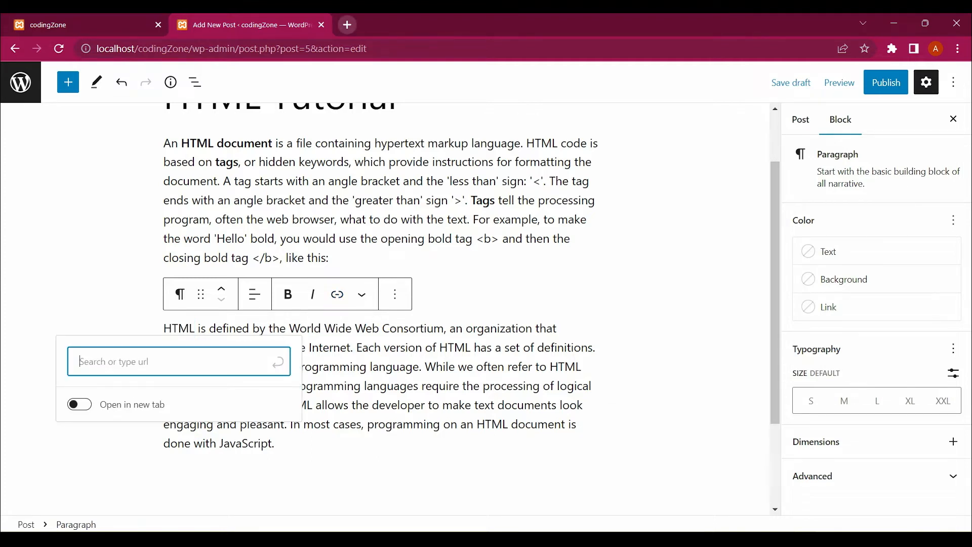
- Search the web for "html" in a new browser tab, open the W3Schools HTML Tutorial page and copy its address
left_click(347, 25)
type("html")
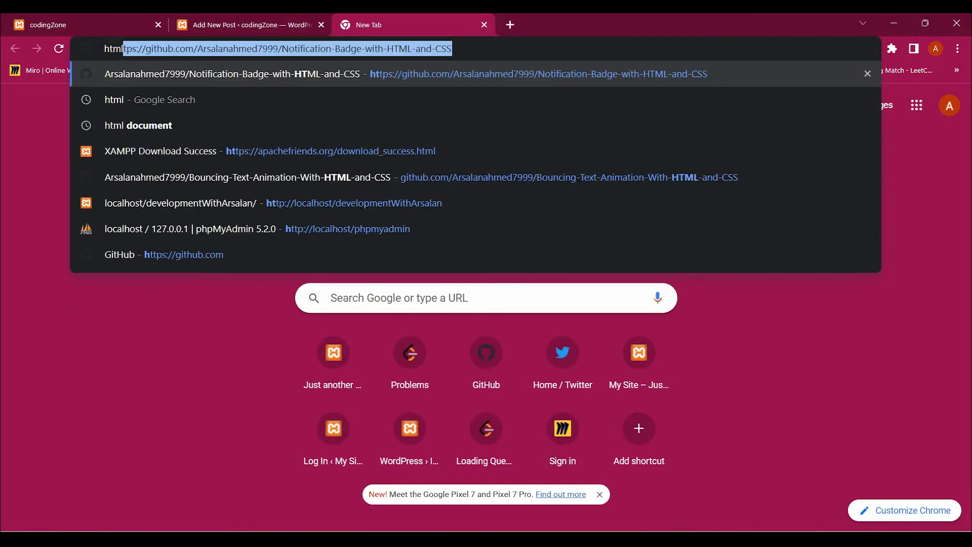
key("Return")
left_click(206, 211)
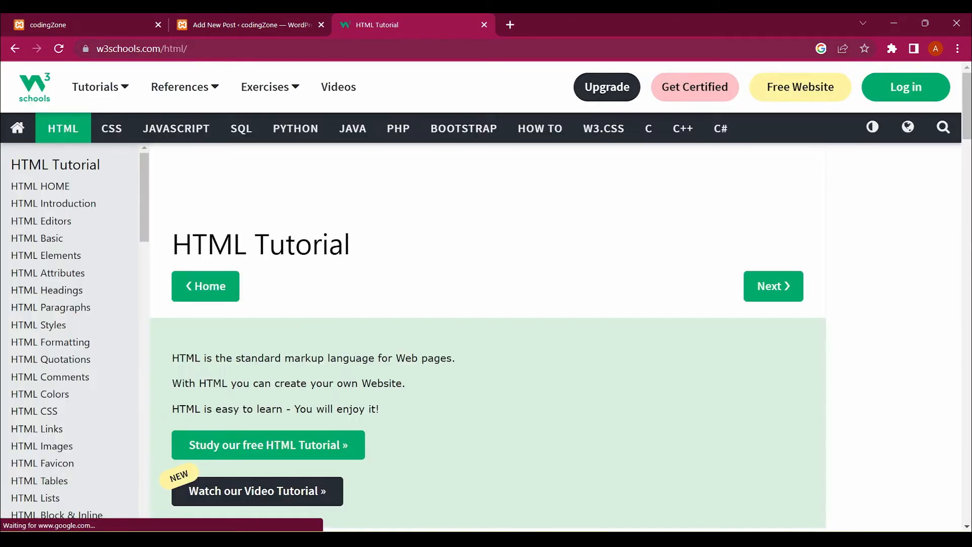
left_click(213, 49)
key("ctrl+c")
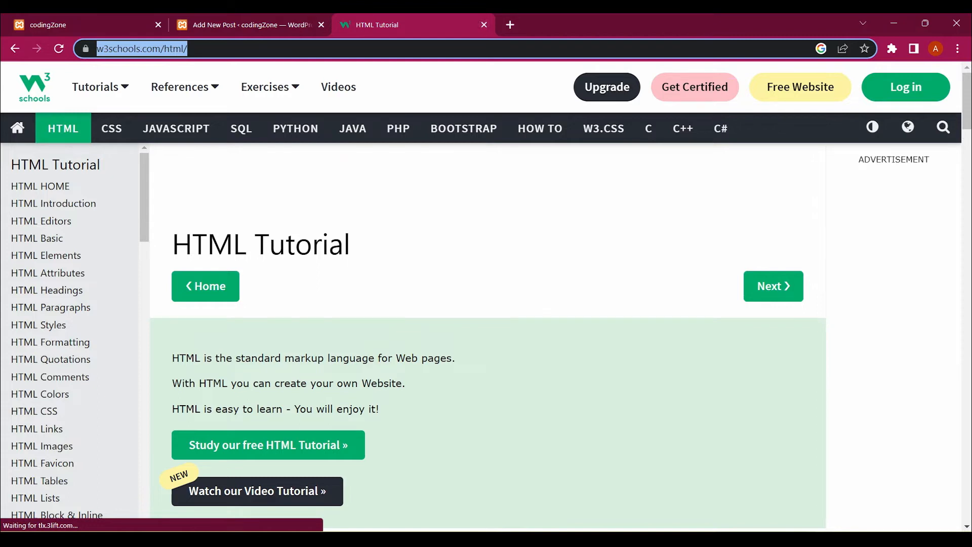
left_click(484, 25)
key("ctrl+v")
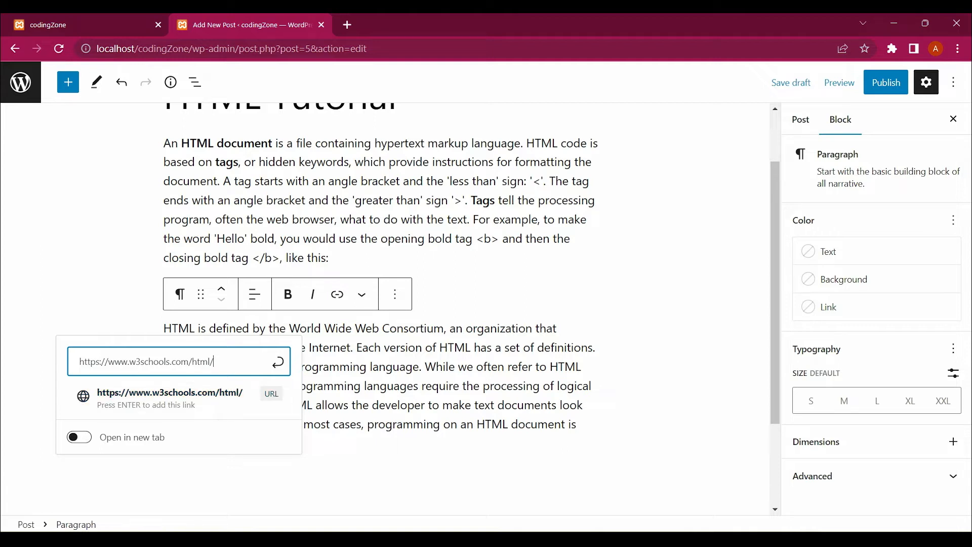
left_click(79, 437)
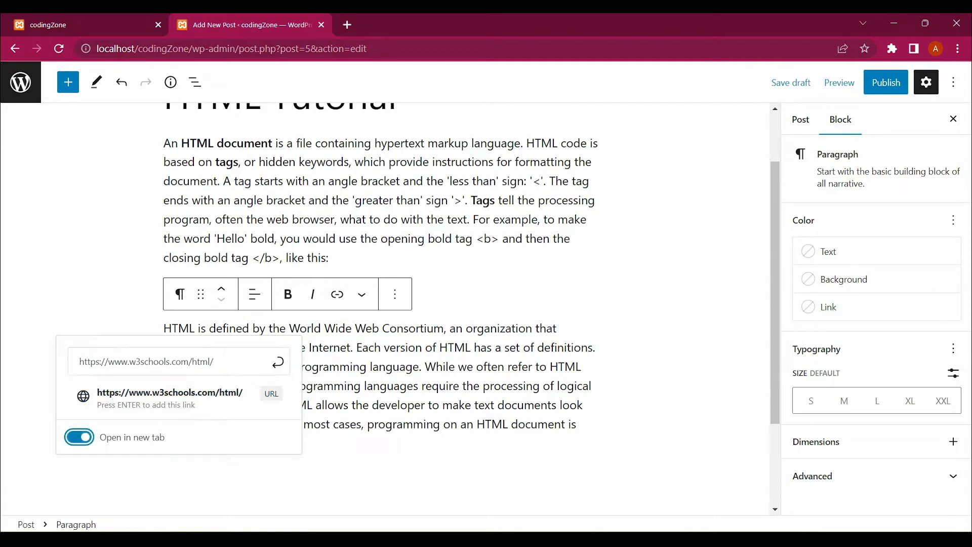
left_click(673, 294)
scroll(673, 293, "up", 2)
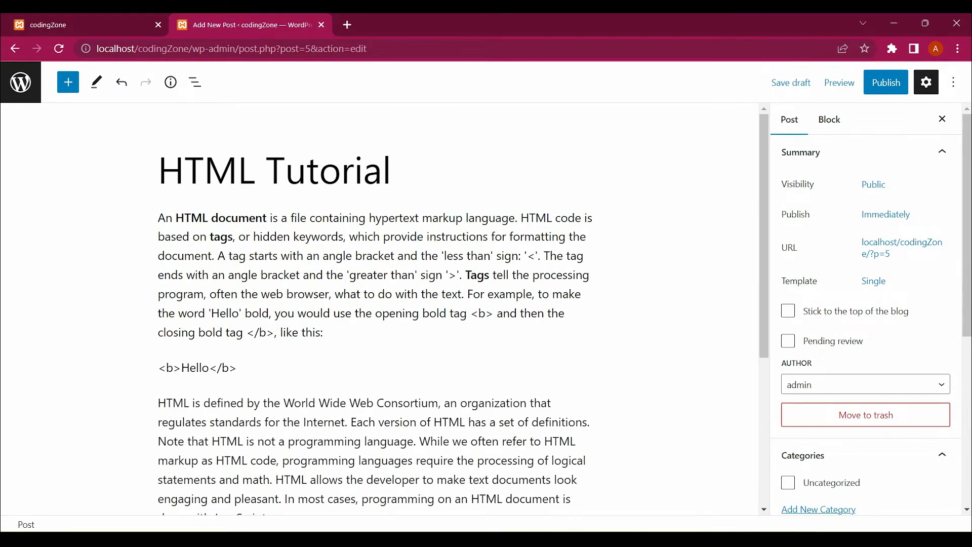
left_click(178, 403)
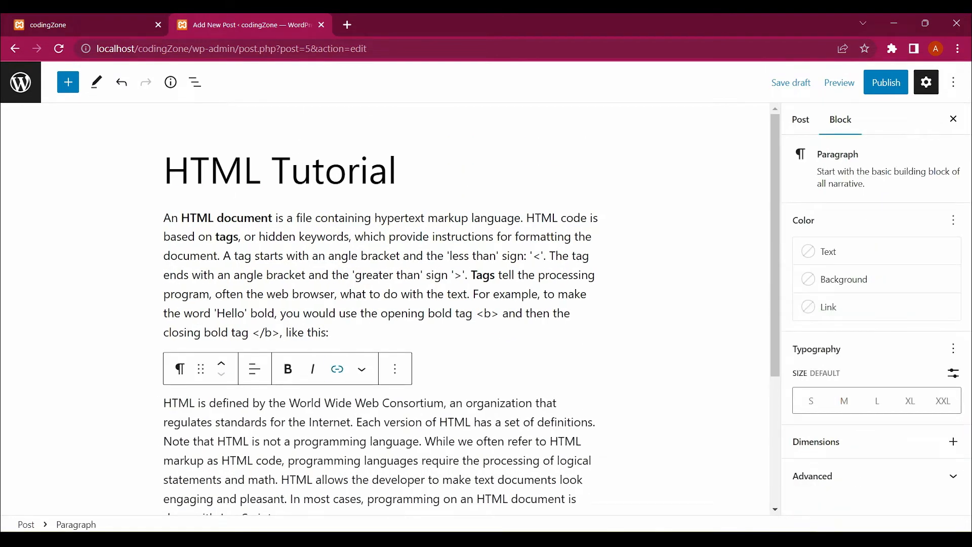
key("ctrl+k")
key("ctrl+v")
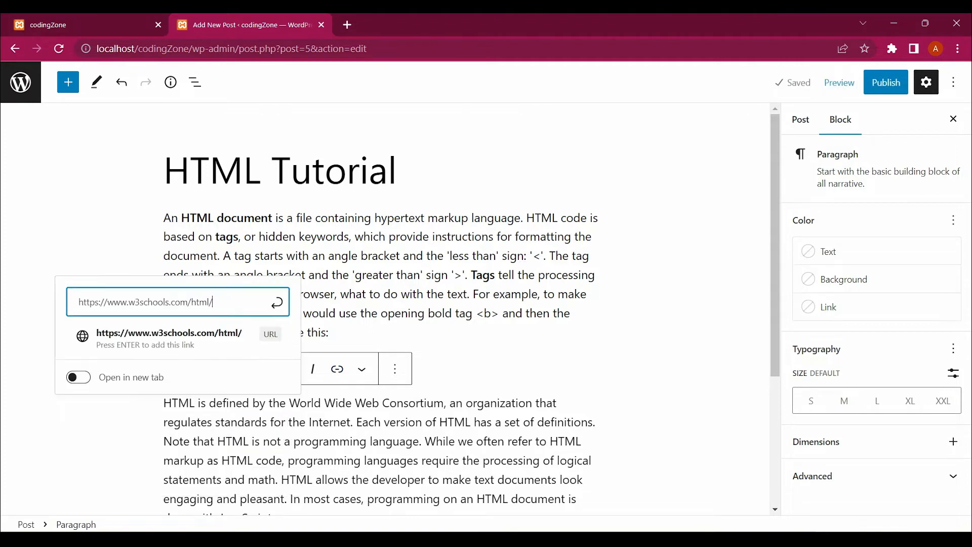
left_click(78, 377)
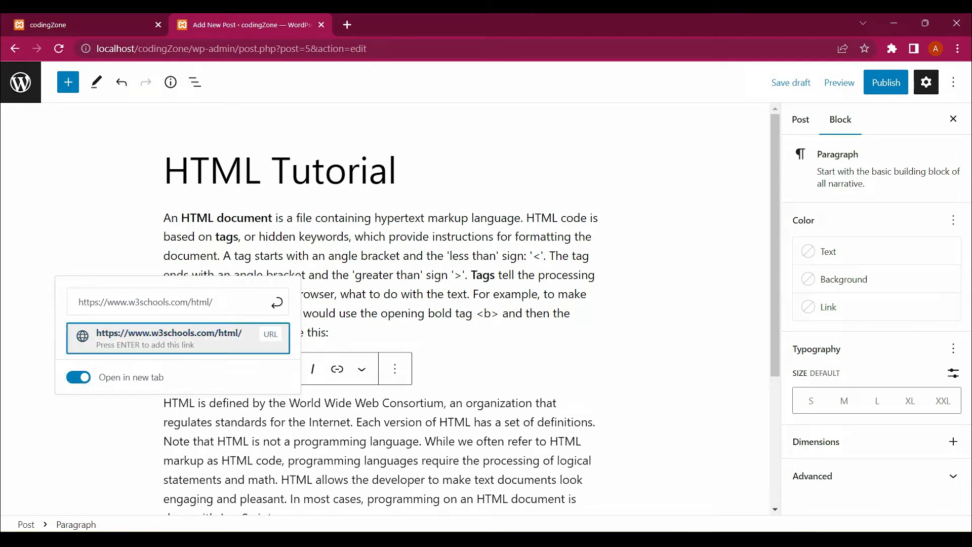
left_click(169, 338)
left_click(104, 354)
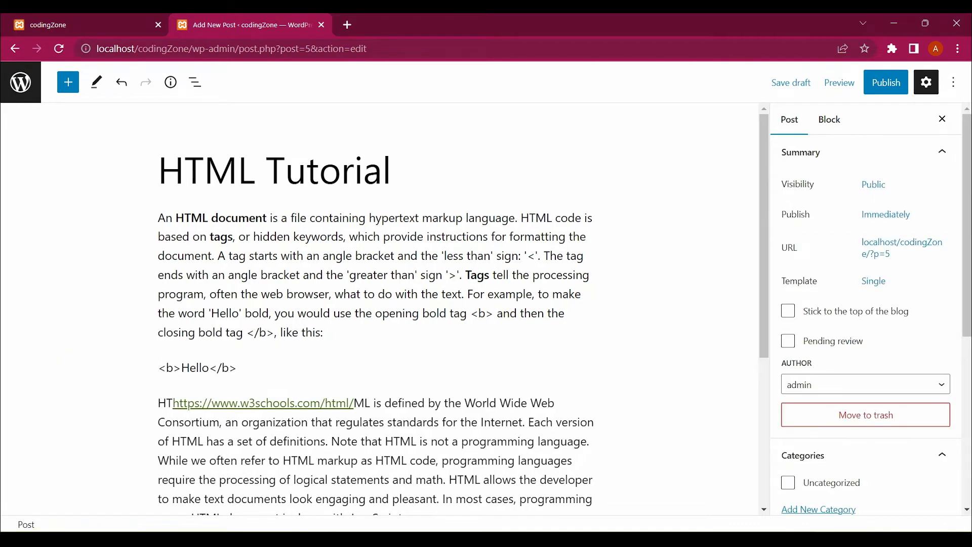
- Undo the link address inserted in the middle of the last paragraph's first word
left_click_drag(353, 403, 185, 403)
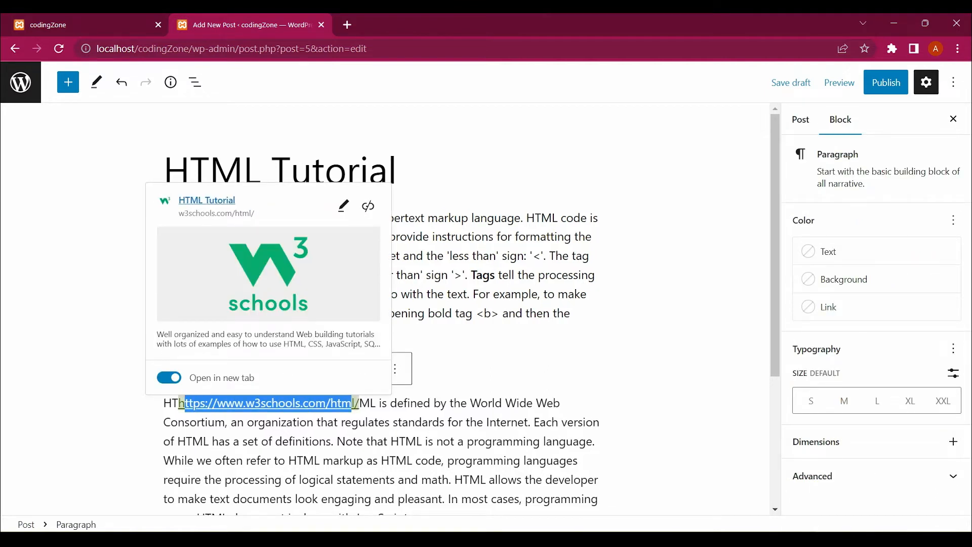
left_click_drag(376, 403, 163, 391)
key("ctrl+c")
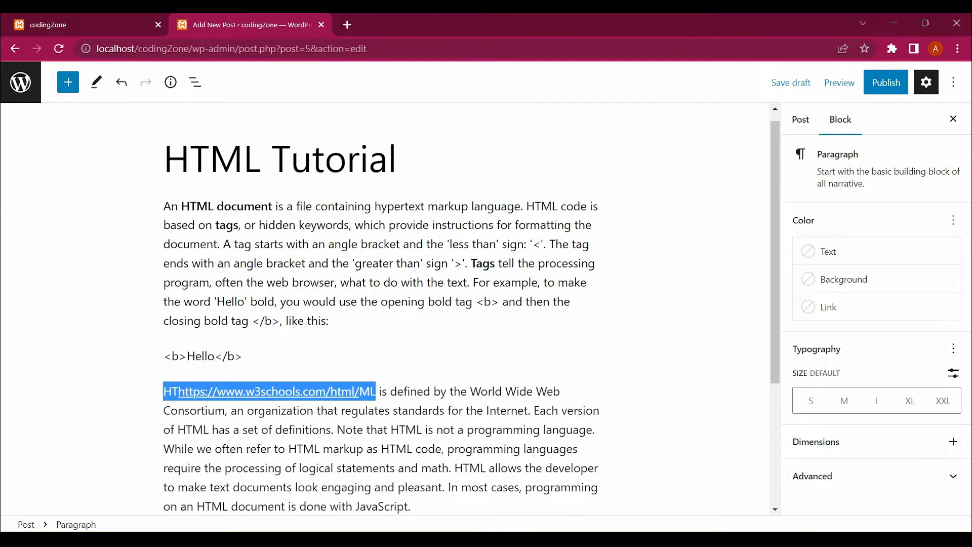
key("ctrl+z")
left_click(164, 391)
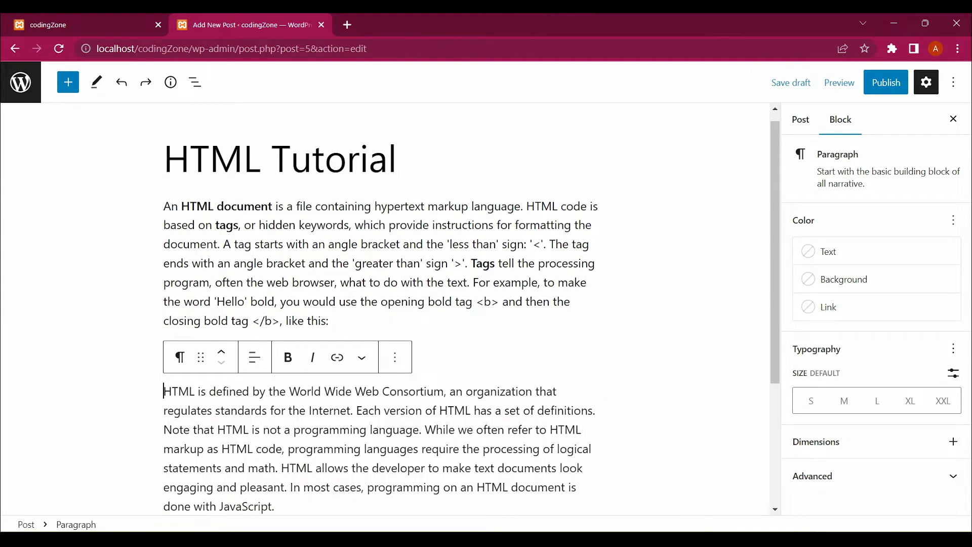
left_click_drag(194, 391, 163, 391)
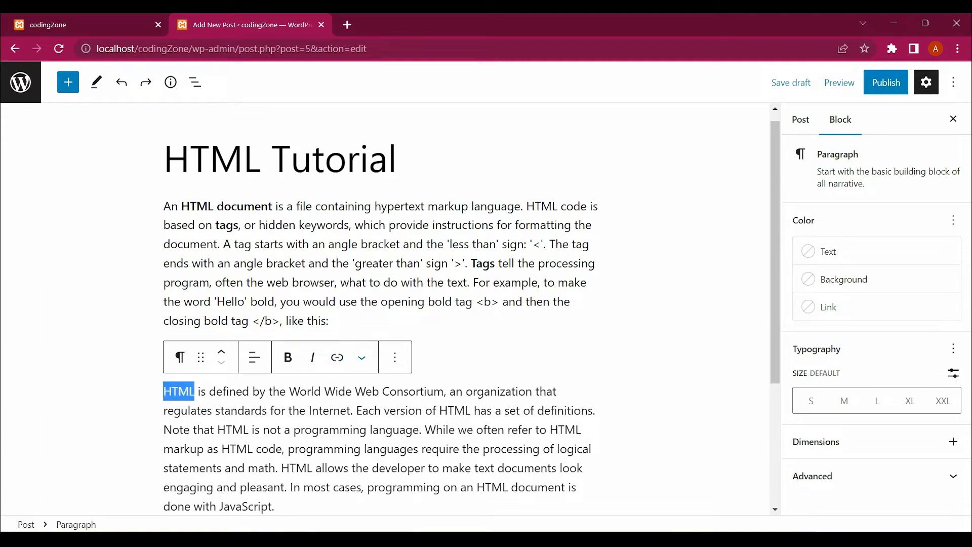
left_click(362, 357)
key("Escape")
key("shift+Tab")
key("Return")
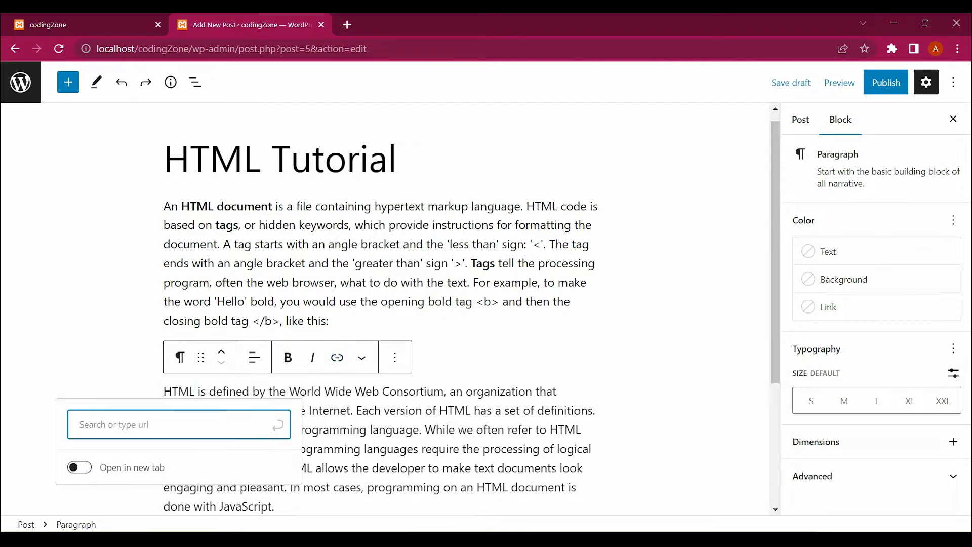
key("Return")
key("ctrl+v")
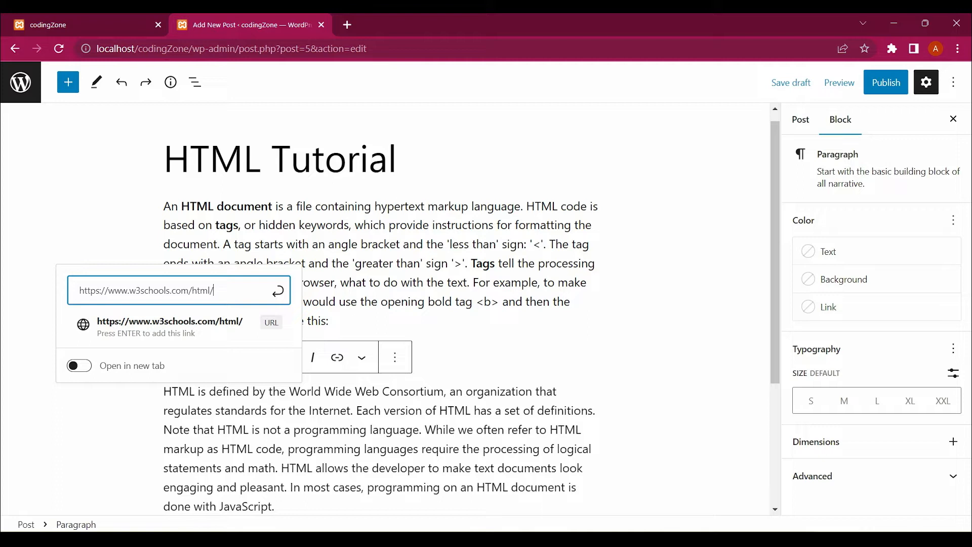
left_click(79, 365)
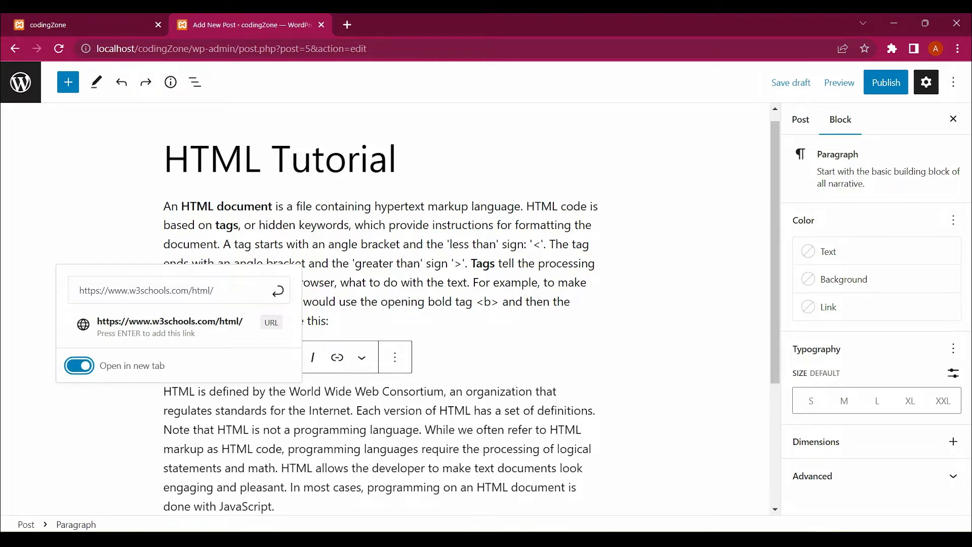
left_click(277, 291)
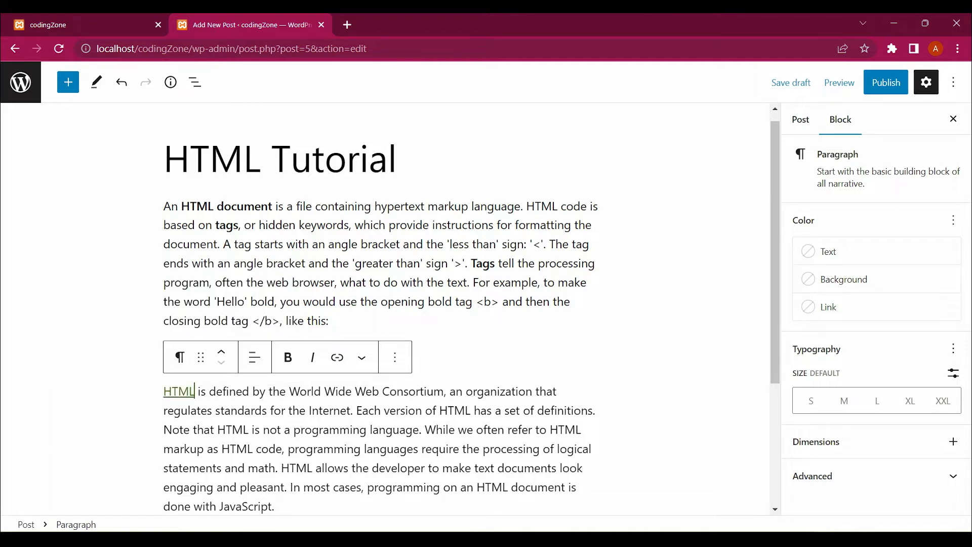
- Look over the post and inspect the link details of the word "HTML" in the last paragraph
left_click(658, 324)
scroll(658, 324, "down", 2)
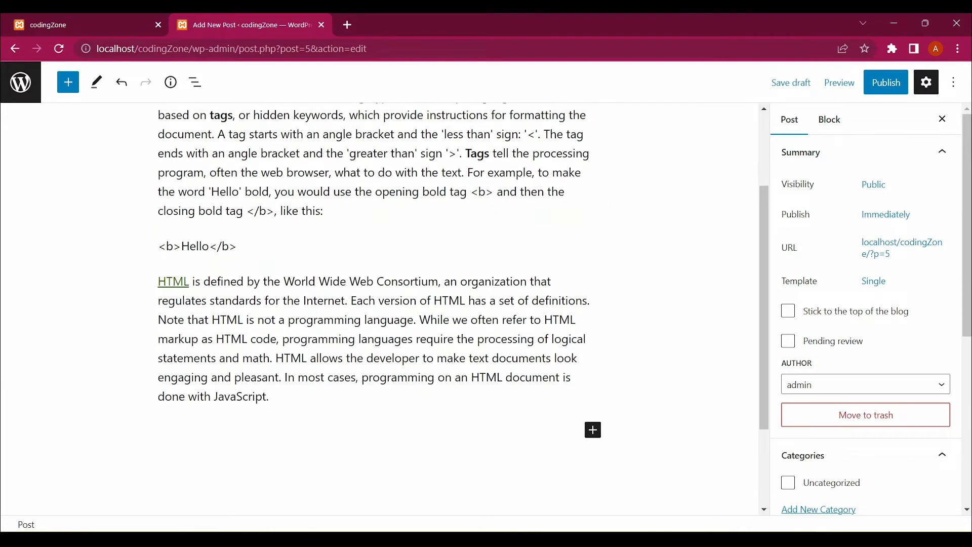
scroll(462, 303, "up", 2)
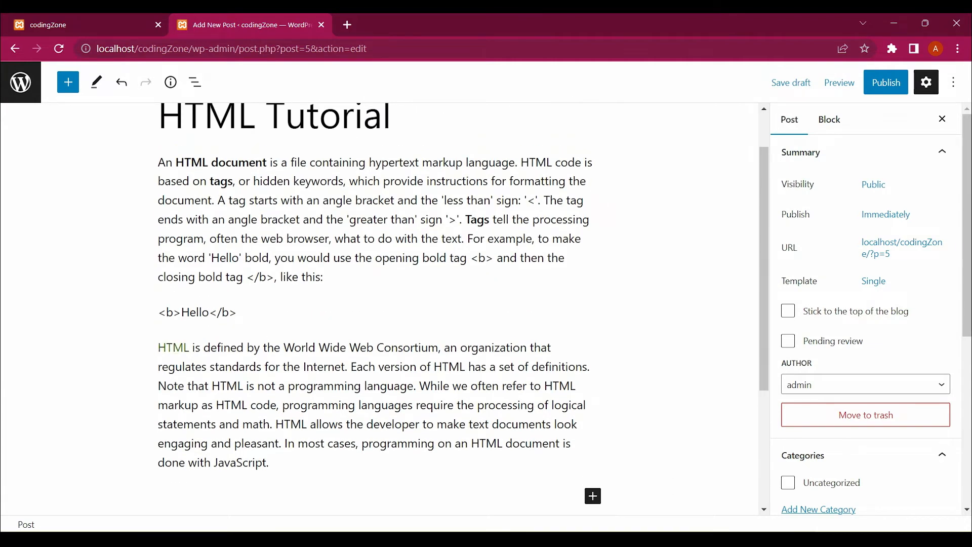
left_click(173, 348)
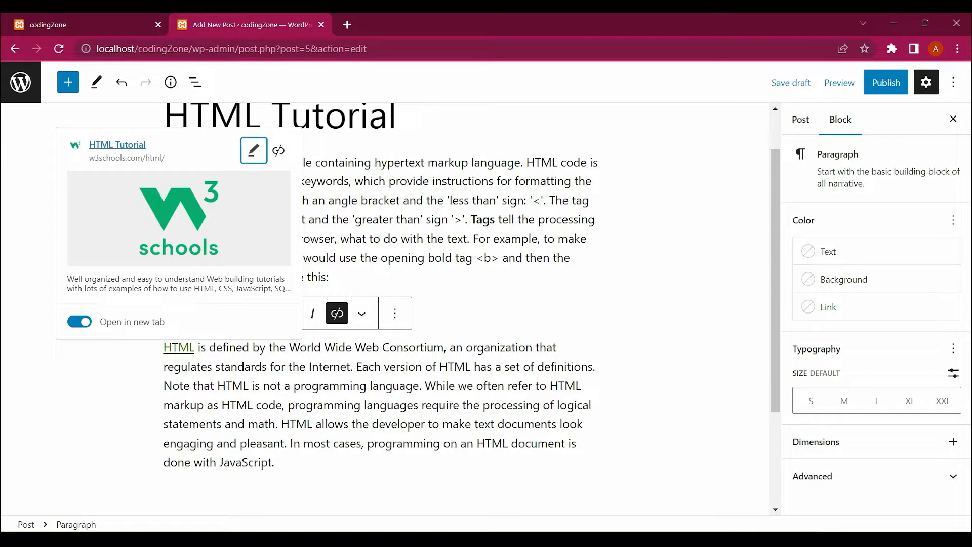
left_click(253, 151)
left_click(559, 348)
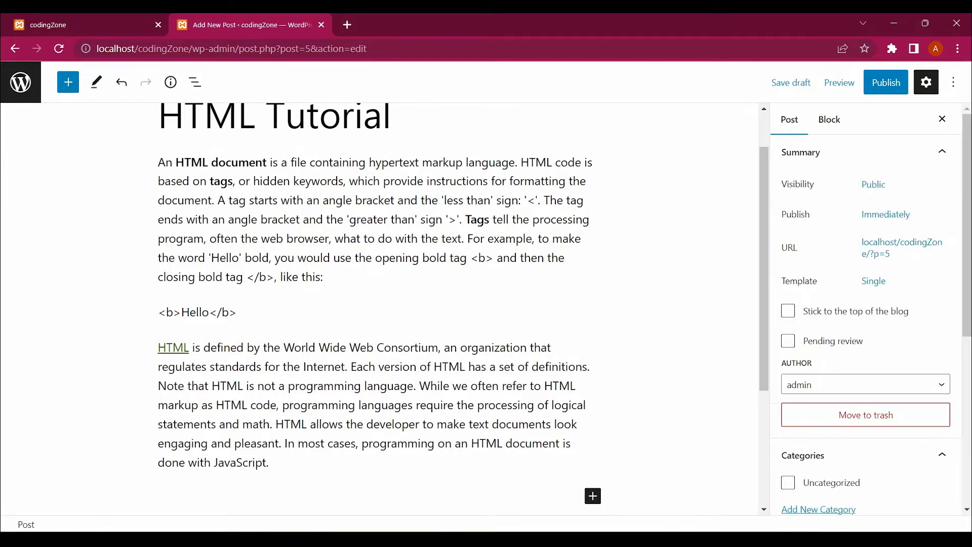
- Publish the HTML Tutorial post with its public visibility and immediate publishing settings
scroll(379, 303, "down", 3)
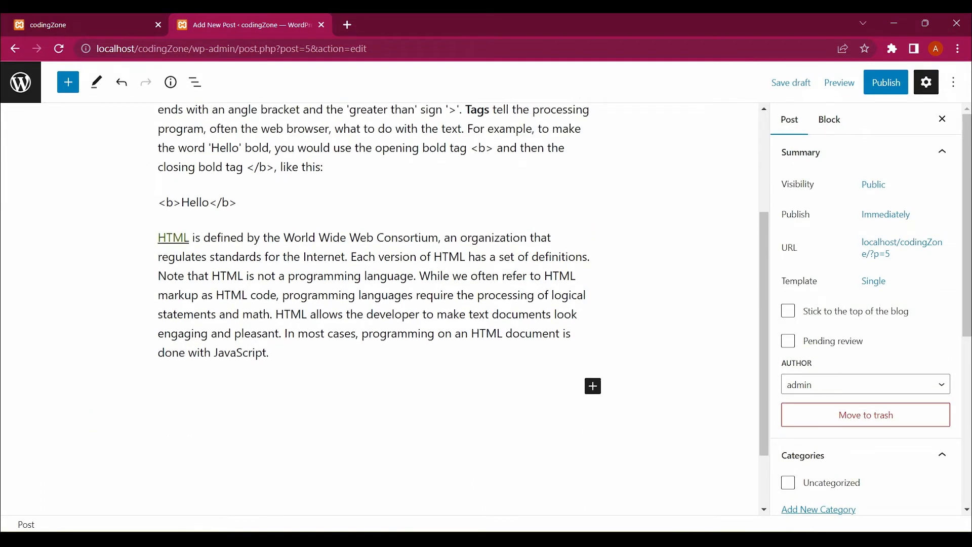
scroll(379, 303, "up", 3)
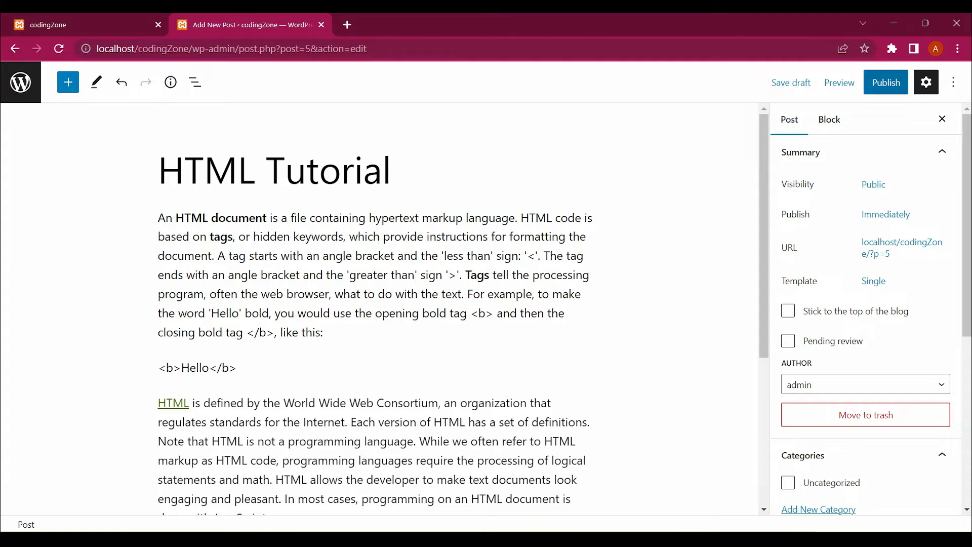
left_click(886, 82)
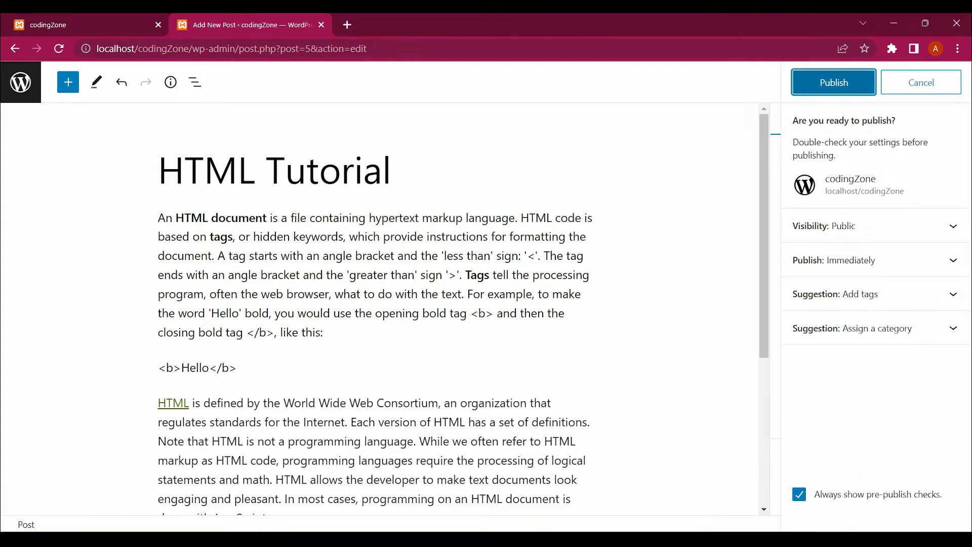
left_click(834, 83)
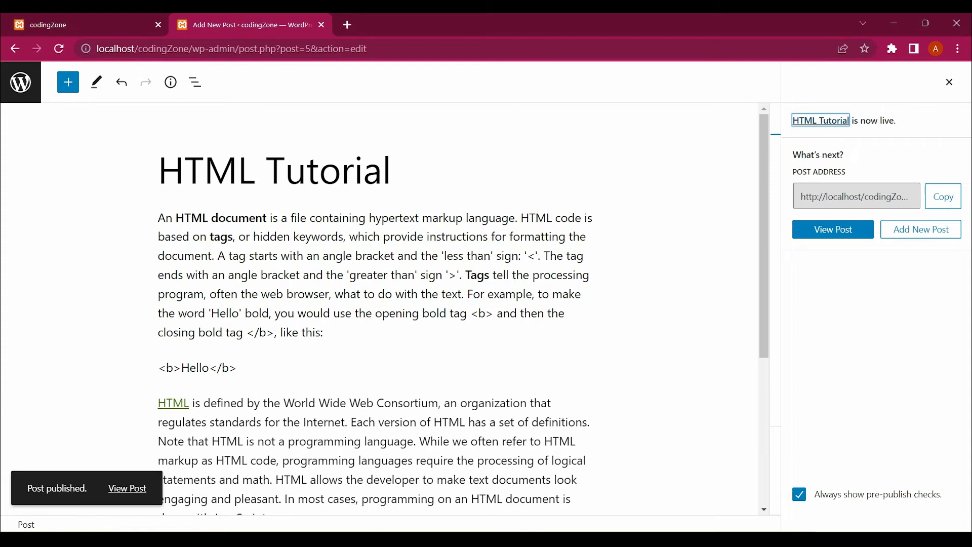
- Reload the codingZone home page and examine its list of published posts
left_click(87, 25)
scroll(481, 304, "up", 5)
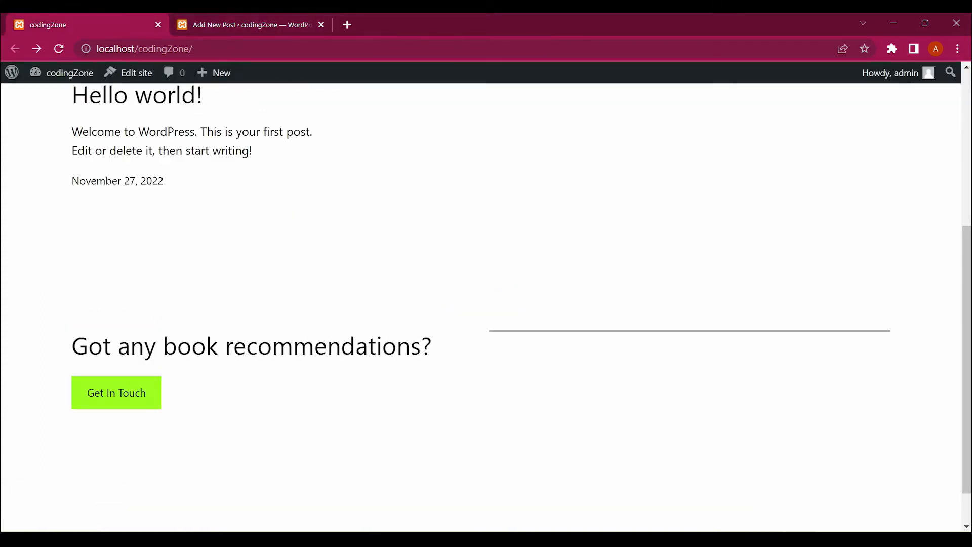
key("F5")
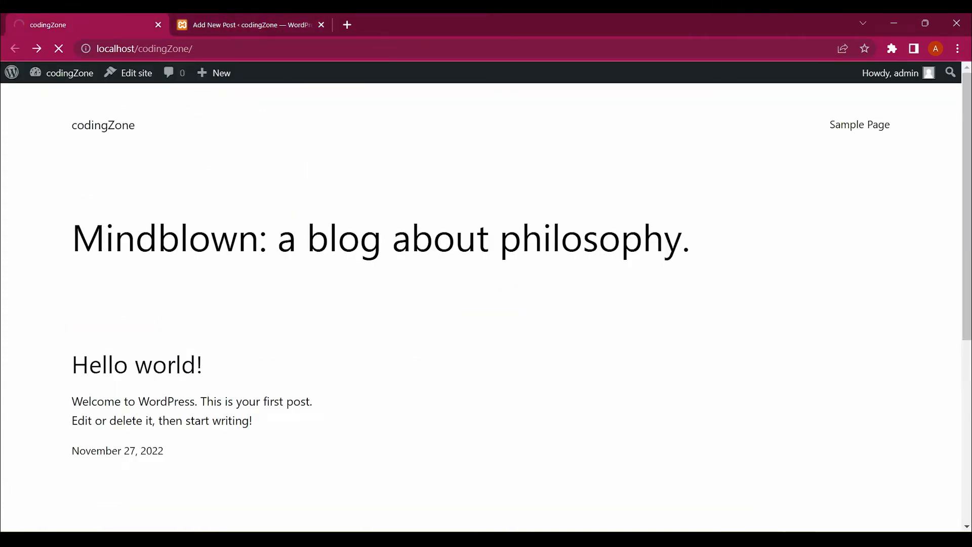
scroll(481, 303, "down", 5)
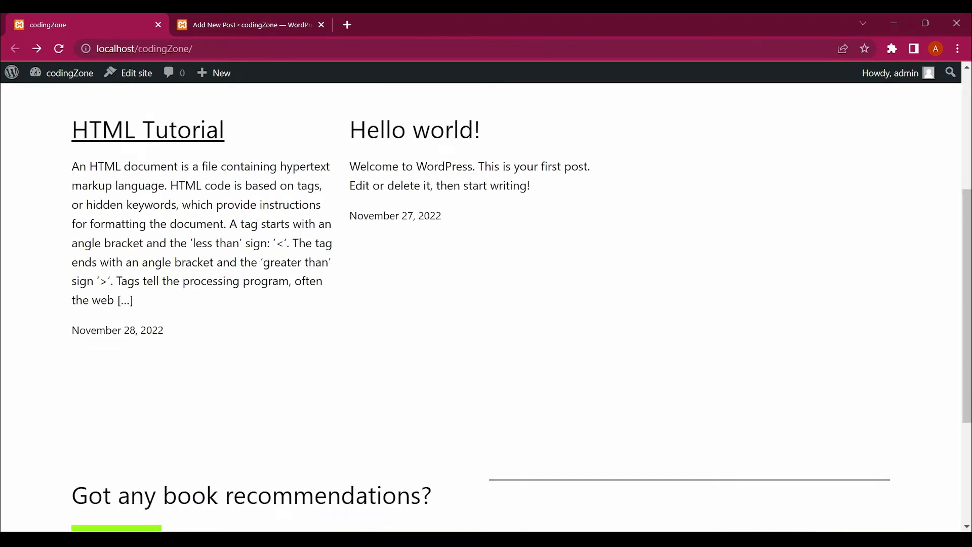
- Open the HTML Tutorial post from the site's home page and read through its published content
left_click(146, 130)
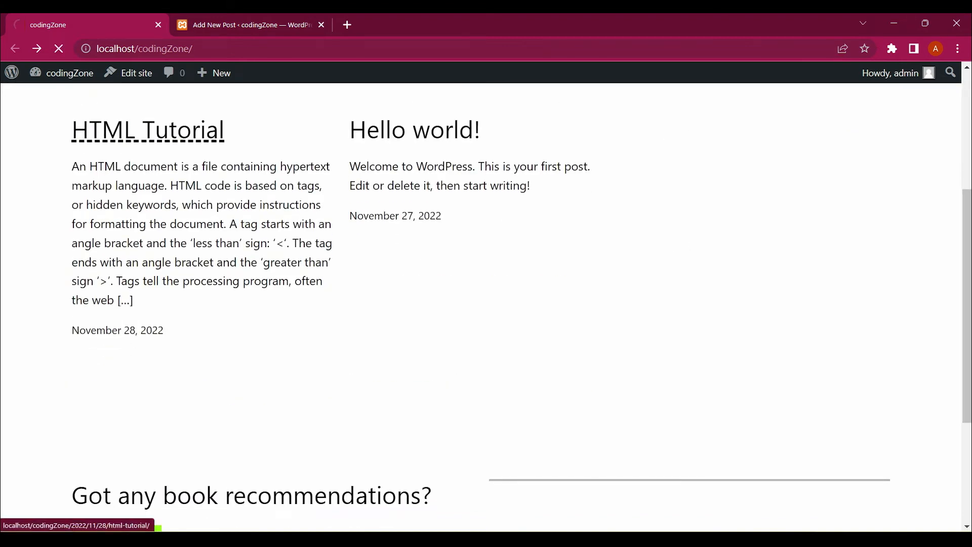
scroll(481, 304, "down", 4)
scroll(481, 303, "up", 4)
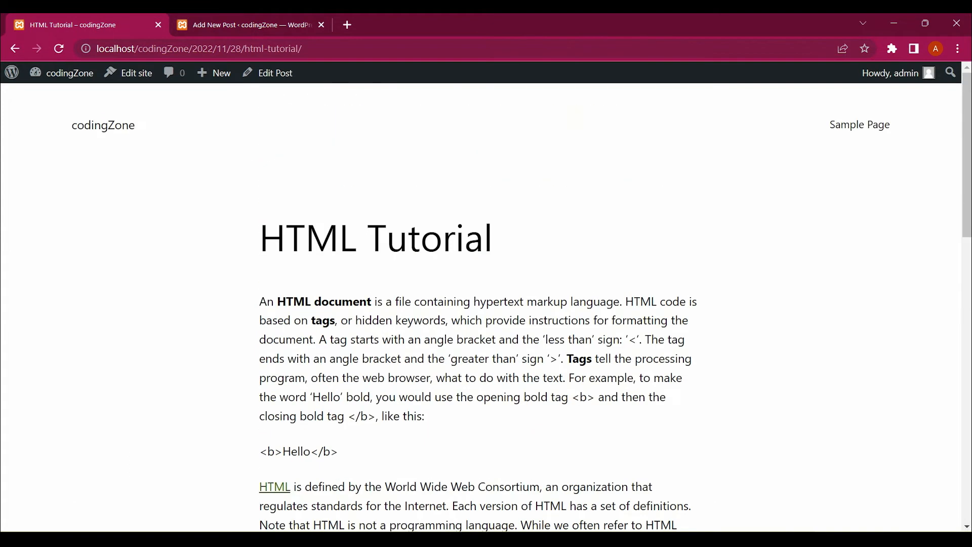
scroll(481, 304, "down", 4)
scroll(274, 265, "down", 1)
scroll(273, 265, "up", 1)
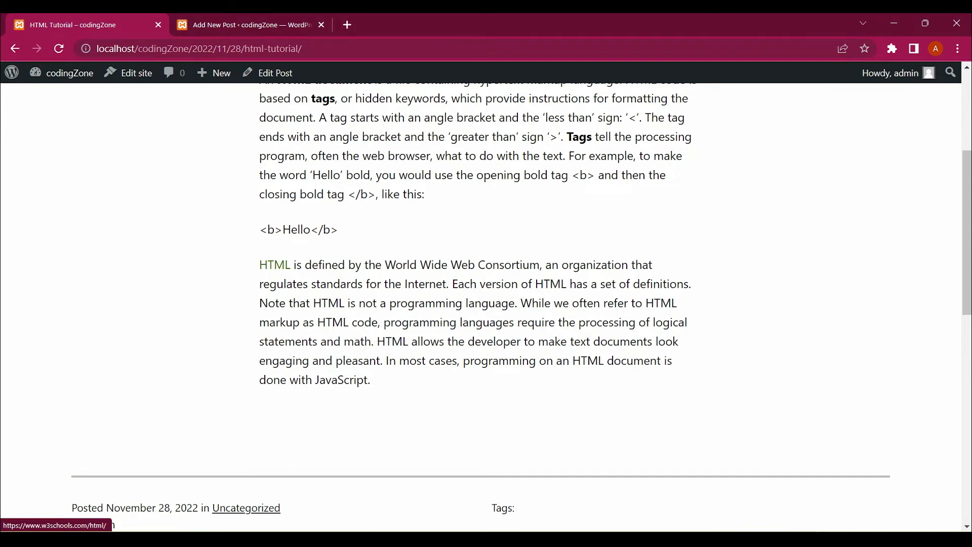
- Test the "HTML" link in the post's last paragraph, look over the linked W3Schools page and close it
left_click(273, 265)
scroll(273, 265, "down", 5)
scroll(273, 265, "down", 10)
scroll(273, 265, "up", 15)
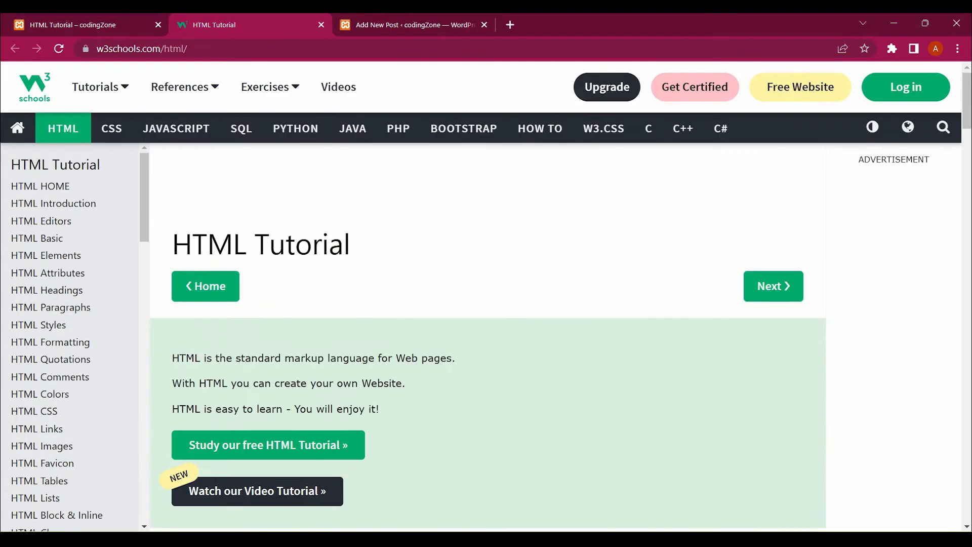
left_click(321, 25)
scroll(479, 303, "up", 5)
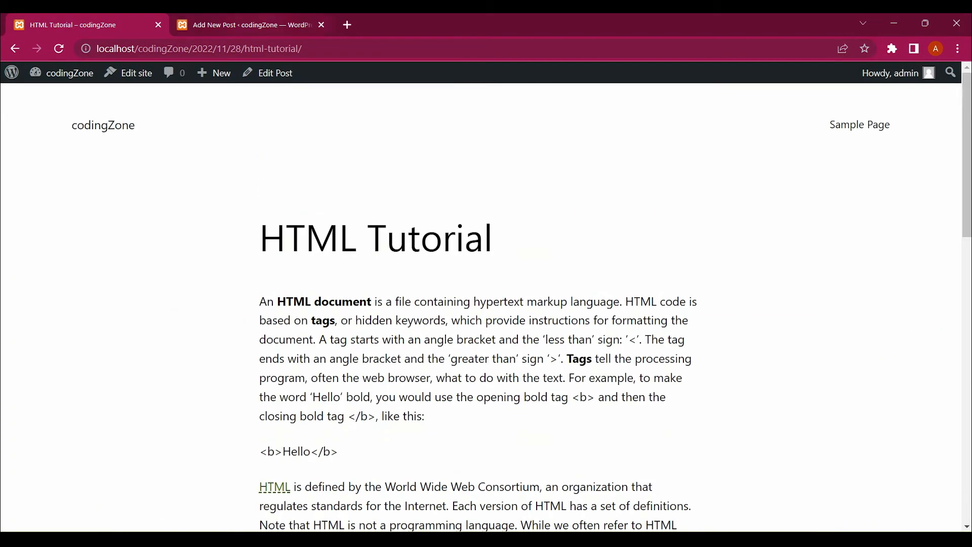
- Return to the HTML Tutorial post editor and dismiss the post-publish panel to bring back the post settings
key("ctrl+Tab")
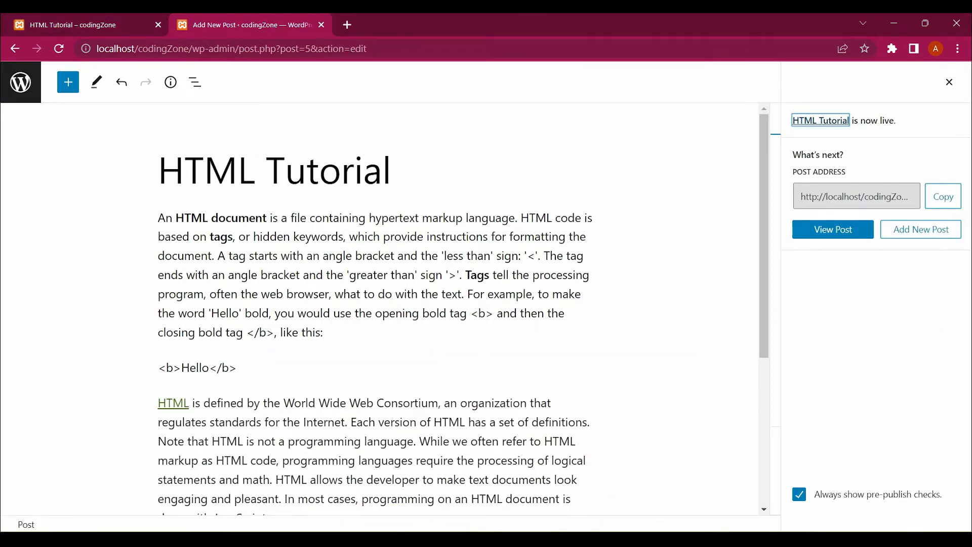
scroll(463, 314, "down", 1)
scroll(463, 314, "up", 1)
left_click(949, 82)
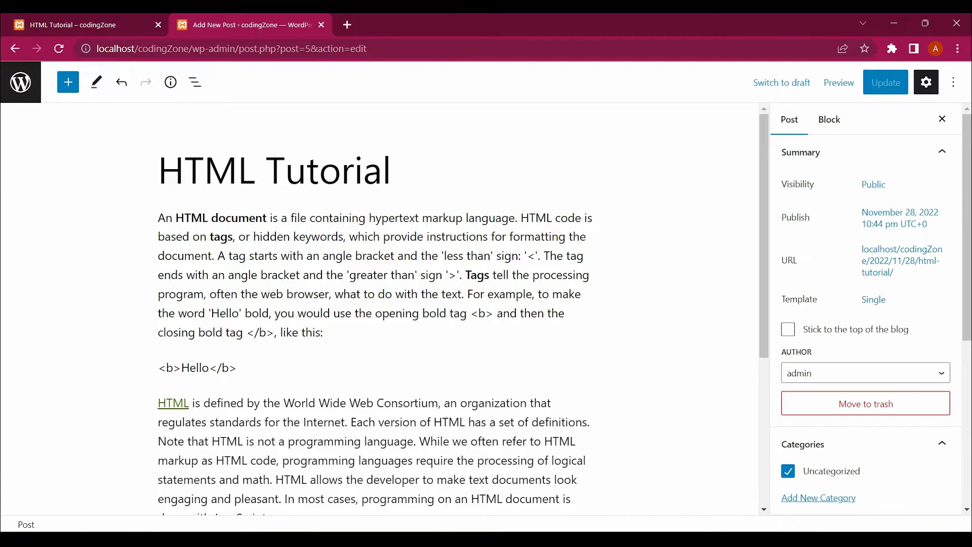
scroll(463, 314, "down", 4)
scroll(463, 314, "up", 4)
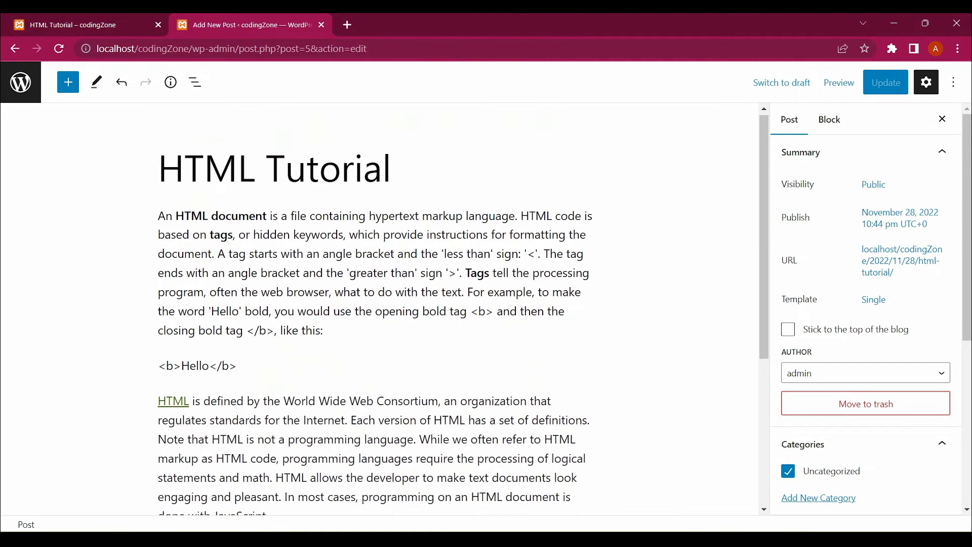
scroll(462, 314, "down", 1)
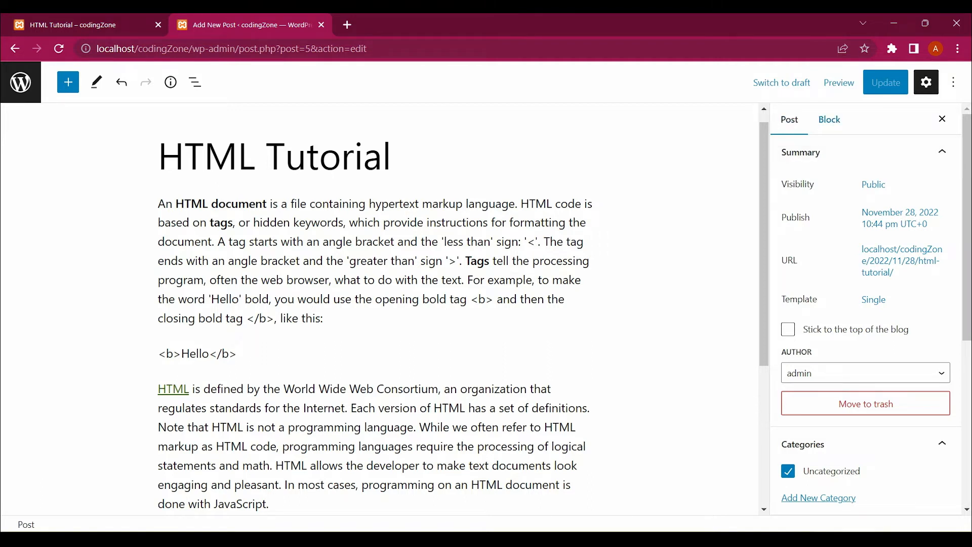
- Inspect the post's visibility options and its publish date and time settings
left_click(829, 119)
left_click(801, 119)
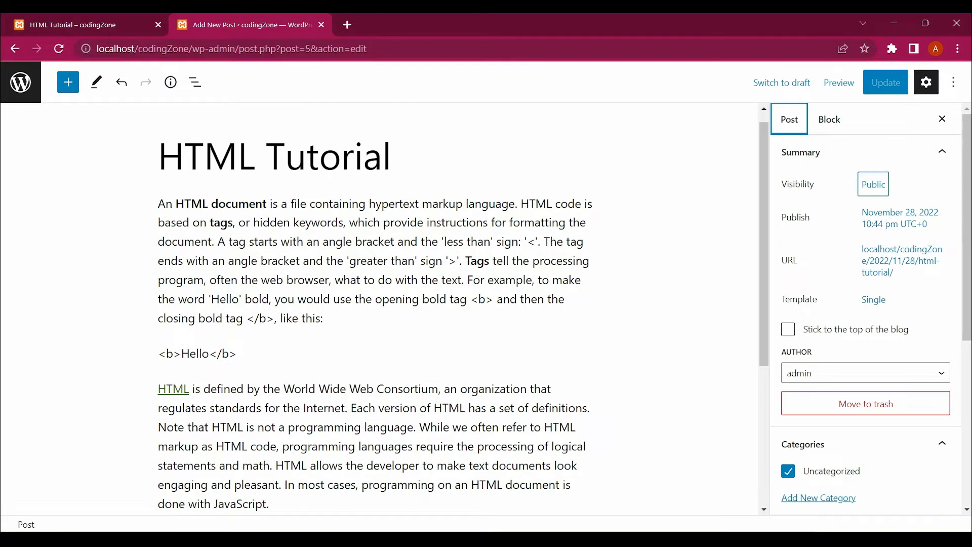
left_click(873, 184)
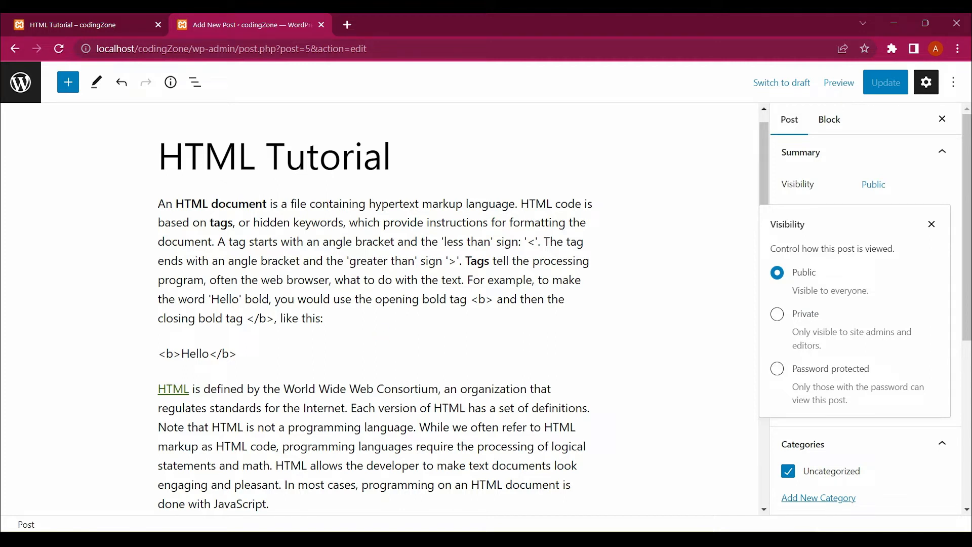
left_click(324, 318)
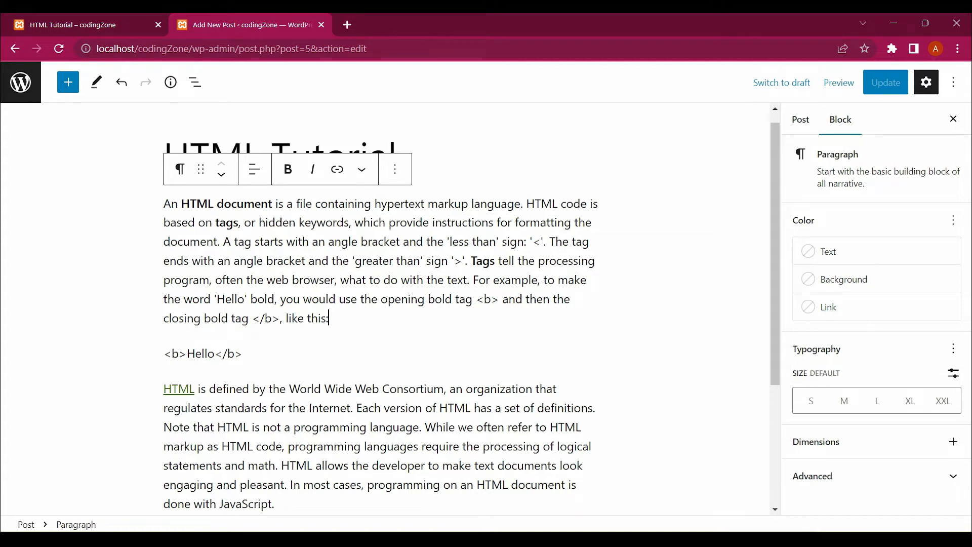
left_click(683, 253)
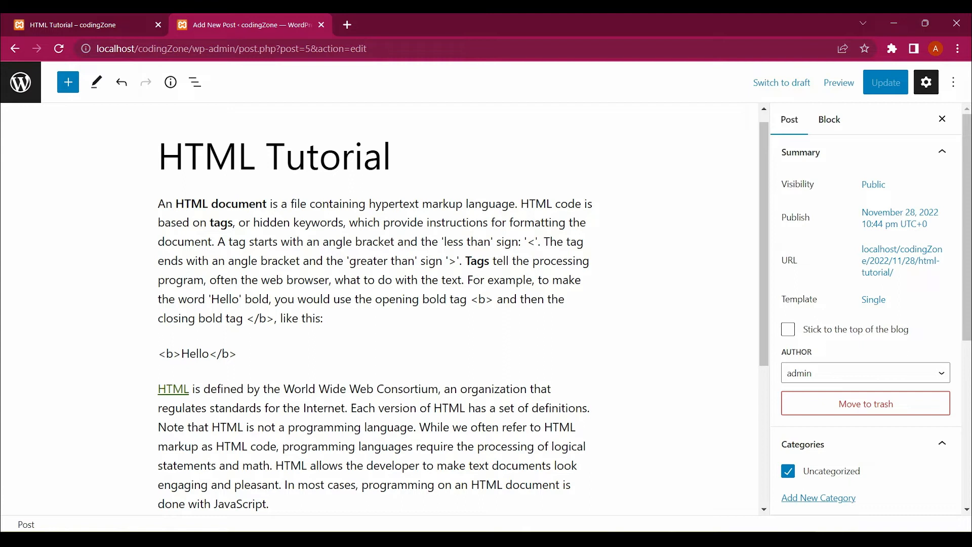
left_click(899, 218)
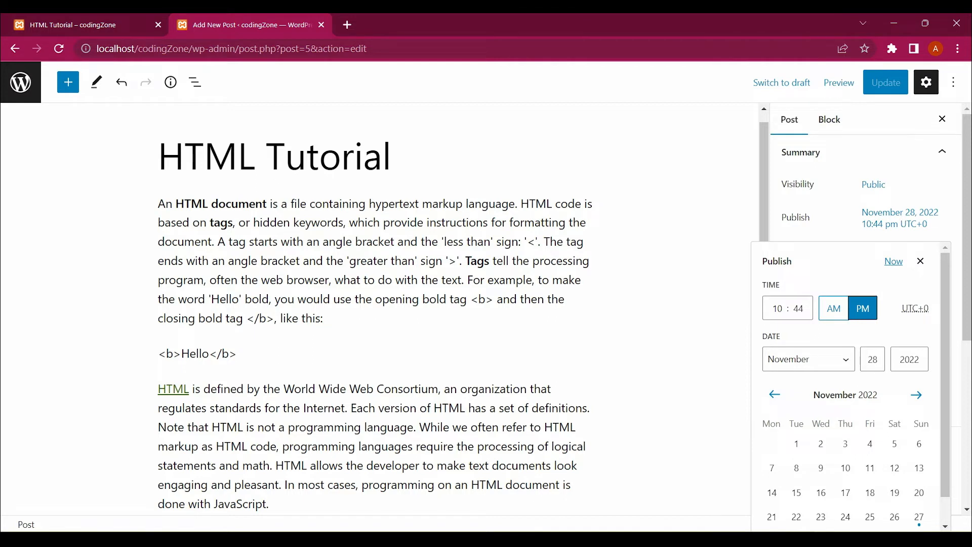
left_click(693, 268)
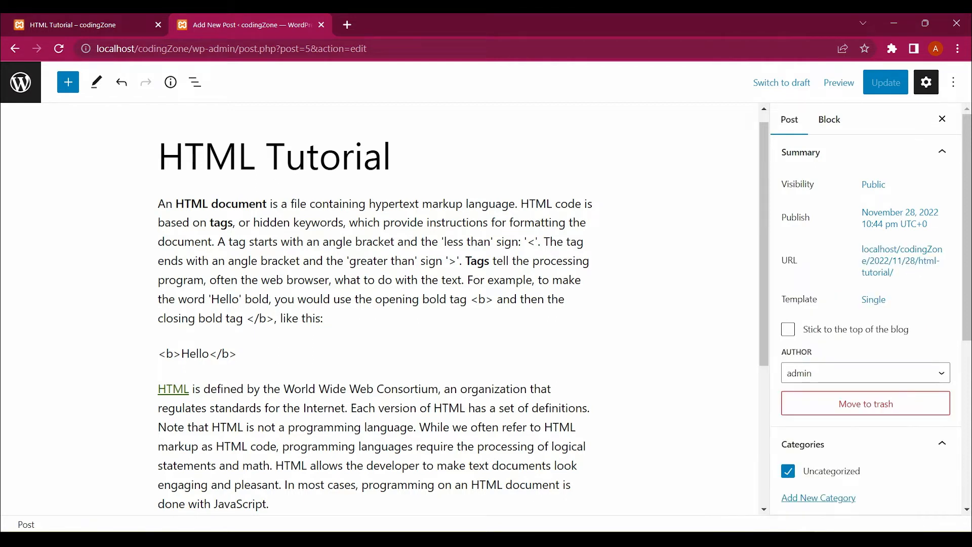
- Examine the post's permalink setting and the web address of the page being edited
left_click(901, 260)
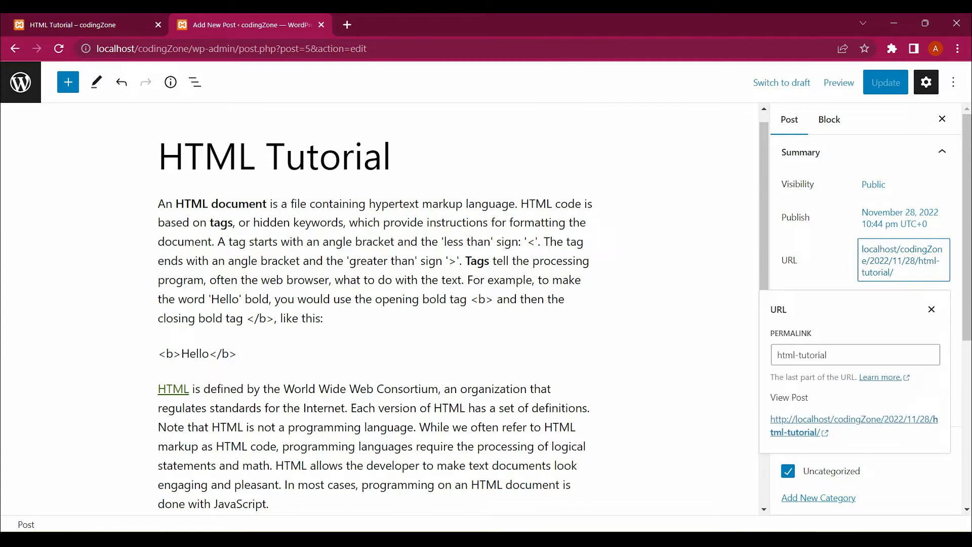
left_click(840, 355)
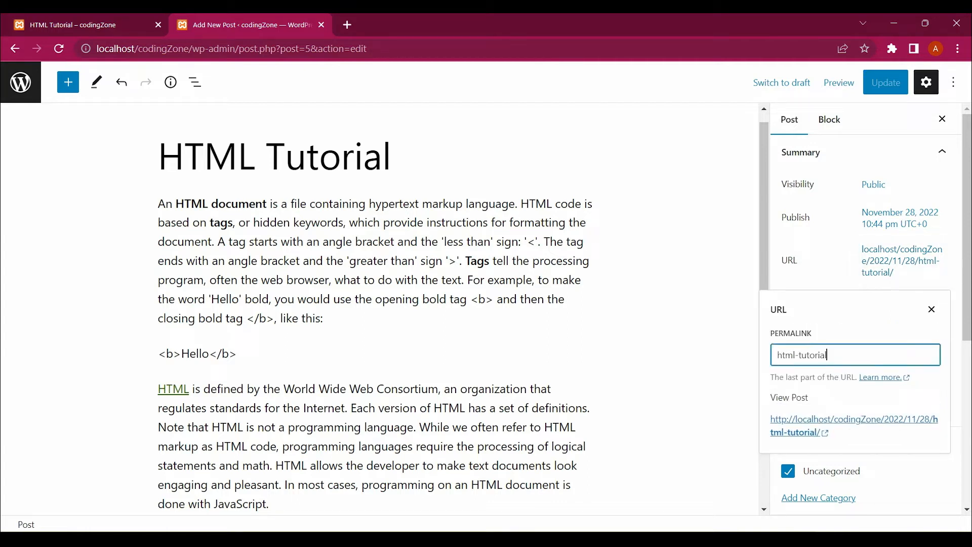
left_click_drag(366, 48, 96, 49)
left_click(392, 155)
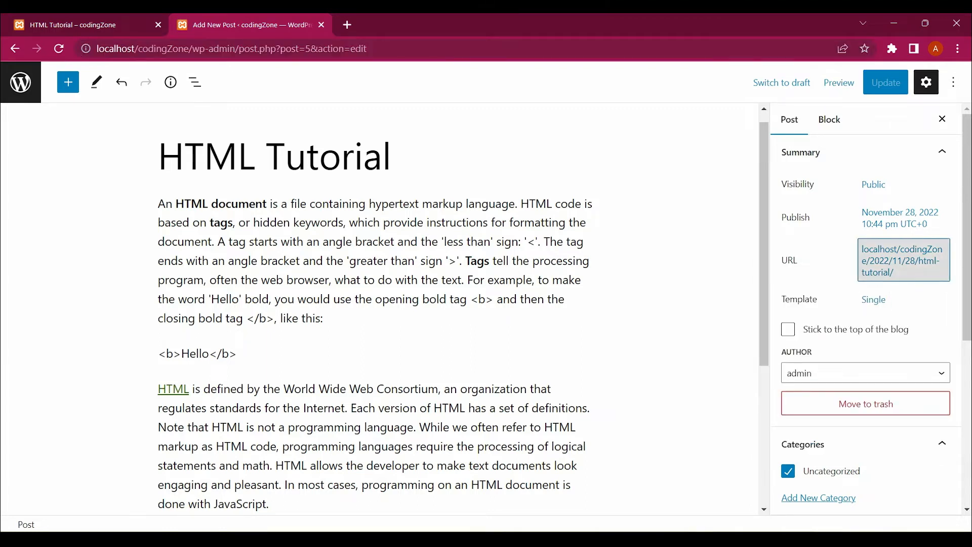
- Append a hyphen and the channel's name to the post's "html-tutorial" permalink and update the post
left_click(901, 260)
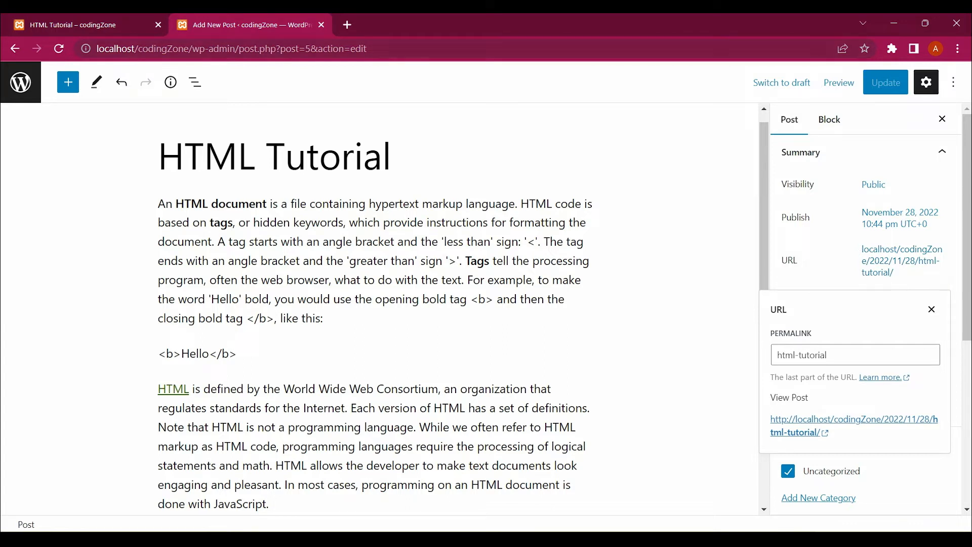
left_click(829, 354)
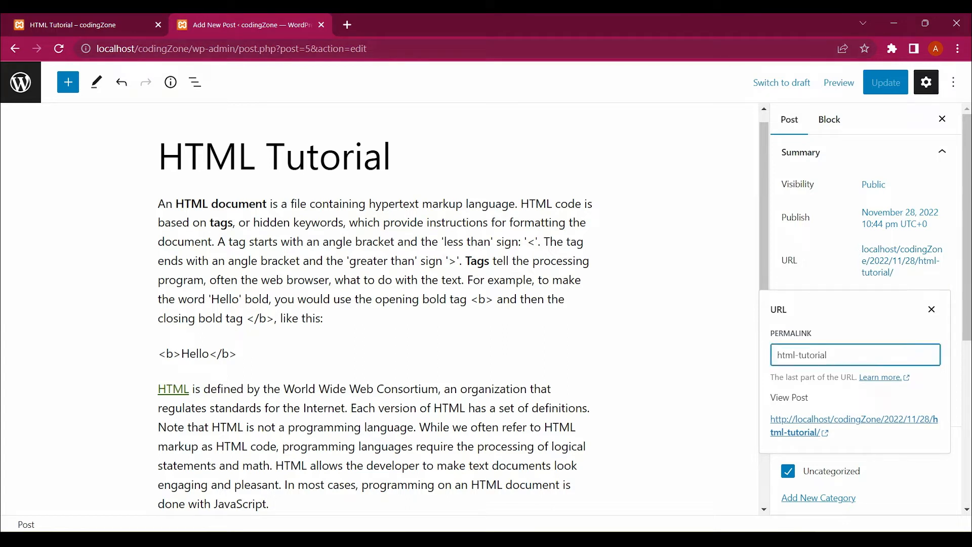
type("-devwith")
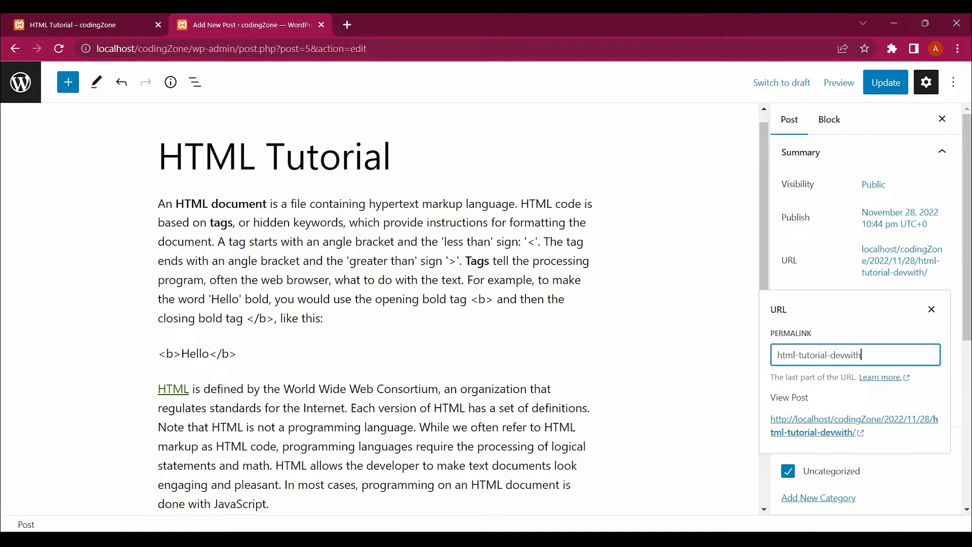
key("BackSpace")
key("BackSpace")
key("BackSpace")
key("BackSpace")
type("With")
type("At")
key("BackSpace")
type("rsalan")
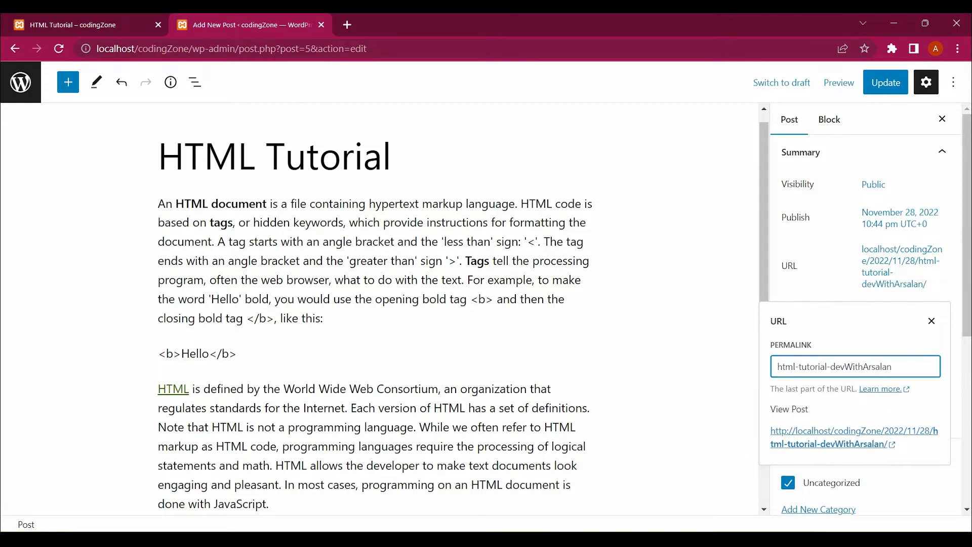
left_click(816, 284)
left_click(873, 311)
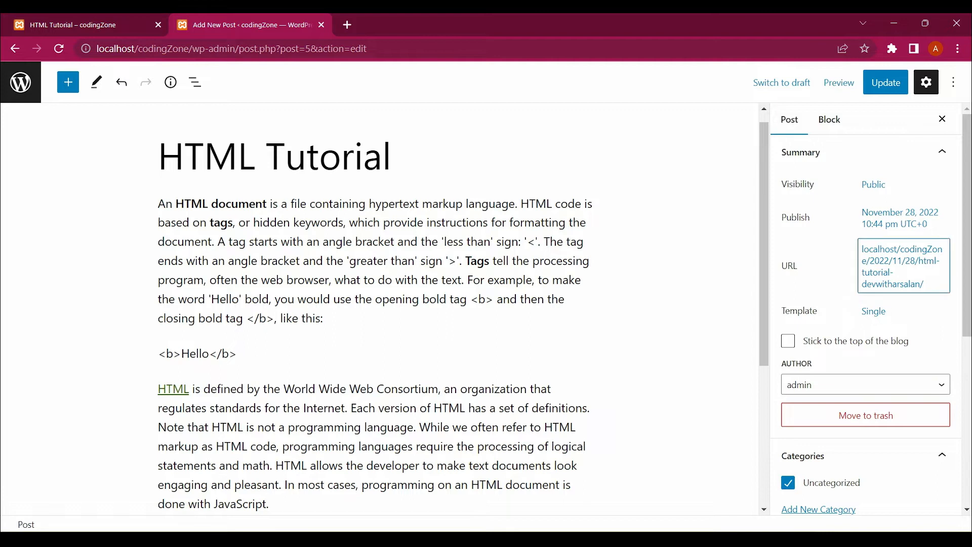
left_click(886, 82)
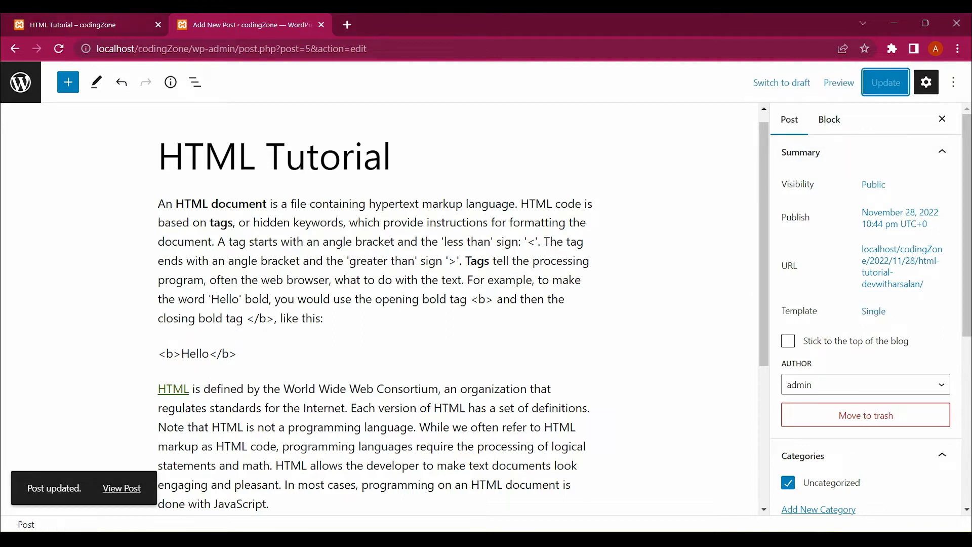
- Reload the published HTML Tutorial page and check the permalink part of its web address
left_click(81, 24)
key("F5")
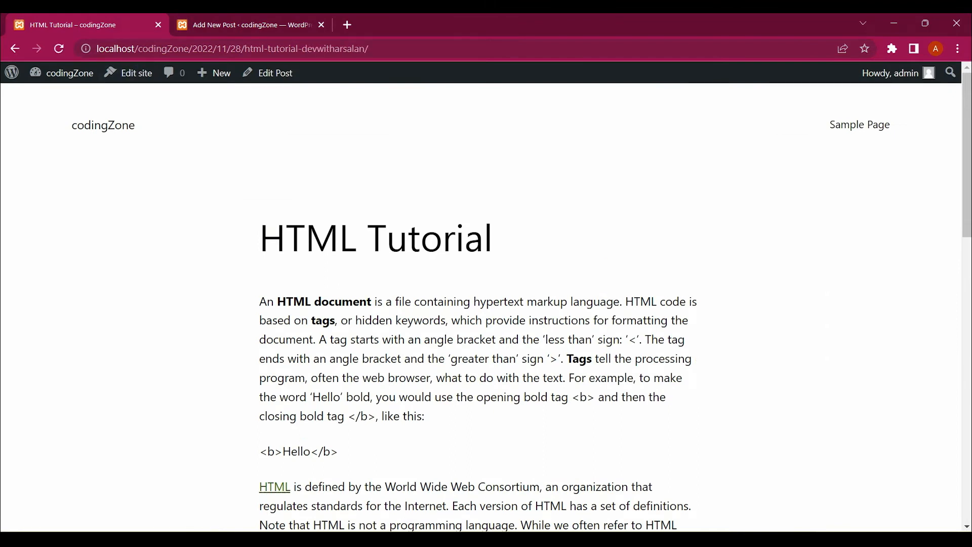
left_click_drag(370, 48, 270, 49)
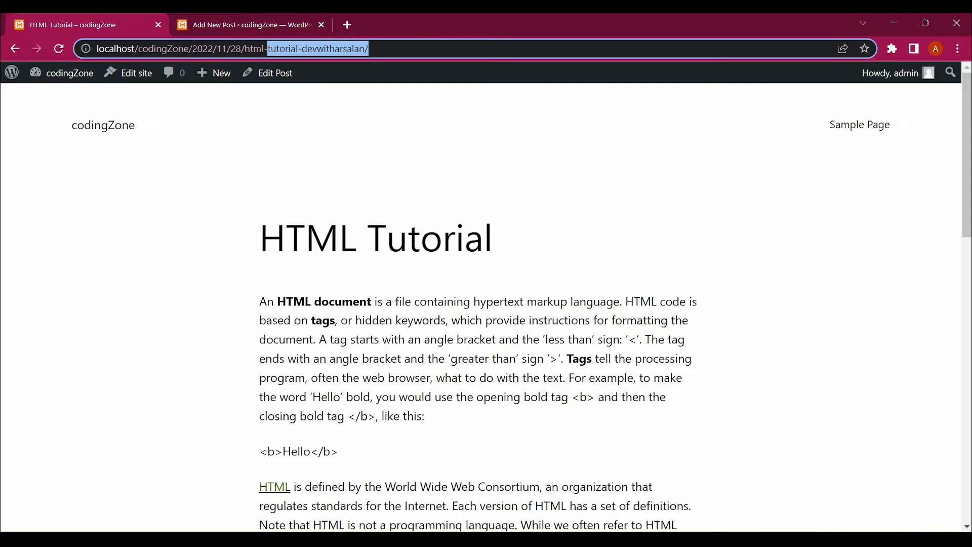
- Remove the channel-name suffix in the post editor so the permalink reads "html-tutorial" and update the post
left_click(263, 19)
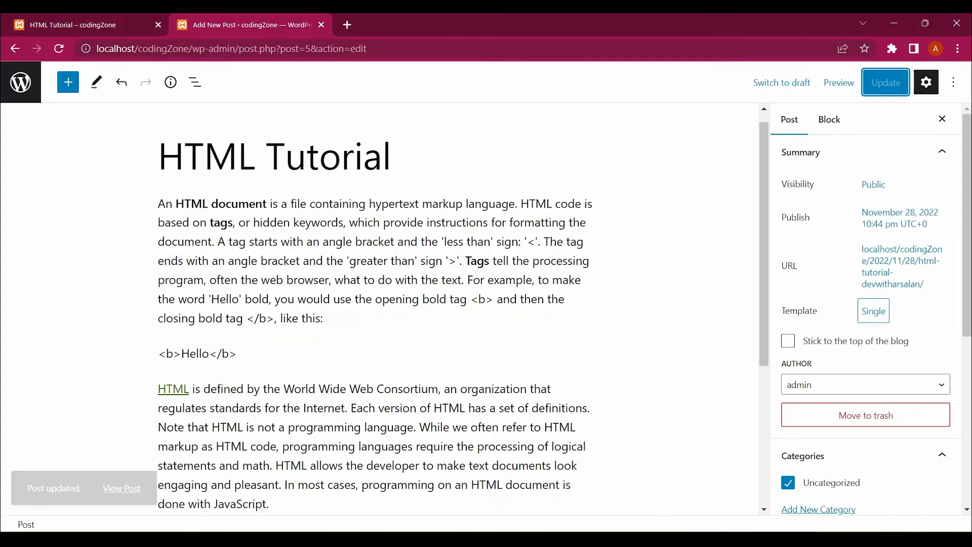
left_click(902, 266)
left_click_drag(890, 366, 826, 366)
key("BackSpace")
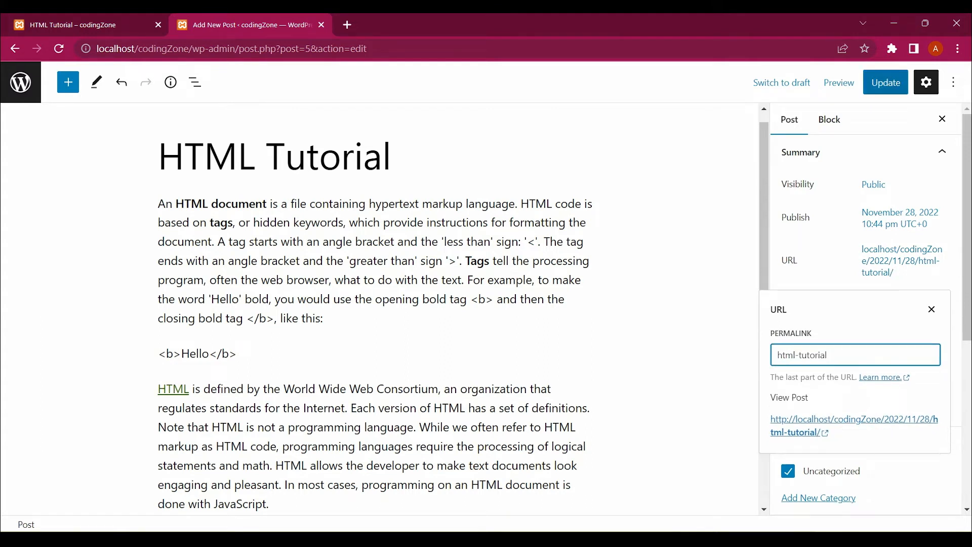
left_click(885, 82)
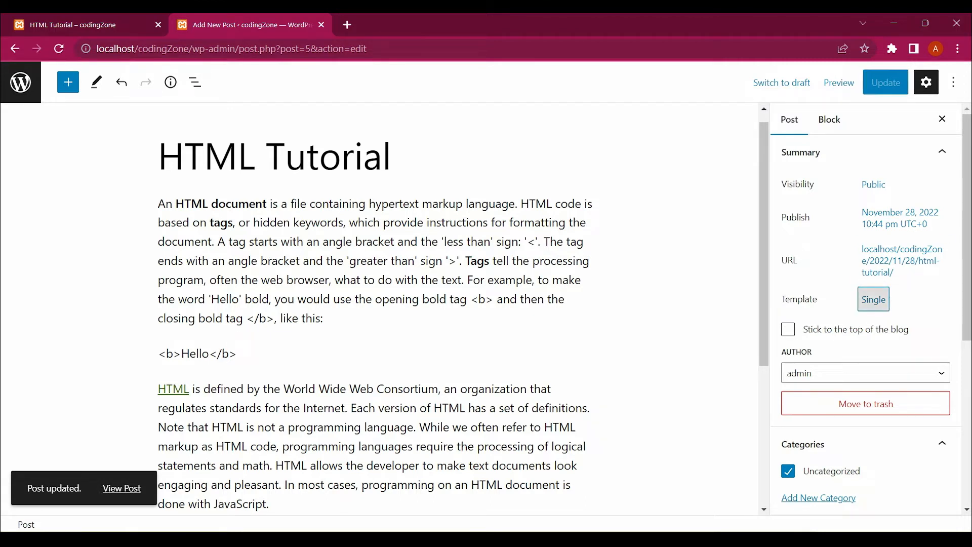
- Inspect the templates available for the post and close the template settings without choosing another one
left_click(873, 299)
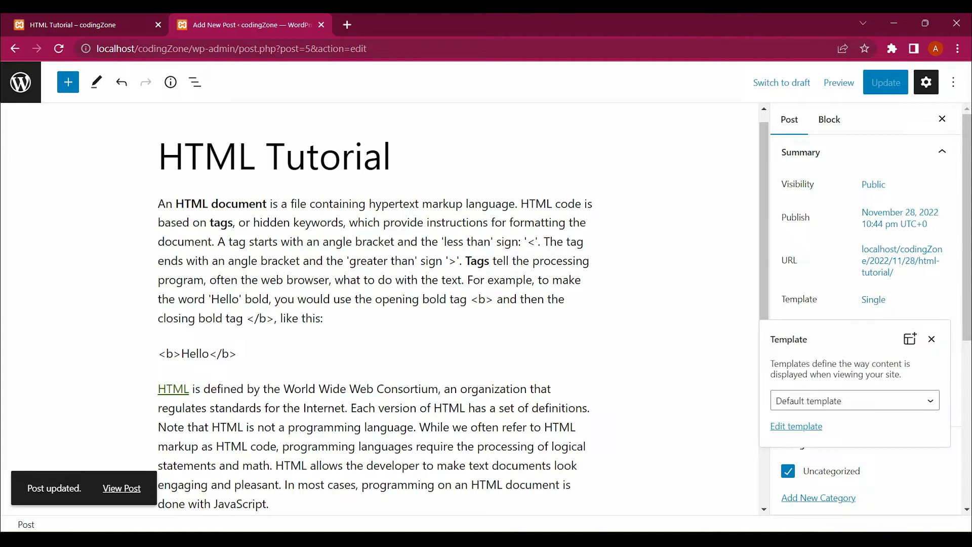
left_click(855, 401)
left_click(854, 400)
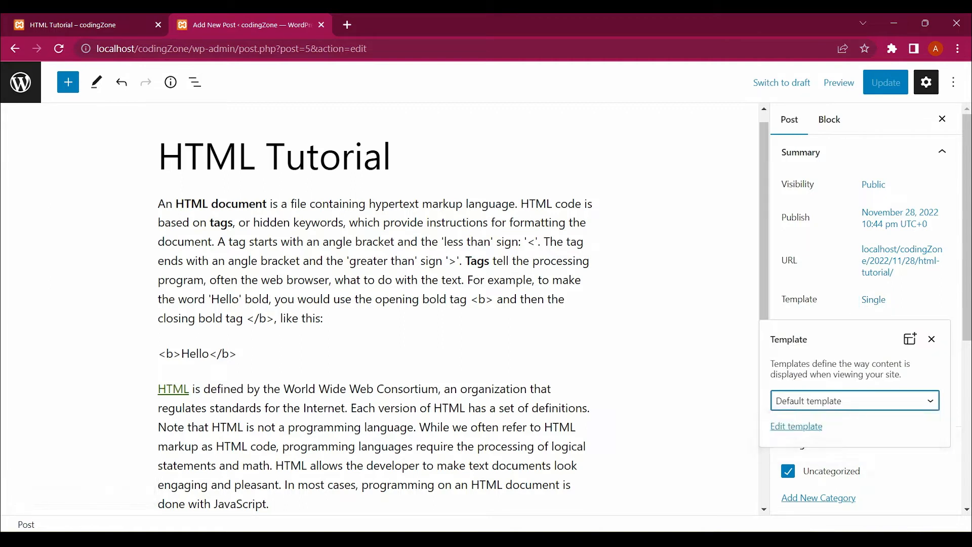
left_click(854, 400)
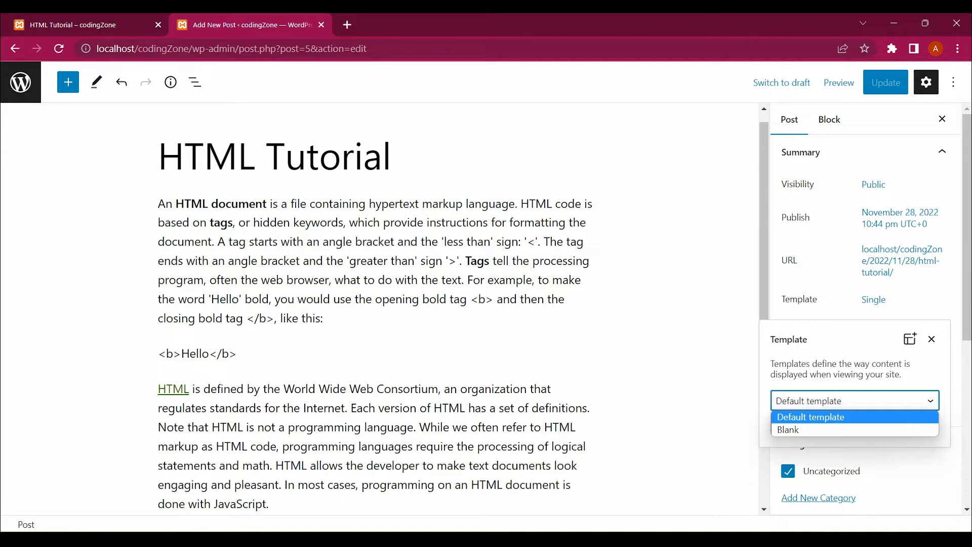
left_click(855, 401)
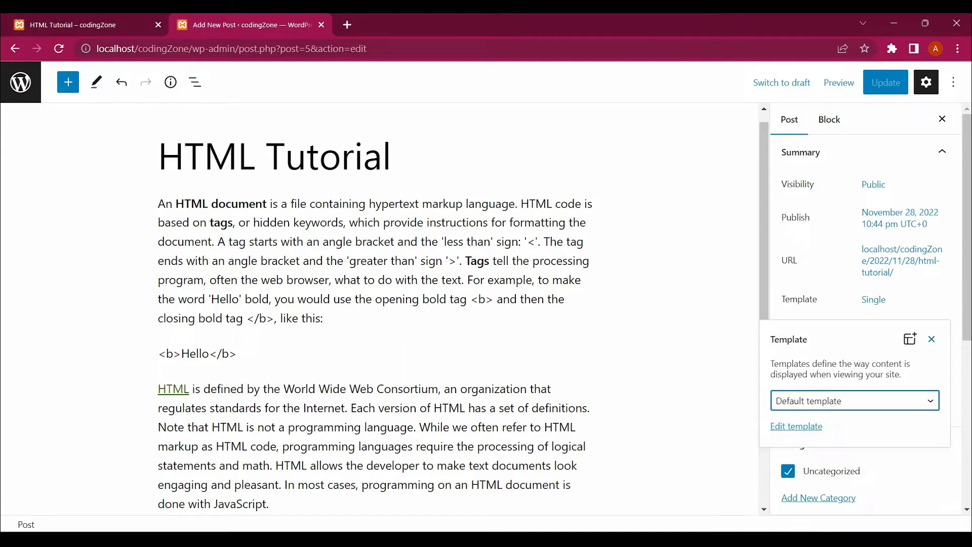
left_click(931, 339)
- Check the author choices for the post and view its category and tag settings
scroll(932, 339, "down", 2)
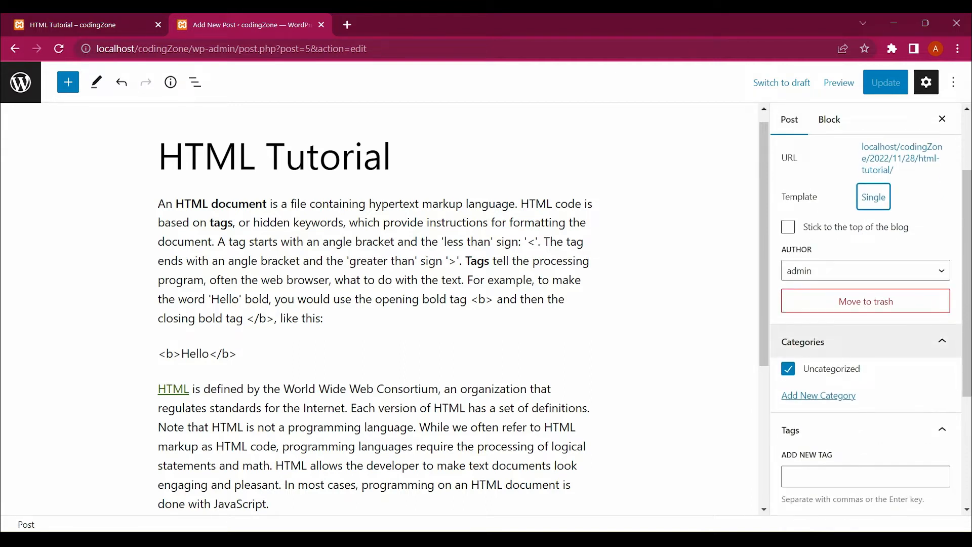
left_click(865, 271)
left_click(865, 270)
scroll(871, 319, "down", 1)
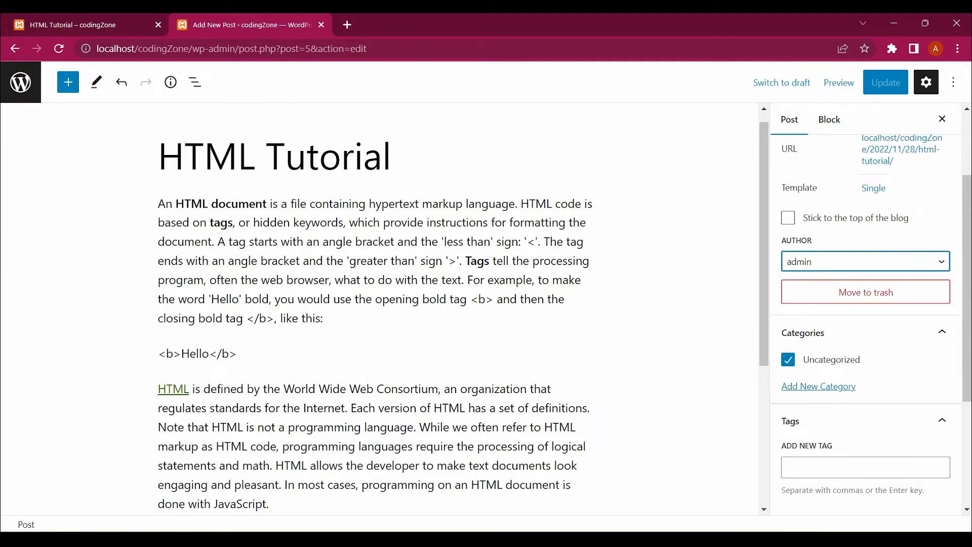
- Create a new category named HTML for the post and remove the post from the Uncategorized category
scroll(865, 319, "down", 1)
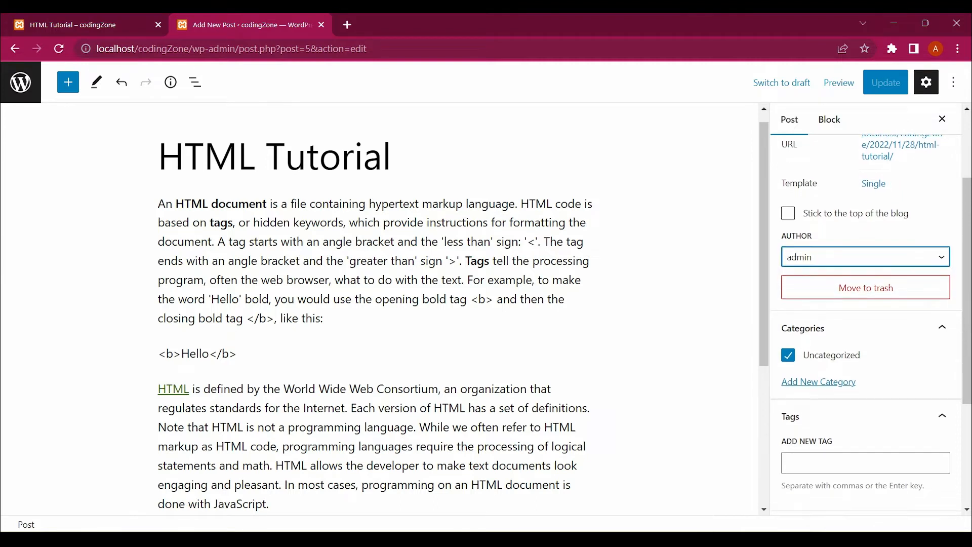
scroll(866, 319, "down", 3)
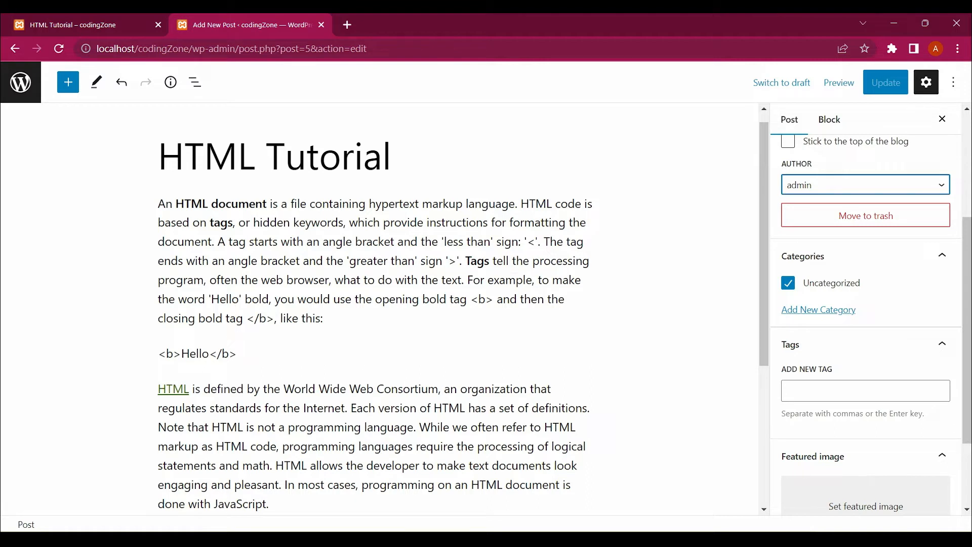
left_click(818, 310)
left_click(865, 348)
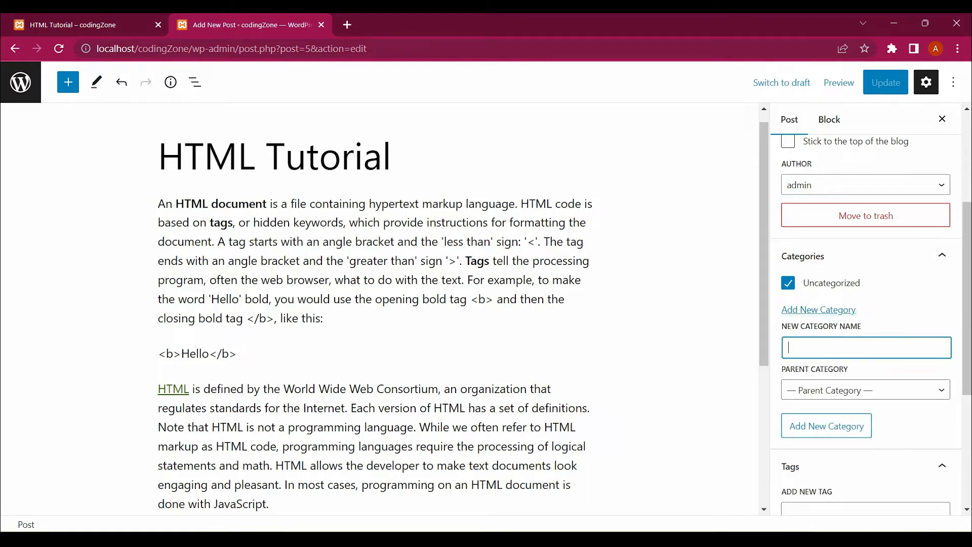
type("HTML")
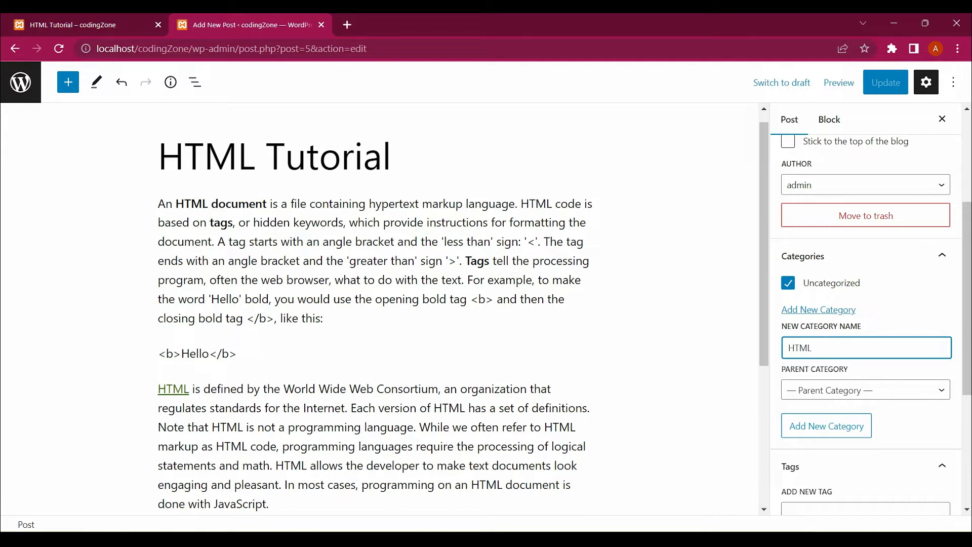
key("Return")
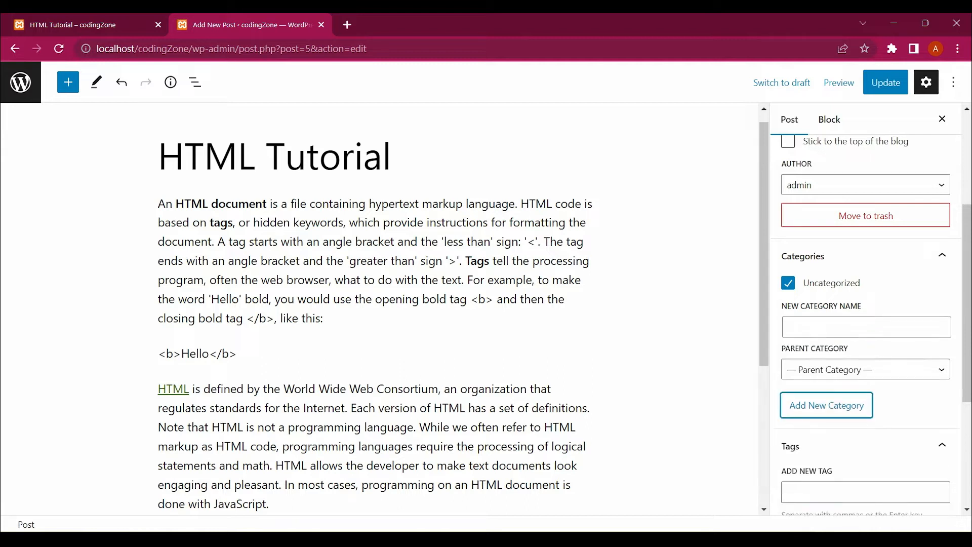
left_click(788, 303)
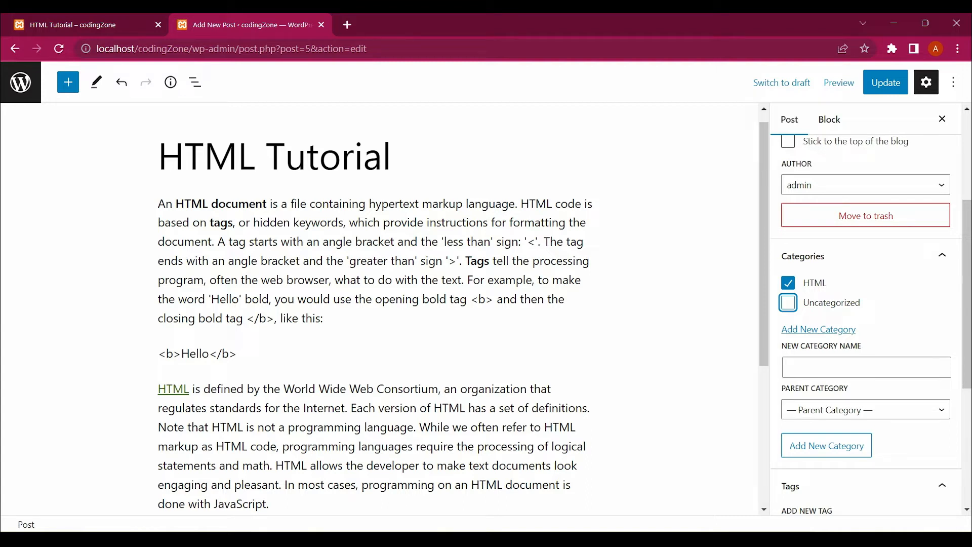
- Check the parent category choices for a new category without selecting one, and look over the post's text
scroll(380, 309, "down", 1)
scroll(379, 309, "up", 1)
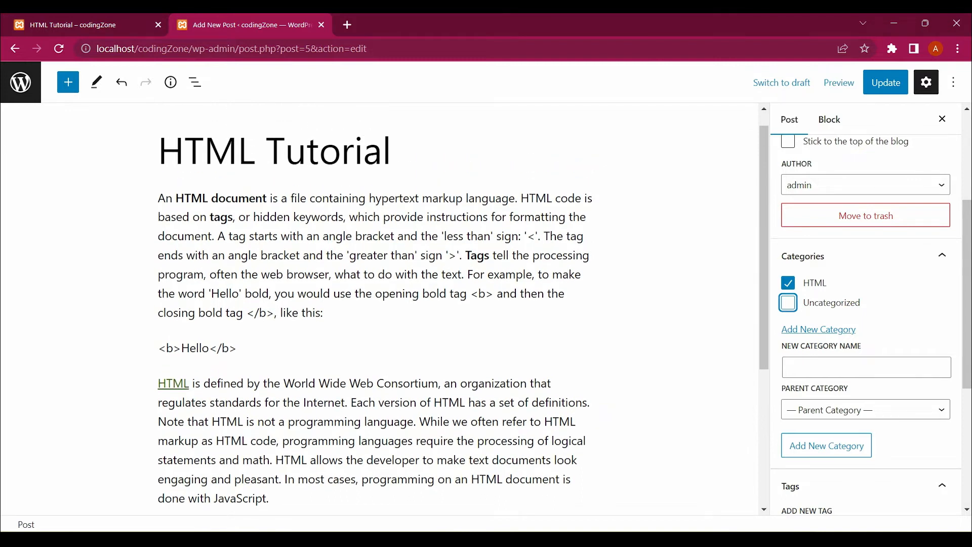
scroll(380, 309, "down", 1)
scroll(380, 309, "up", 1)
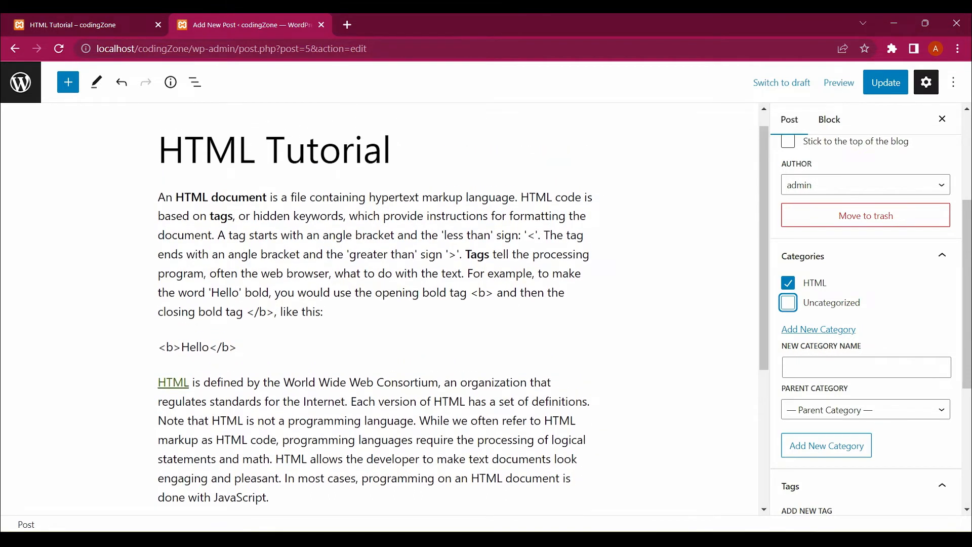
left_click(865, 410)
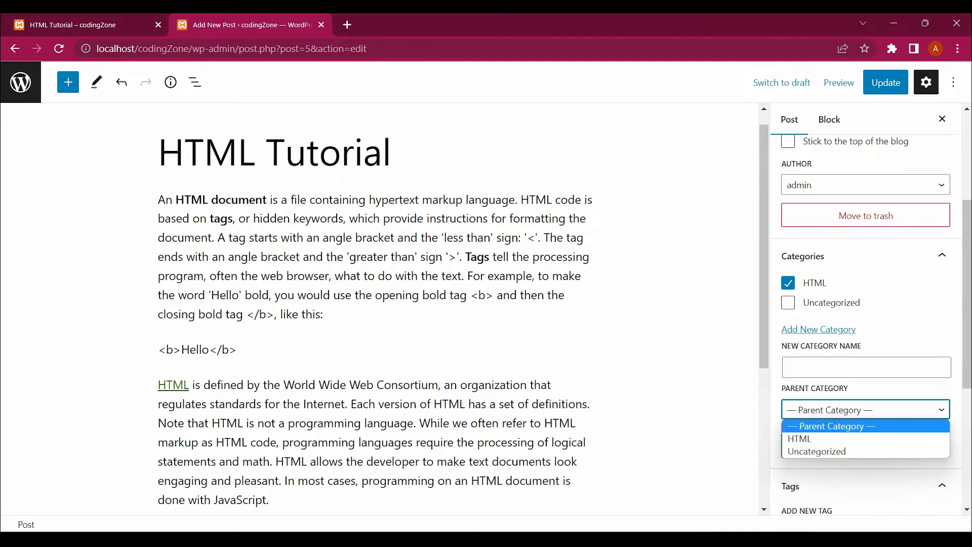
key("Escape")
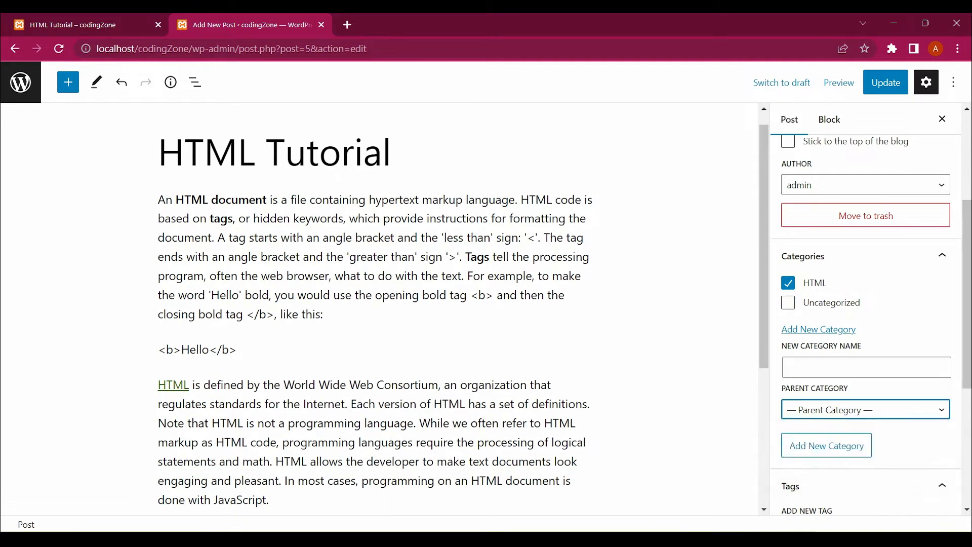
scroll(380, 309, "down", 1)
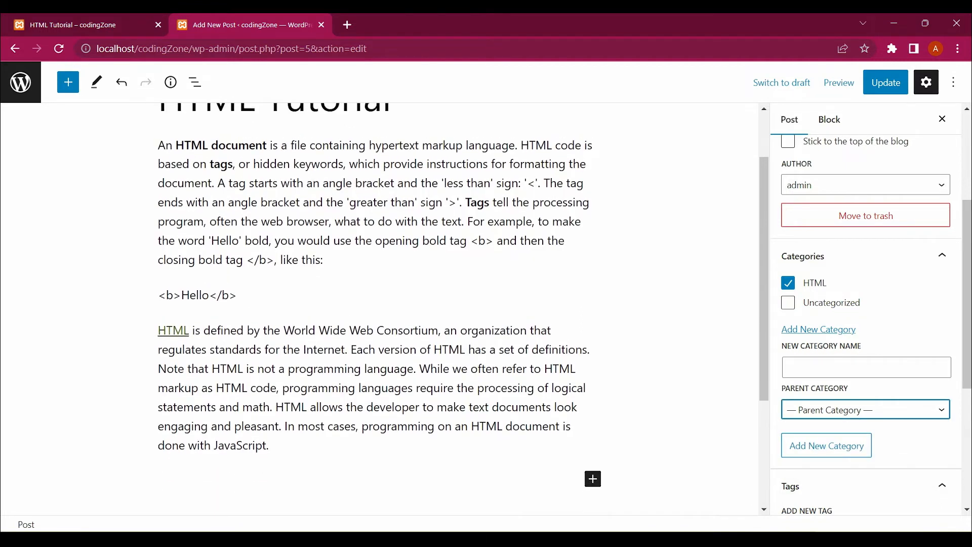
left_click(865, 410)
key("Escape")
scroll(380, 309, "up", 2)
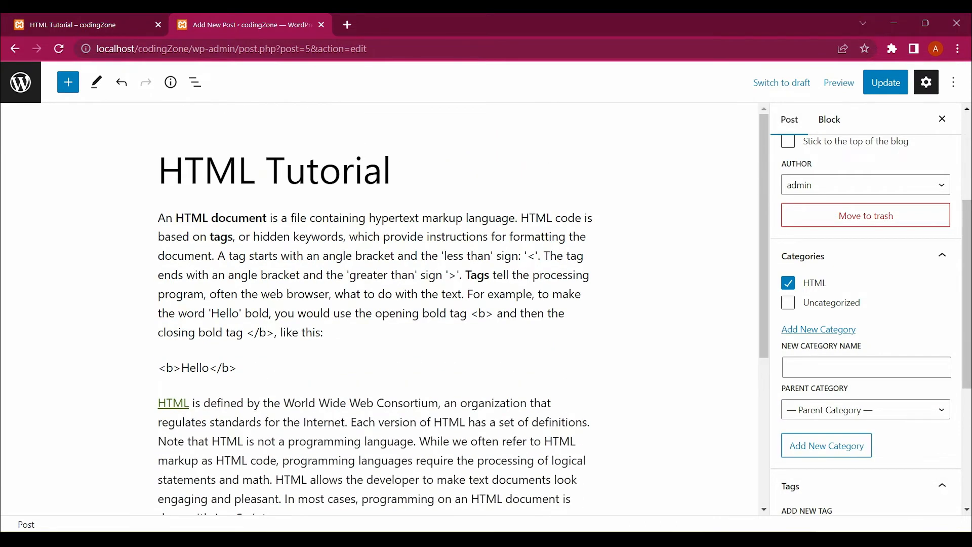
scroll(380, 309, "down", 5)
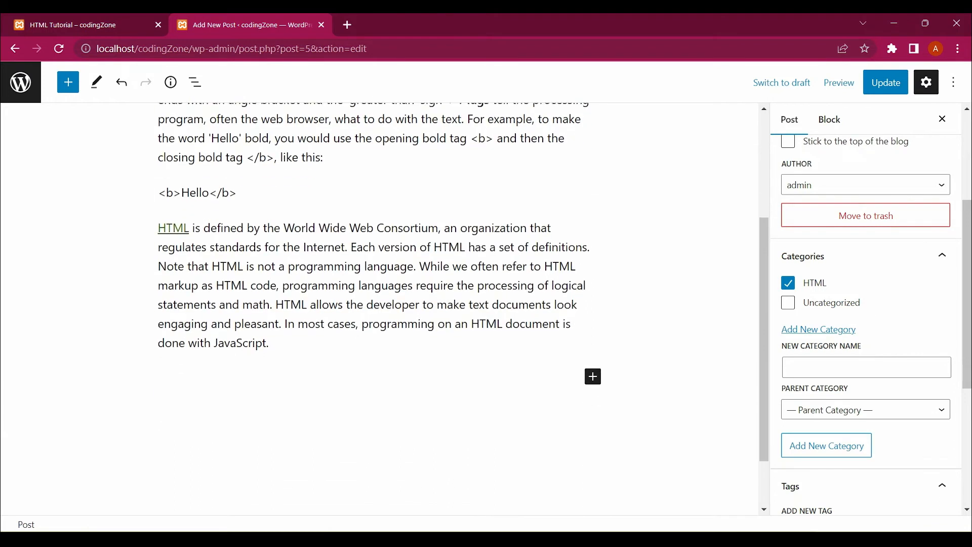
scroll(380, 309, "up", 4)
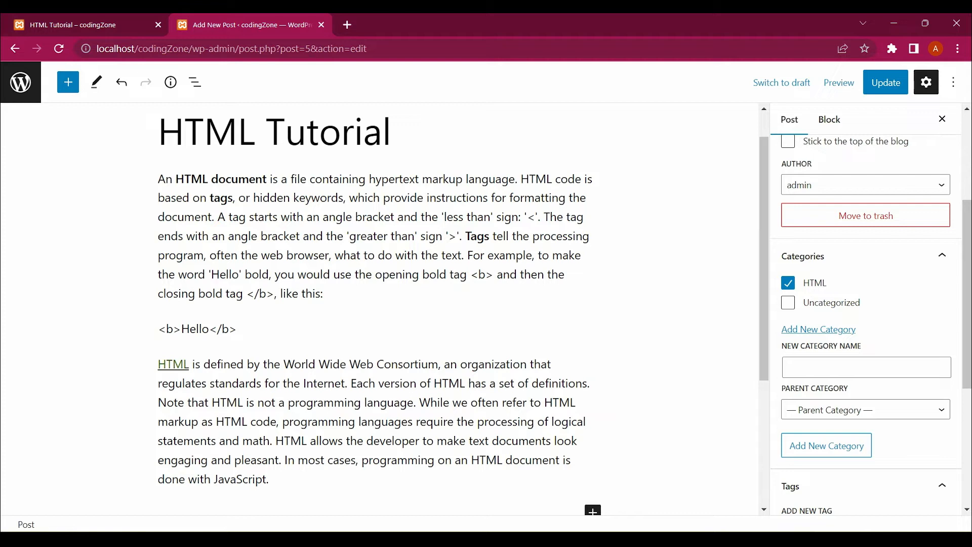
- Add the tags htmltutorial and html5 to the post
scroll(866, 304, "down", 4)
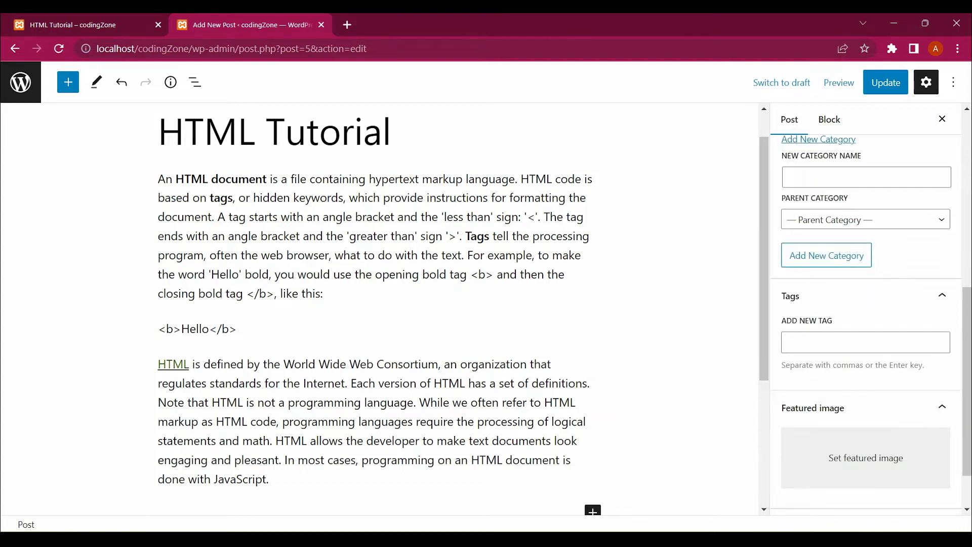
left_click(865, 342)
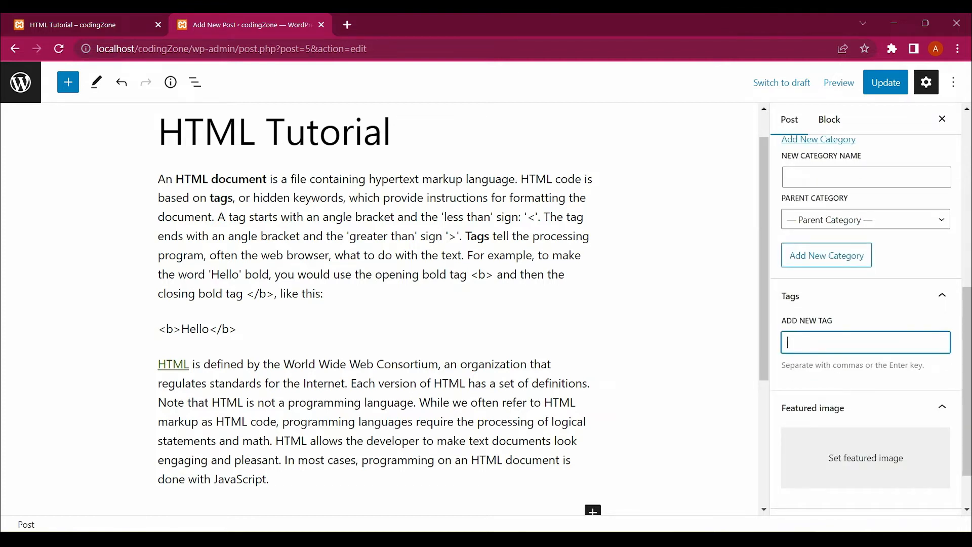
type("htmltutorial")
key("Return")
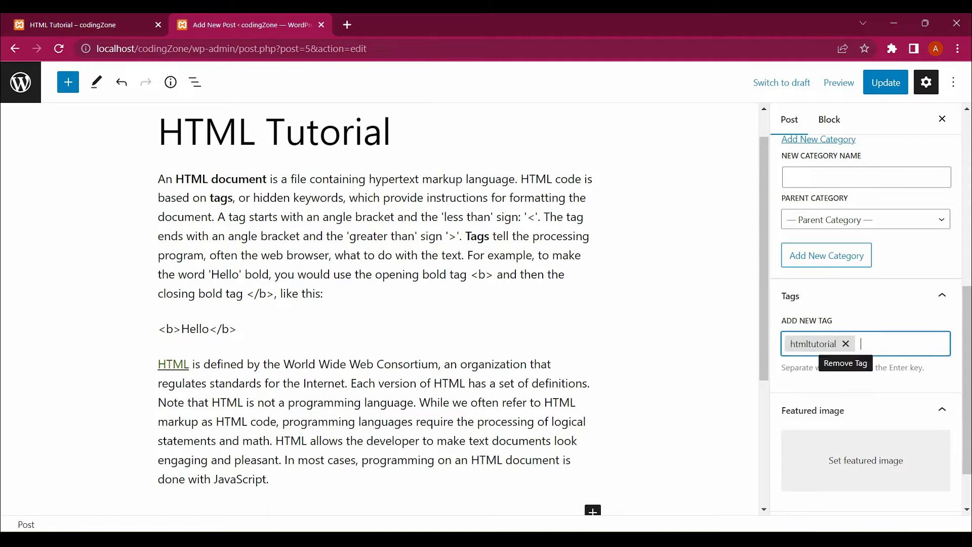
type("html")
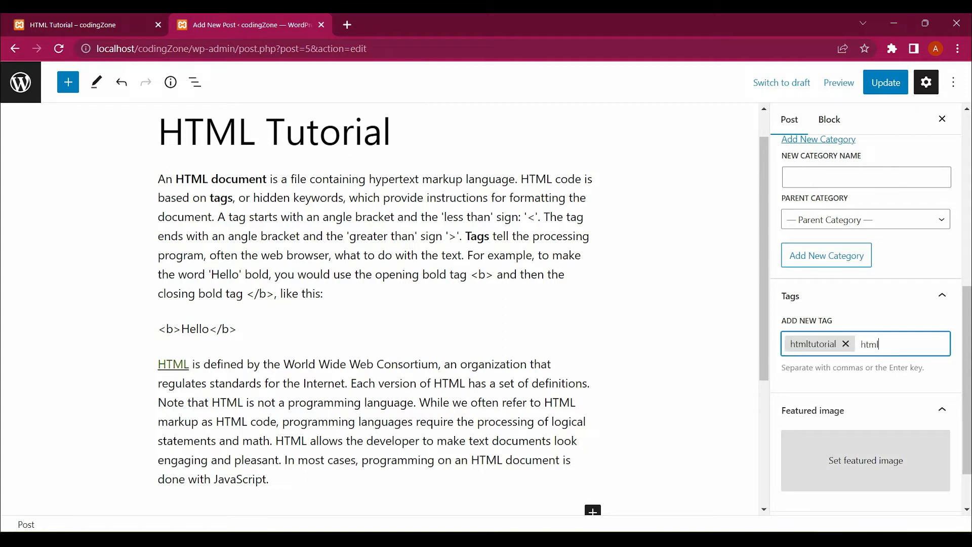
type("5")
key("Return")
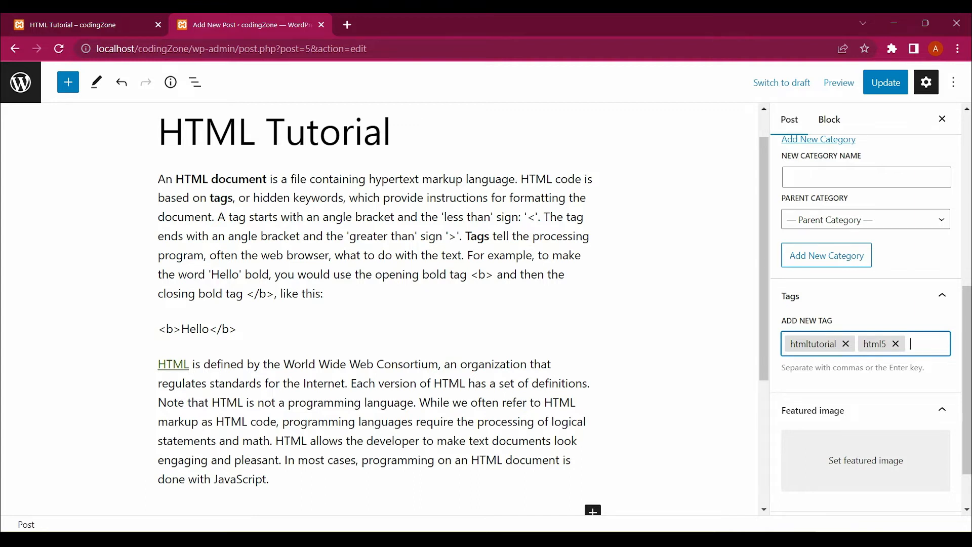
- Update the published post with its category and tag changes
scroll(384, 308, "down", 2)
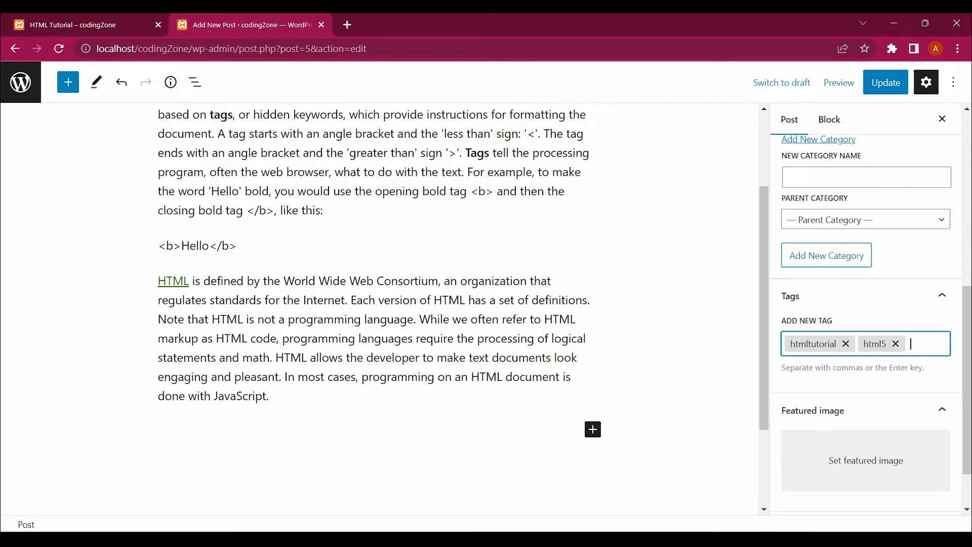
scroll(460, 309, "down", 3)
scroll(461, 308, "up", 2)
scroll(460, 309, "down", 1)
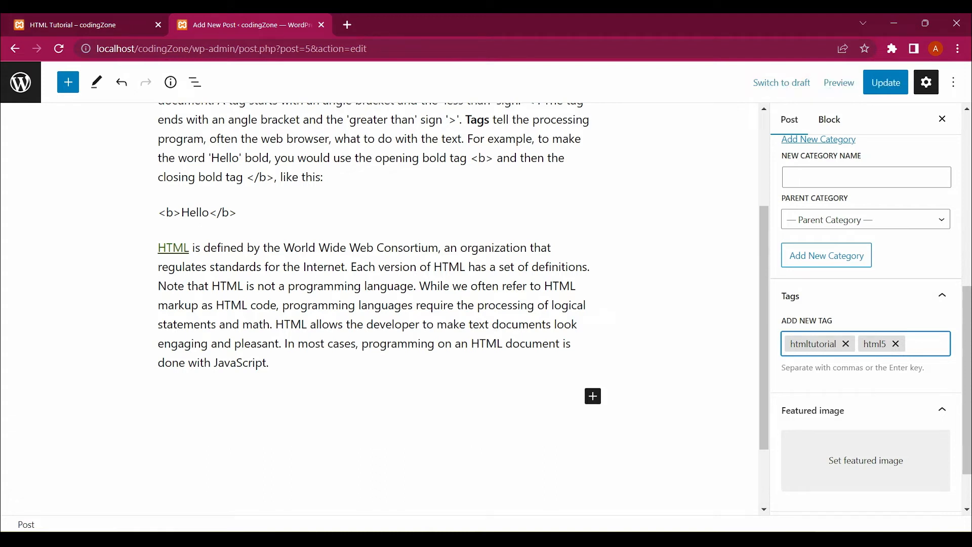
left_click(885, 83)
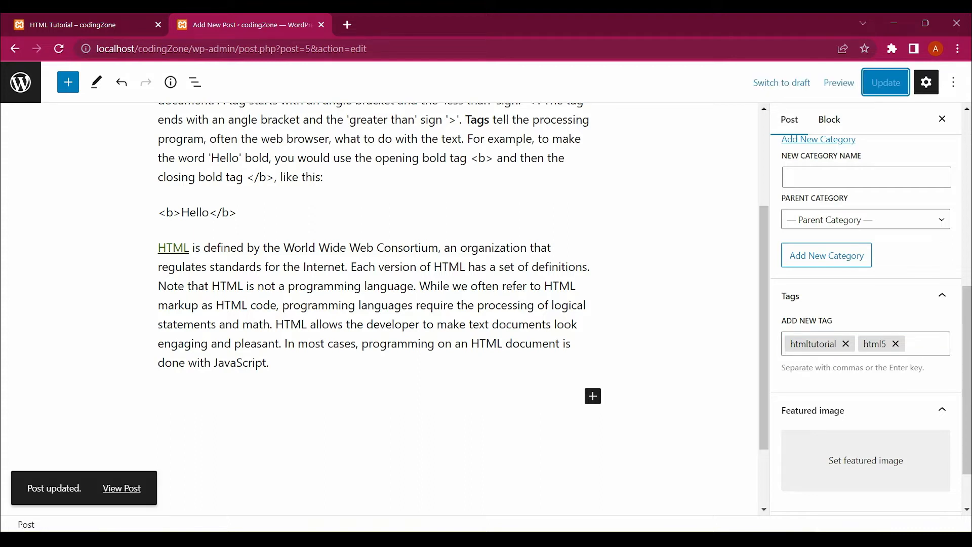
- Reload the live HTML Tutorial page and look through it for the category and tag changes
left_click(86, 25)
scroll(480, 304, "down", 10)
scroll(481, 304, "up", 2)
scroll(481, 304, "up", 10)
key("ctrl+r")
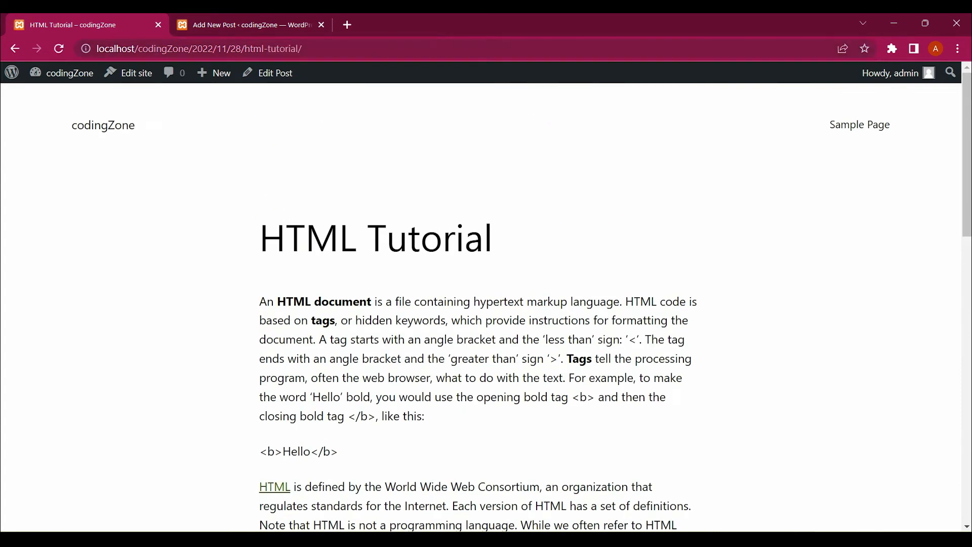
scroll(481, 304, "down", 10)
scroll(481, 304, "up", 10)
- Return to the post editor and open the featured image selection for the post
key("ctrl+Tab")
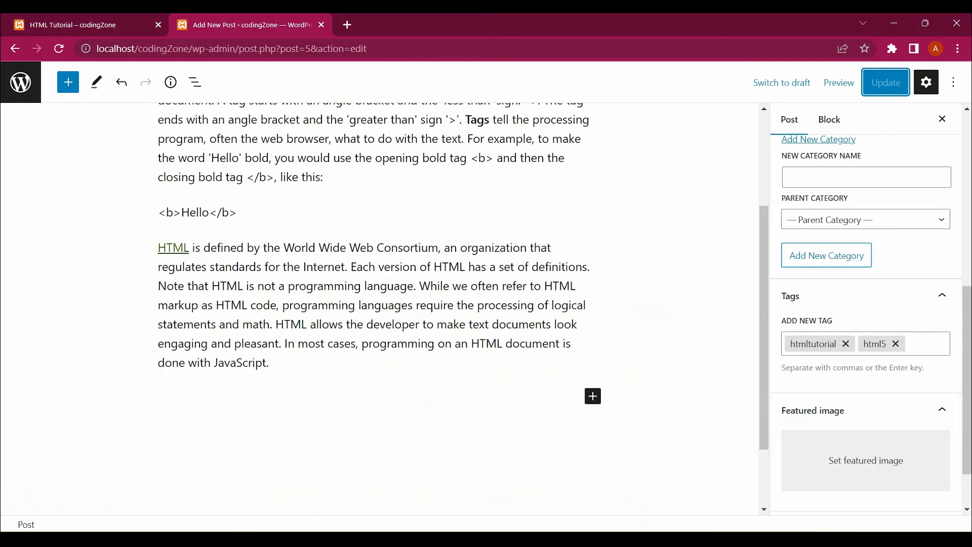
scroll(865, 314, "down", 1)
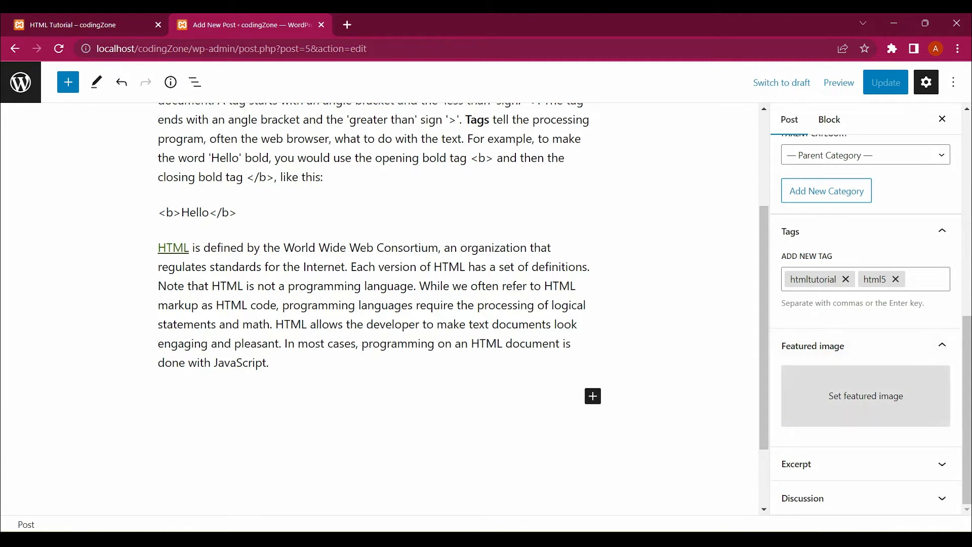
left_click(866, 395)
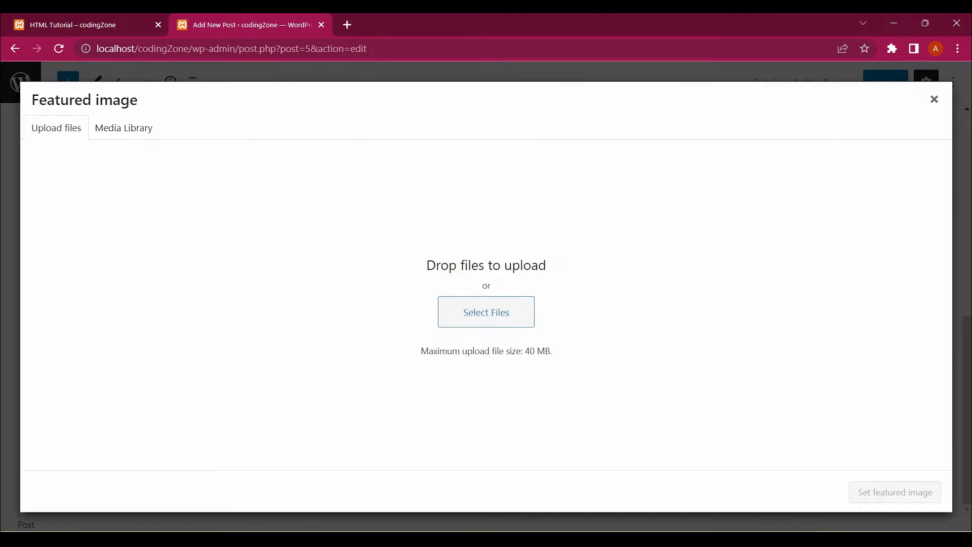
- Search Google in a new browser tab for "html images" and look through the results
left_click(347, 24)
type("html")
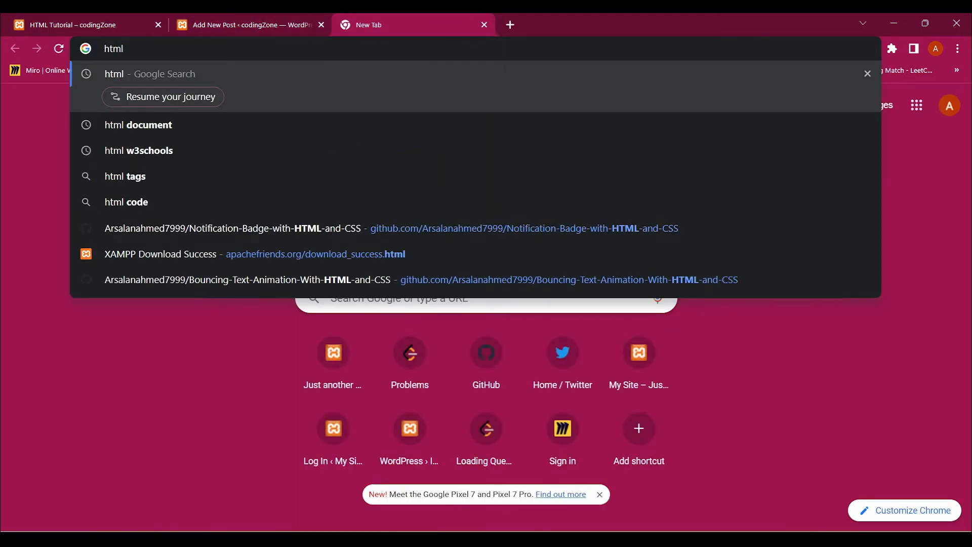
type(" images")
key("Return")
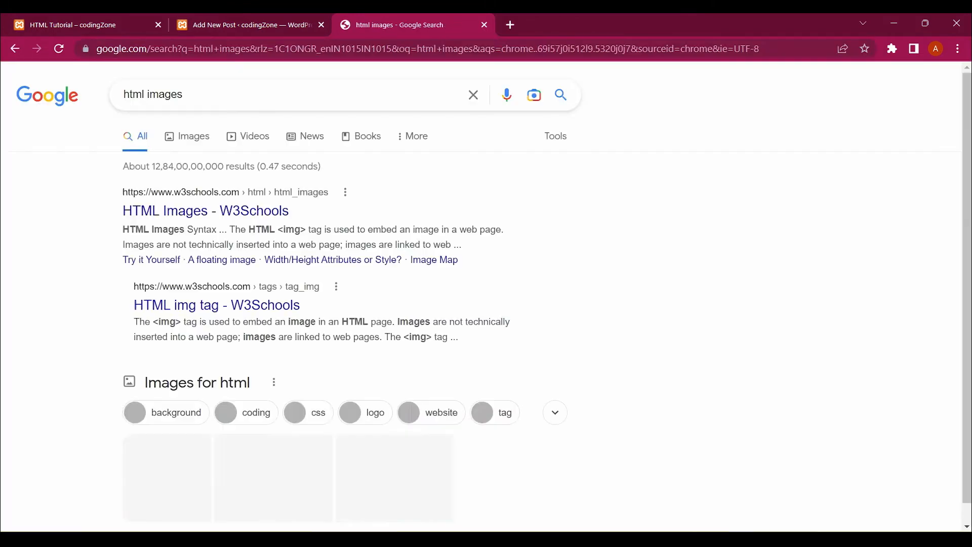
scroll(486, 296, "down", 15)
scroll(486, 296, "up", 15)
- Search Google for "unsplash" and open the Unsplash website
left_click_drag(184, 95, 122, 95)
type("u")
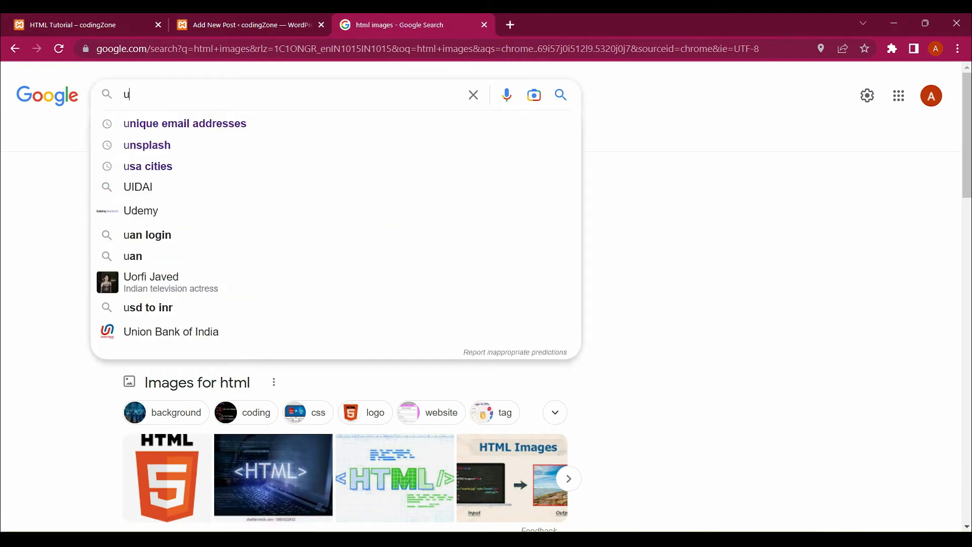
type("nslpahs")
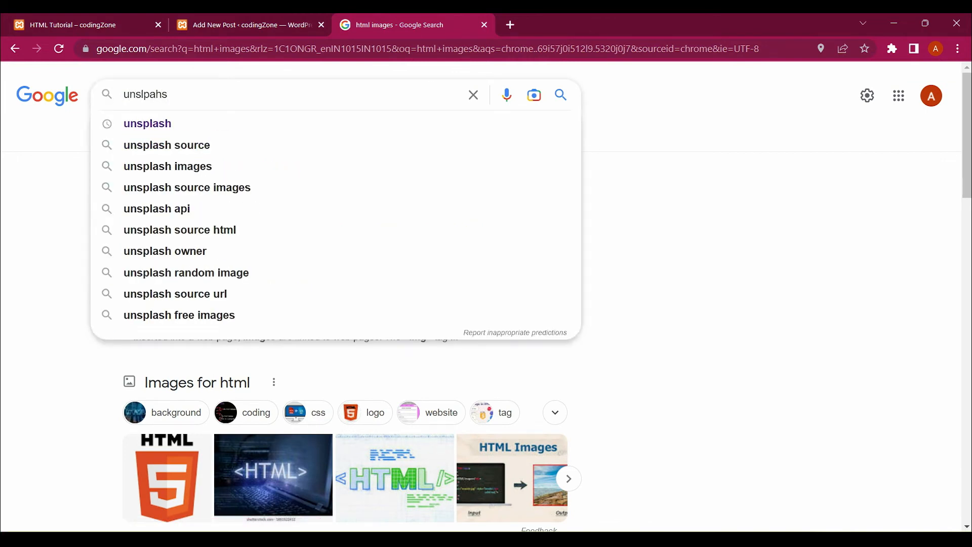
key("Down")
key("Return")
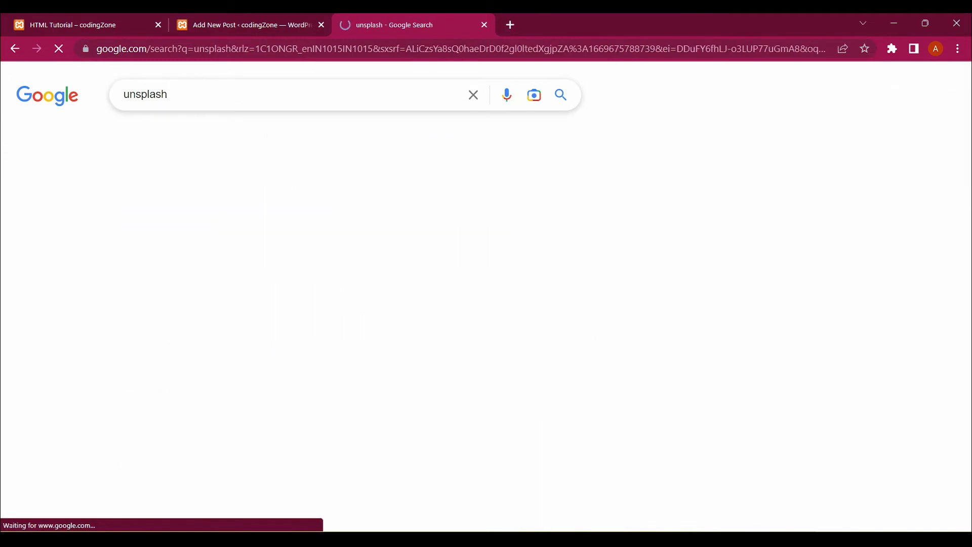
scroll(486, 304, "down", 1)
left_click(255, 195)
- Search Unsplash for "coding" photos and browse the results for a suitable featured image
scroll(297, 330, "down", 5)
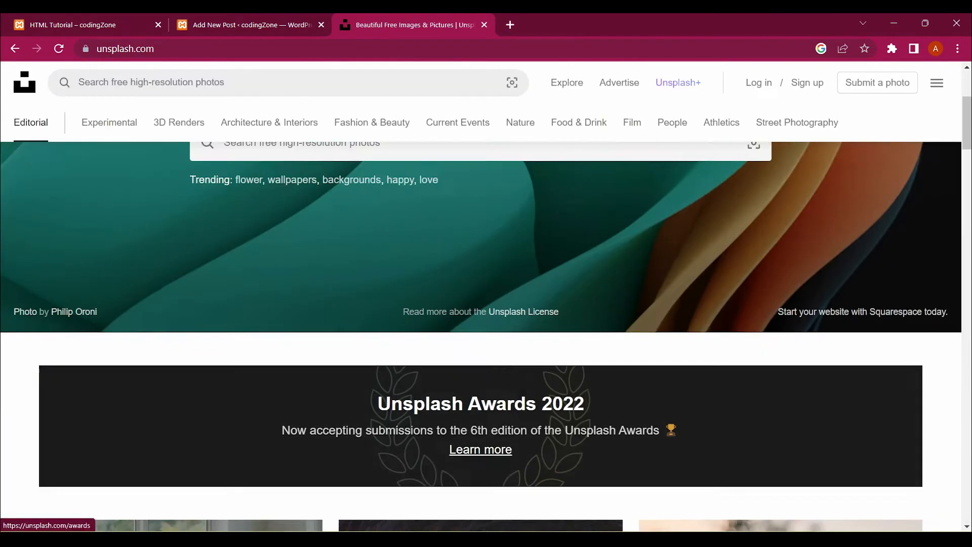
scroll(297, 330, "up", 4)
left_click(303, 304)
type("coding")
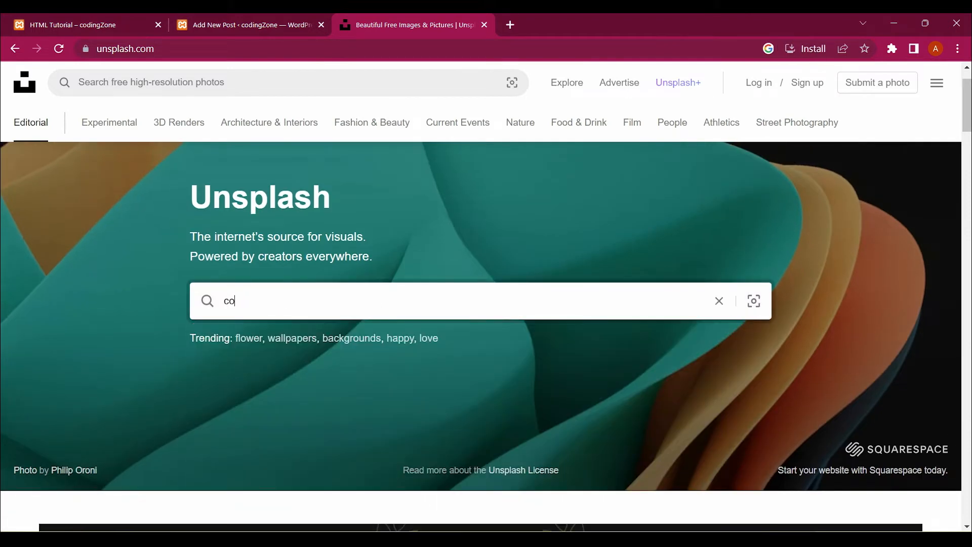
key("Return")
scroll(481, 253, "down", 5)
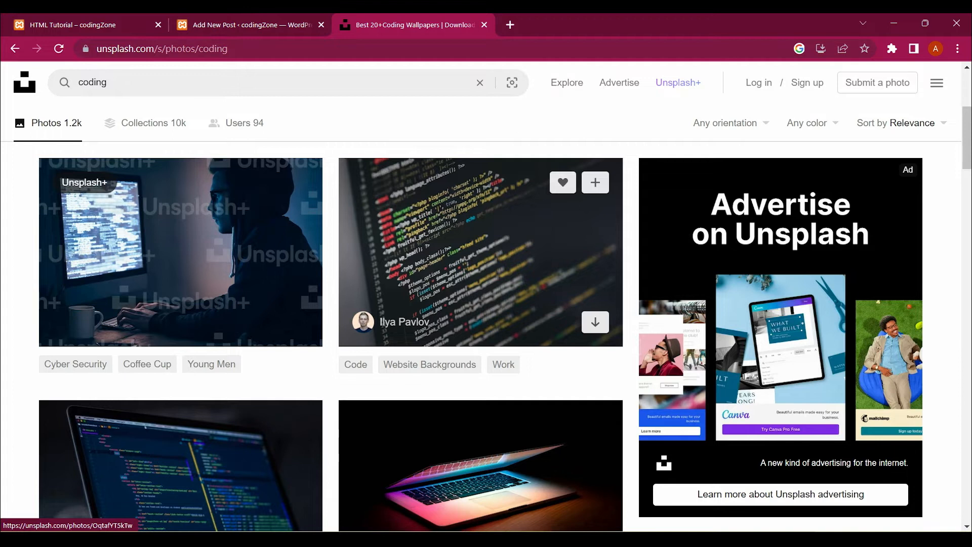
scroll(595, 351, "down", 4)
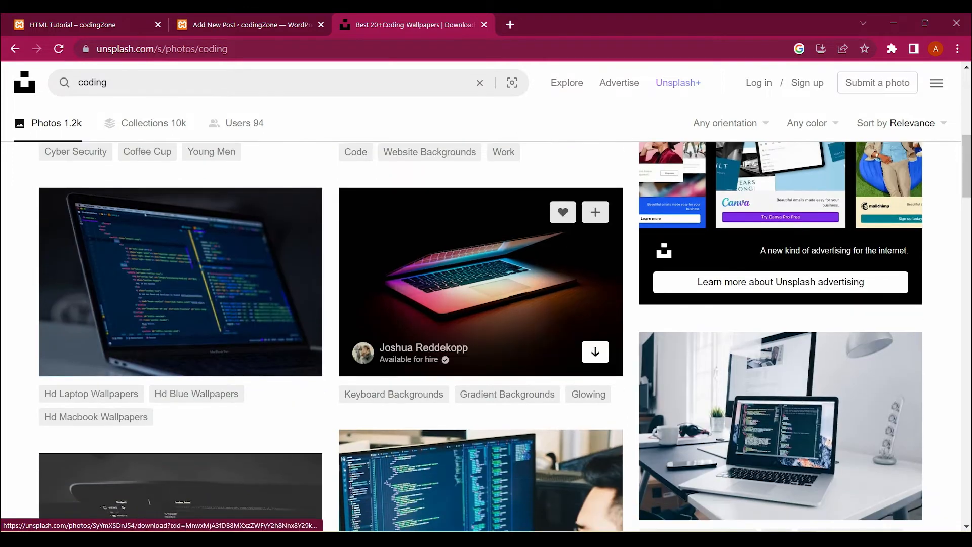
- Download the dark photo of a glowing, half-open laptop from the Unsplash results and return to the WordPress post editor
left_click(596, 352)
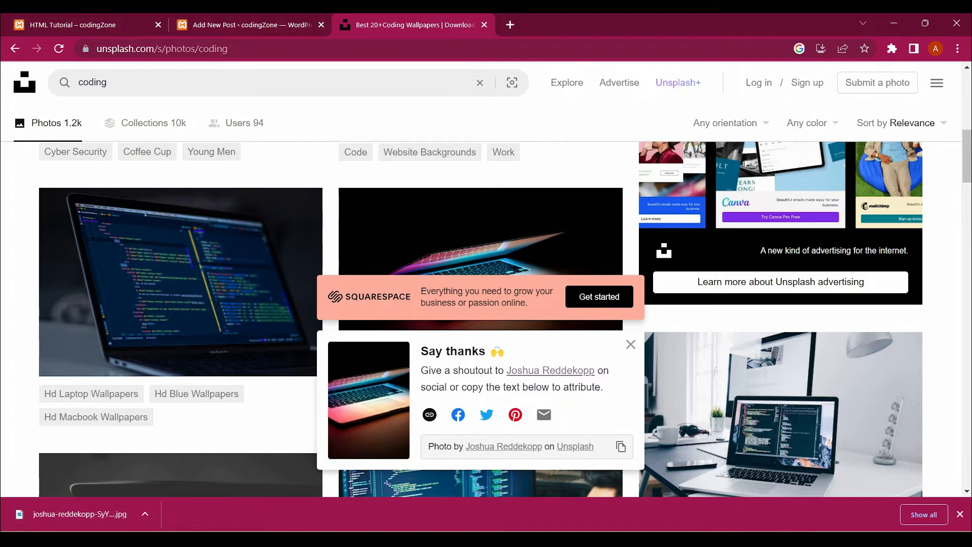
left_click(959, 514)
left_click(249, 24)
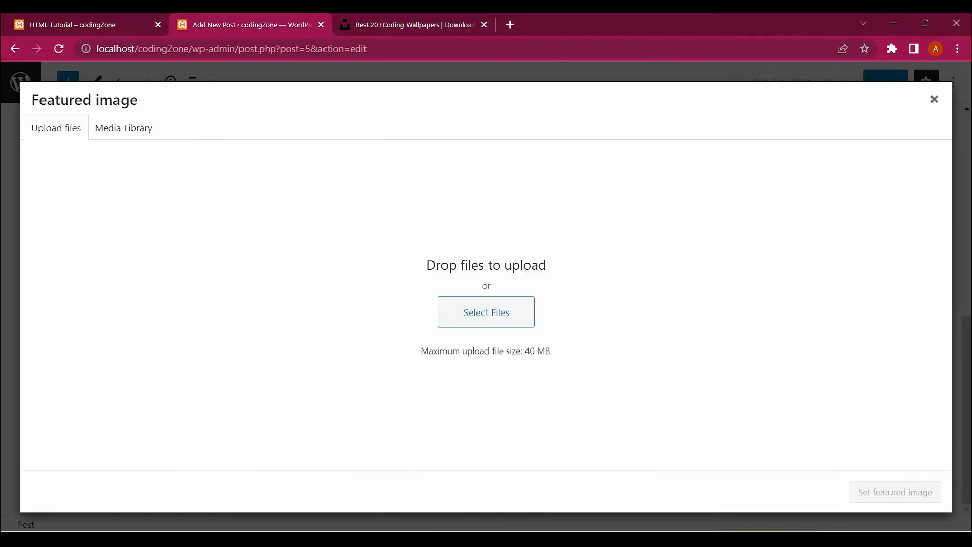
- Upload the downloaded laptop photo from the Downloads folder and set it as the post's featured image
left_click(485, 312)
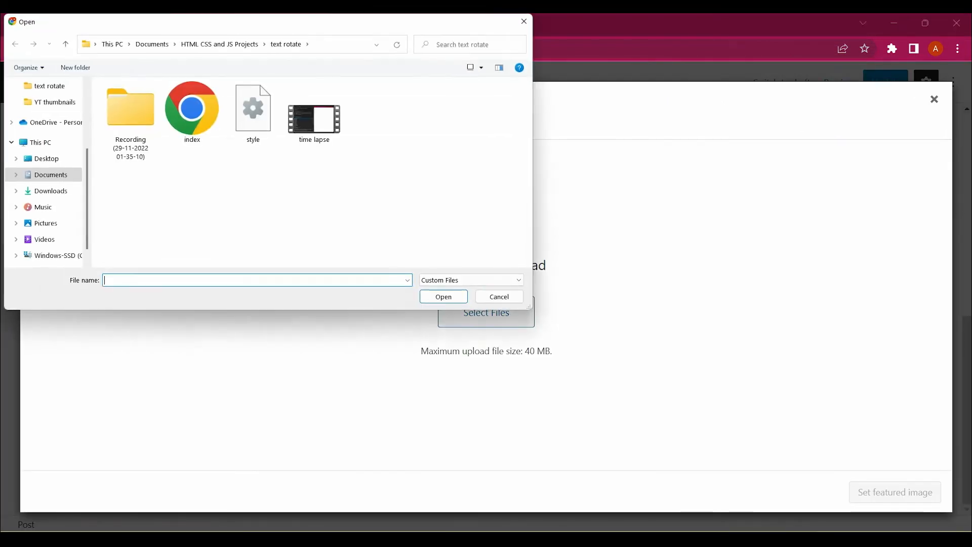
left_click(50, 123)
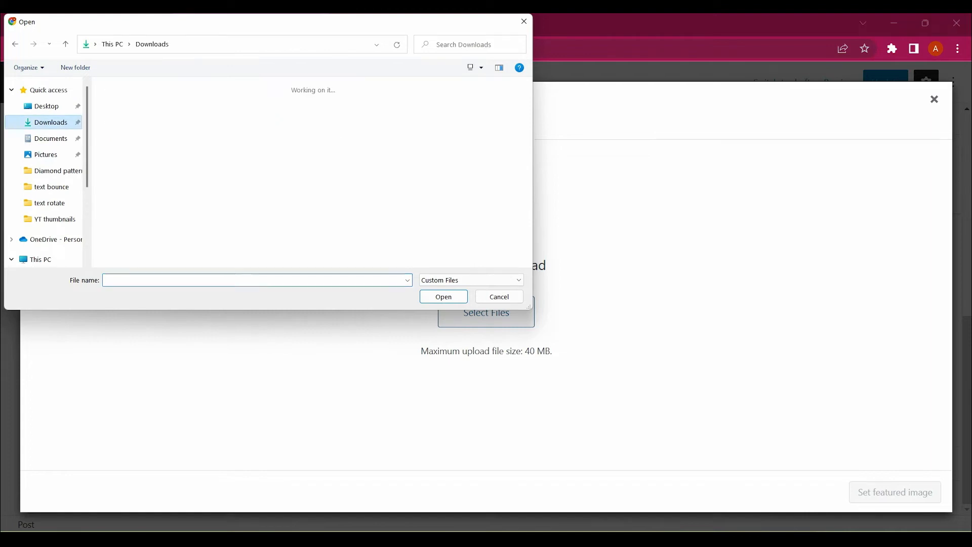
left_click(122, 125)
left_click(444, 297)
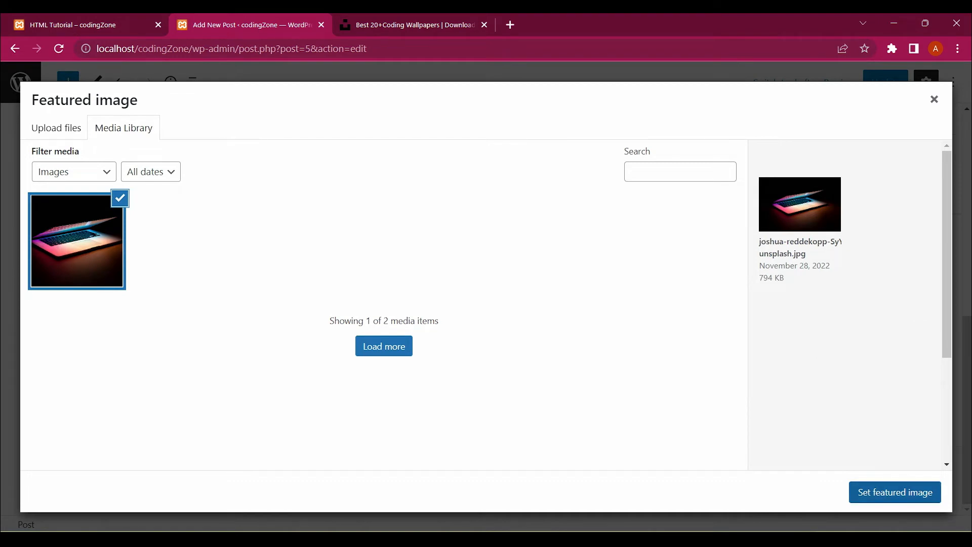
left_click(894, 492)
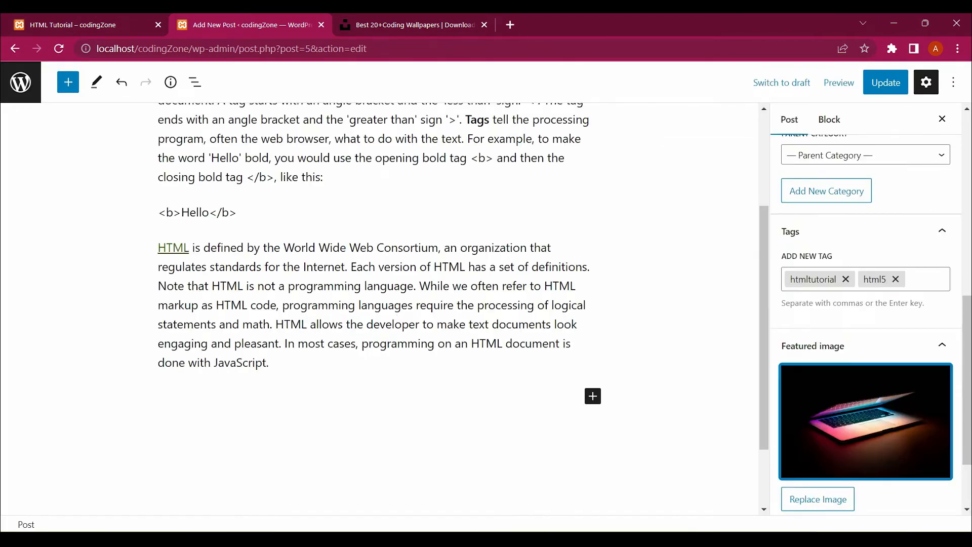
- Close the Unsplash page and update the post with its featured image
scroll(866, 324, "down", 2)
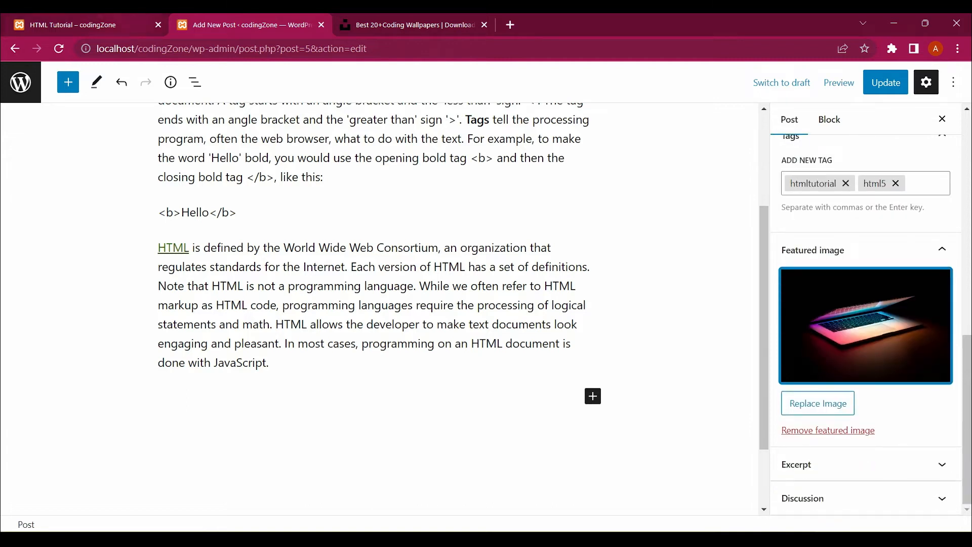
left_click(86, 25)
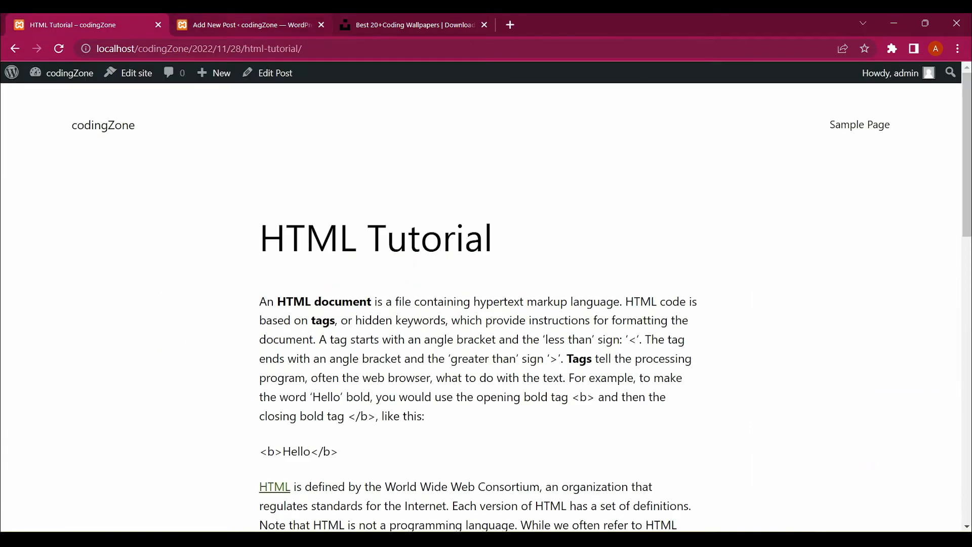
left_click(251, 25)
left_click(484, 25)
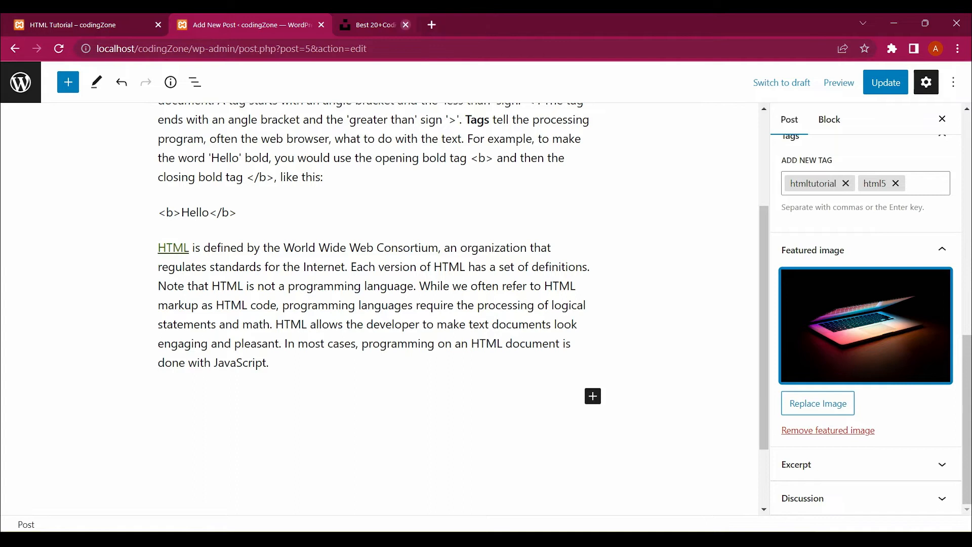
scroll(374, 303, "up", 3)
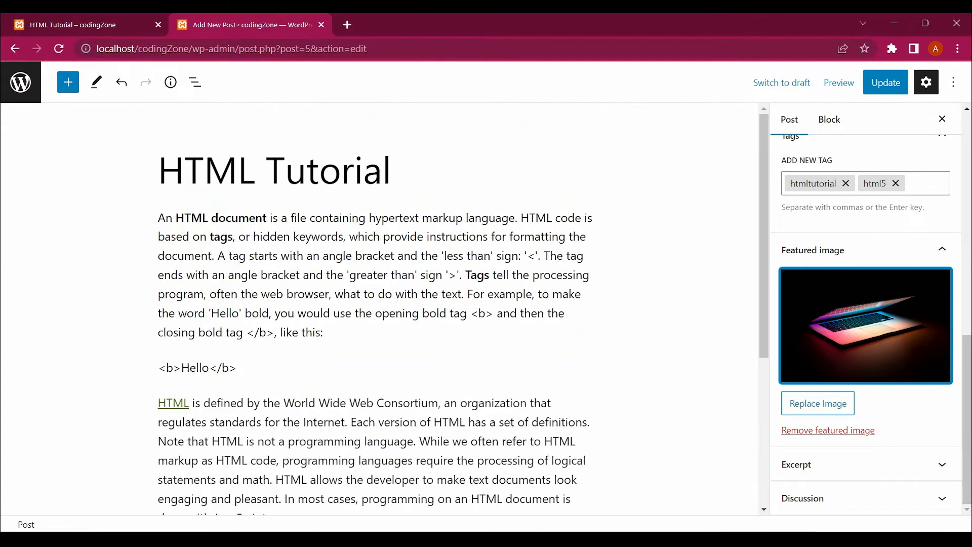
left_click(886, 82)
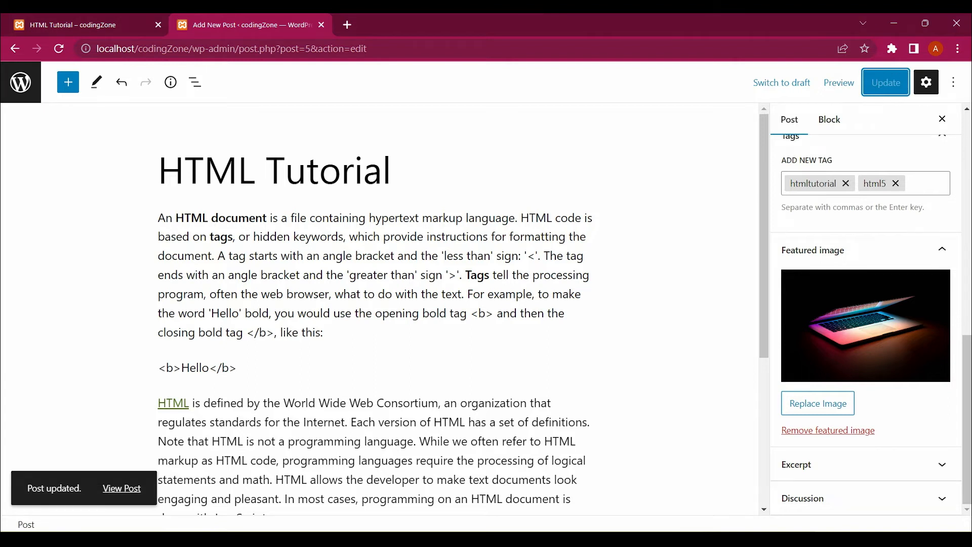
- Reload the live HTML Tutorial post and examine its featured image, text, category and tags
left_click(73, 25)
key("F5")
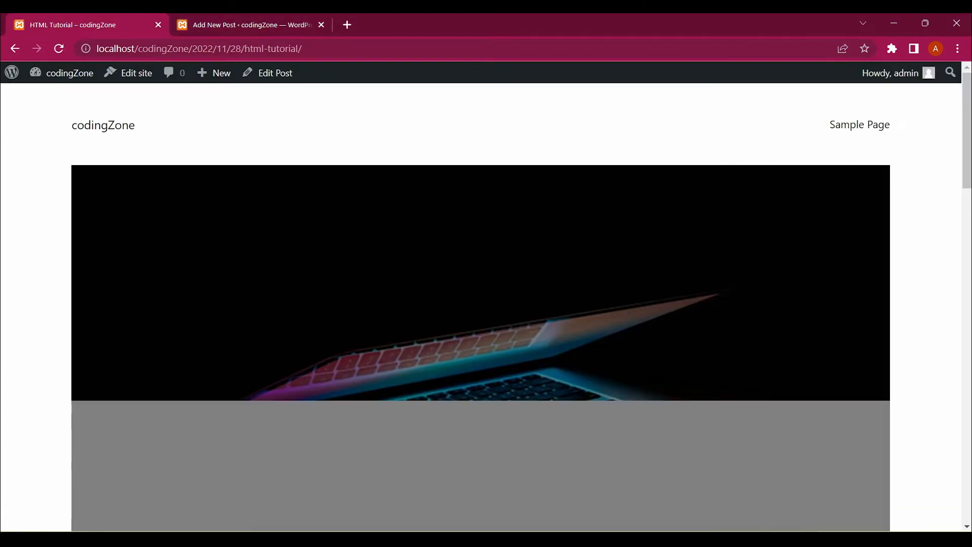
scroll(481, 304, "down", 6)
scroll(480, 304, "up", 4)
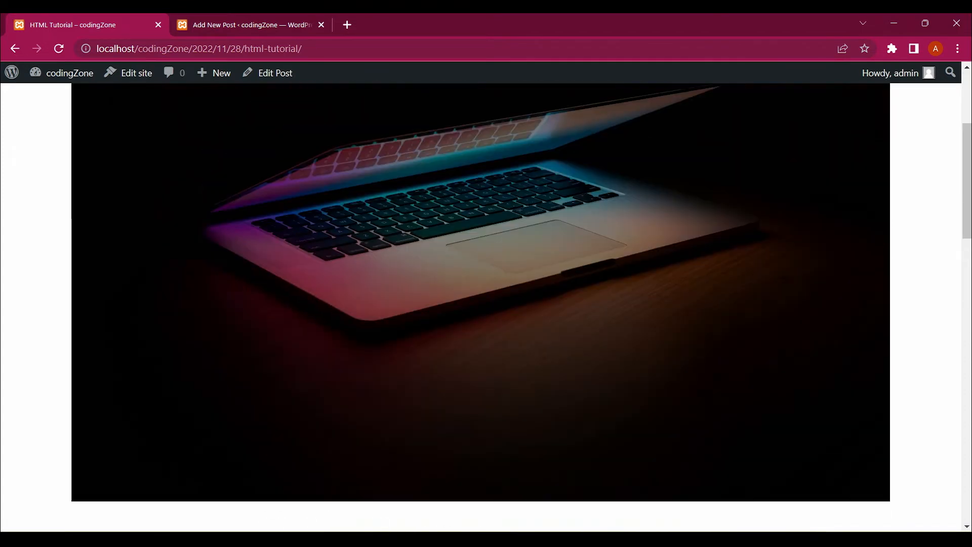
scroll(480, 304, "up", 1)
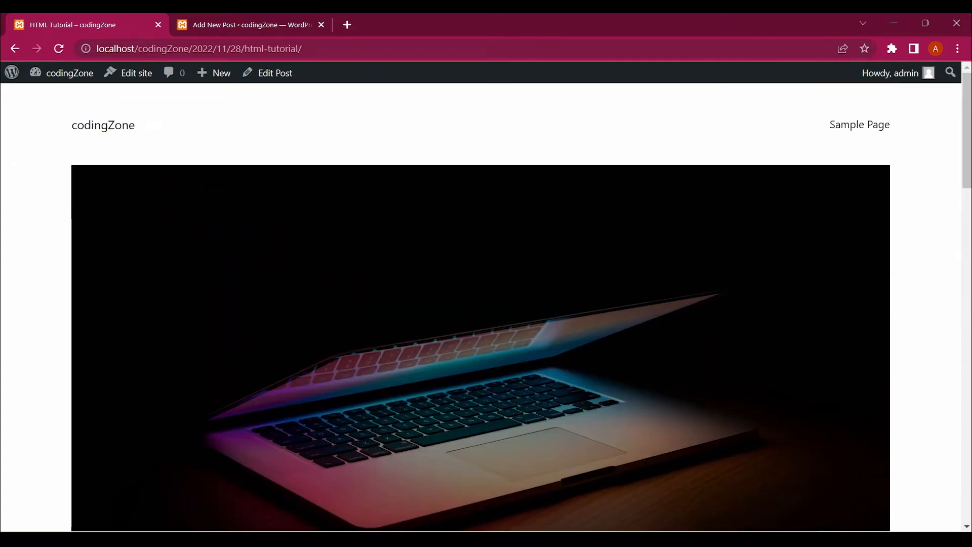
scroll(481, 304, "down", 8)
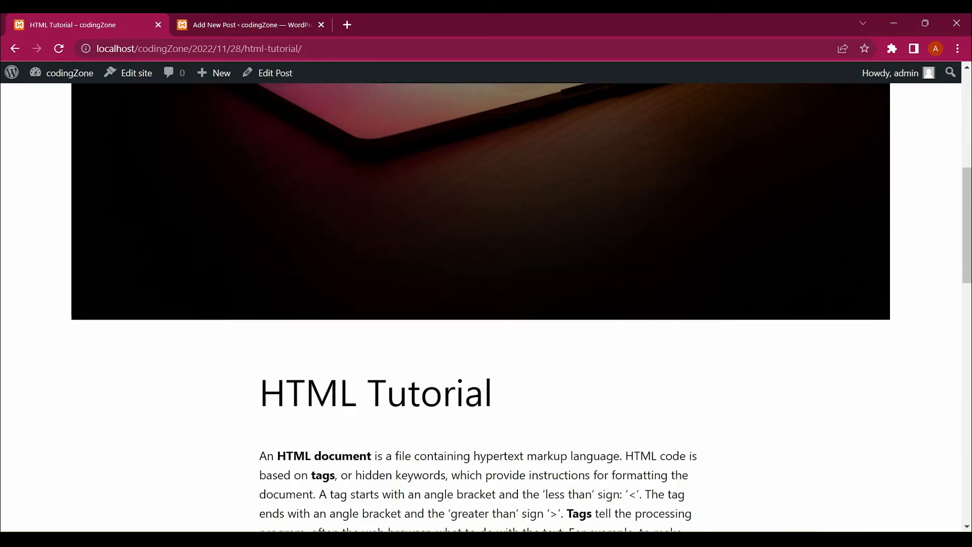
scroll(481, 304, "down", 12)
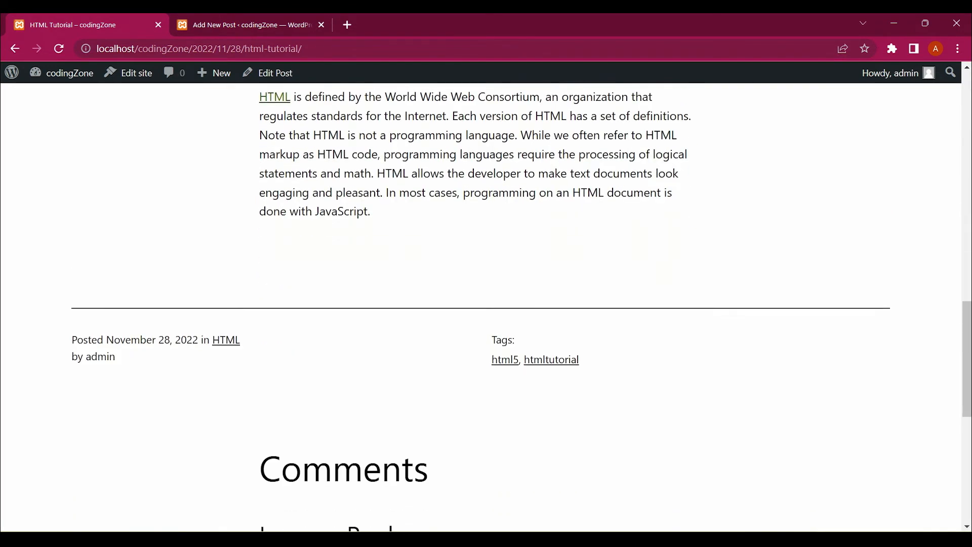
scroll(480, 304, "down", 1)
- Return to the post editor, remove the featured image and update the post
key("ctrl+Tab")
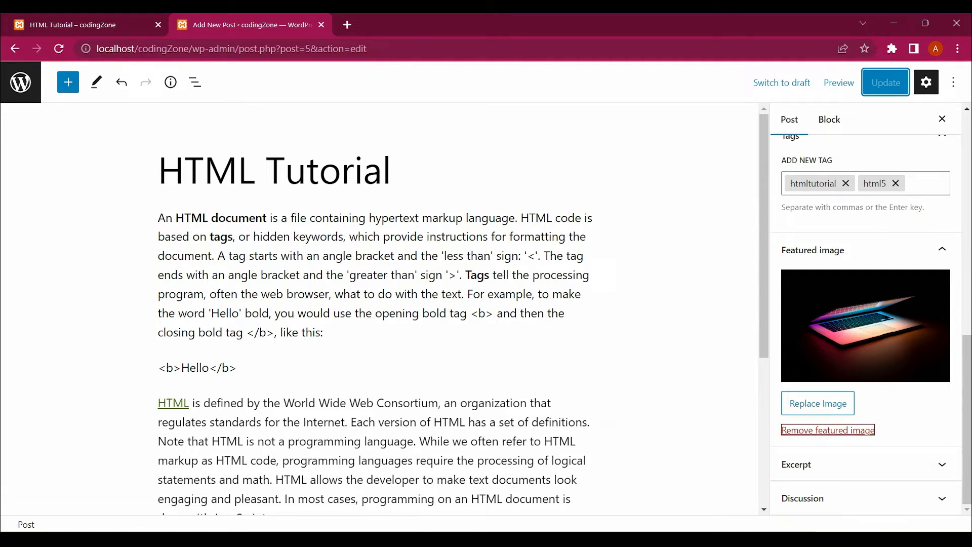
left_click(828, 429)
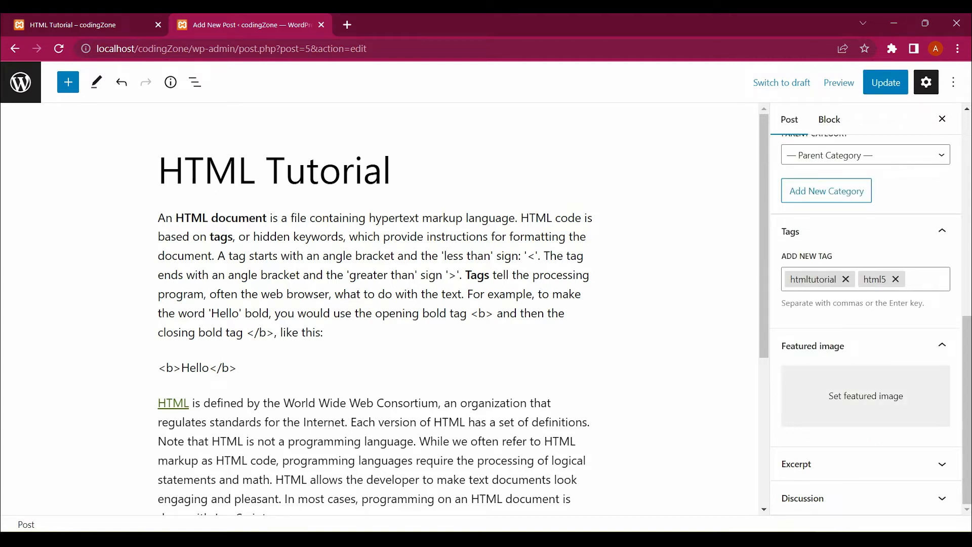
left_click(886, 83)
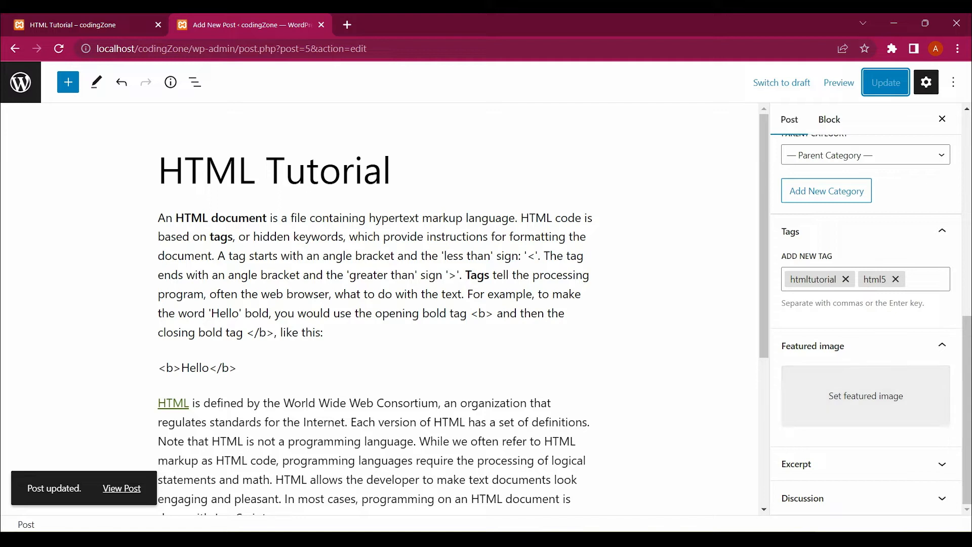
- Copy the entire last paragraph of the post, beginning "HTML is defined by the World Wide Web Consortium"
scroll(380, 309, "down", 3)
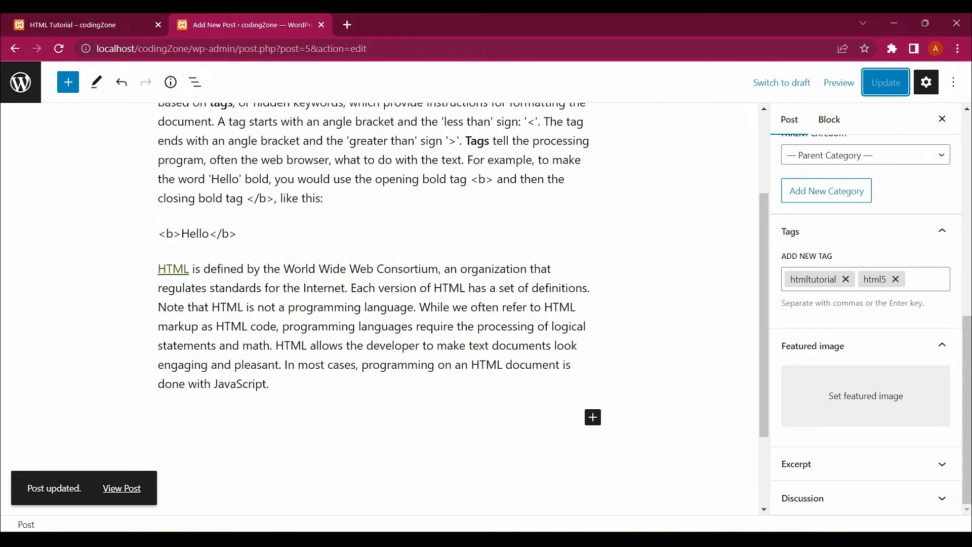
left_click_drag(158, 269, 274, 384)
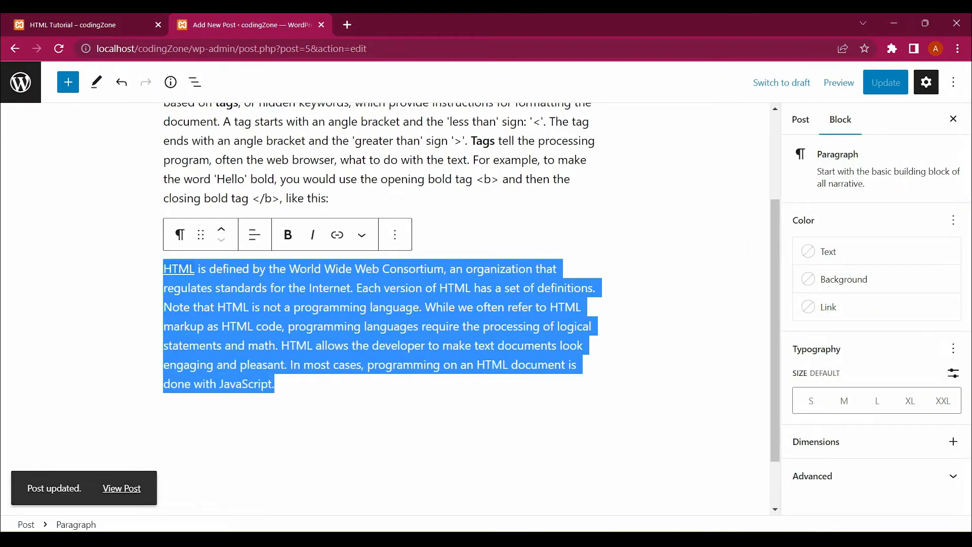
- Open the codingZone home page and examine the summary text under the HTML Tutorial post
key("ctrl+Tab")
scroll(481, 307, "up", 15)
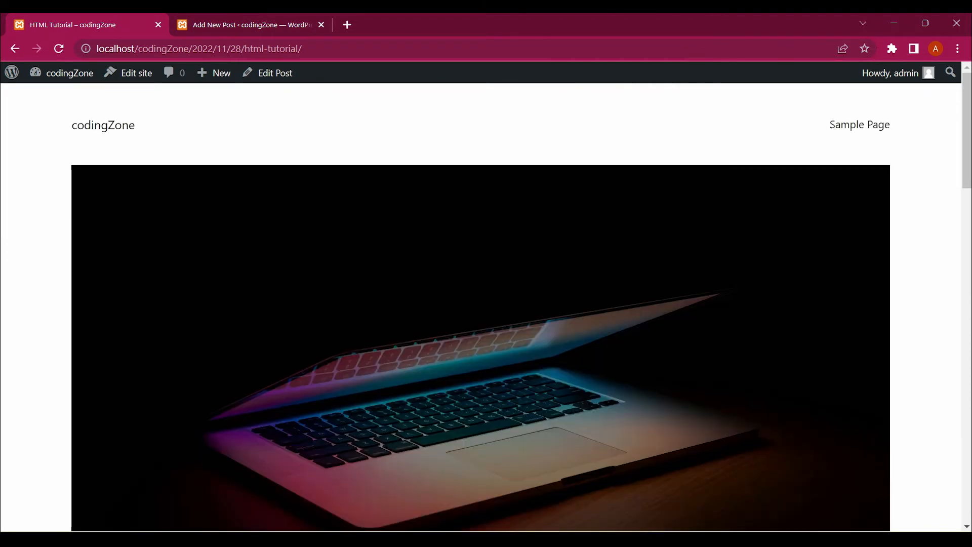
left_click(65, 73)
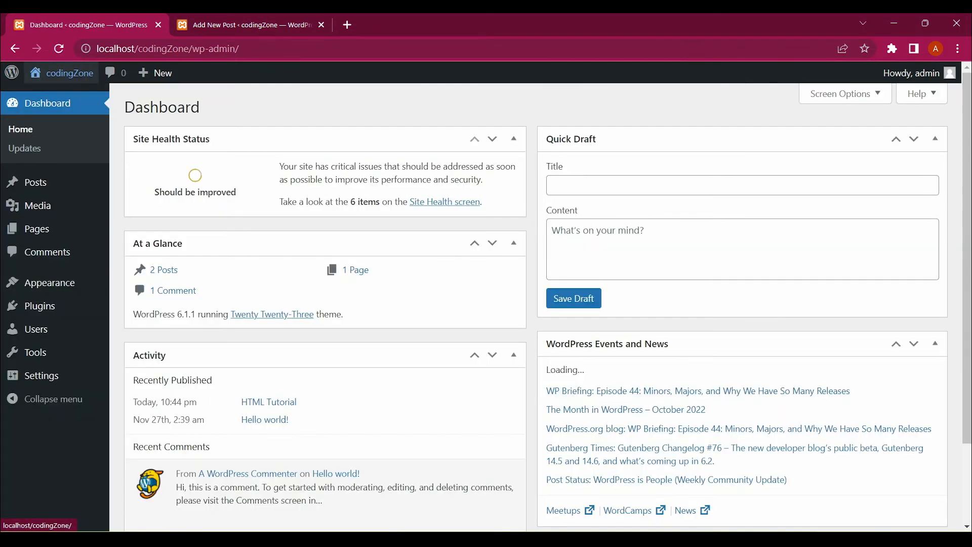
left_click(15, 48)
left_click(103, 126)
scroll(481, 303, "down", 2)
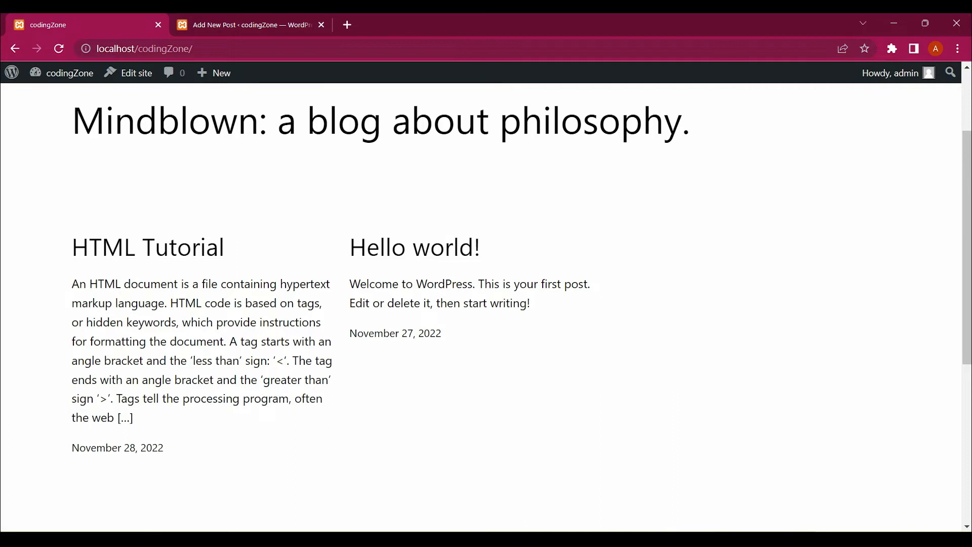
left_click_drag(134, 418, 71, 281)
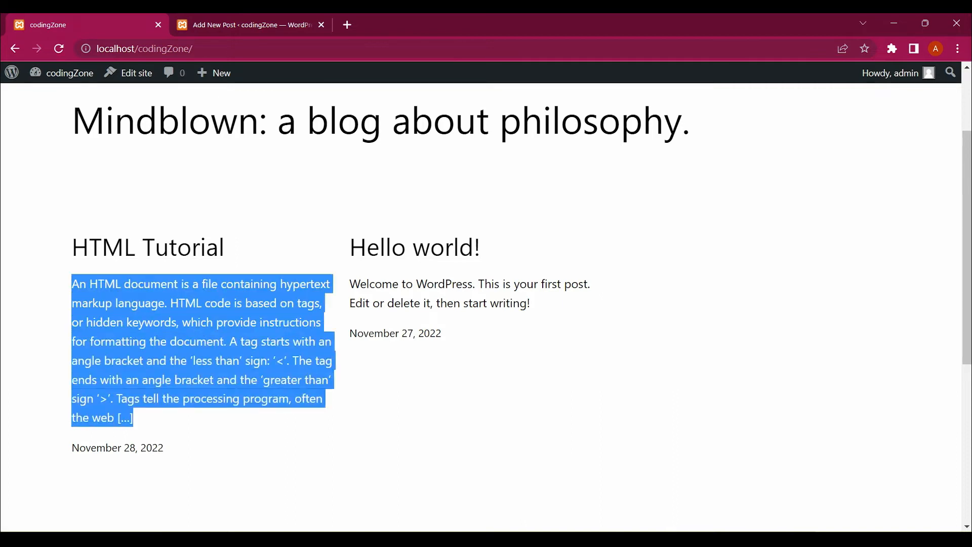
- Return to the post editor and paste the copied last paragraph as the post's excerpt
left_click(268, 23)
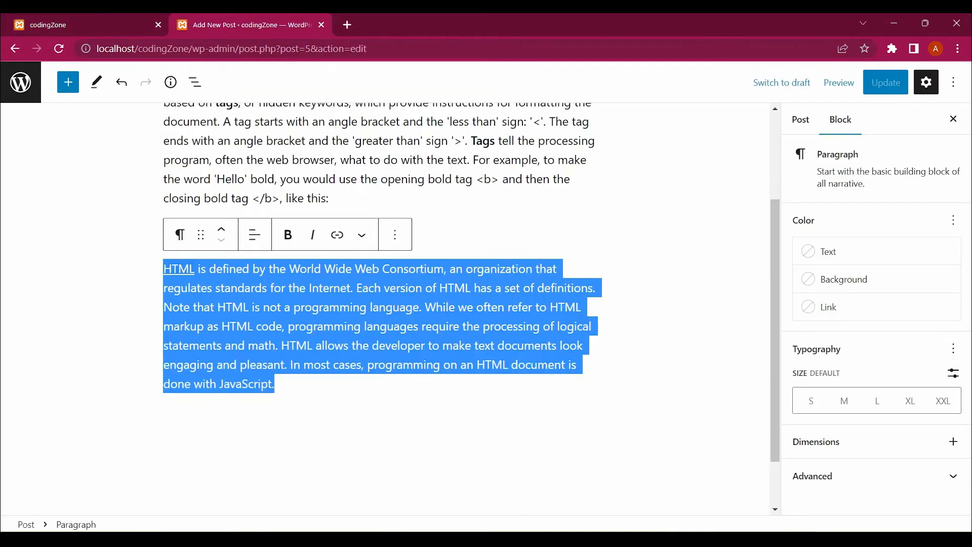
scroll(658, 324, "down", 1)
left_click(659, 324)
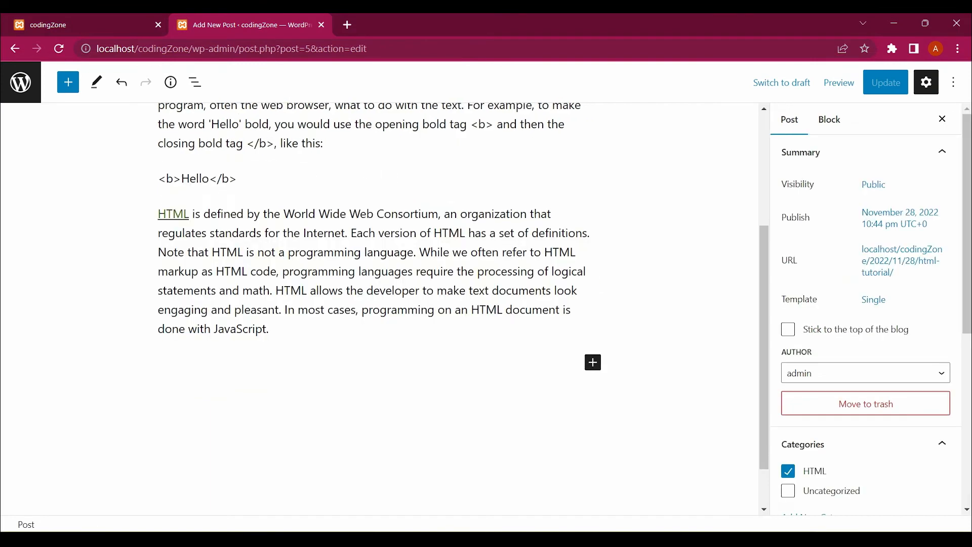
scroll(865, 324, "down", 6)
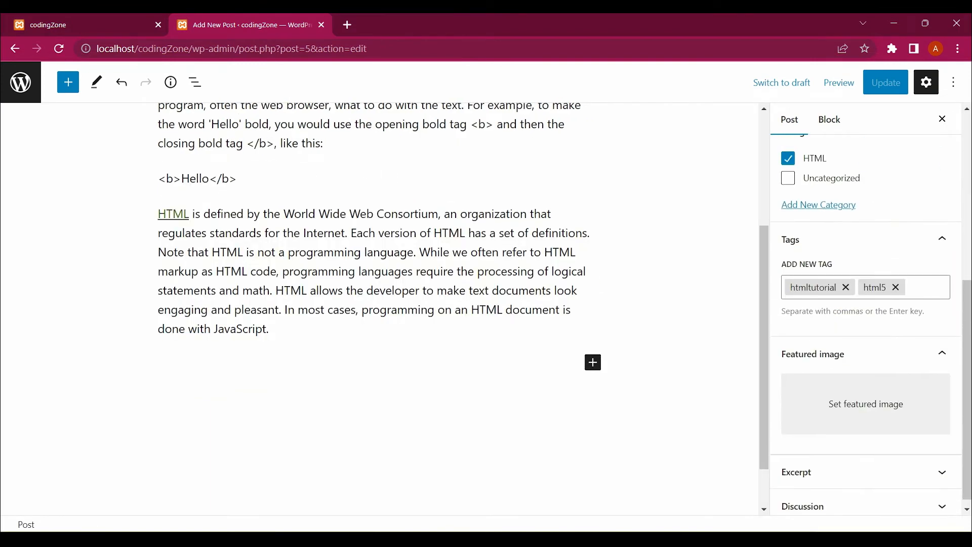
left_click(865, 463)
left_click(864, 453)
key("ctrl+v")
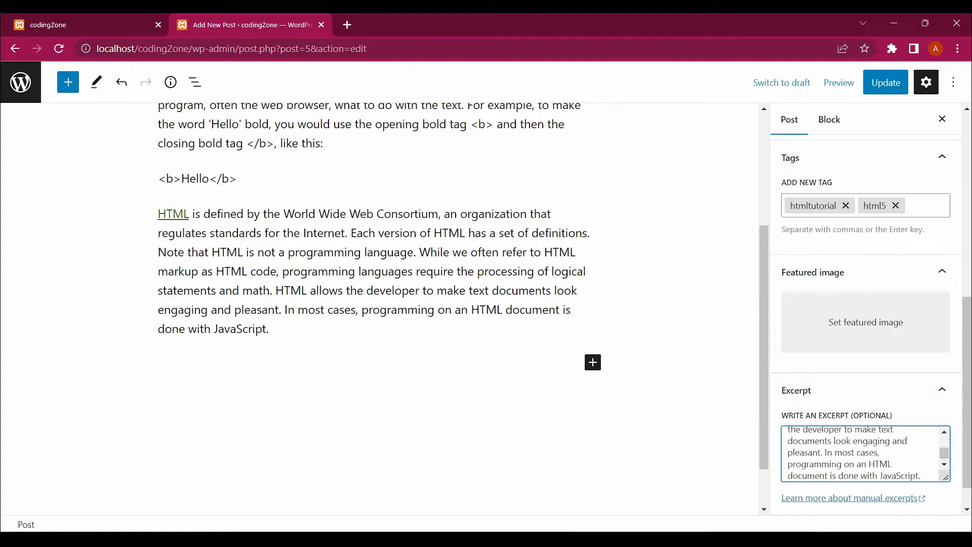
- Replace the excerpt with the last paragraph's closing text from "HTML allows the developer" to "JavaScript." and update the post
left_click_drag(921, 476, 841, 448)
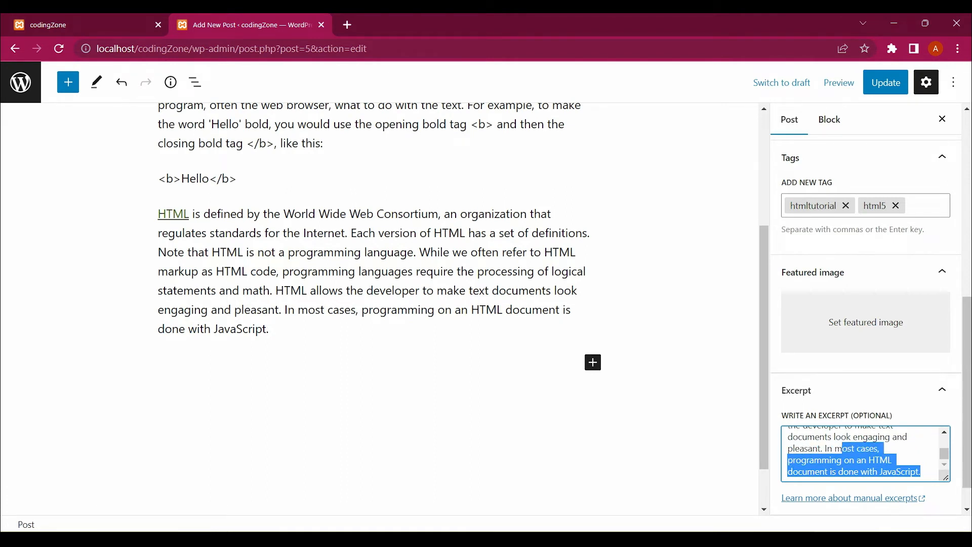
left_click_drag(276, 329, 275, 292)
key("ctrl+c")
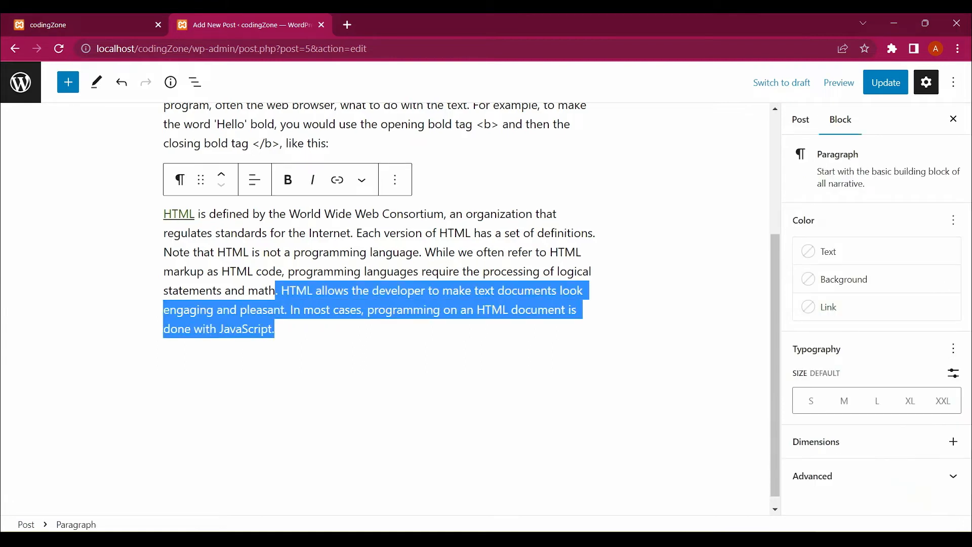
left_click(800, 120)
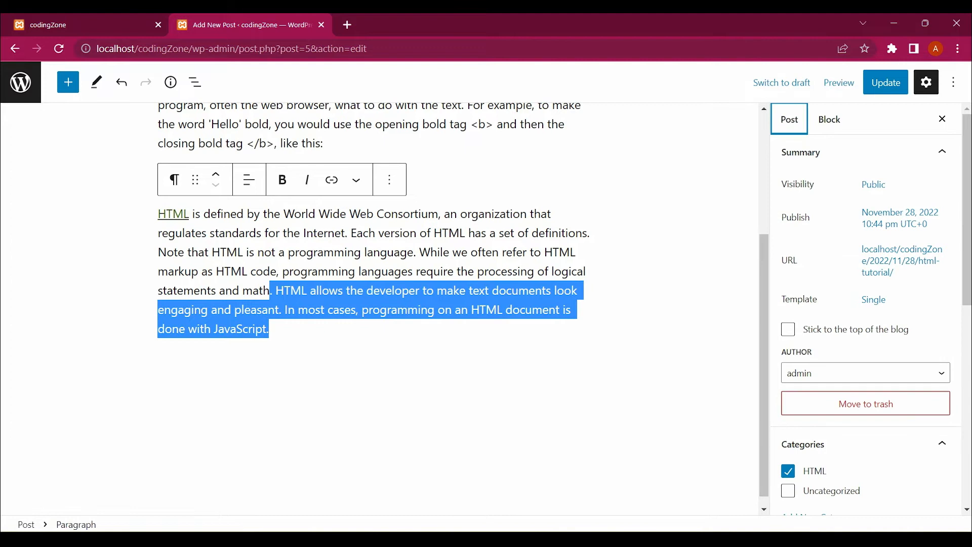
scroll(865, 324, "down", 7)
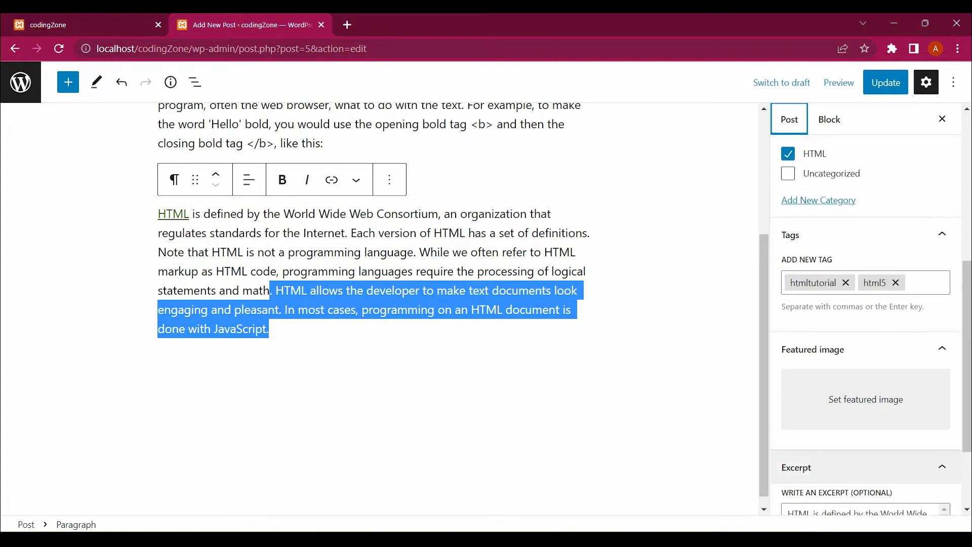
left_click(882, 479)
key("ctrl+a")
key("ctrl+v")
left_click(886, 83)
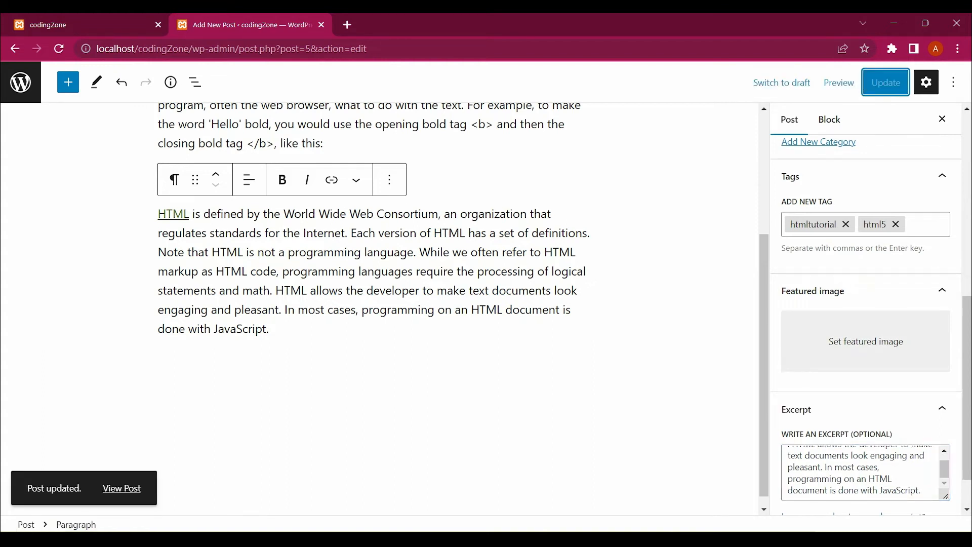
- Reload the codingZone home page and check the excerpt shown under the HTML Tutorial post
left_click(85, 25)
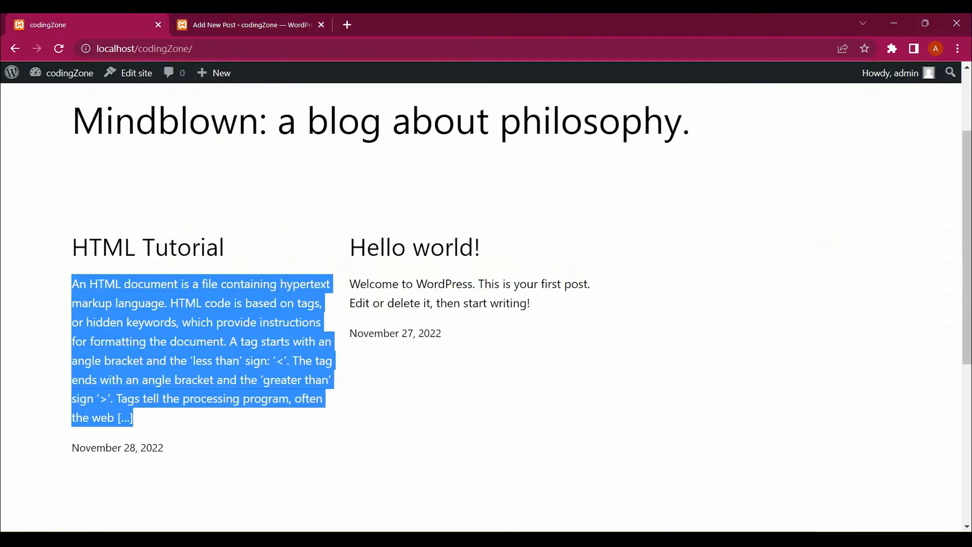
left_click(506, 197)
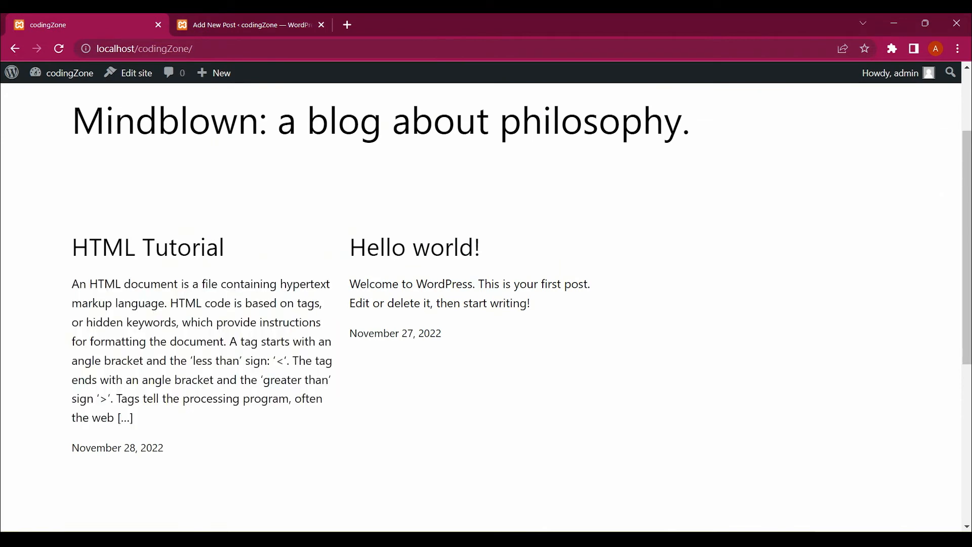
key("F5")
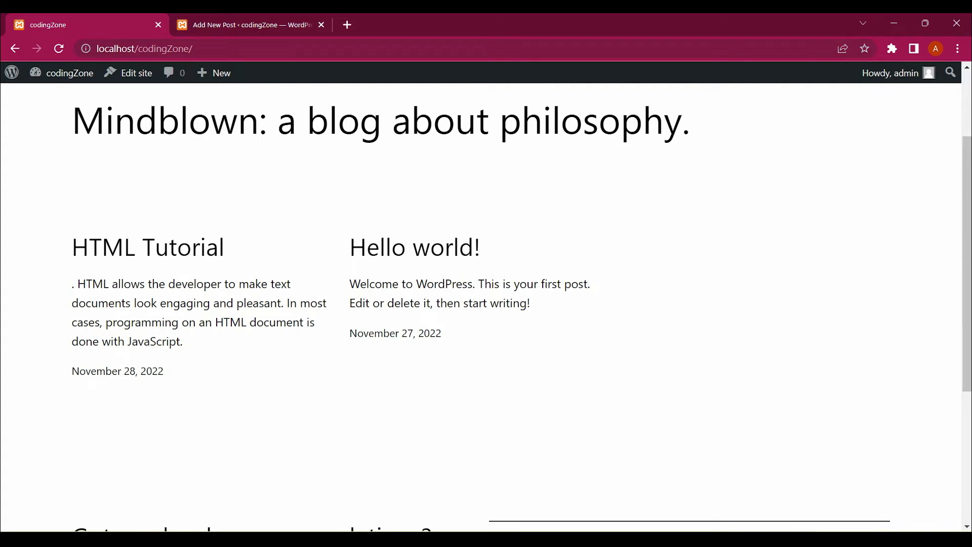
left_click_drag(184, 343, 71, 284)
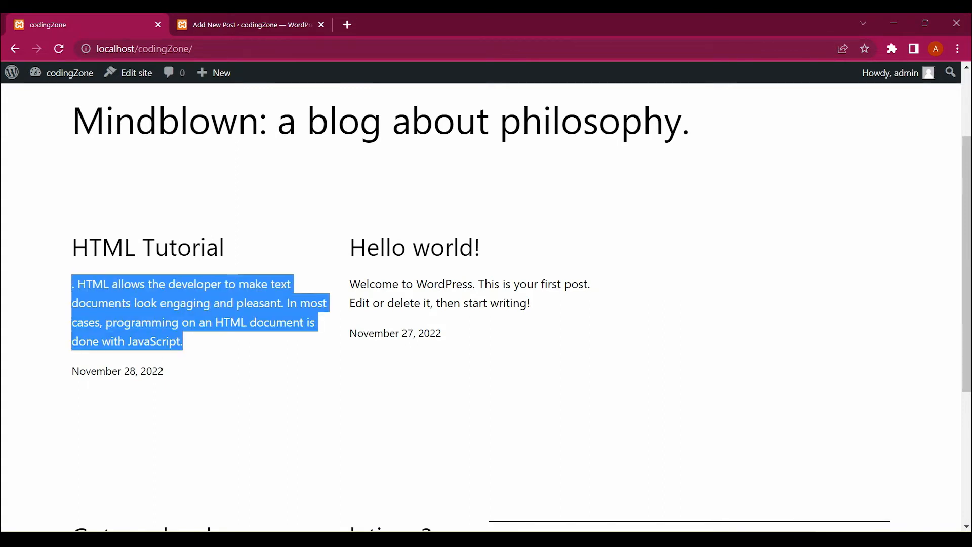
left_click(283, 203)
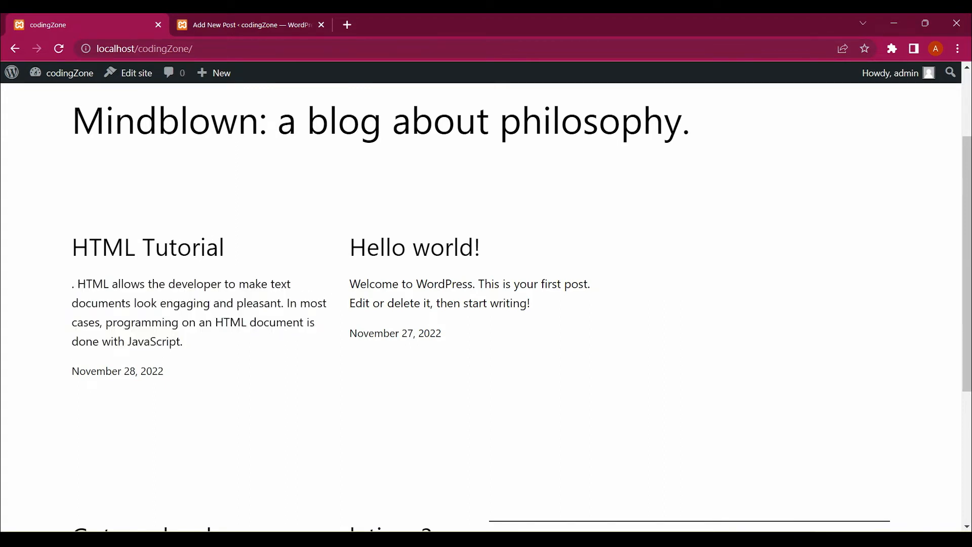
- From the post editor, open the WordPress help article on manual excerpts, read its Excerpt section, and return to the post
key("ctrl+Tab")
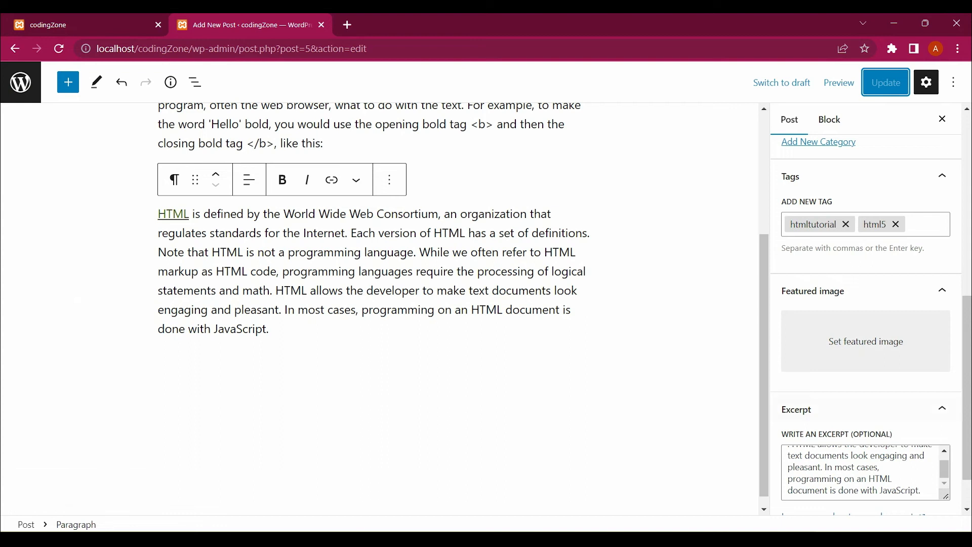
scroll(866, 324, "down", 1)
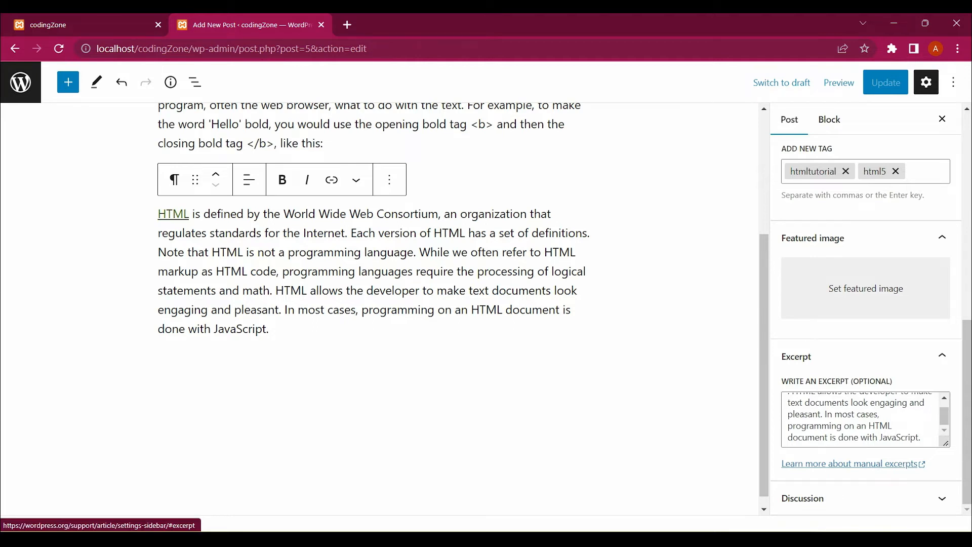
left_click(852, 464)
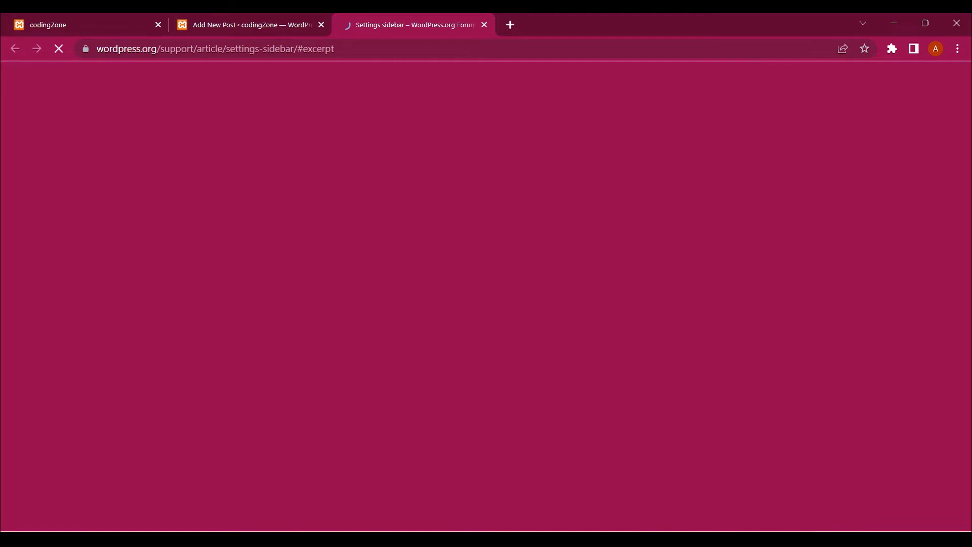
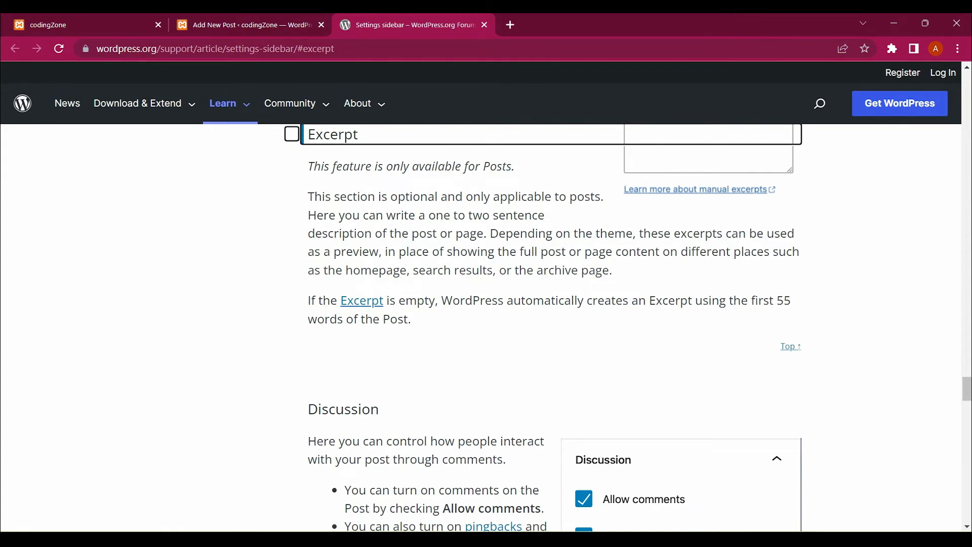
scroll(554, 322, "down", 2)
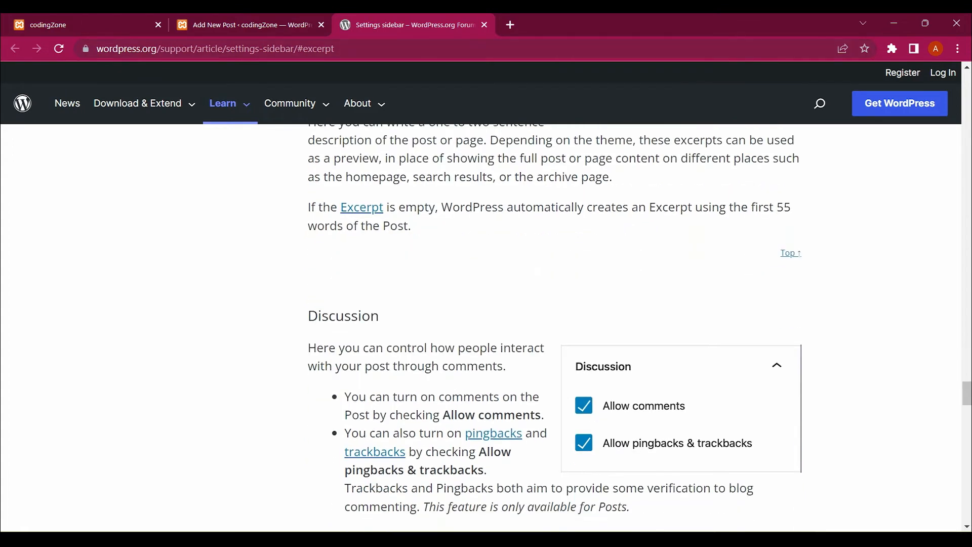
left_click(484, 25)
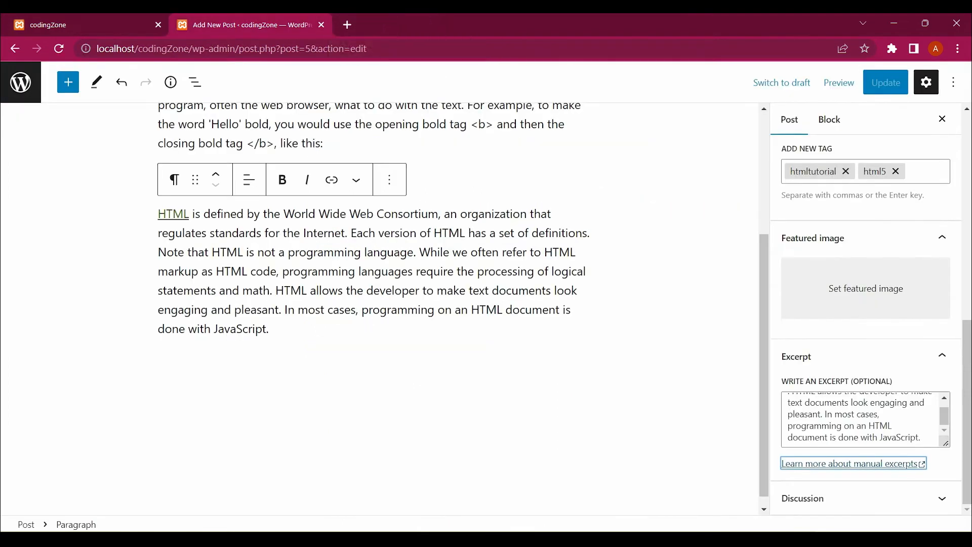
scroll(385, 309, "up", 4)
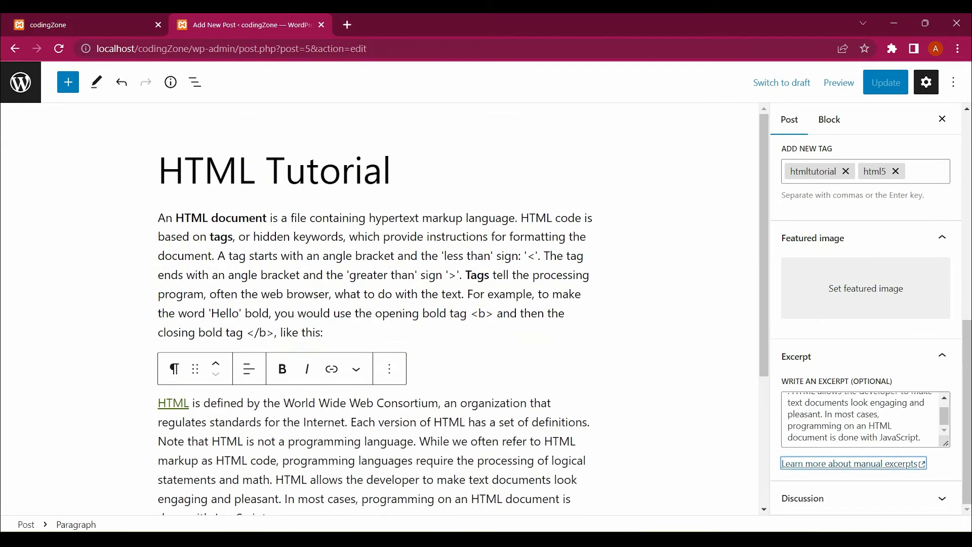
left_click(653, 284)
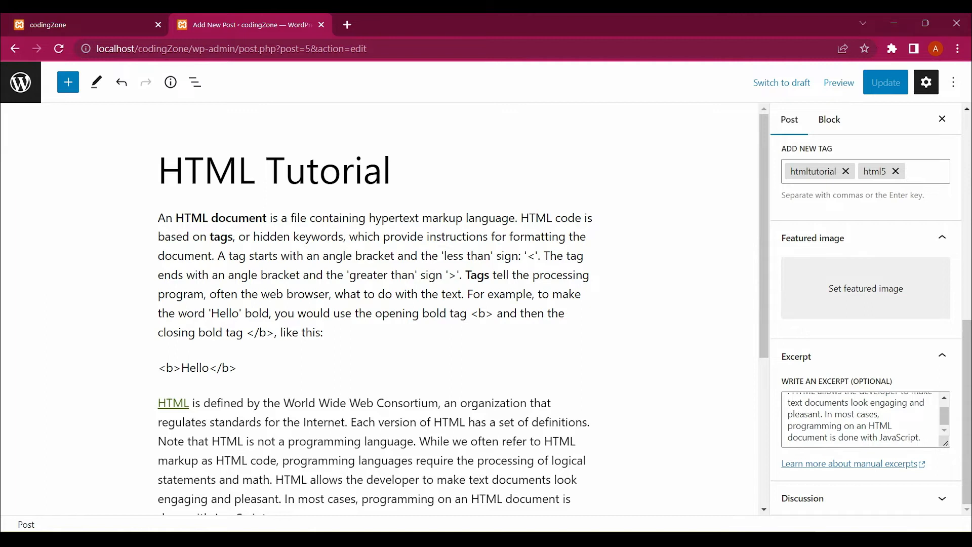
- Check the excerpt on the home page, delete the period and space before "HTML allows" in the post's excerpt, and update the post
left_click(107, 24)
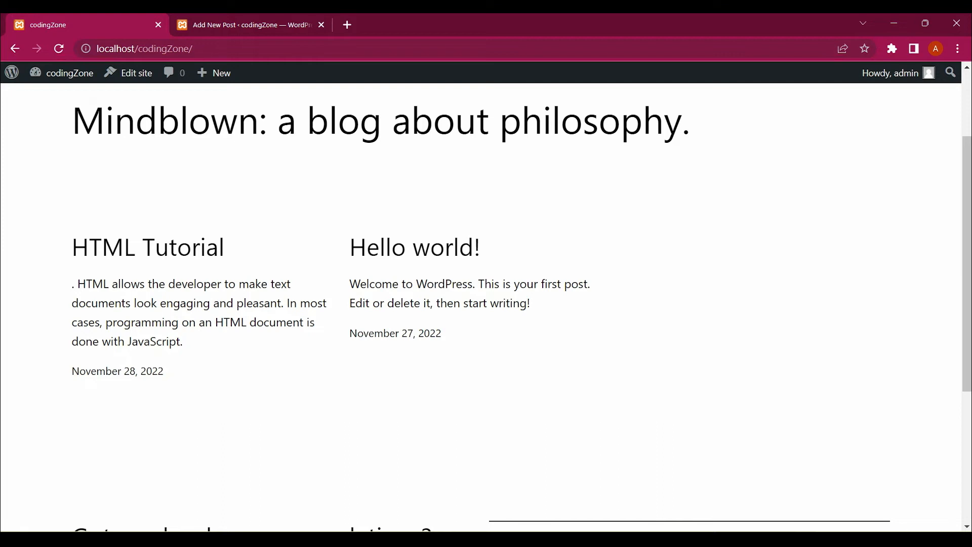
mouse_move(78, 283)
left_mouse_down()
mouse_move(172, 322)
mouse_move(183, 342)
mouse_move(71, 283)
left_mouse_up()
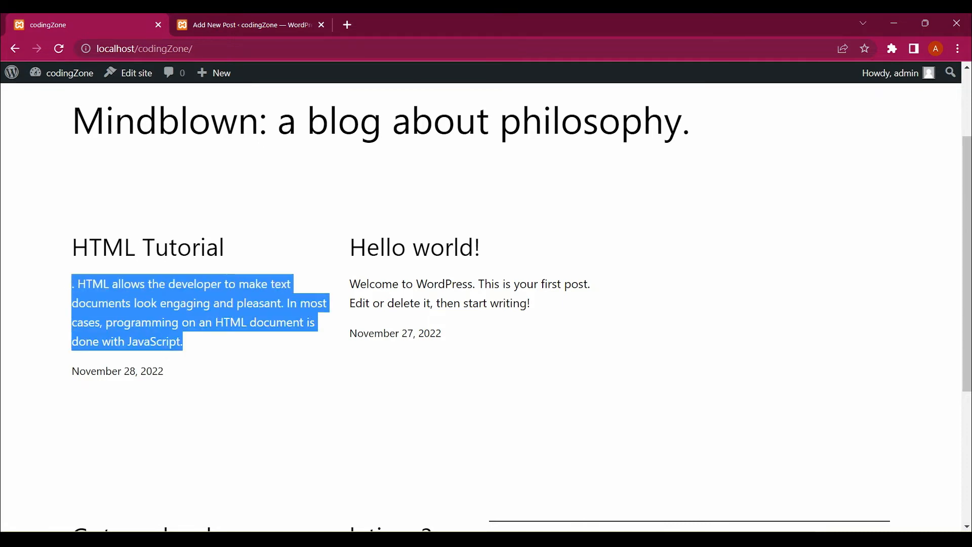
key("ctrl+Tab")
left_click(824, 414)
scroll(825, 415, "up", 1)
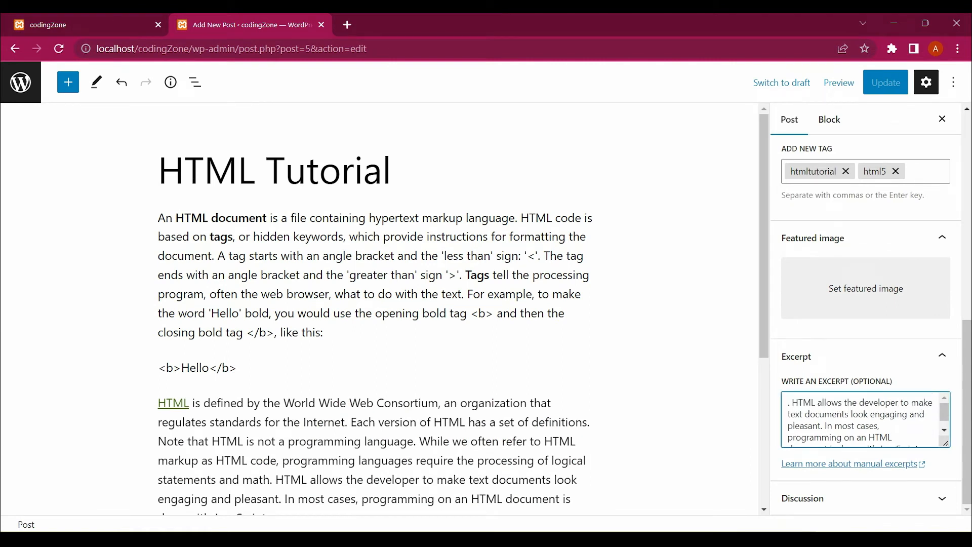
key("Delete")
key("Delete")
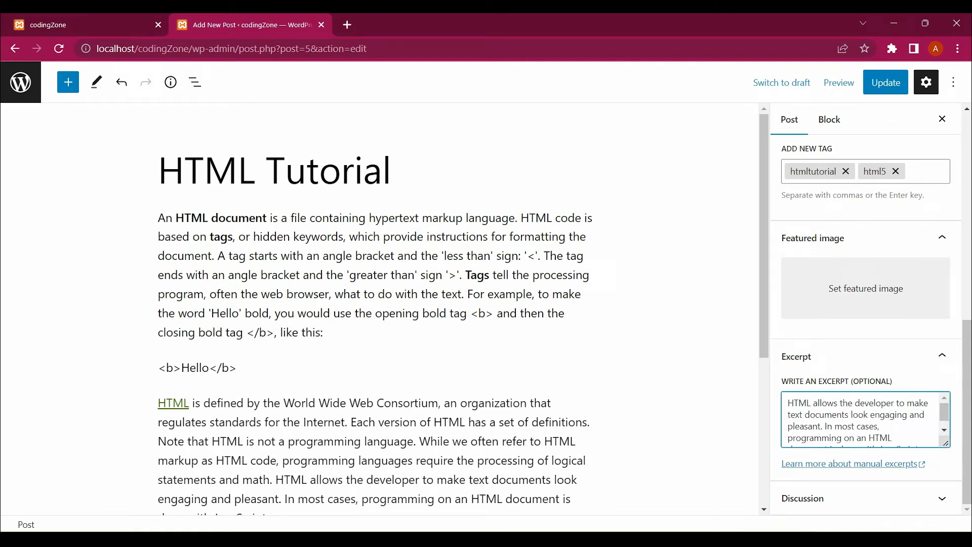
left_click(885, 82)
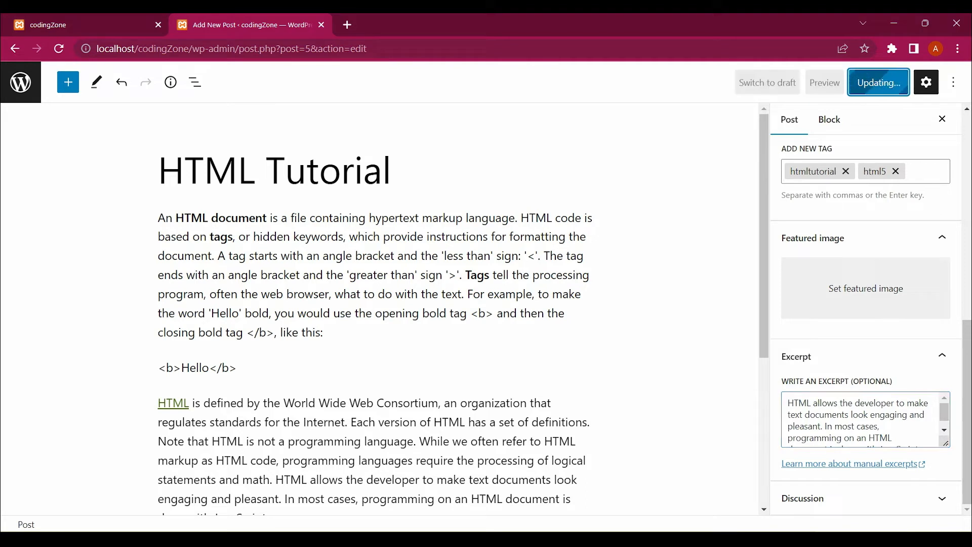
scroll(861, 420, "down", 1)
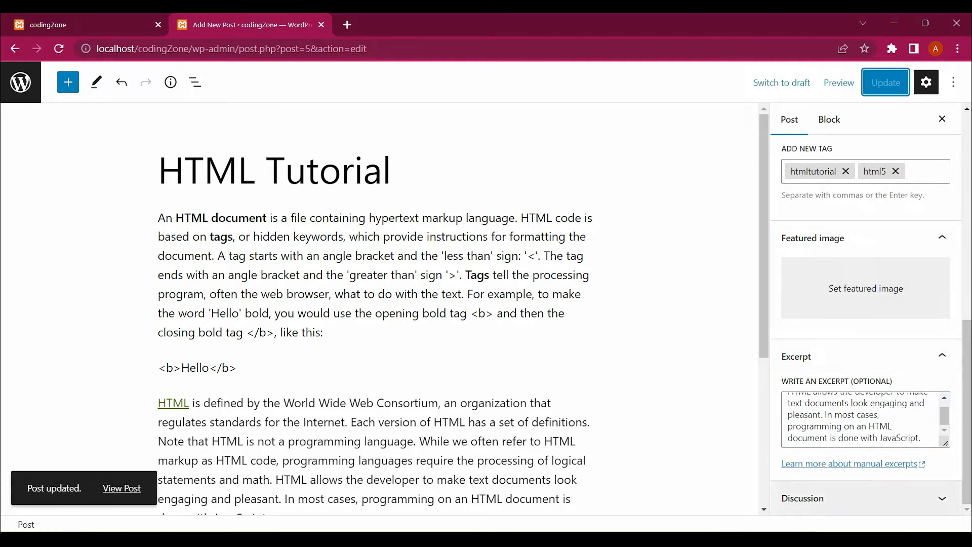
- Expand the post's discussion options and look at the comment form on the published HTML Tutorial post
left_click(861, 499)
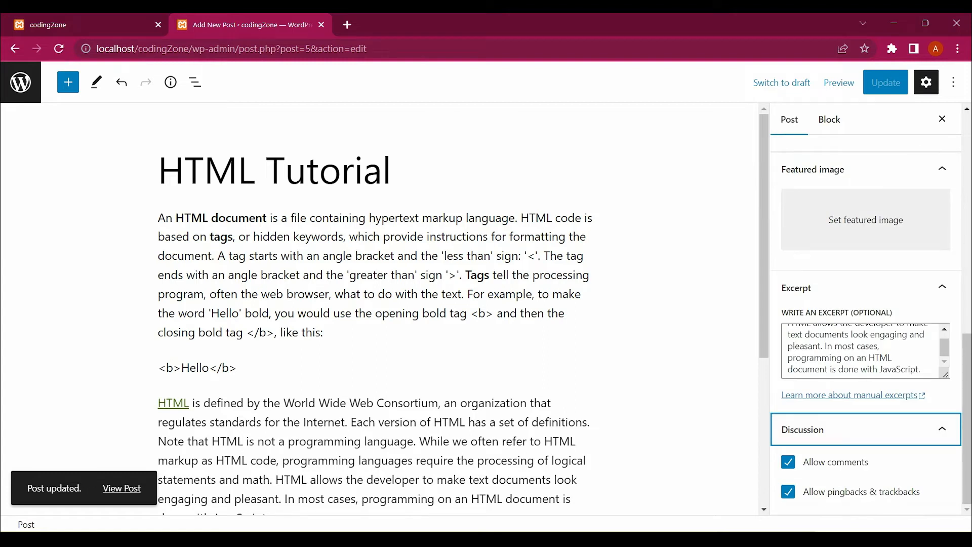
left_click(124, 25)
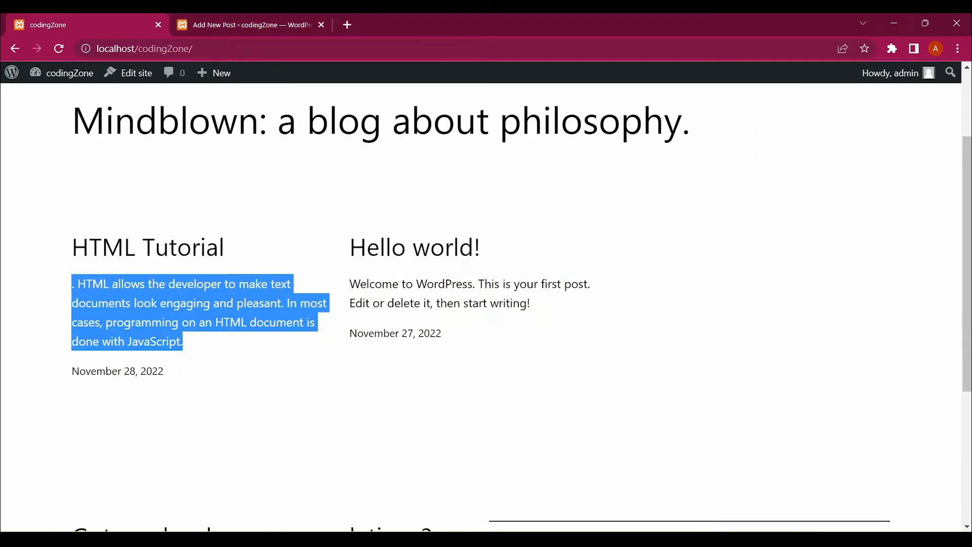
scroll(395, 334, "down", 4)
scroll(395, 203, "up", 6)
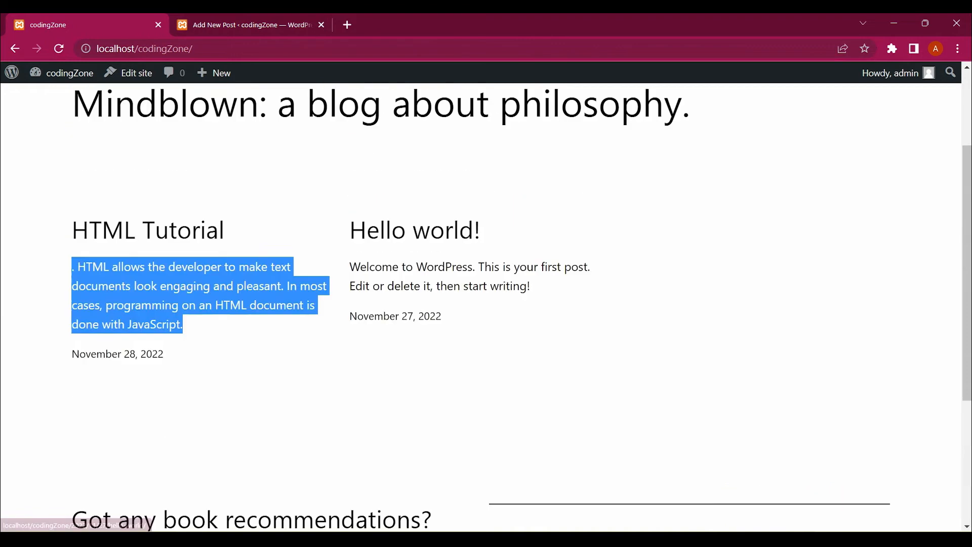
left_click(152, 305)
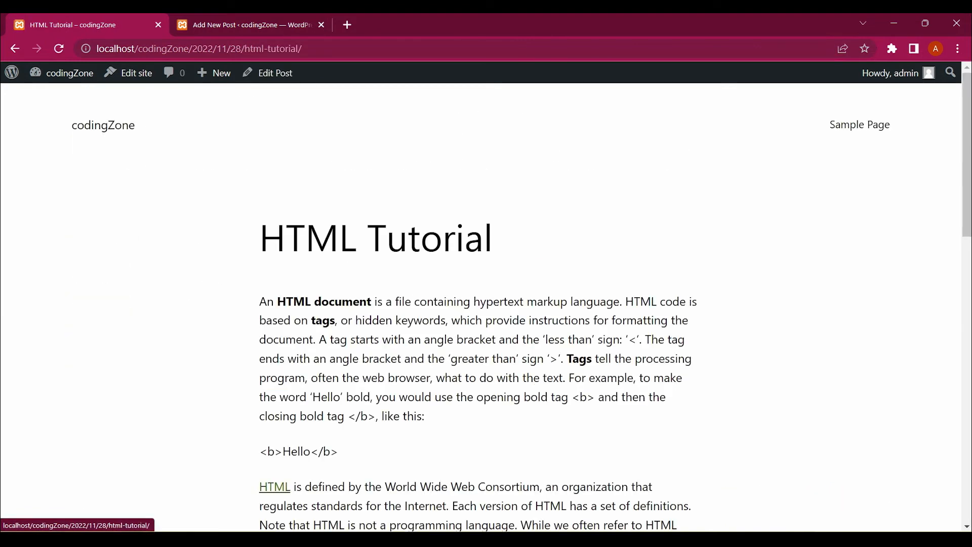
scroll(481, 304, "down", 10)
scroll(481, 304, "up", 1)
left_click(269, 258)
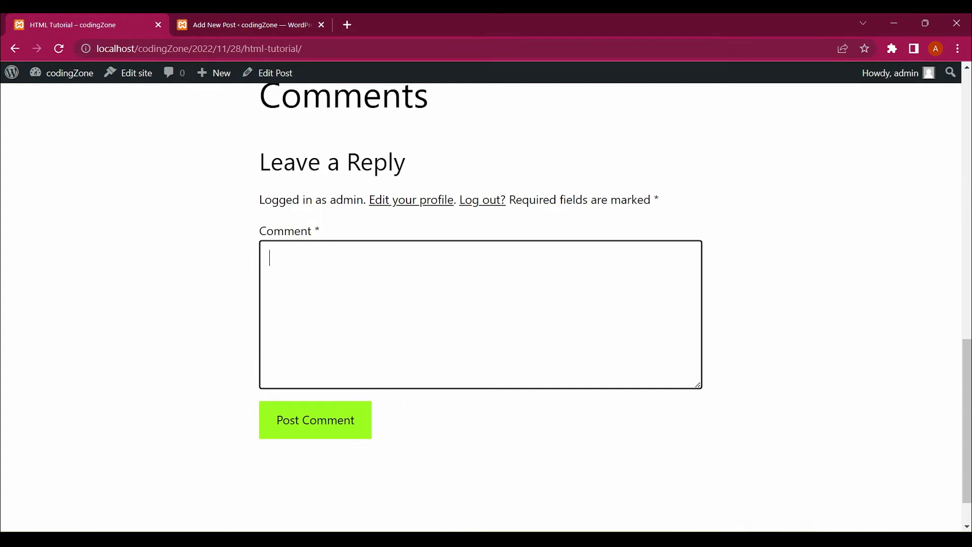
- Disallow comments on the HTML Tutorial post, update it, and check the reloaded published post
left_click(248, 24)
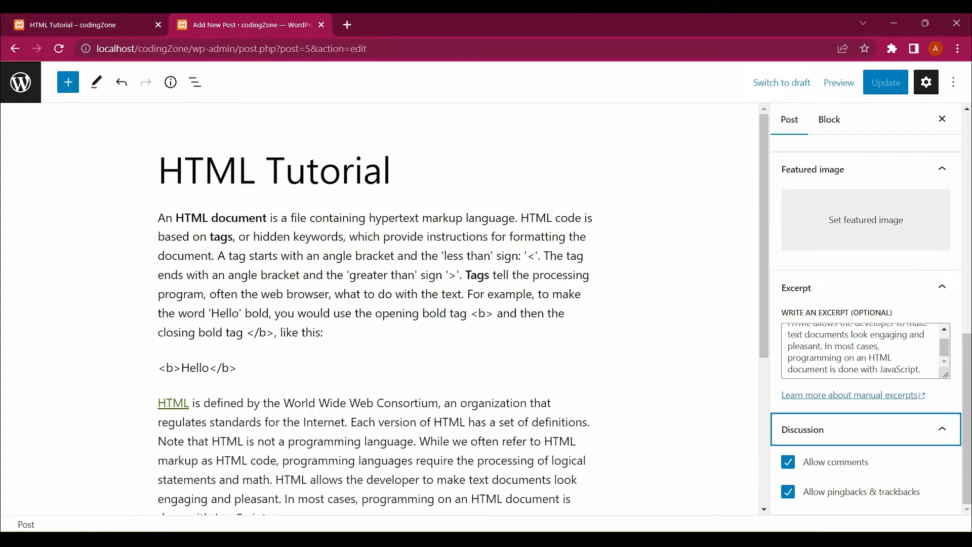
left_click(788, 462)
left_click(886, 82)
left_click(86, 25)
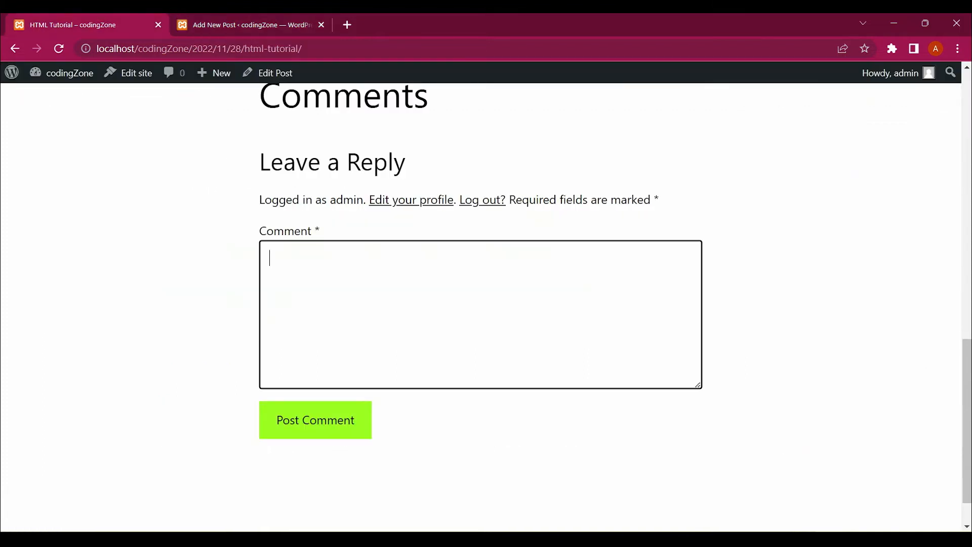
key("F5")
scroll(481, 307, "up", 3)
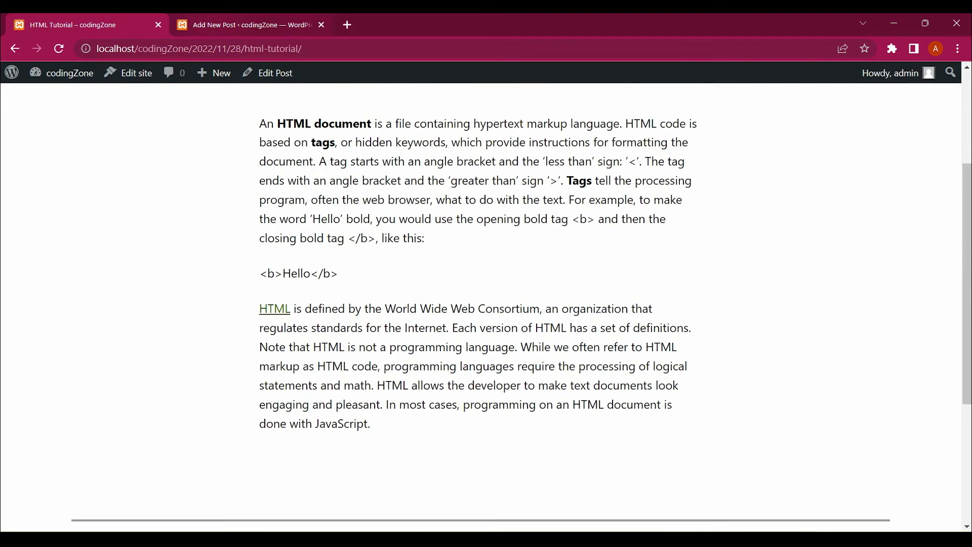
- Allow comments on the HTML Tutorial post again and update the post
key("ctrl+Tab")
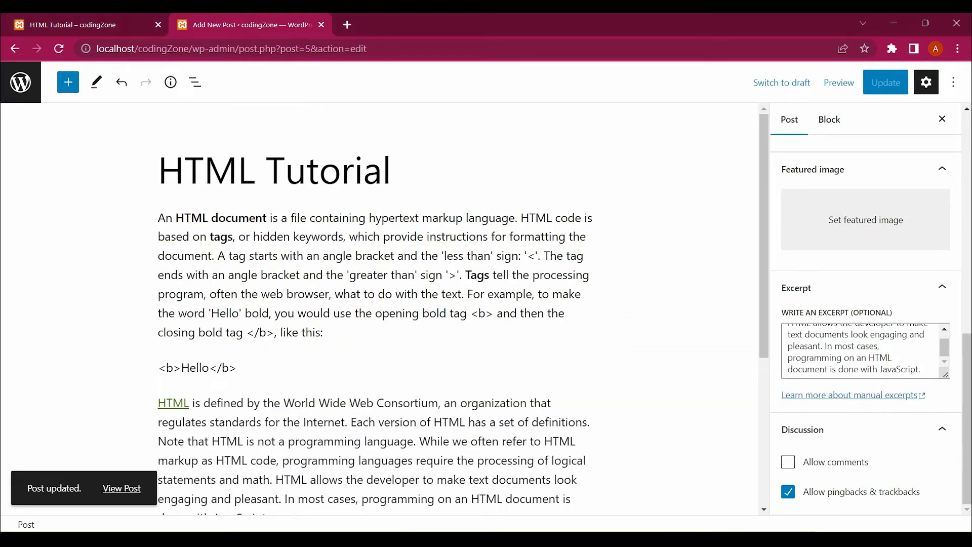
left_click(788, 462)
left_click(885, 82)
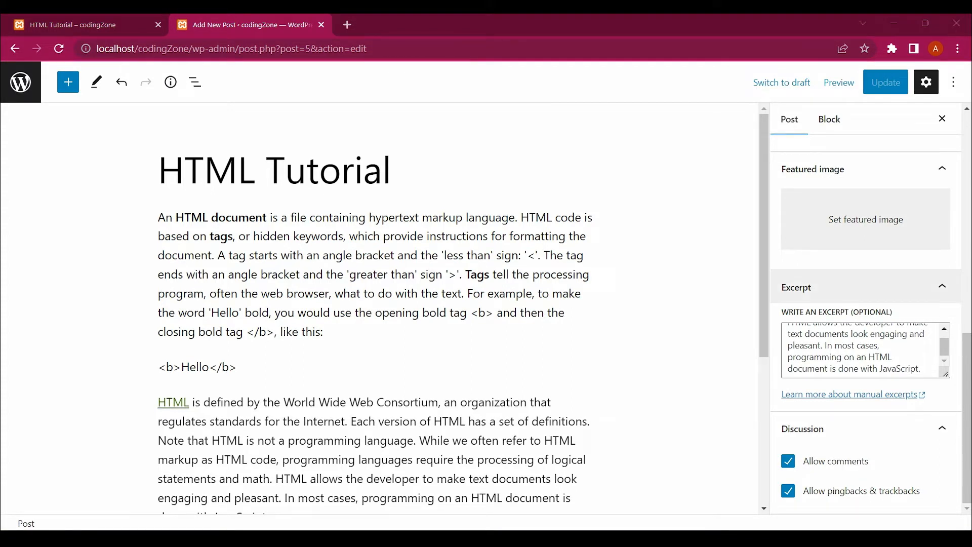
- Set the laptop photo from the media library as the post's featured image and update the post
left_click(866, 219)
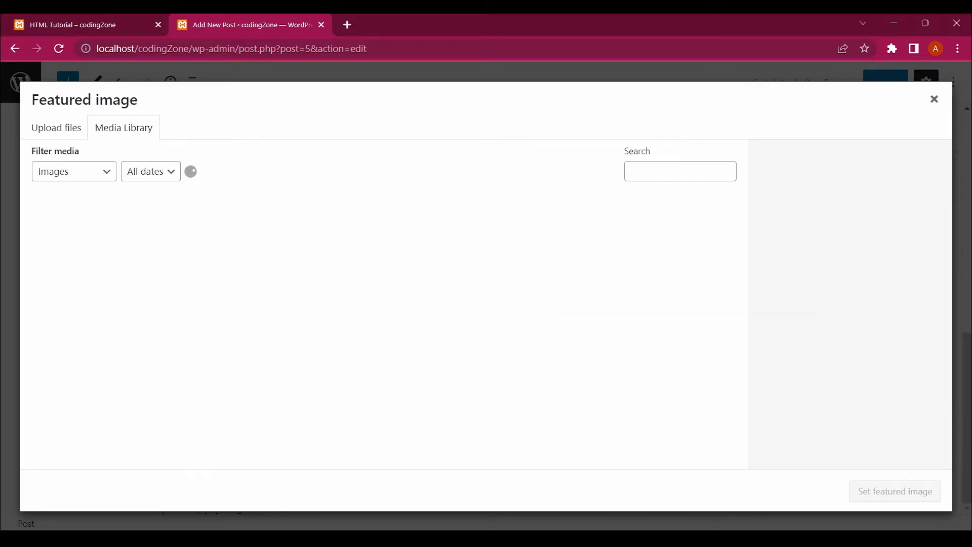
left_click(77, 241)
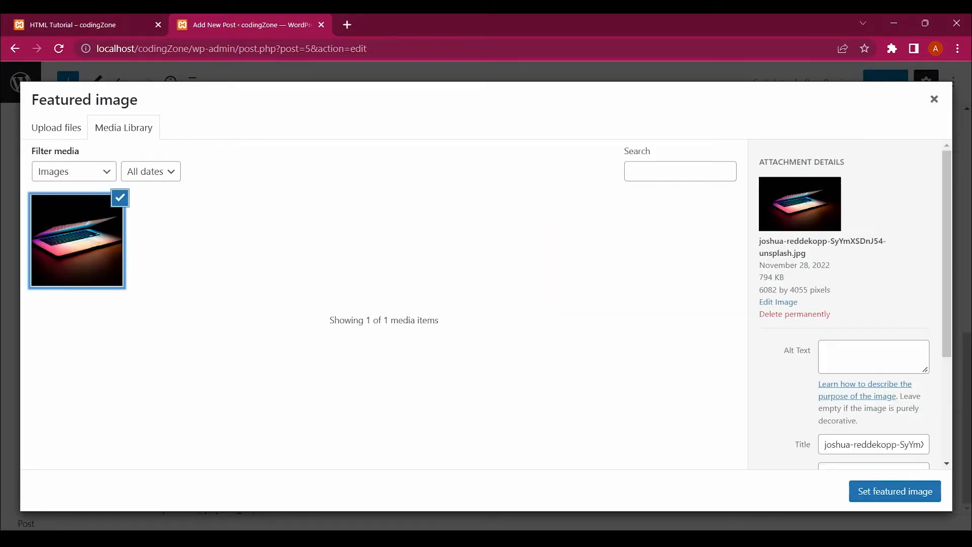
left_click(895, 491)
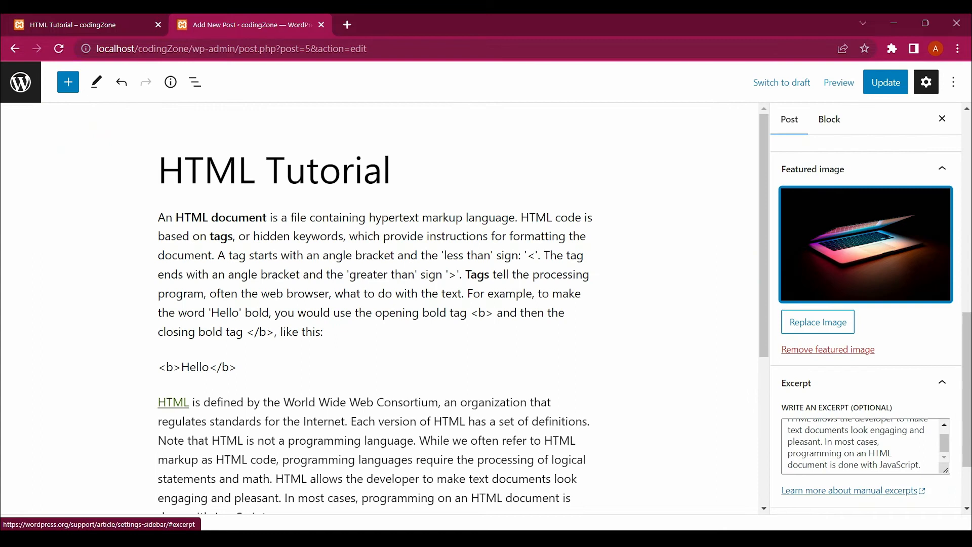
left_click(878, 82)
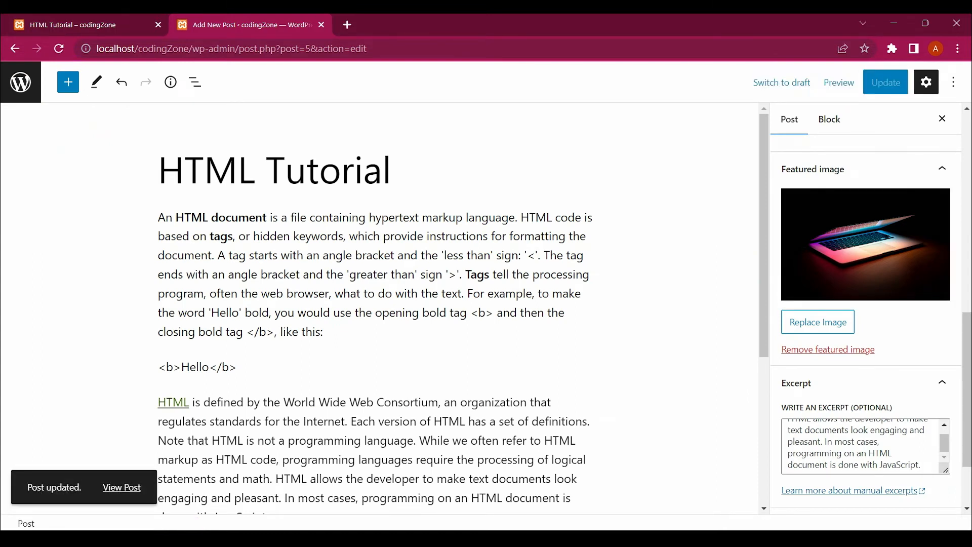
- Go from the published post to the site's admin dashboard and open the General settings
scroll(462, 310, "down", 3)
scroll(462, 310, "up", 3)
key("ctrl+Tab")
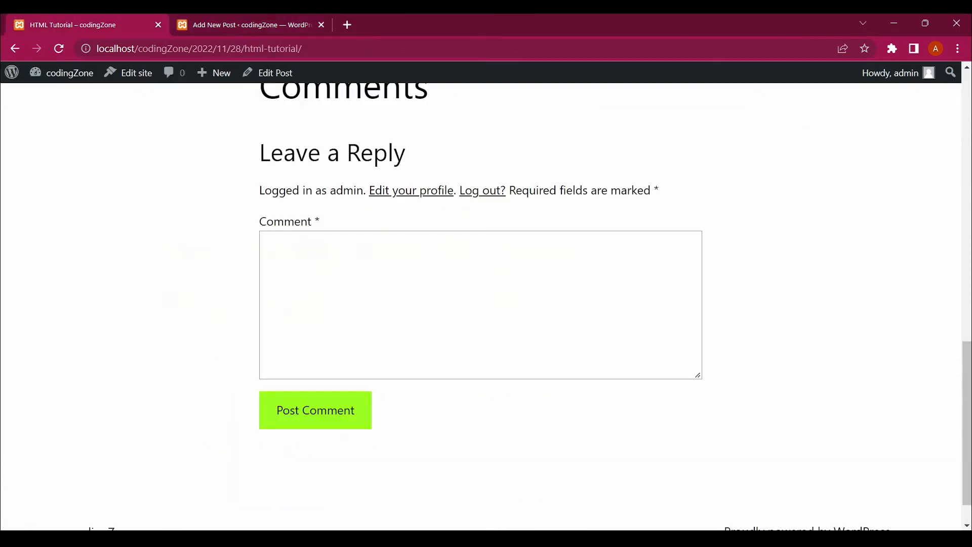
mouse_move(61, 73)
left_click(51, 96)
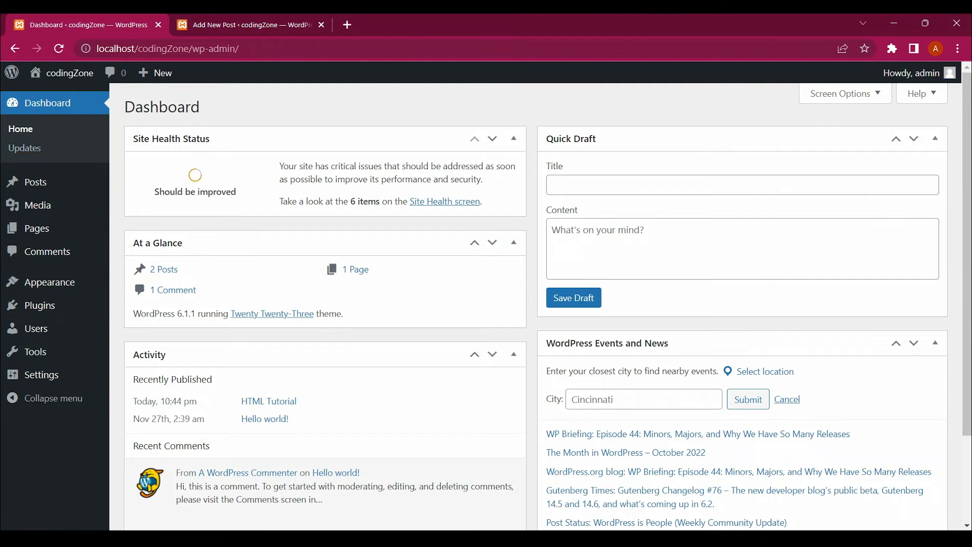
mouse_move(42, 375)
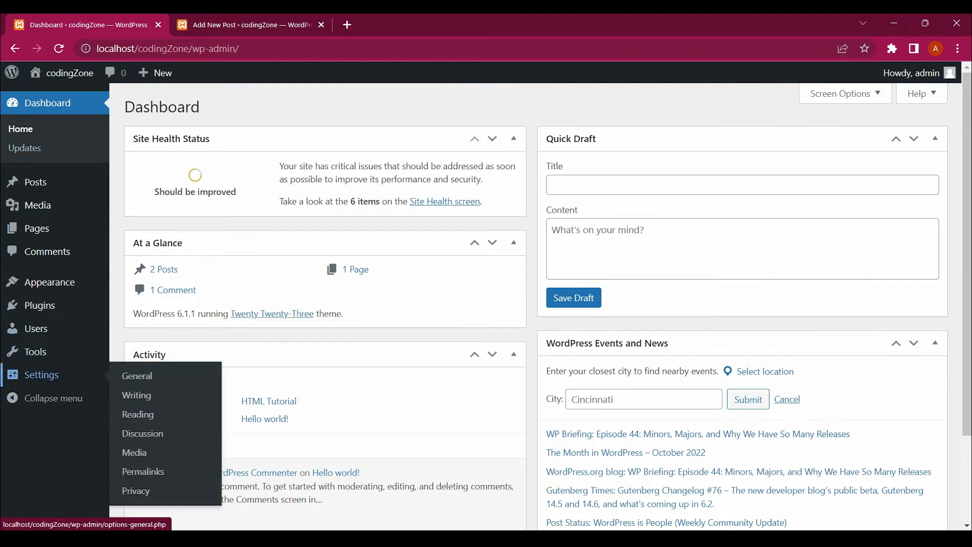
left_click(137, 376)
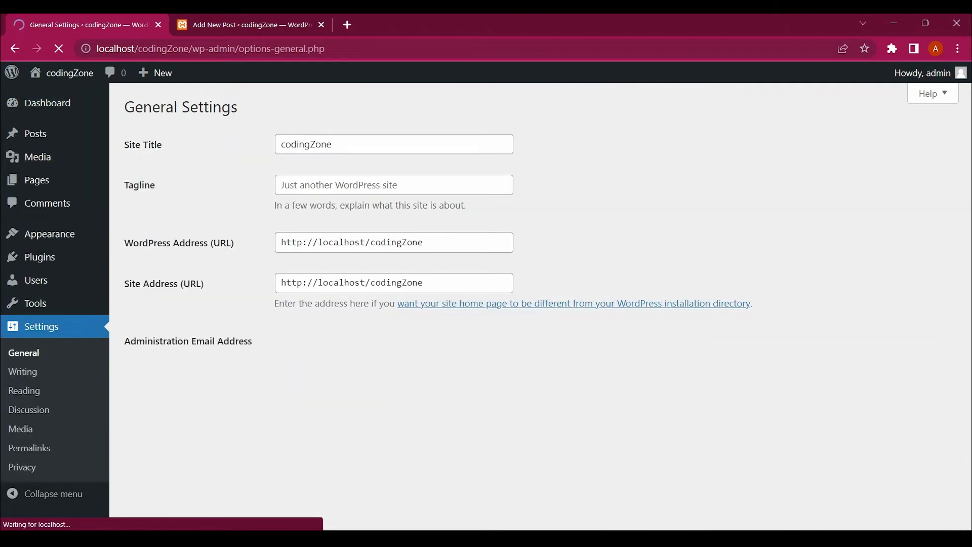
- Leave the post editor and visit the site's home page to examine the HTML Tutorial post's featured image and excerpt
left_click(251, 24)
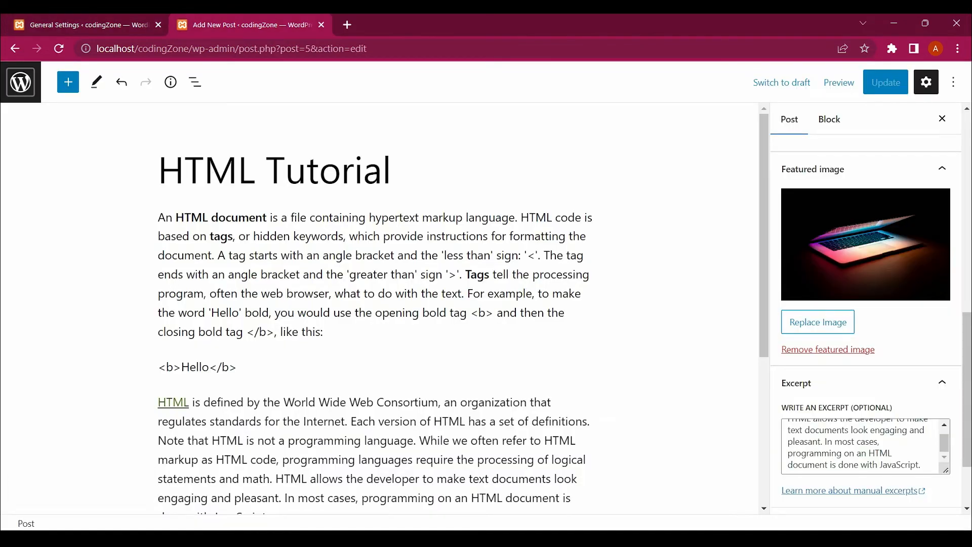
left_click(20, 82)
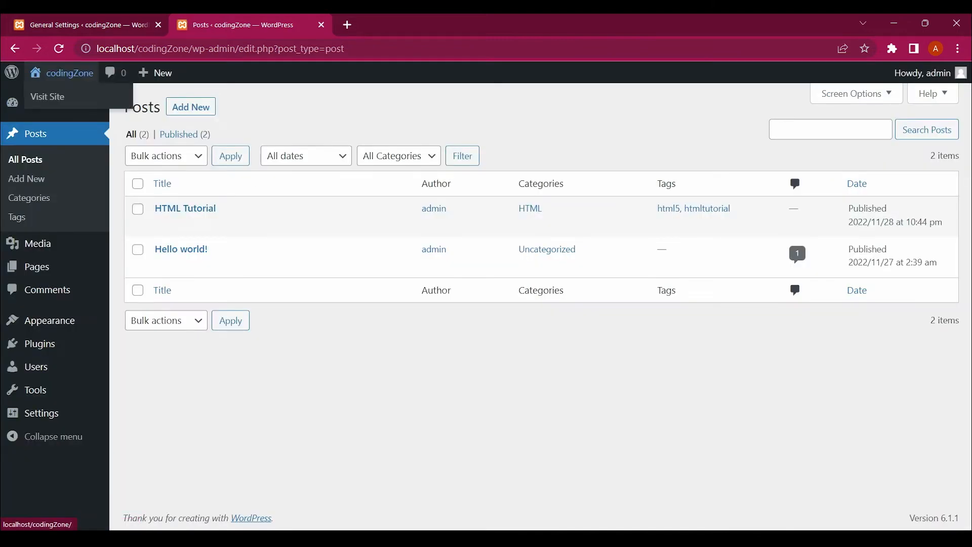
left_click(65, 73)
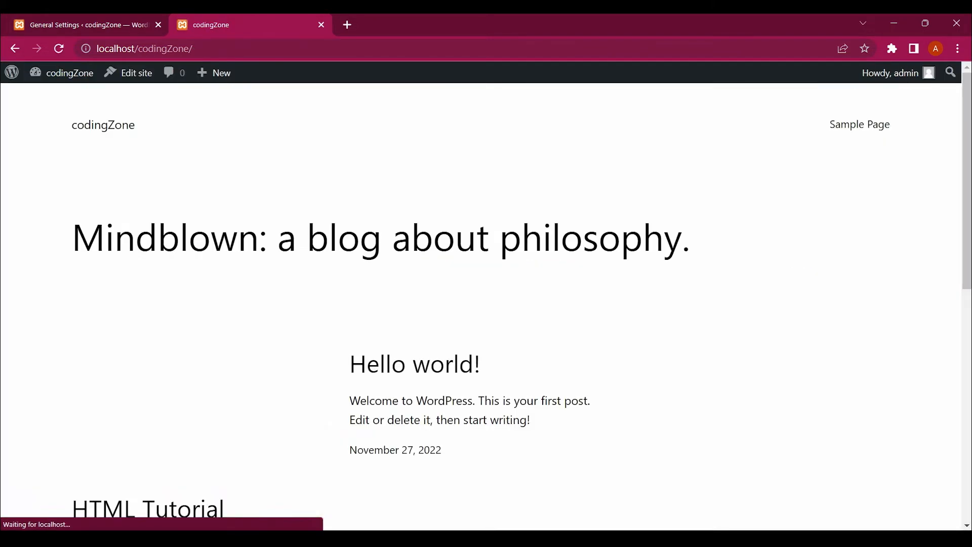
scroll(486, 304, "down", 3)
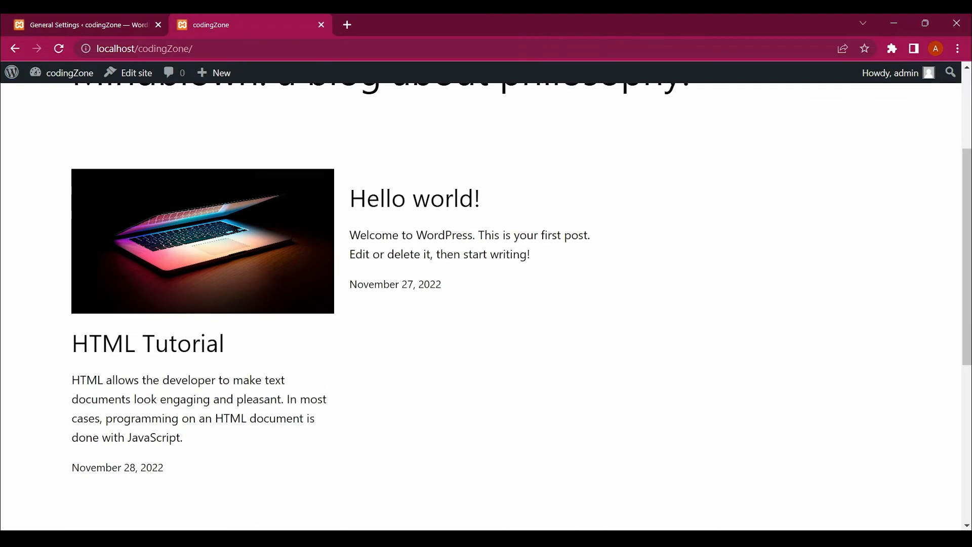
scroll(203, 243, "down", 2)
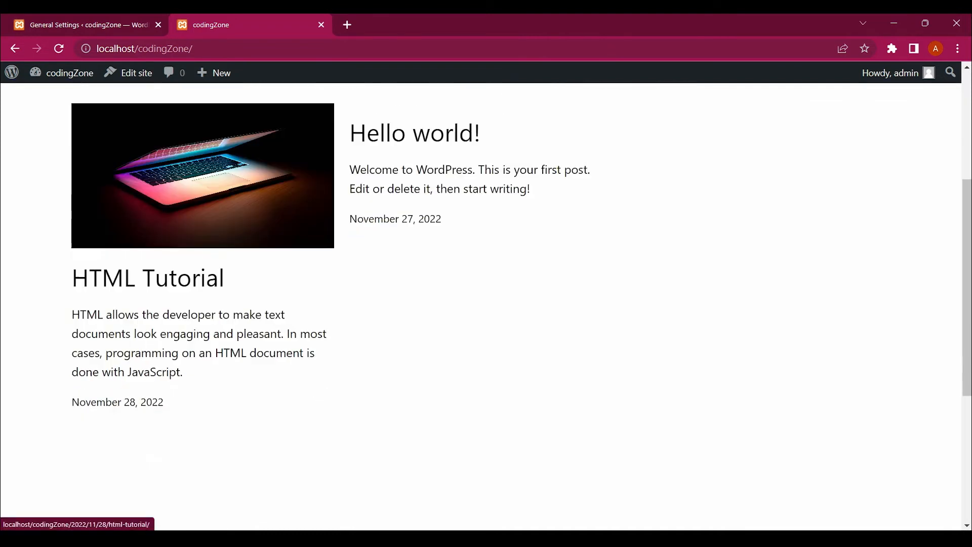
scroll(203, 243, "up", 1)
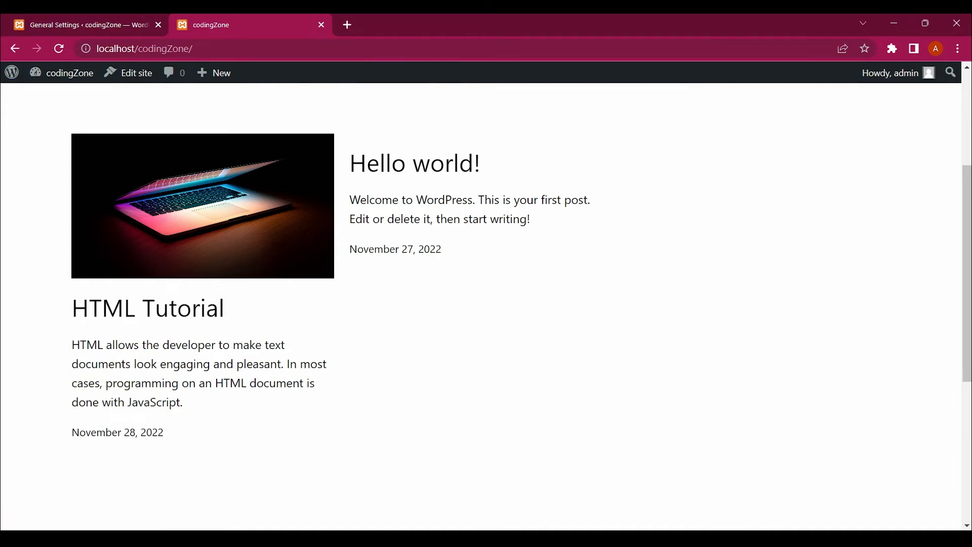
scroll(481, 304, "up", 5)
- Enter "Learn Coding For Free" as the site tagline in the General settings
left_click(88, 25)
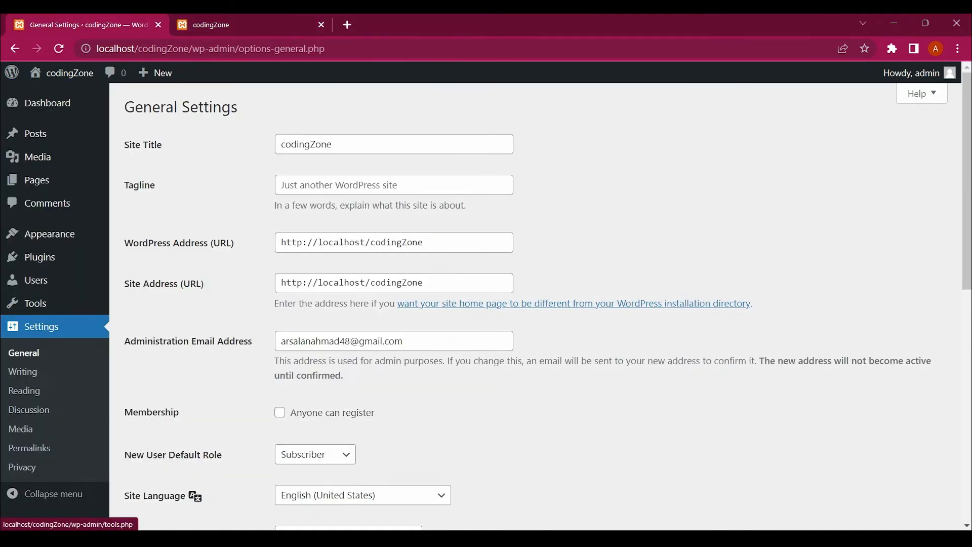
left_click(394, 185)
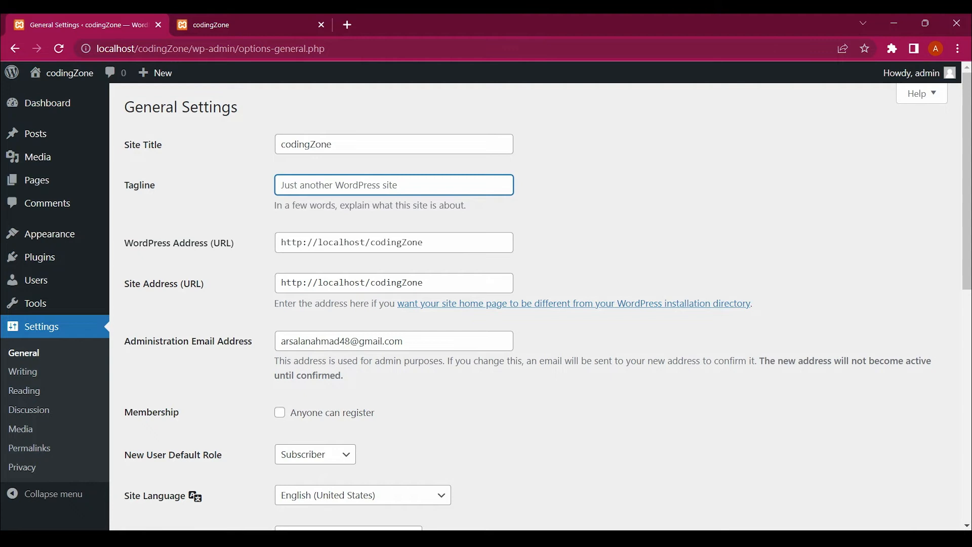
type("Learn ")
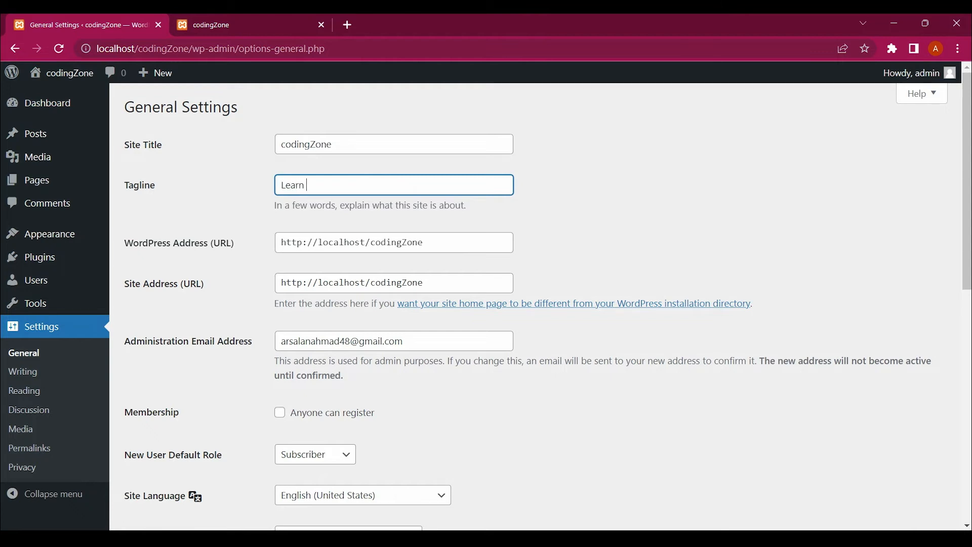
type("Coding For f")
key("BackSpace")
type("Free")
scroll(537, 304, "down", 10)
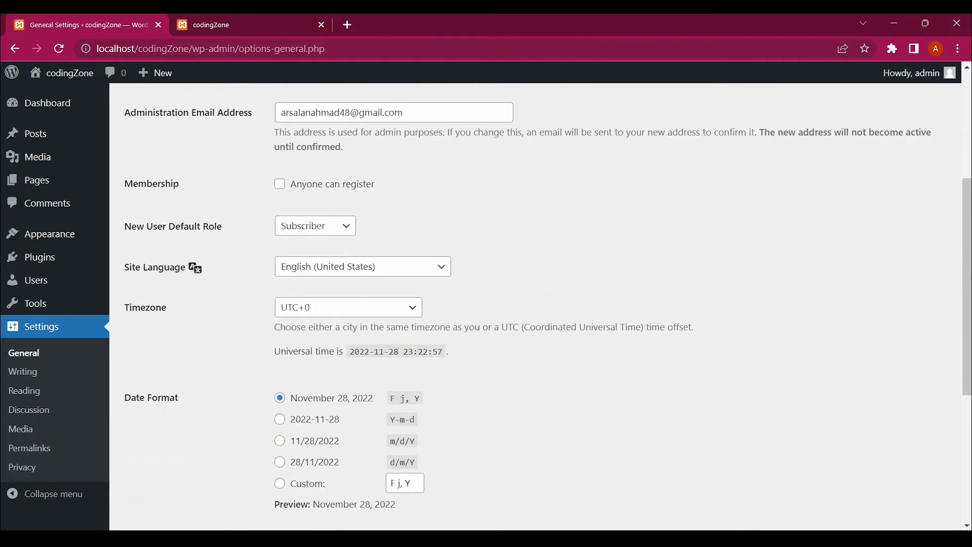
scroll(537, 304, "up", 8)
scroll(536, 303, "up", 2)
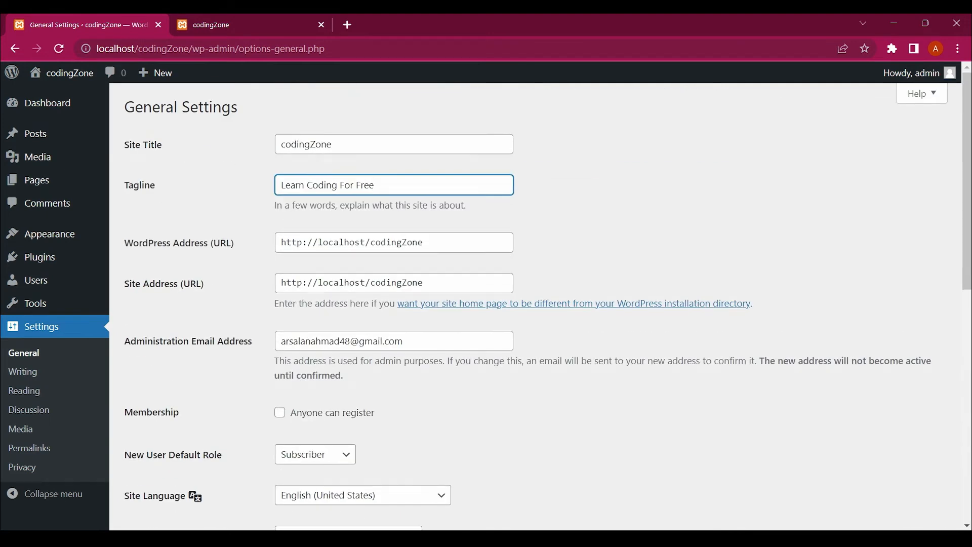
- Check where the site title appears on the home page and return to the General settings
key("ctrl+Tab")
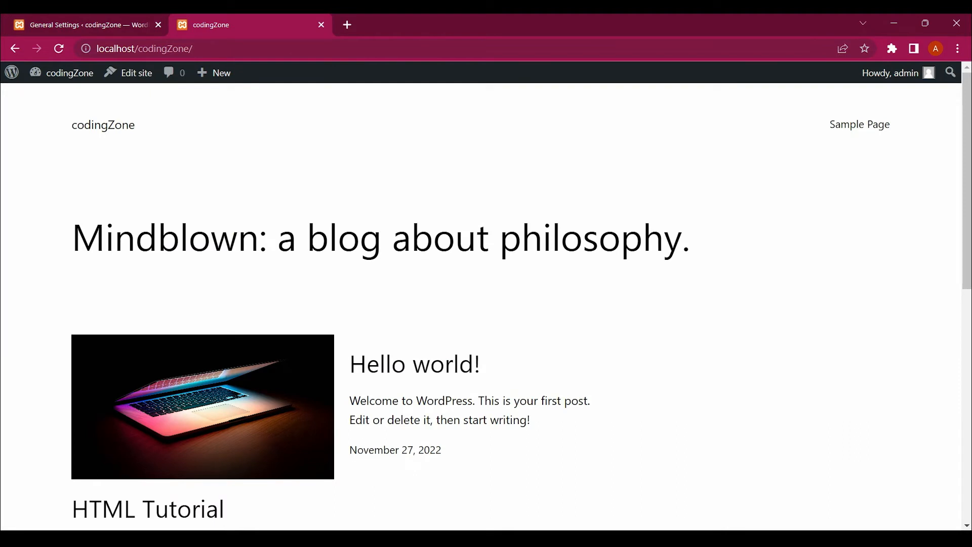
left_click_drag(134, 125, 71, 125)
key("ctrl+Tab")
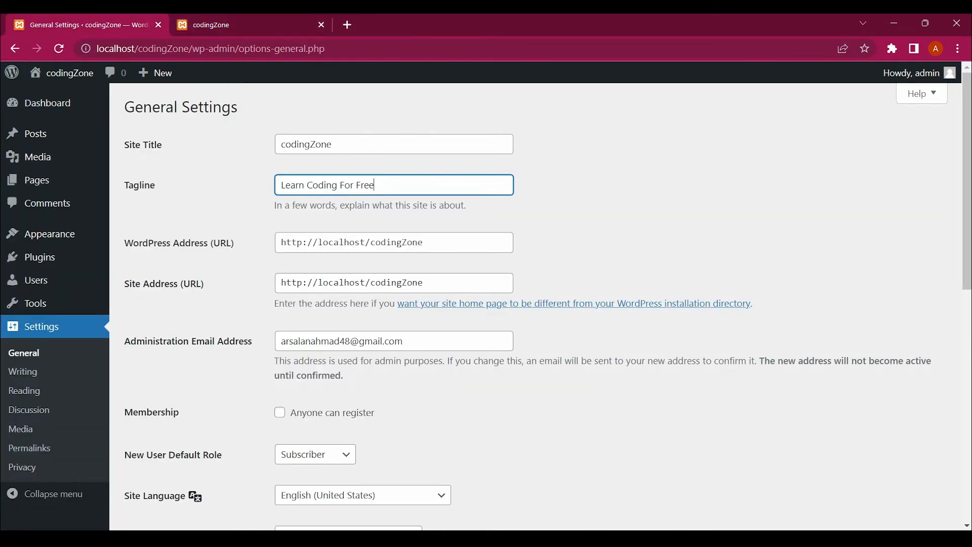
- Examine the WordPress Address and Site Address settings, highlighting part of the WordPress URL
left_click(124, 243)
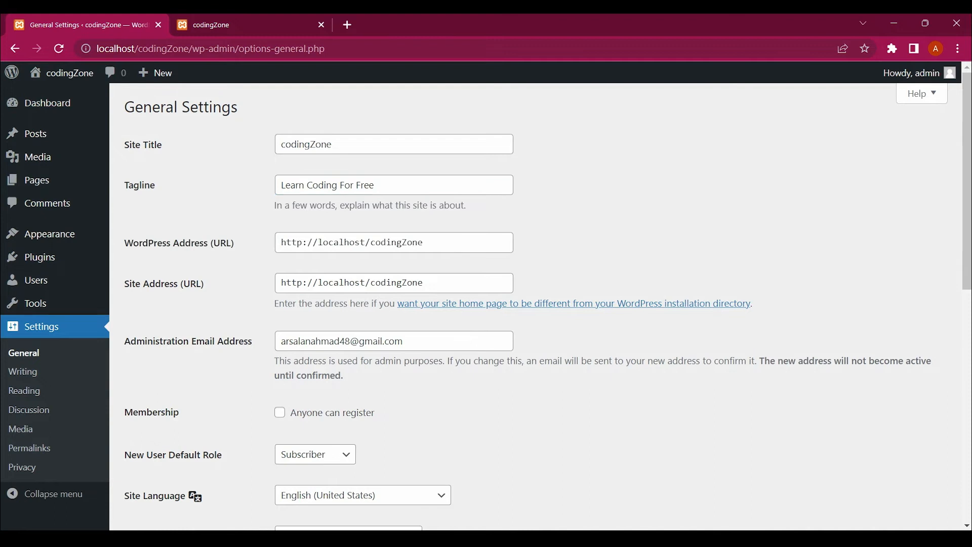
scroll(507, 304, "down", 2)
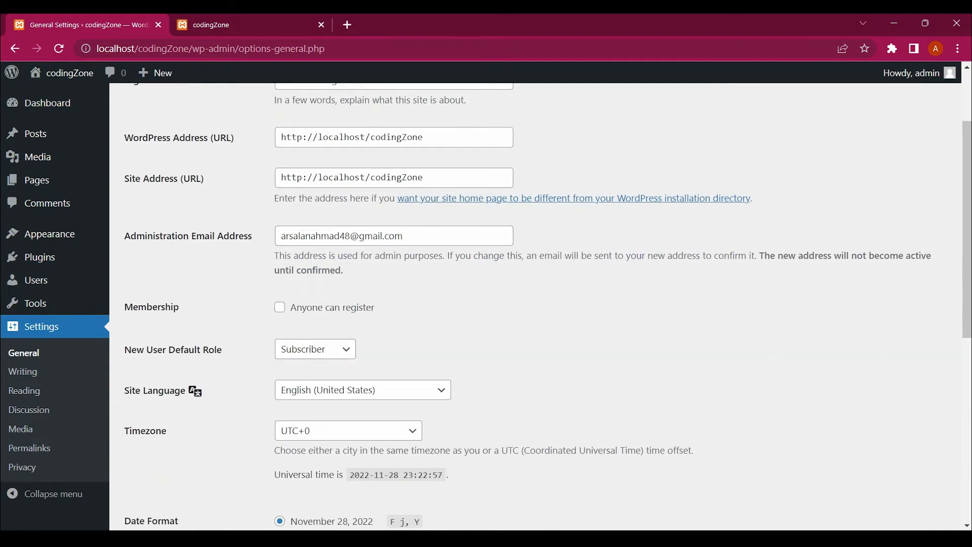
left_click(446, 137)
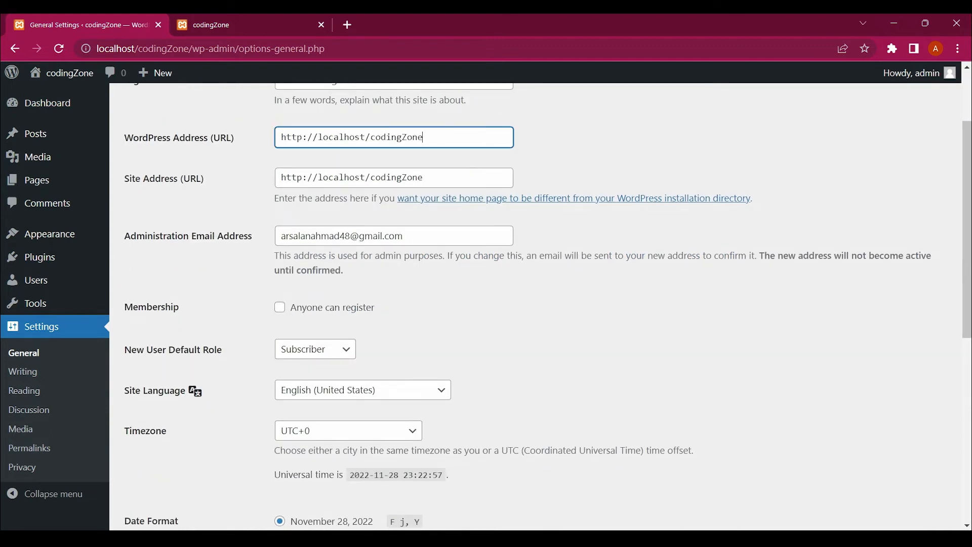
left_click_drag(370, 137, 307, 137)
left_click(597, 147)
scroll(597, 304, "down", 1)
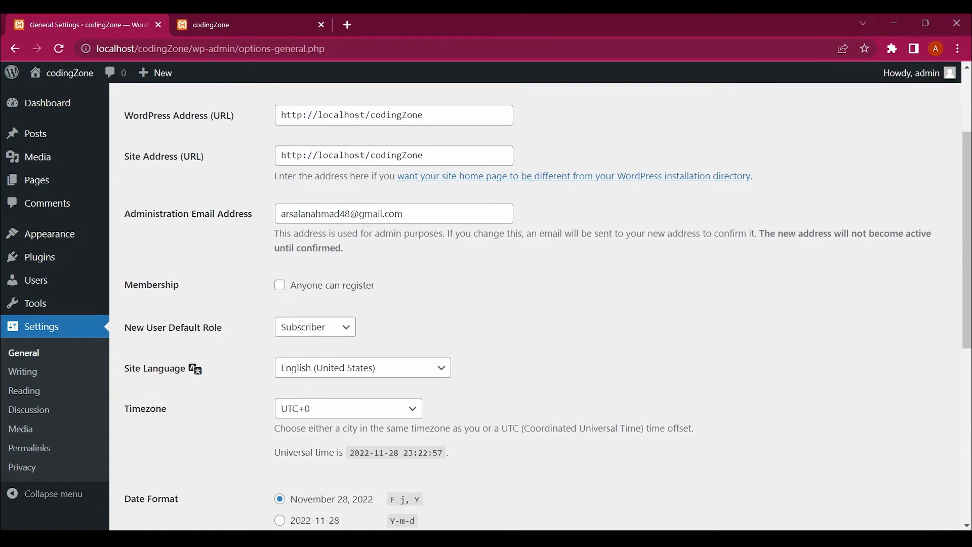
- Look through the remaining General settings and the Writing settings, including Post via email and Update Services
scroll(547, 304, "down", 5)
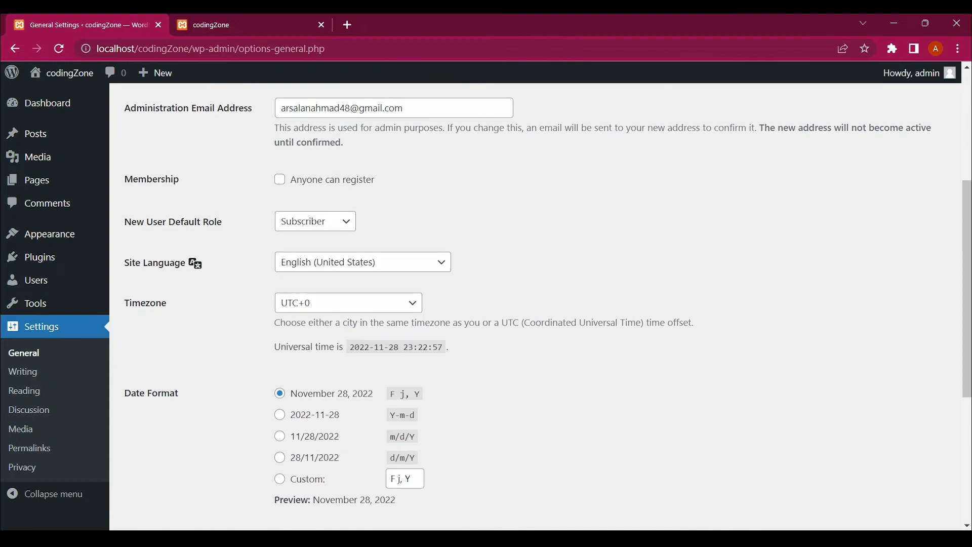
left_click(23, 372)
scroll(23, 374, "down", 3)
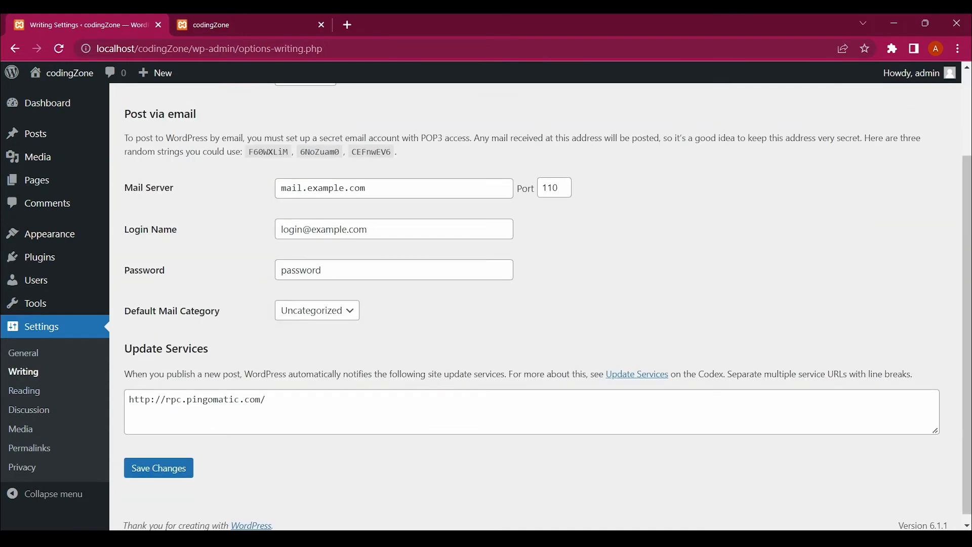
left_click(29, 410)
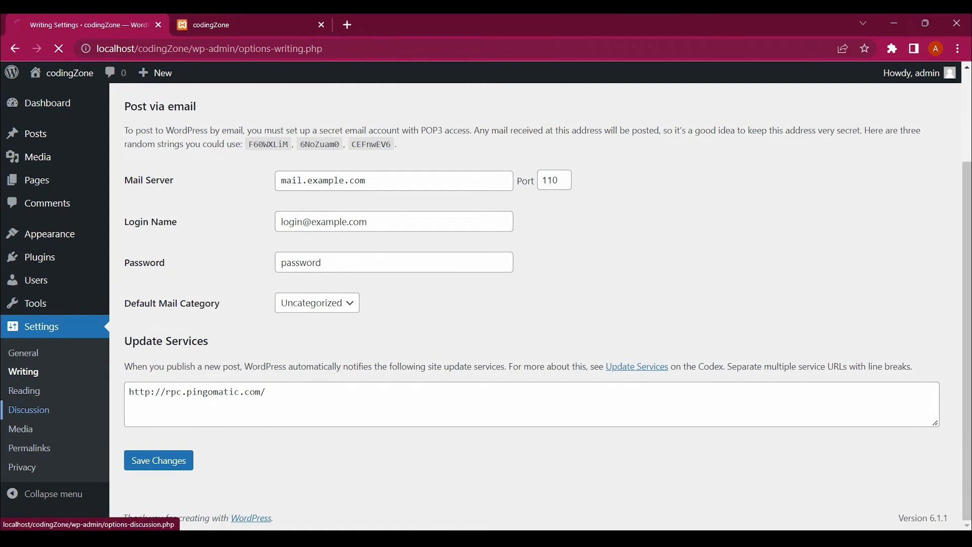
- Set the site tagline to "Learn coding for free" in the General settings and save the changes
left_click(24, 352)
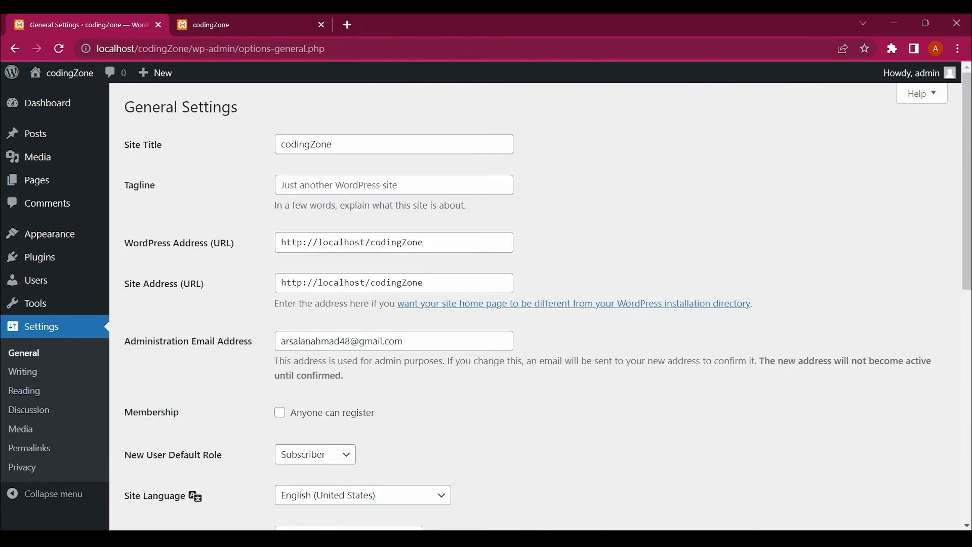
left_click(24, 353)
left_click(394, 185)
type("Learn coding for free")
scroll(506, 304, "down", 9)
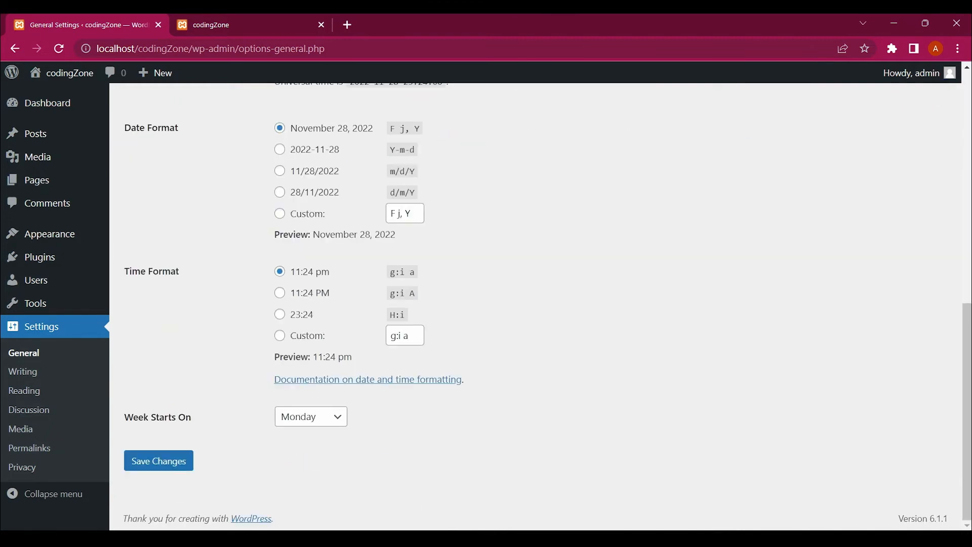
left_click(158, 460)
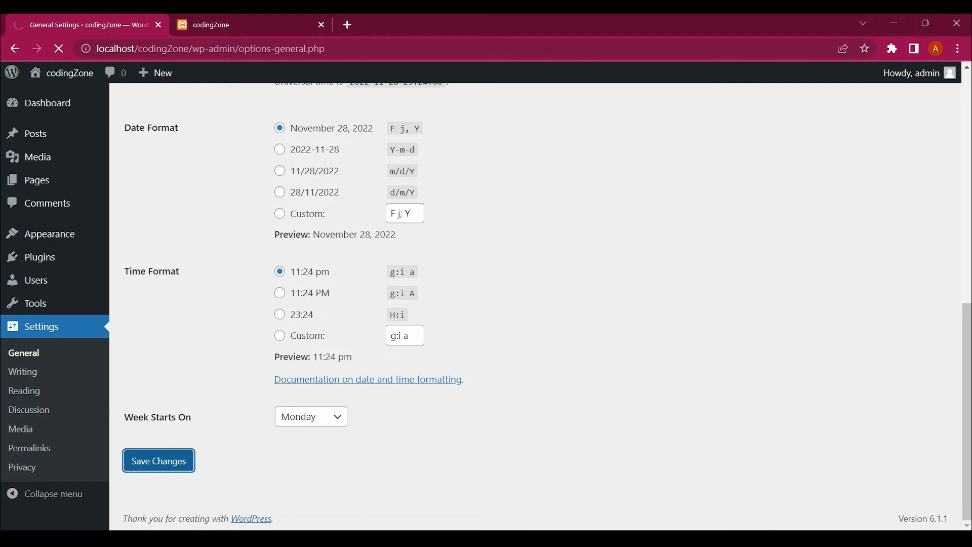
- Reload the codingZone home page to check the saved tagline, look over its posts, and return to the General settings
key("ctrl+Tab")
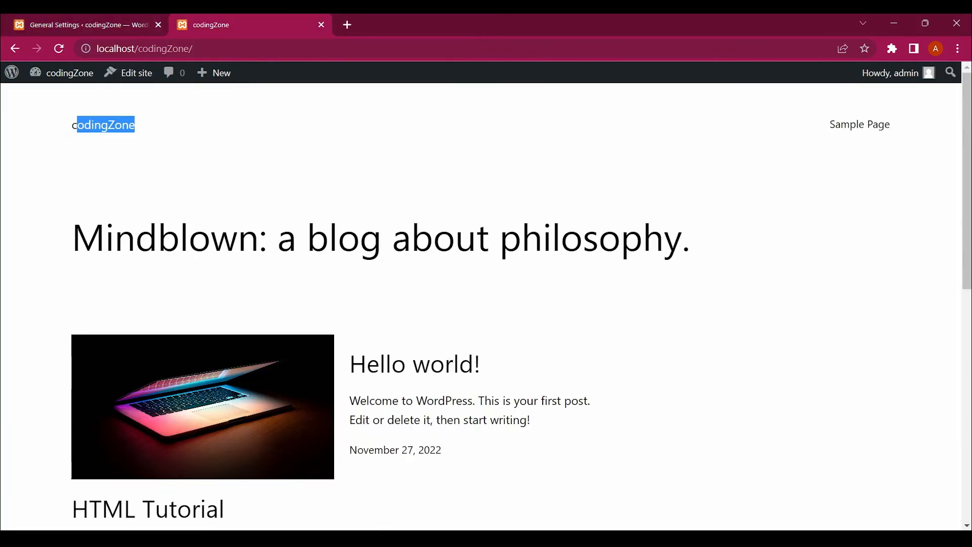
key("ctrl+r")
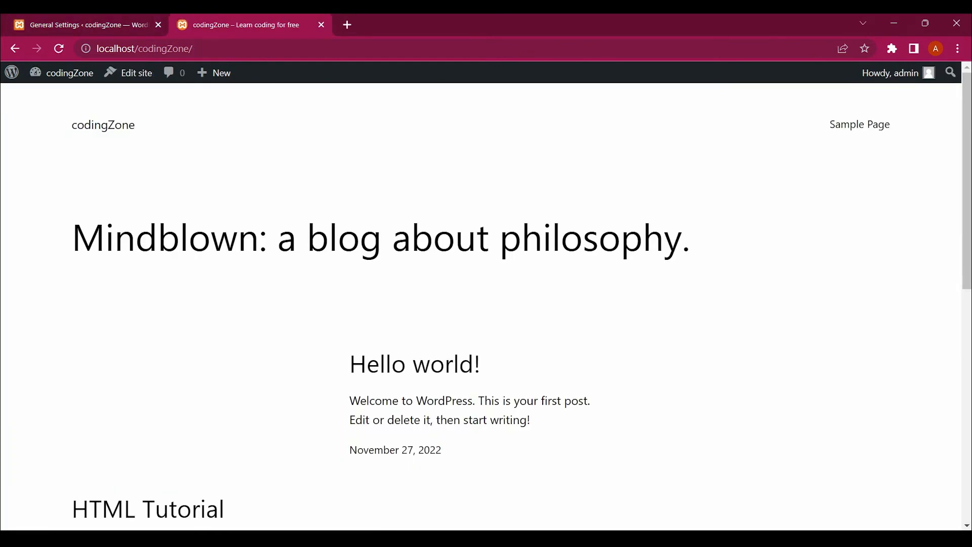
scroll(481, 304, "down", 4)
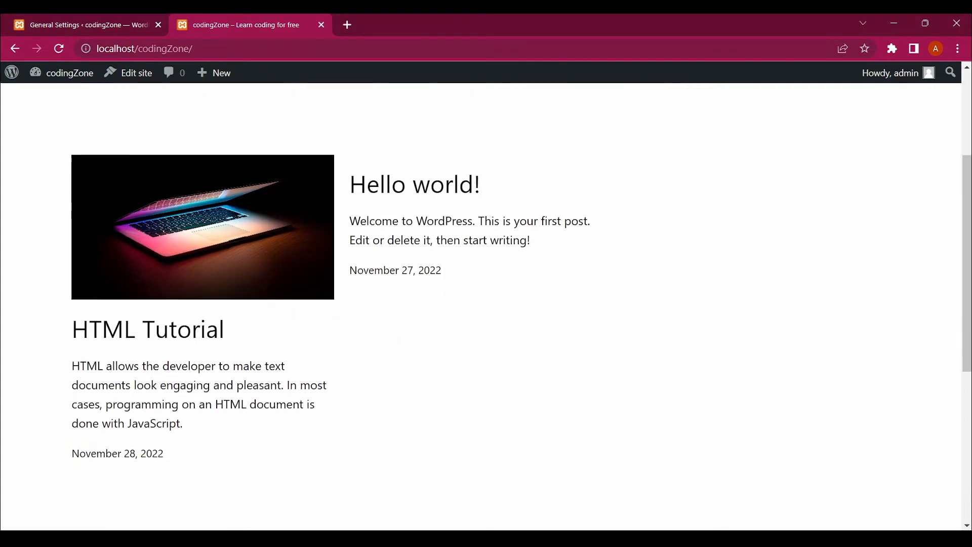
scroll(481, 304, "up", 4)
key("ctrl+shift+Tab")
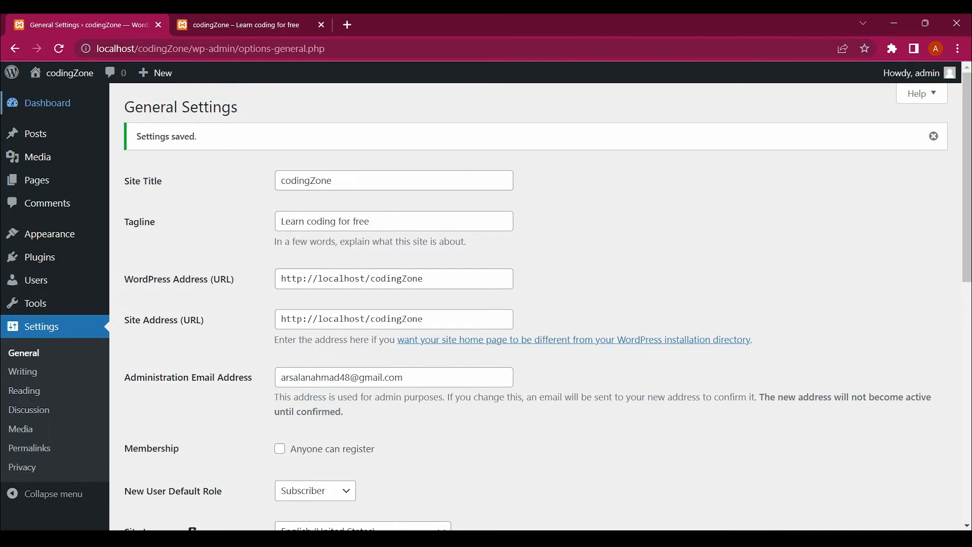
- Go to the Dashboard, glance at the site's home page, and open the list of installed themes
left_click(47, 103)
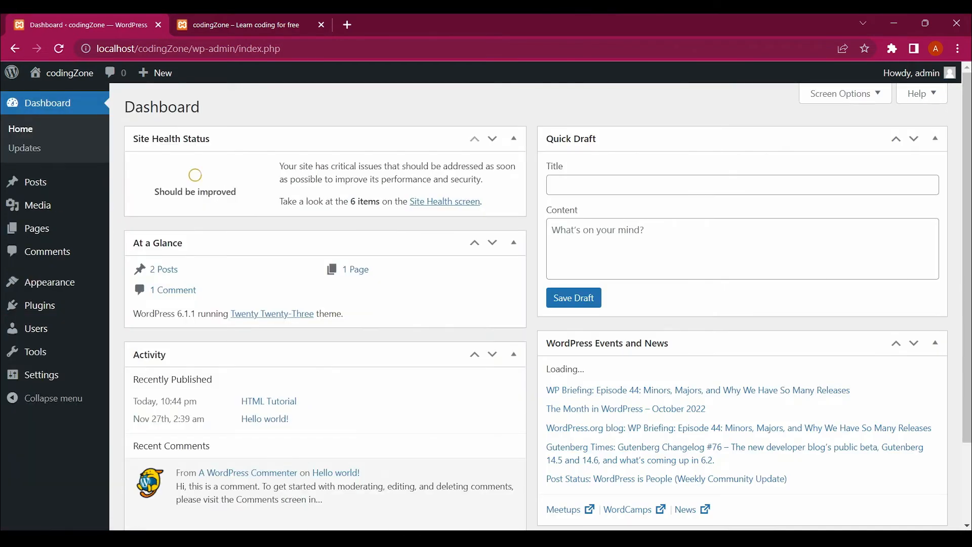
key("ctrl+Tab")
key("ctrl+shift+Tab")
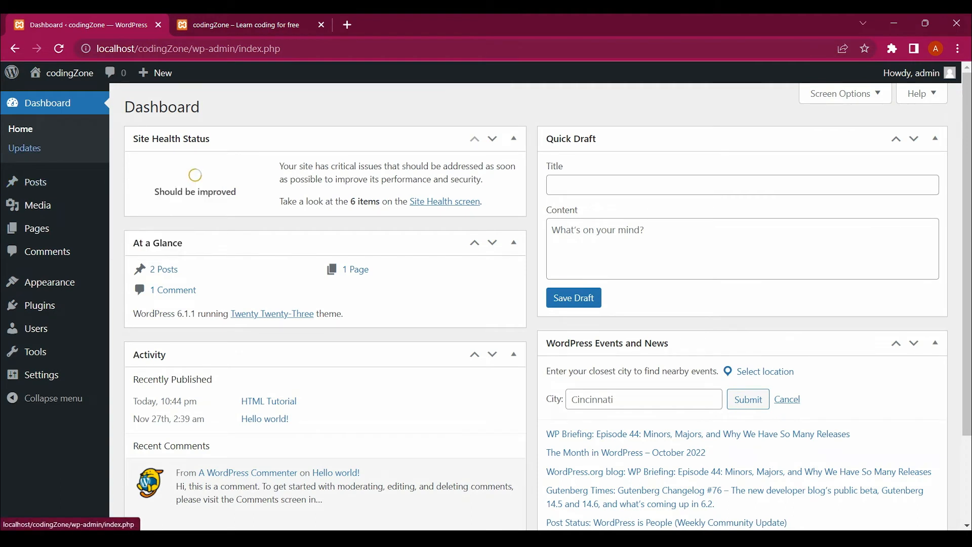
mouse_move(49, 282)
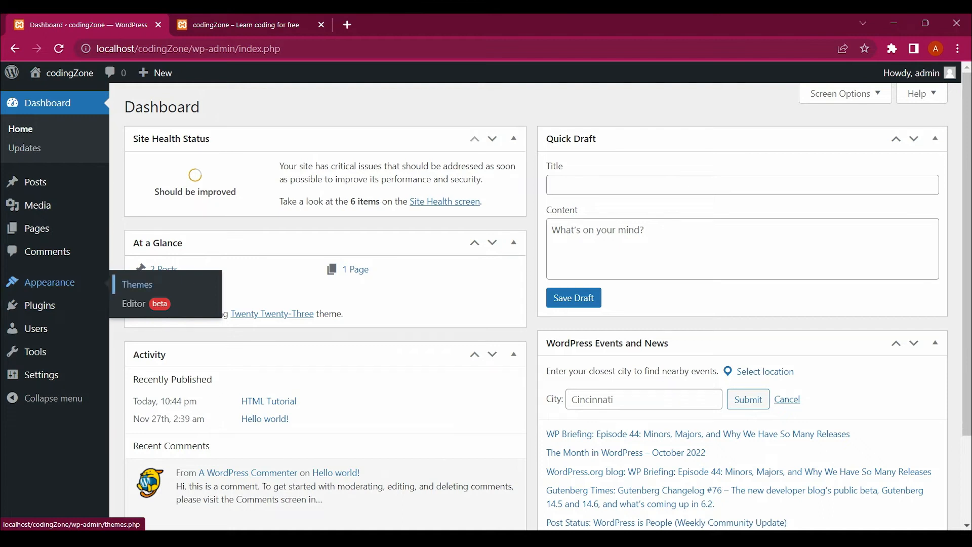
left_click(137, 284)
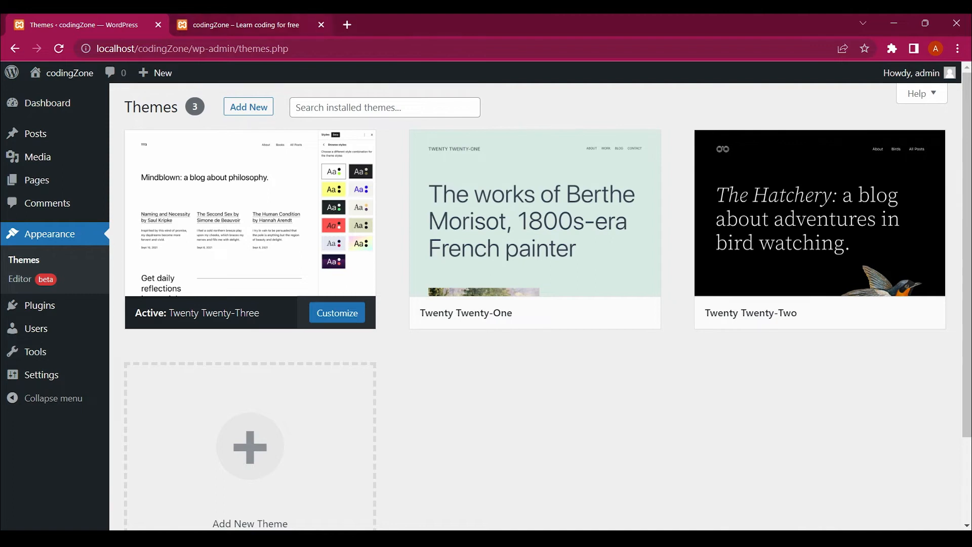
- Compare the home page's current design with the installed Twenty Twenty-Three, Twenty Twenty-One and Twenty Twenty-Two themes
key("ctrl+Tab")
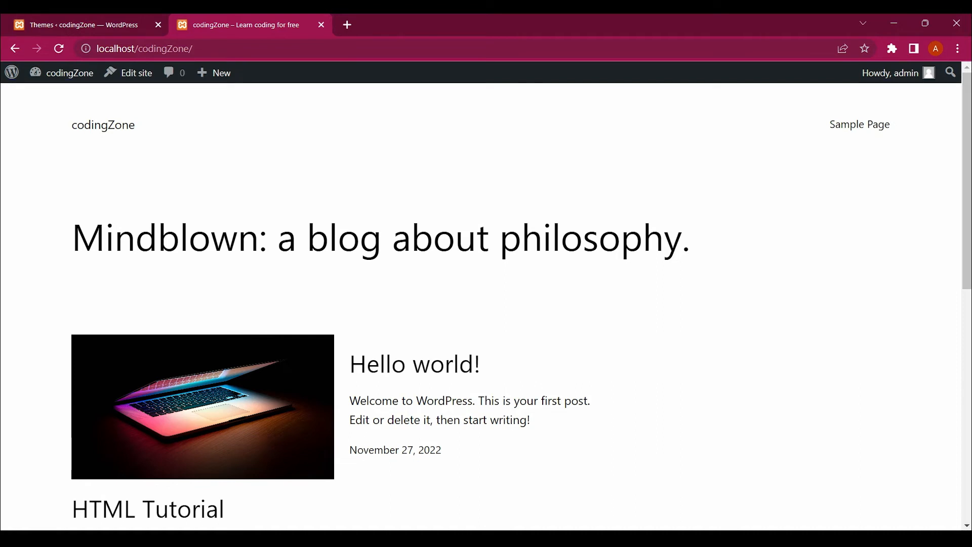
key("ctrl+Tab")
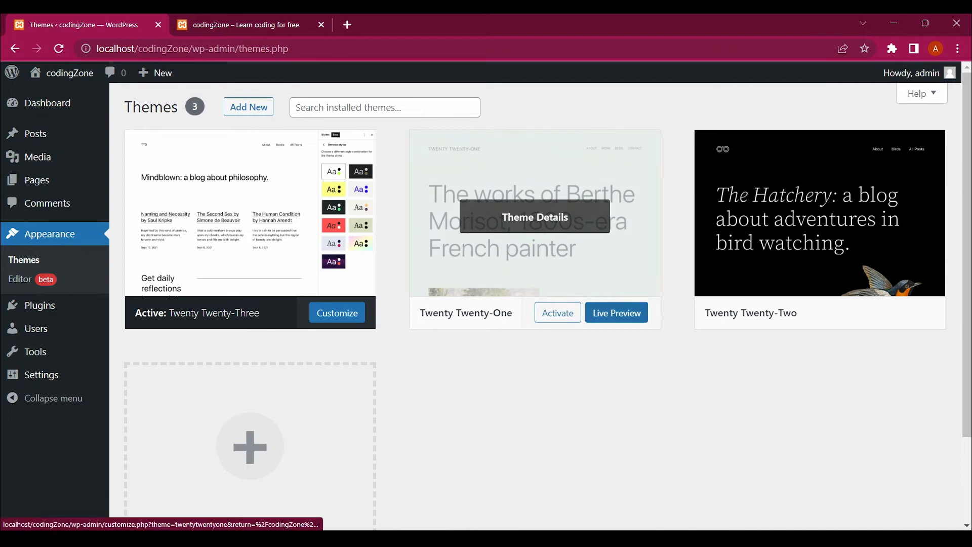
scroll(506, 304, "down", 1)
scroll(506, 304, "up", 1)
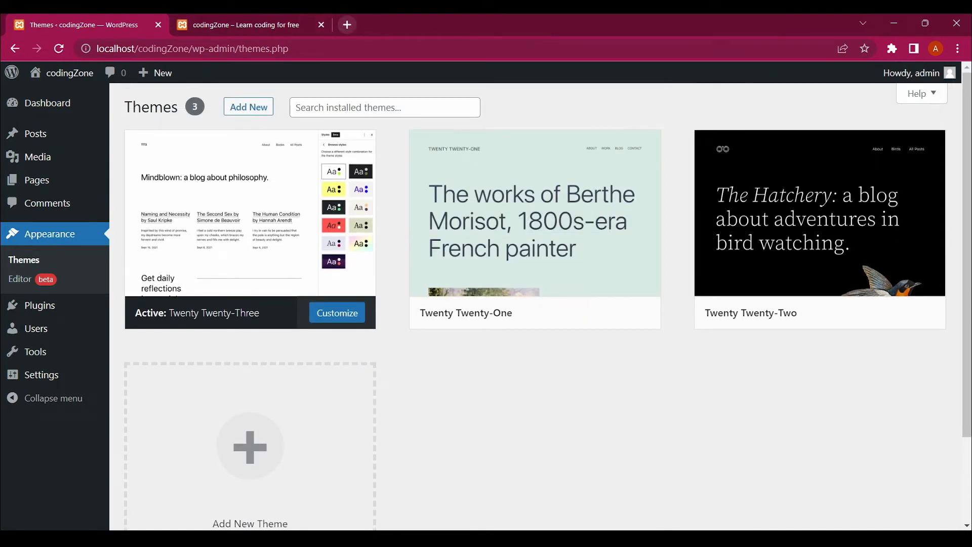
- Search the web for "wordpres blogs" in a new browser tab
left_click(347, 24)
type("wod")
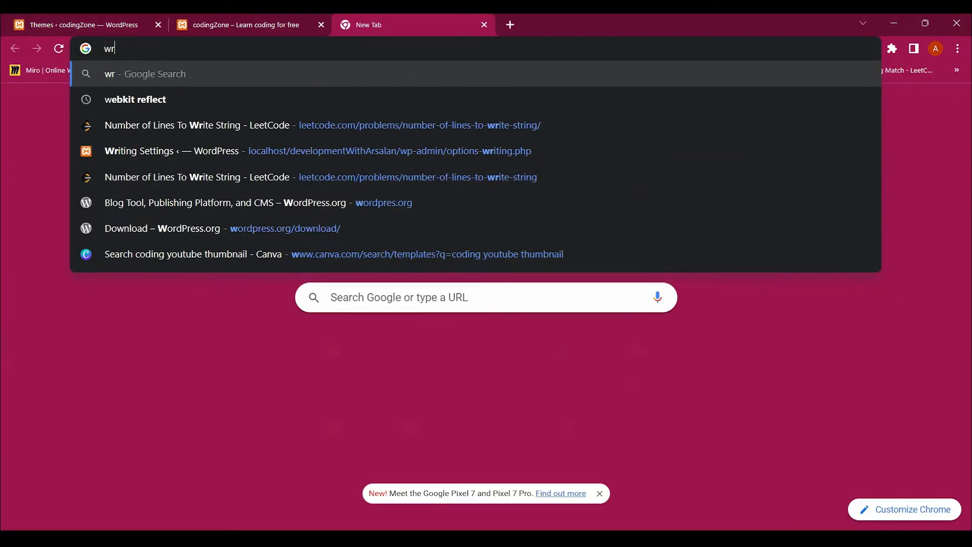
key("BackSpace")
type("rdprrs")
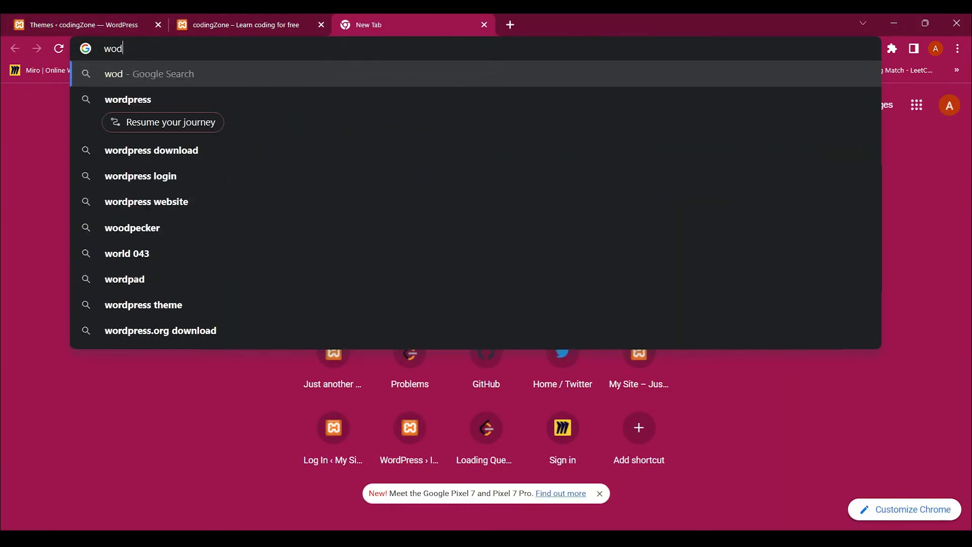
key("BackSpace")
key("BackSpace")
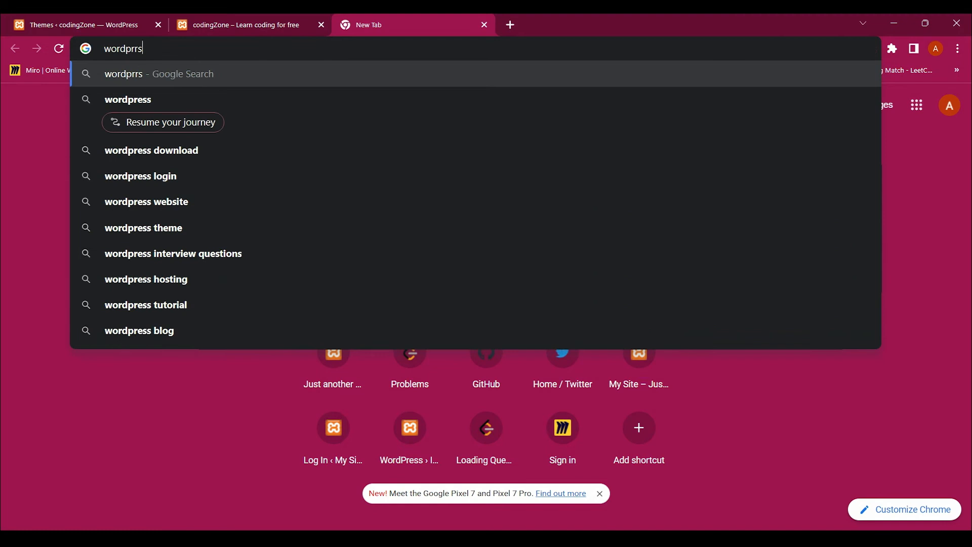
type("es   blogs")
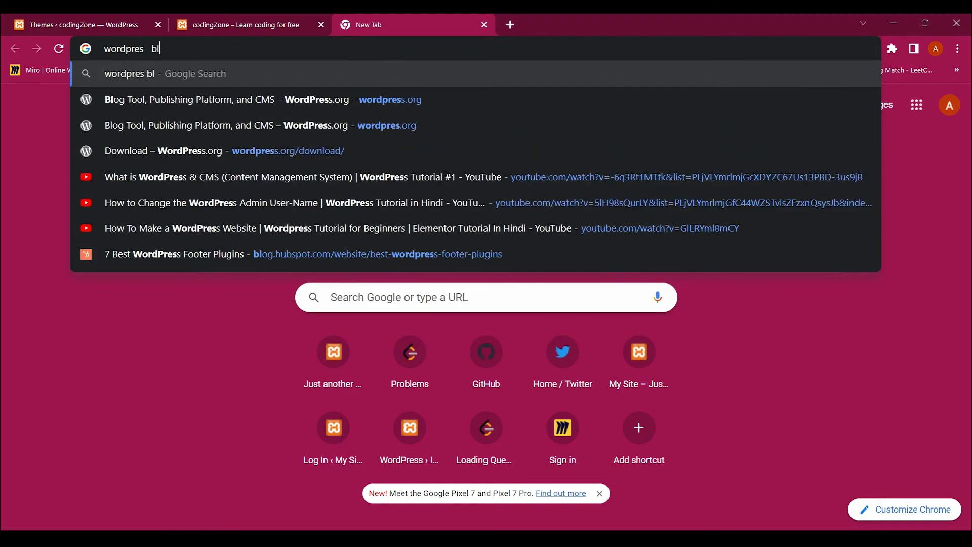
key("Return")
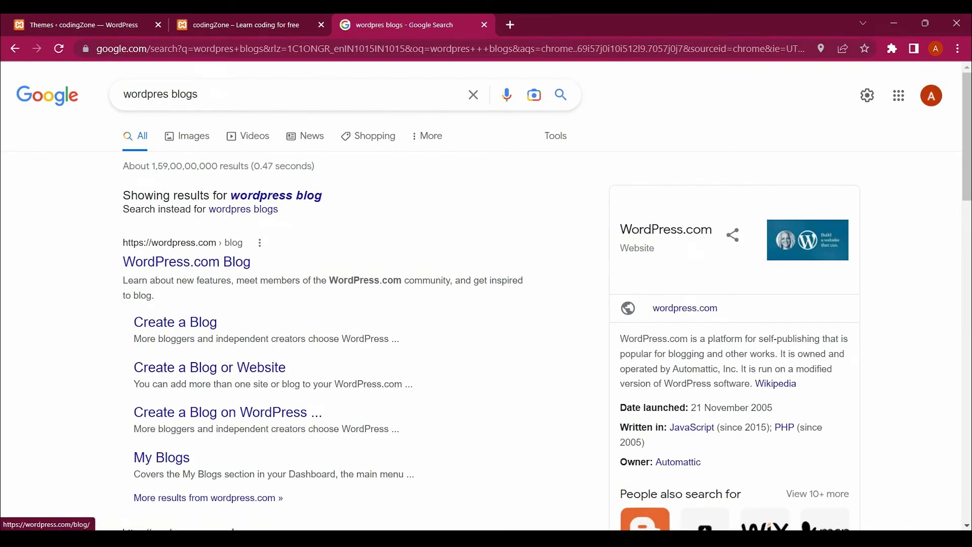
- Open the WordPress.com Blog search result and examine how its posts are laid out
left_click(186, 261)
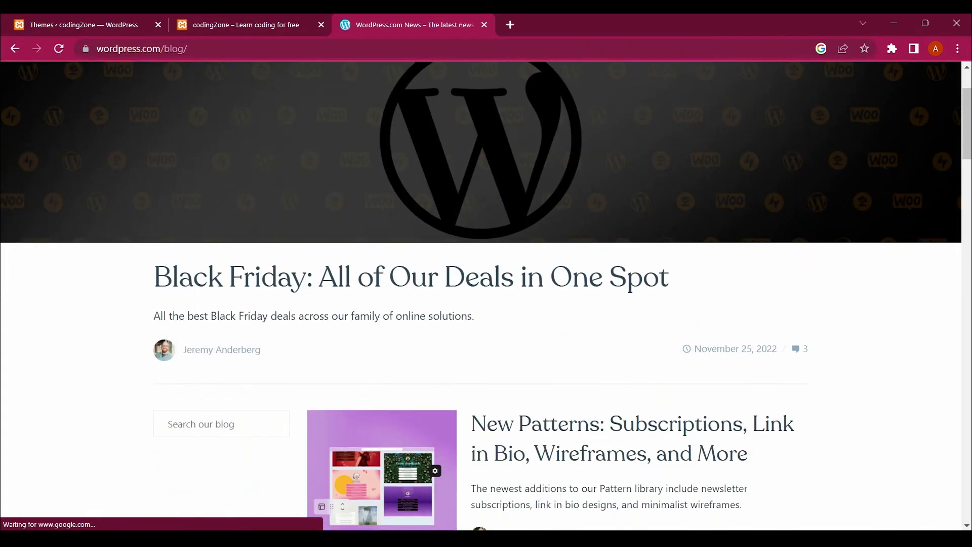
scroll(486, 293, "down", 8)
scroll(486, 294, "up", 8)
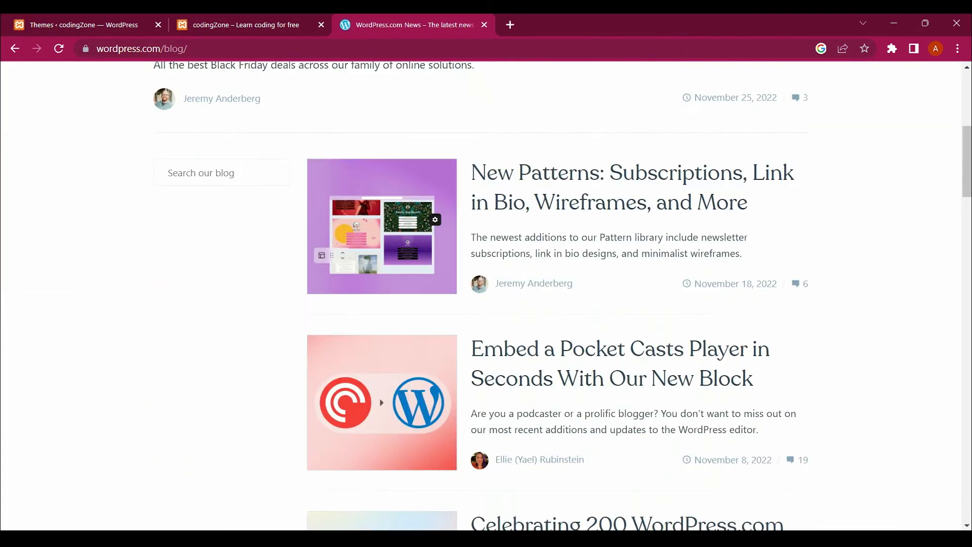
scroll(433, 485, "down", 15)
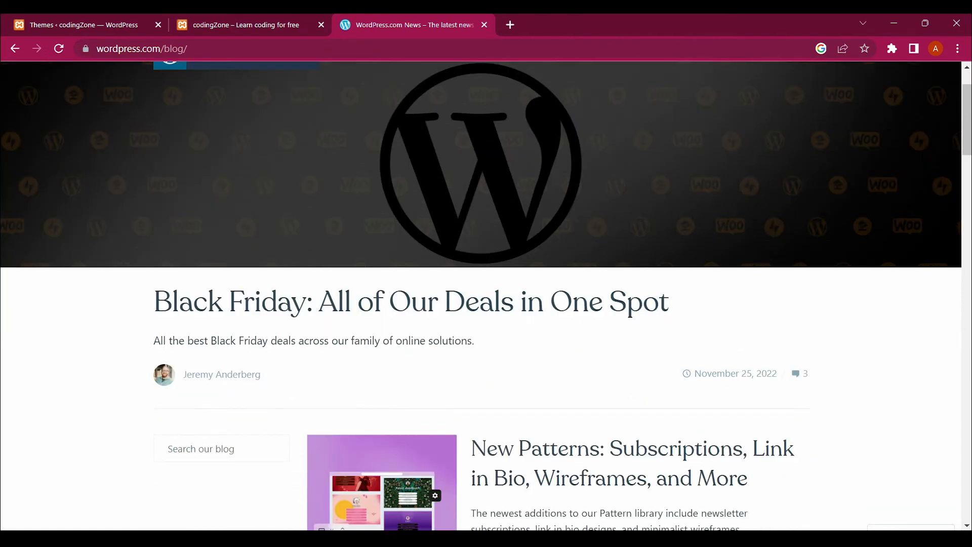
scroll(433, 485, "up", 10)
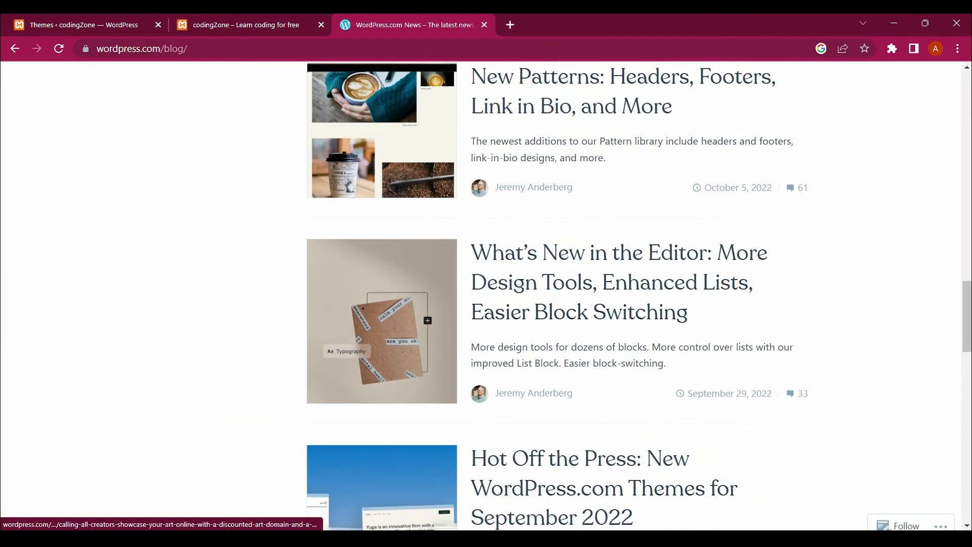
- Return to the search results and read WPExplorer's "45 Amazing WordPress Blogs You Should Follow" down to its first entry
key("alt+Left")
scroll(324, 304, "down", 10)
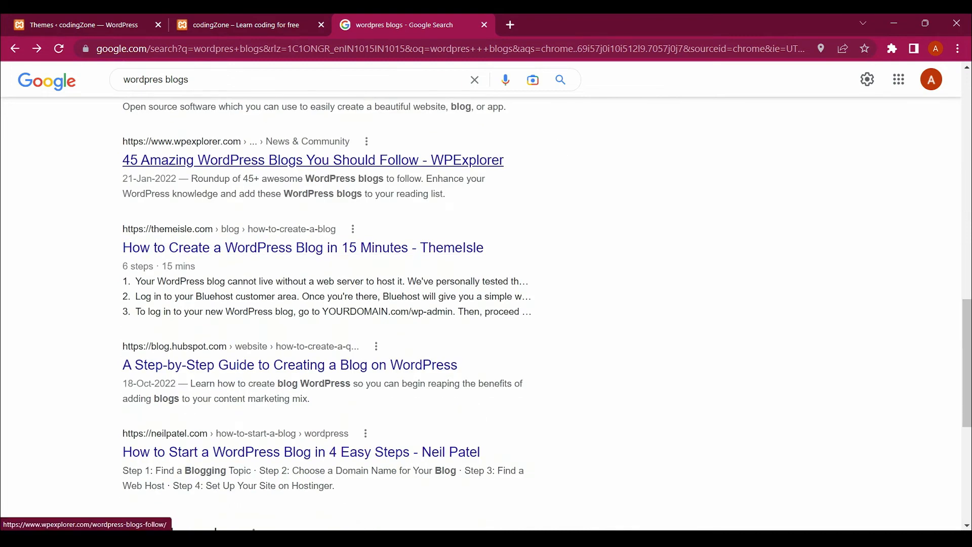
left_click(313, 160)
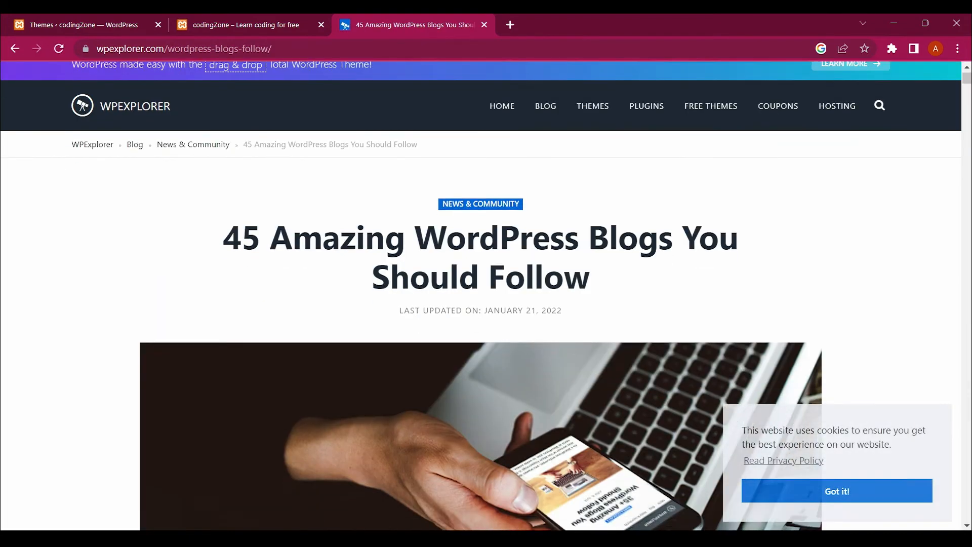
scroll(486, 296, "down", 10)
scroll(486, 296, "down", 3)
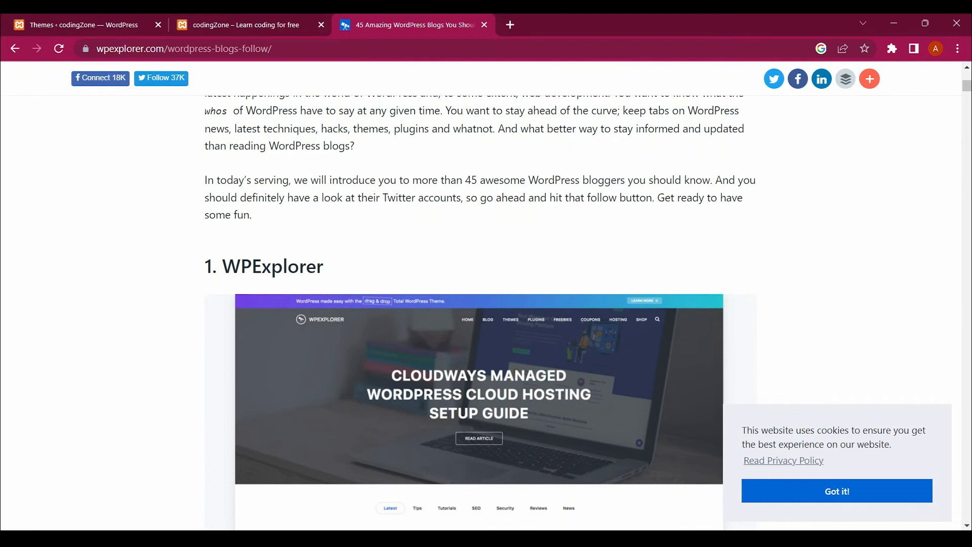
scroll(486, 296, "down", 5)
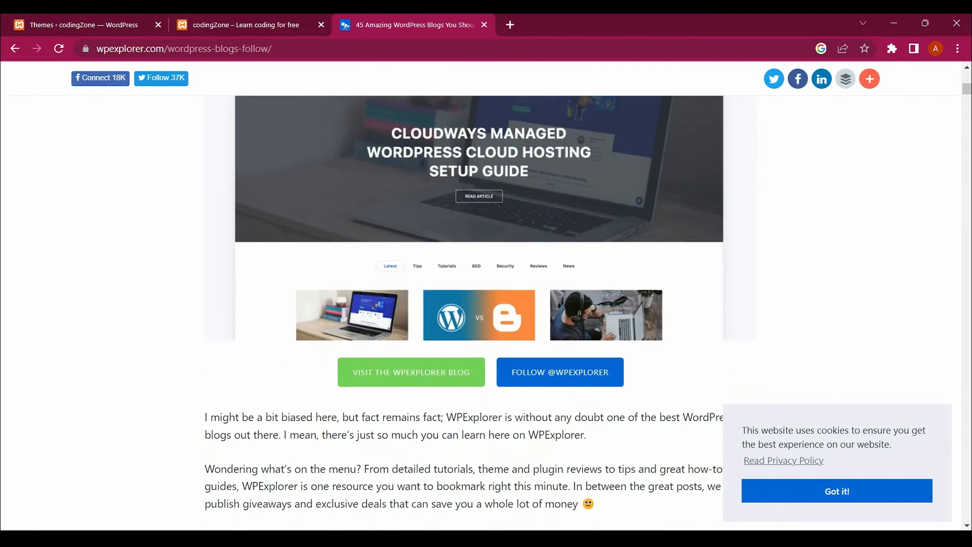
- Visit the WPExplorer blog from the article, accept the cookie notice, and examine its header, categories and post grid
left_click(411, 372)
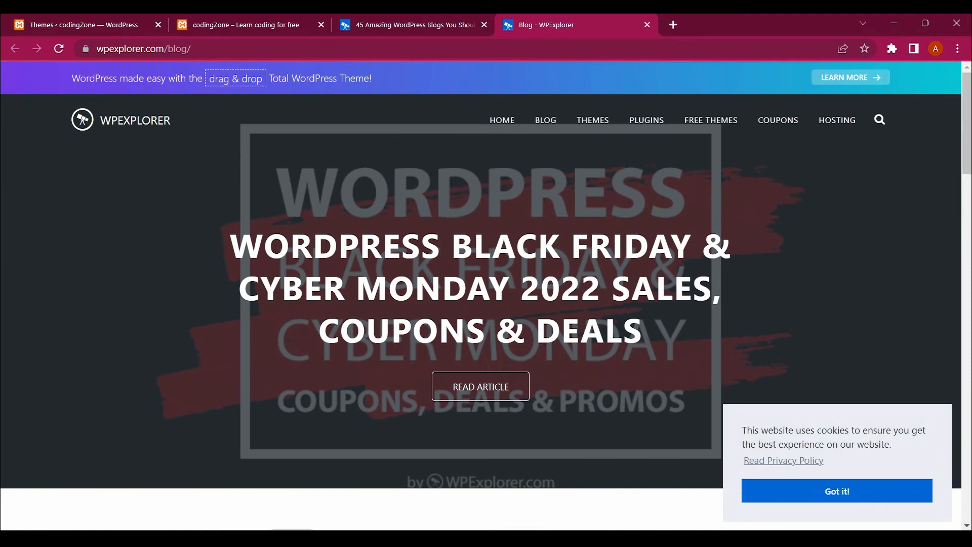
left_click(837, 491)
scroll(557, 263, "down", 5)
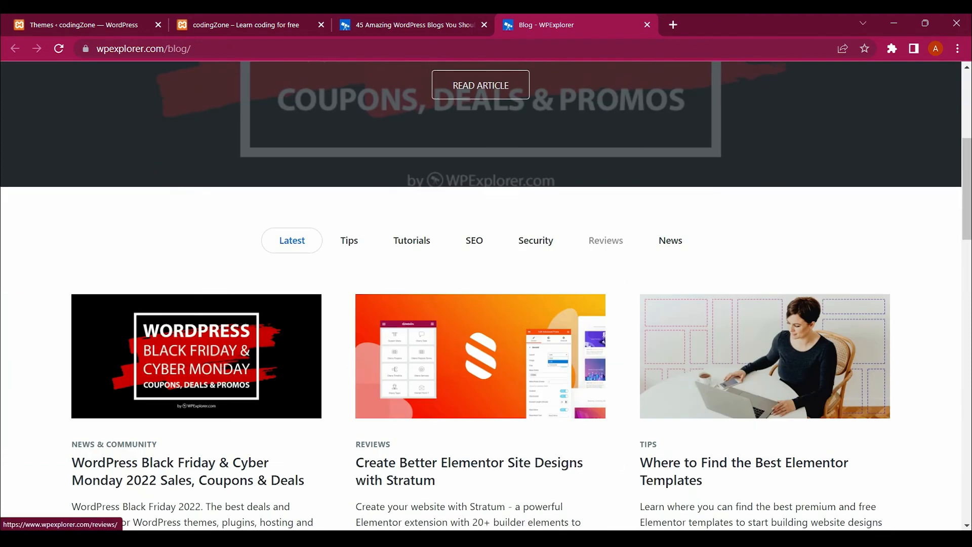
scroll(606, 240, "up", 5)
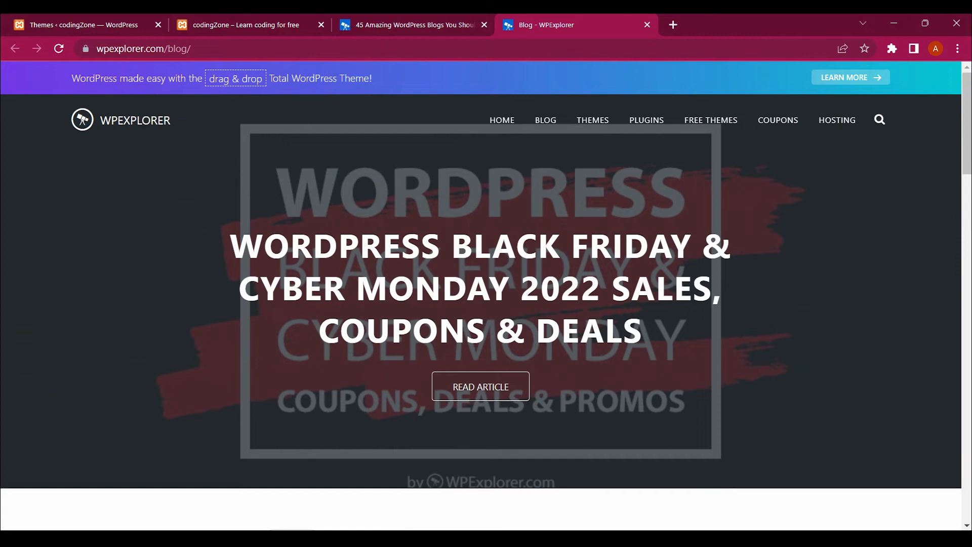
scroll(582, 240, "down", 18)
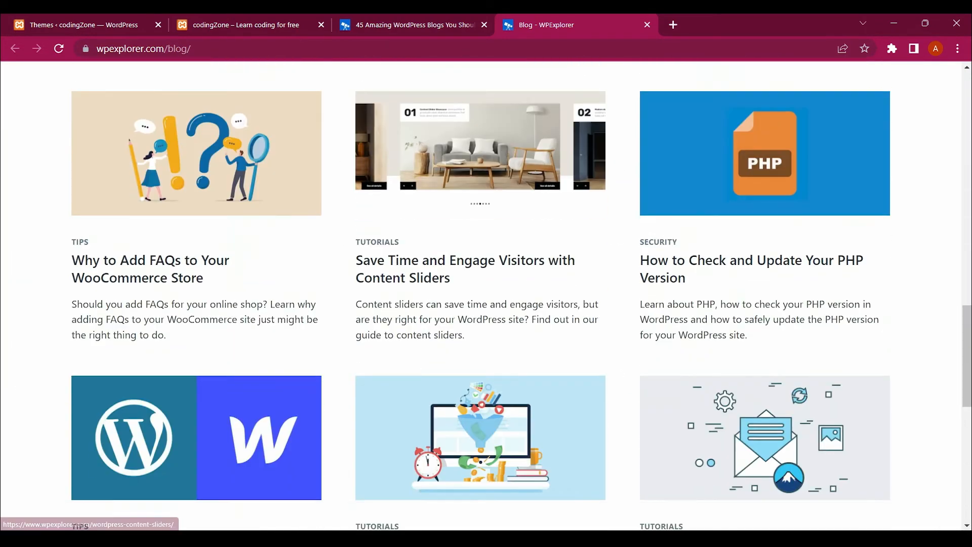
scroll(583, 254, "down", 8)
scroll(582, 253, "up", 10)
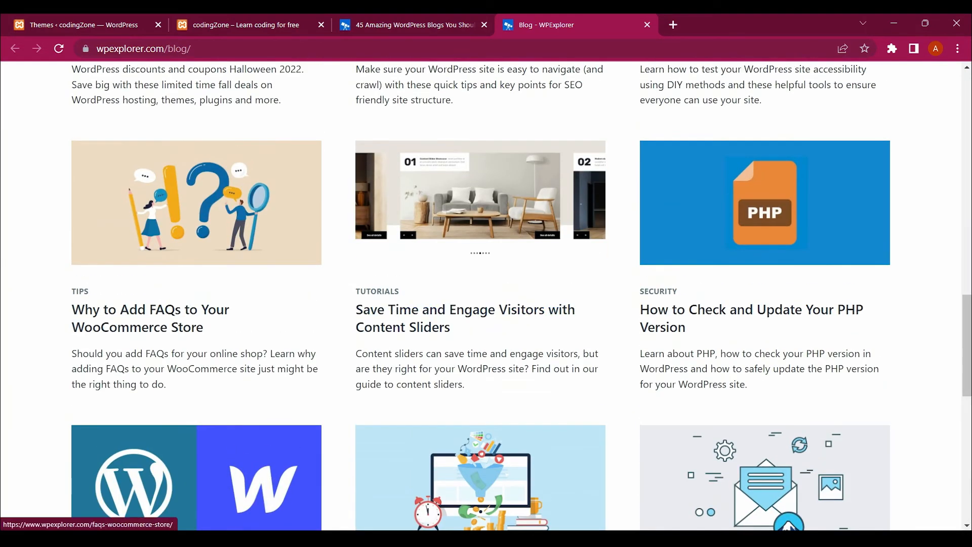
- Open the "Save Time and Engage Visitors with Content Sliders" post and examine the top of the article
left_click(481, 213)
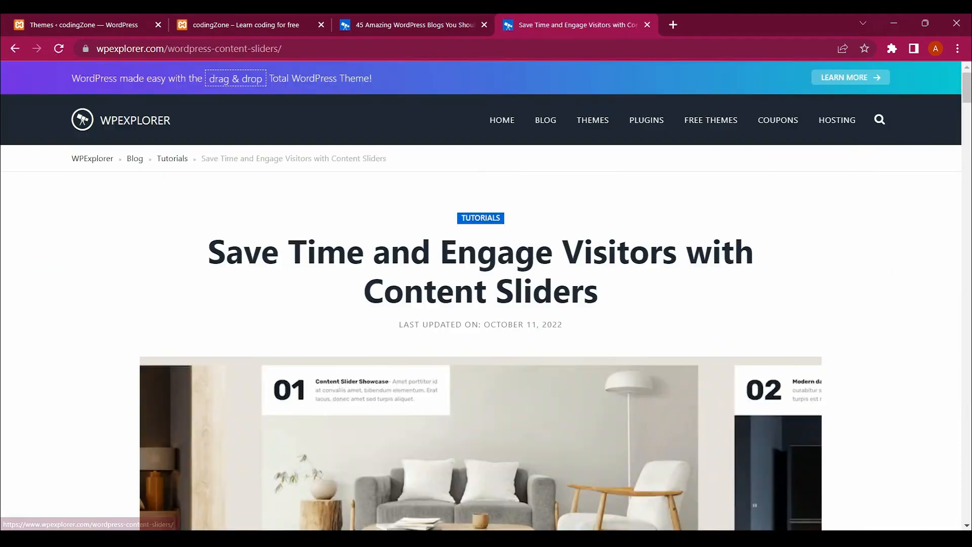
scroll(481, 296, "down", 3)
scroll(481, 295, "up", 2)
scroll(480, 295, "up", 2)
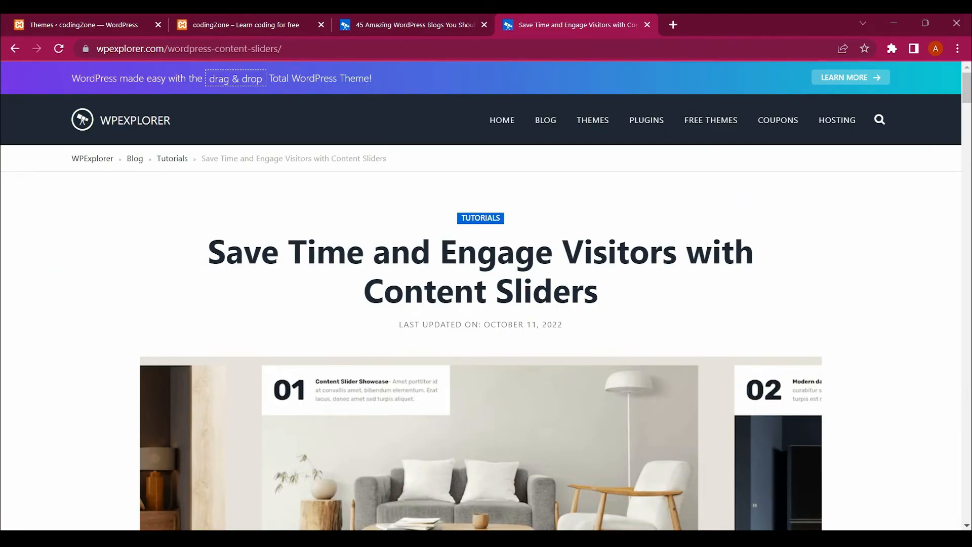
- Close both WPExplorer tabs and return to the codingZone Themes page
left_click(484, 25)
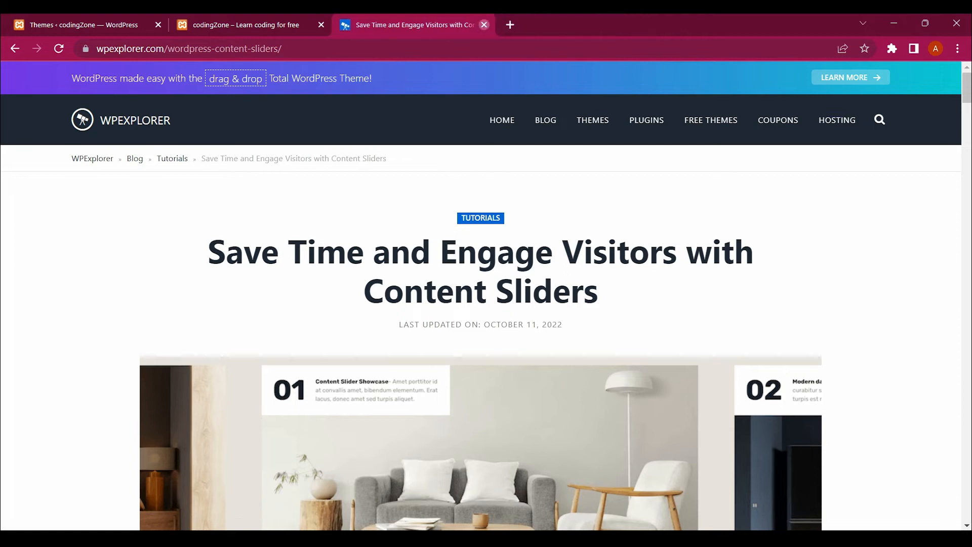
left_click(484, 25)
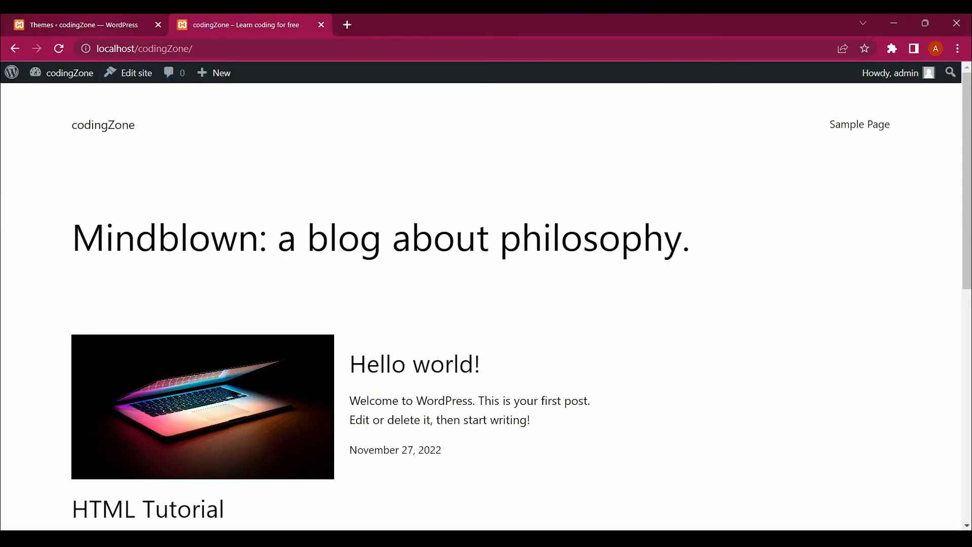
left_click(112, 25)
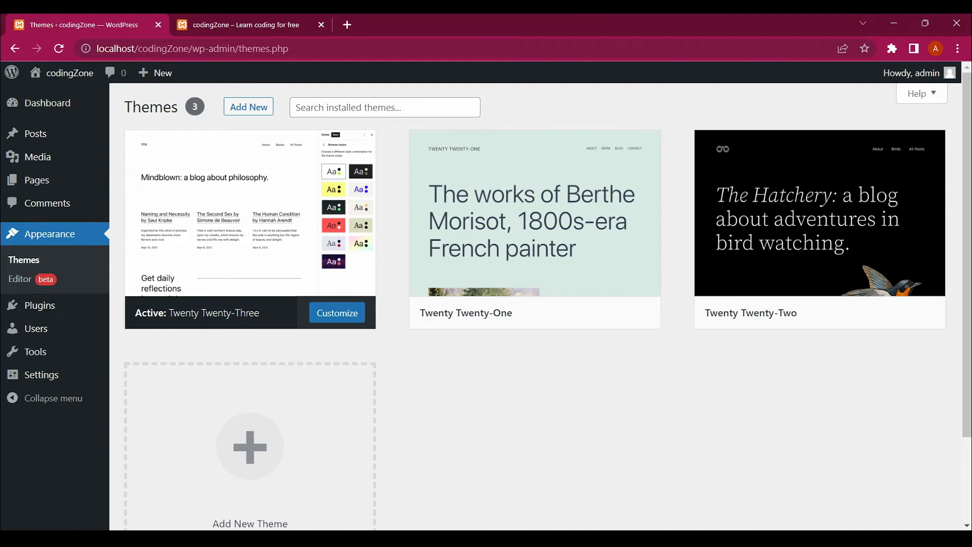
left_click(246, 25)
left_click(115, 19)
- Activate the Twenty Twenty-One theme and reload the codingZone front page
mouse_move(535, 223)
left_click(558, 312)
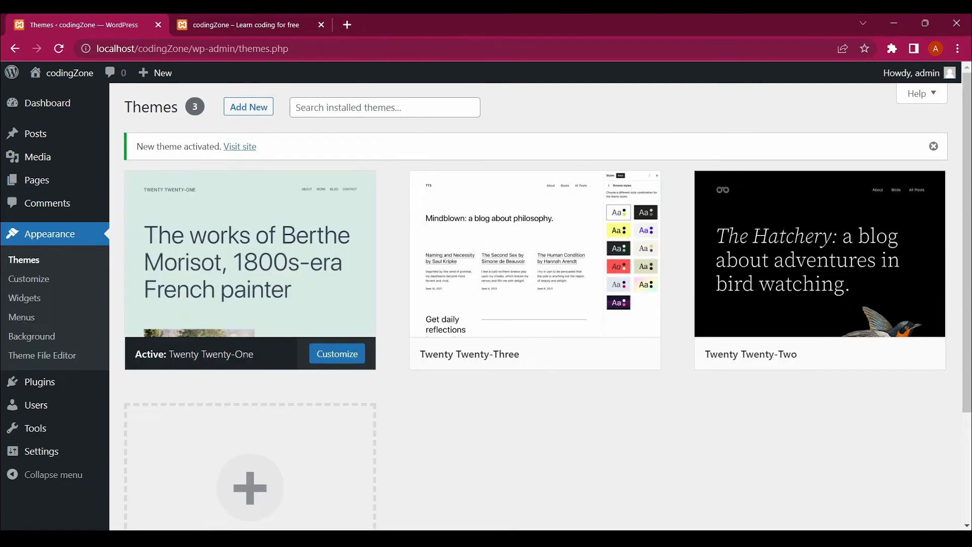
key("ctrl+Tab")
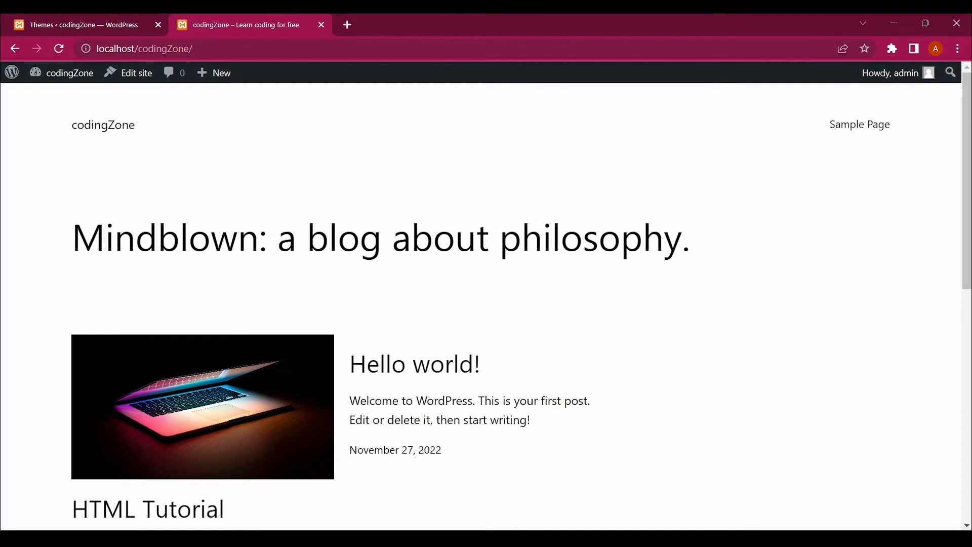
key("F5")
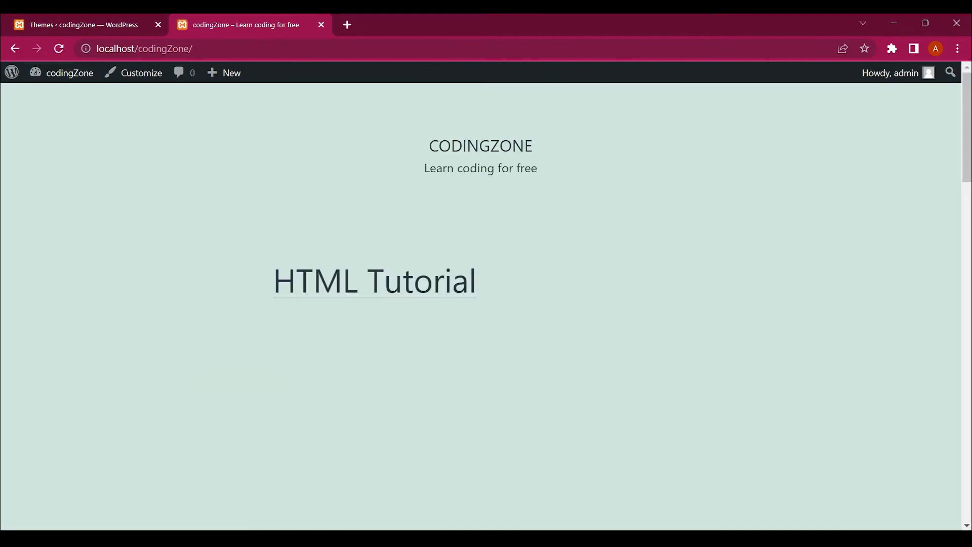
- Examine how the HTML Tutorial post, its featured image and its excerpt are laid out on the front page
scroll(480, 304, "down", 15)
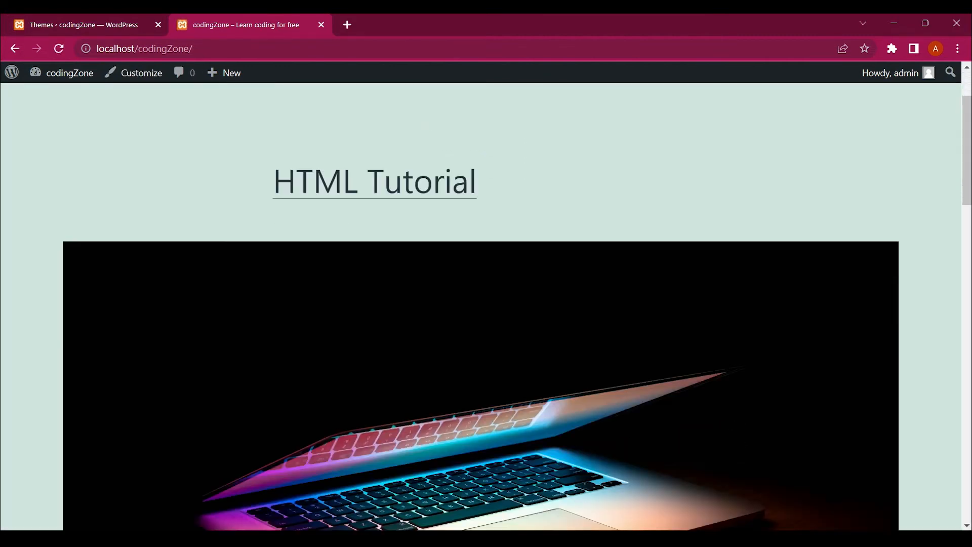
scroll(481, 304, "down", 10)
scroll(481, 304, "up", 20)
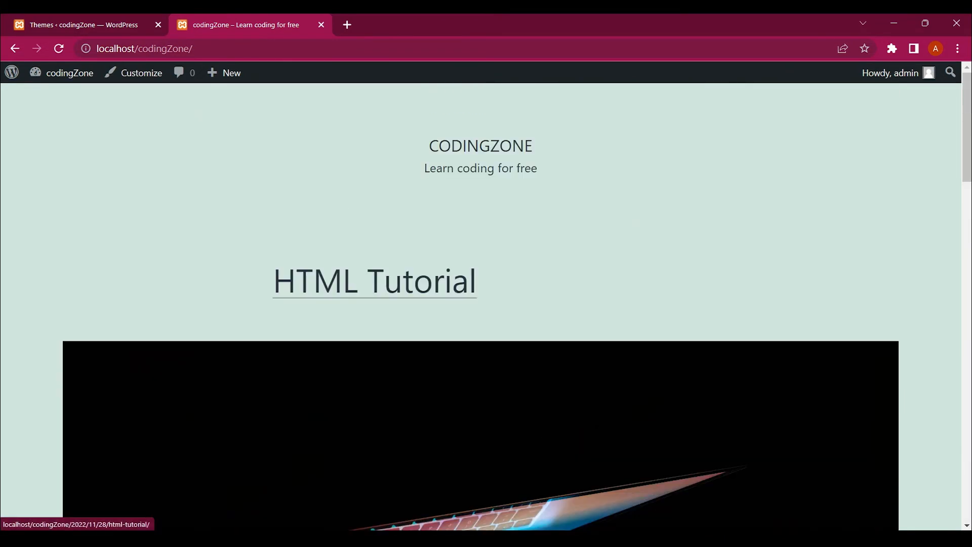
scroll(481, 304, "down", 10)
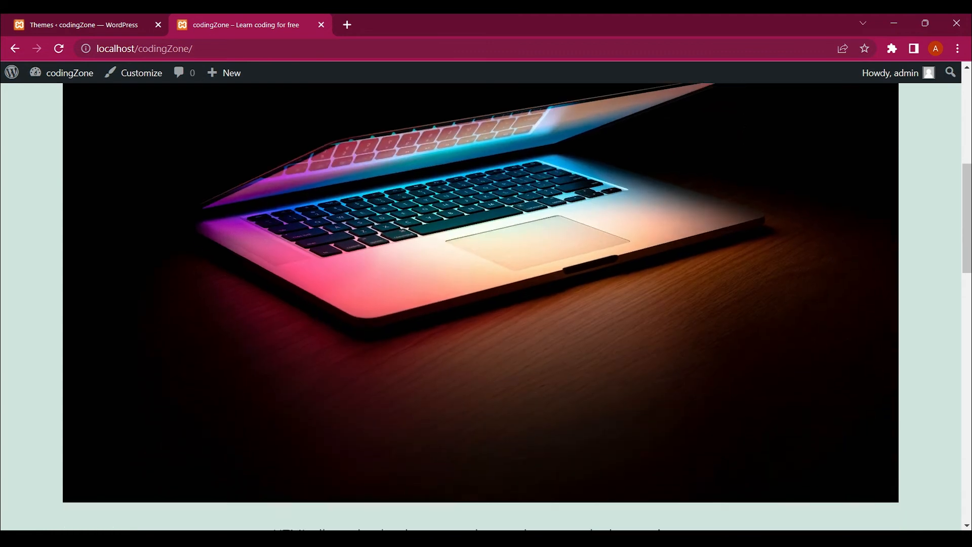
scroll(481, 304, "up", 5)
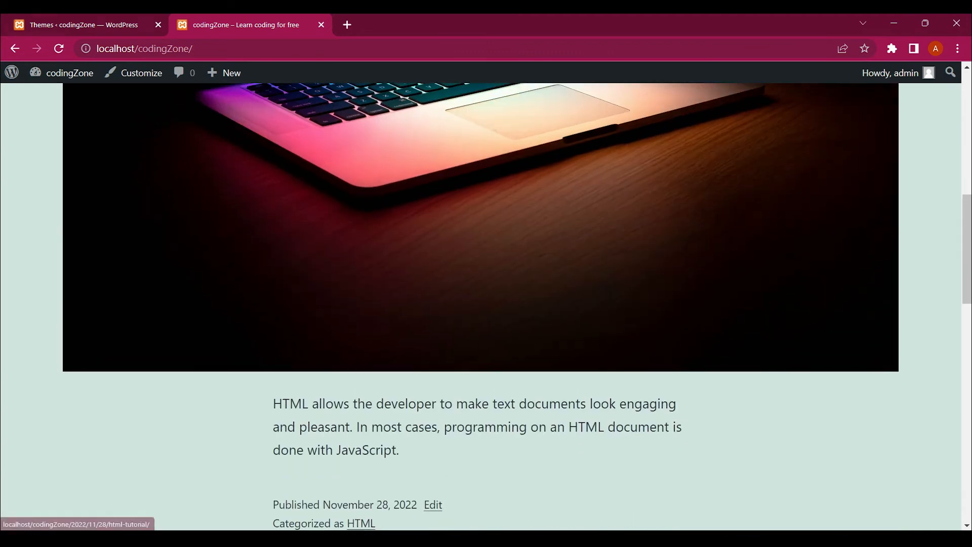
- Compare the admin Themes page with the live site, and highlight the "Learn coding for free" tagline in the site header
left_click(76, 25)
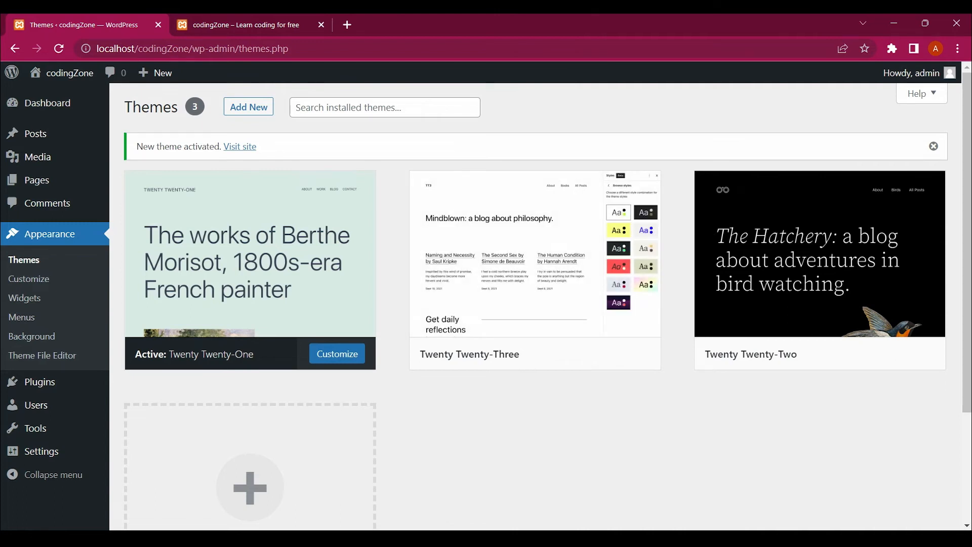
left_click(246, 25)
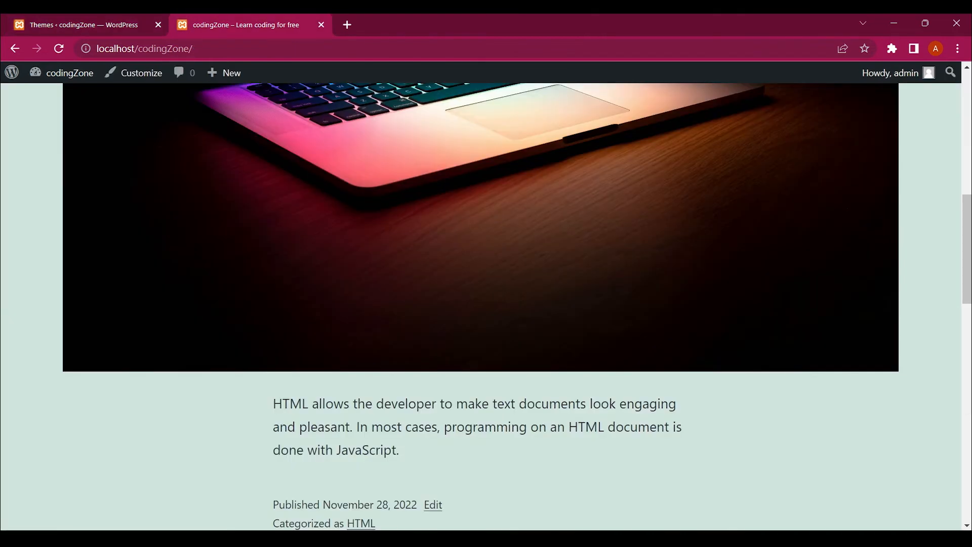
left_click(83, 25)
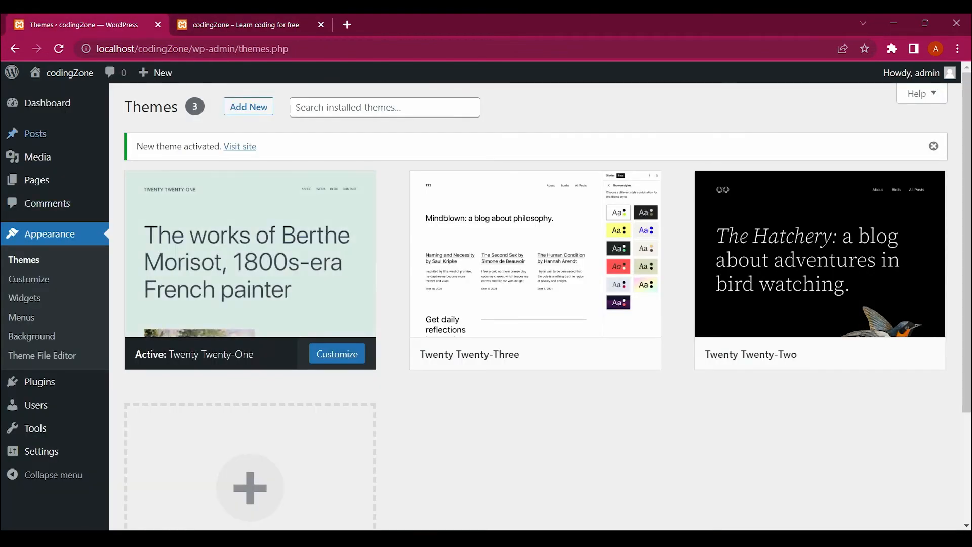
mouse_move(35, 134)
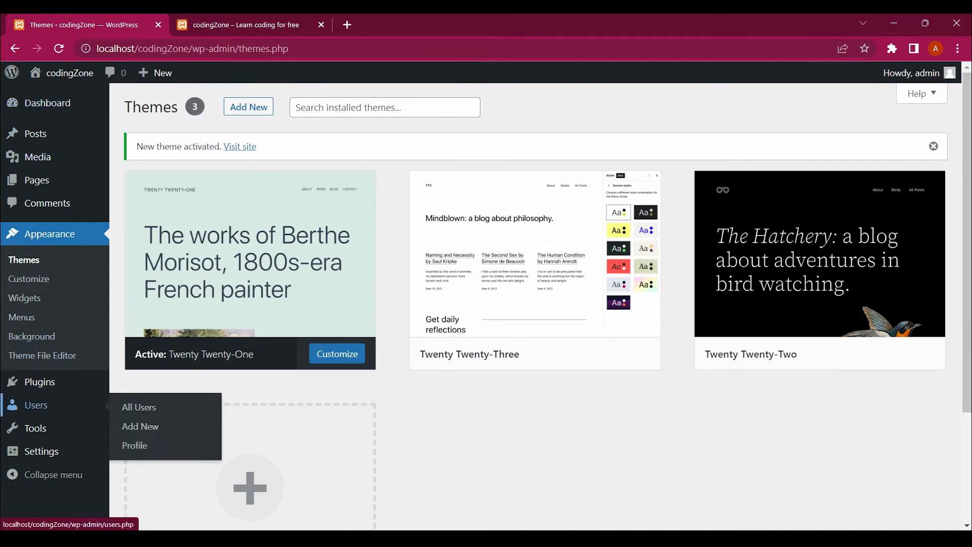
left_click(246, 25)
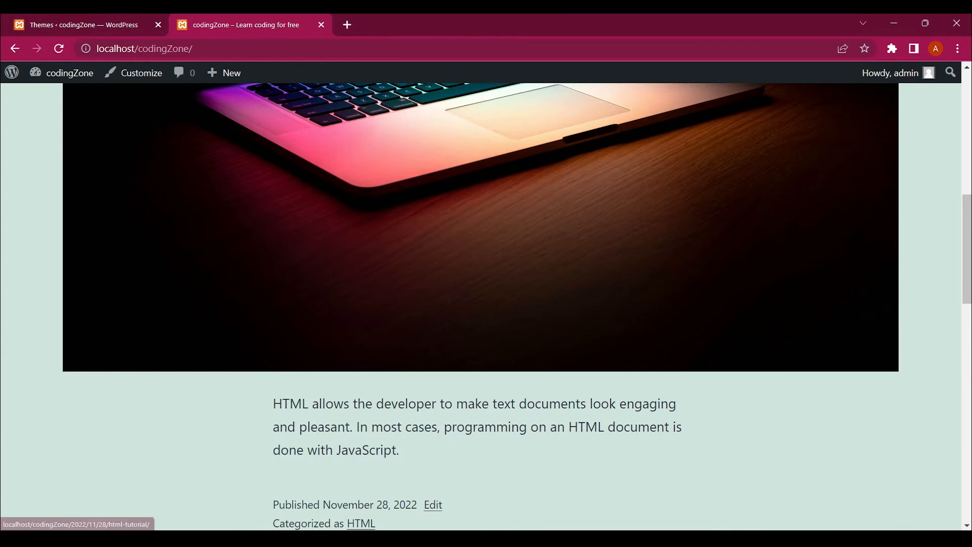
scroll(481, 304, "up", 8)
left_click_drag(538, 168, 424, 168)
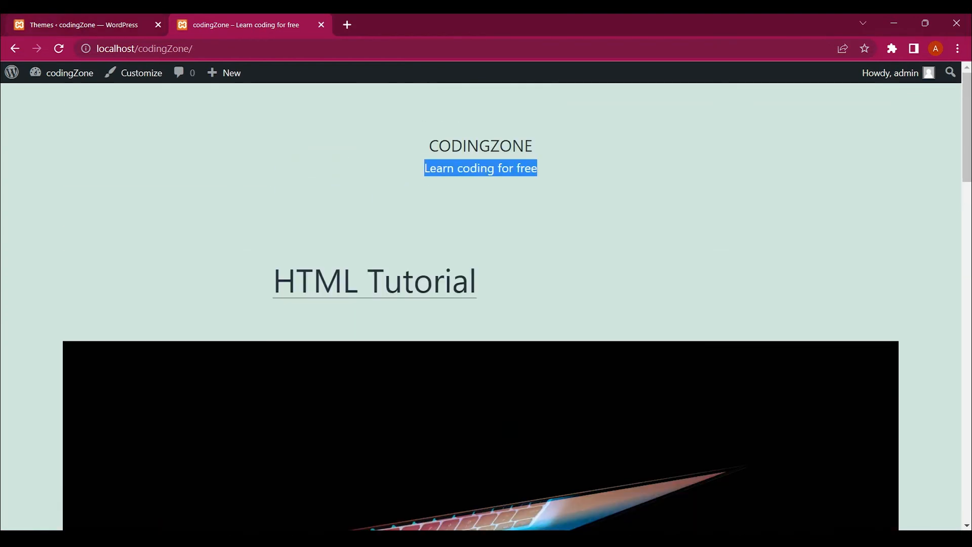
- Activate the Twenty Twenty-Three theme again and reload the codingZone front page
left_click(81, 25)
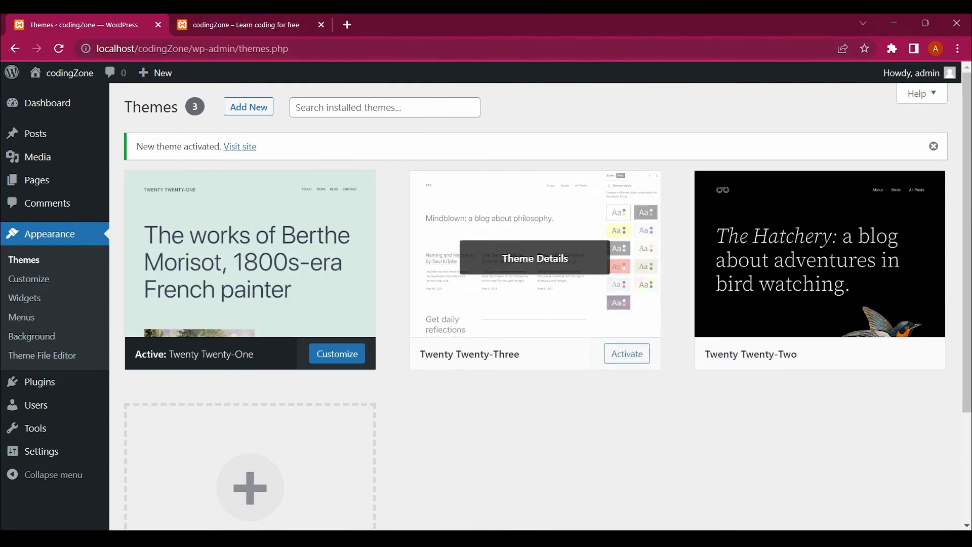
left_click(627, 353)
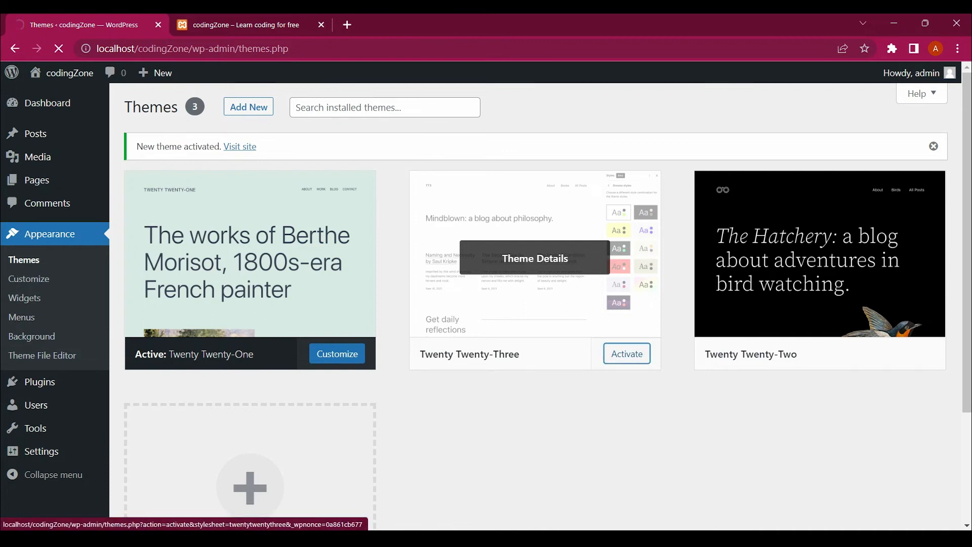
key("ctrl+Tab")
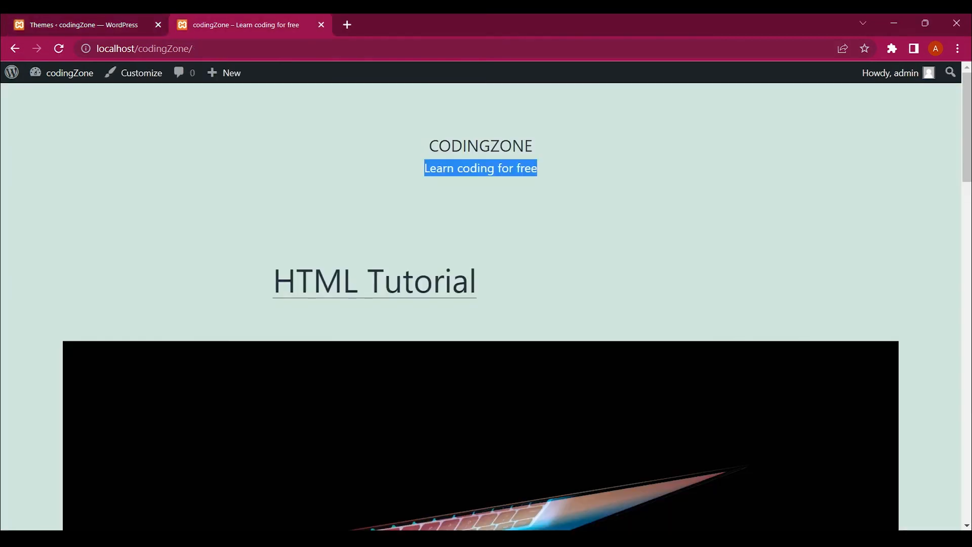
left_click(582, 202)
left_click_drag(537, 168, 424, 168)
key("F5")
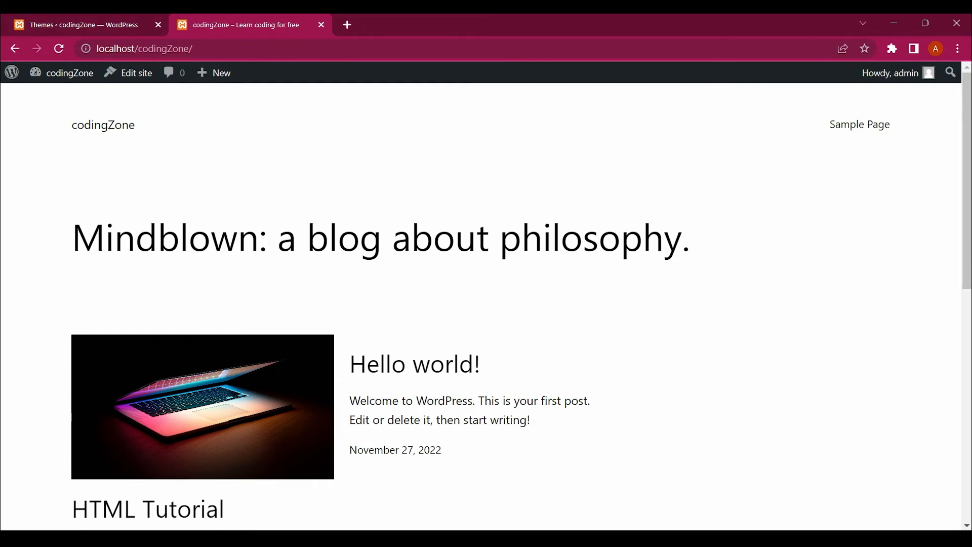
- Return to the admin Themes page, look over the installed themes, and open the list of installed plugins
key("ctrl+Tab")
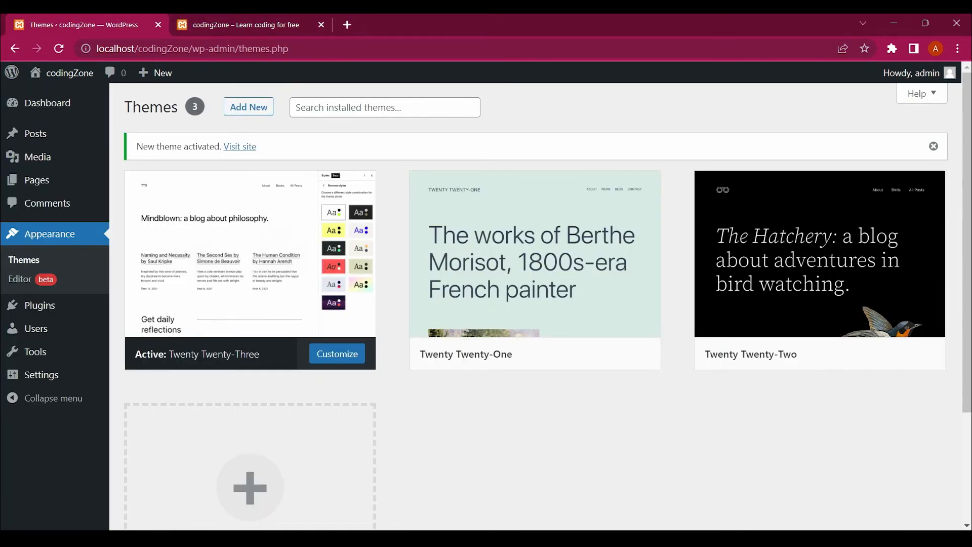
scroll(546, 299, "down", 2)
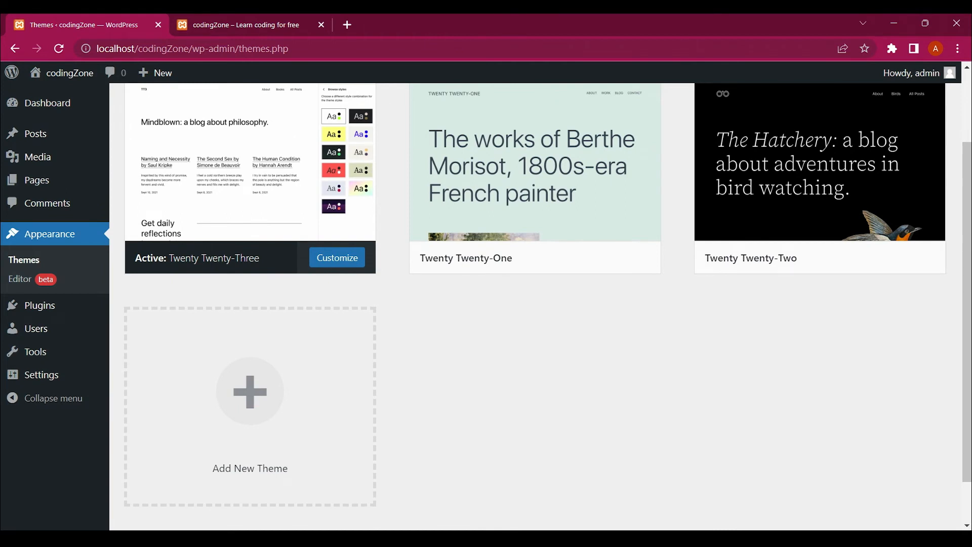
scroll(546, 298, "up", 2)
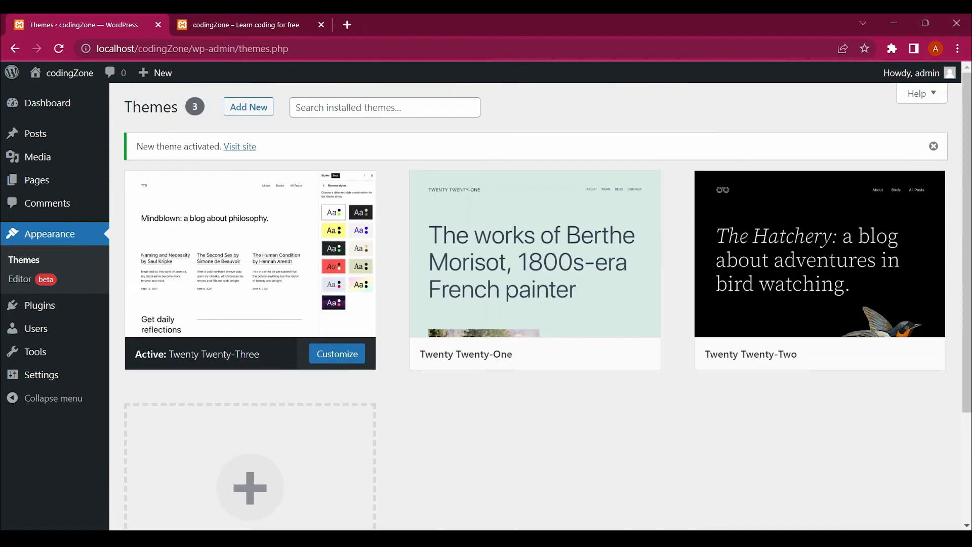
mouse_move(36, 134)
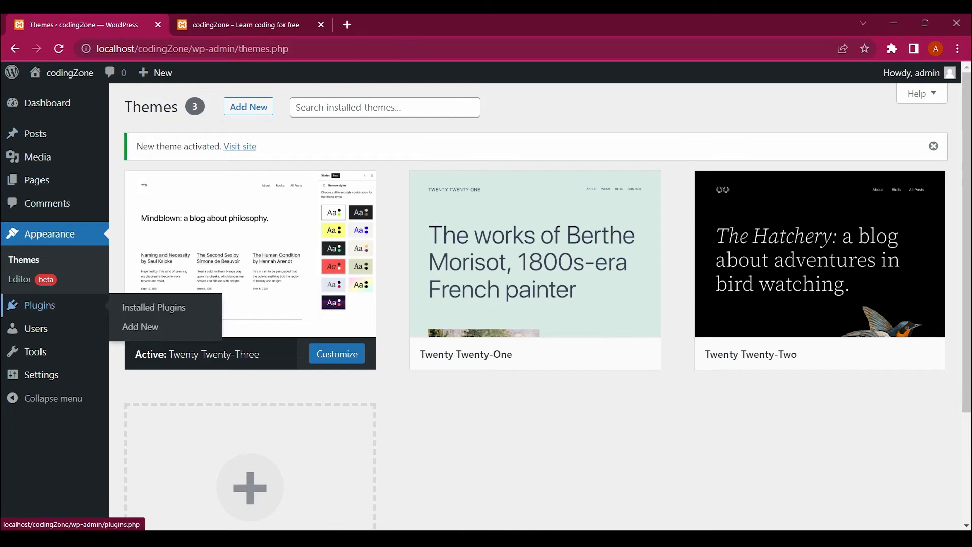
left_click(35, 305)
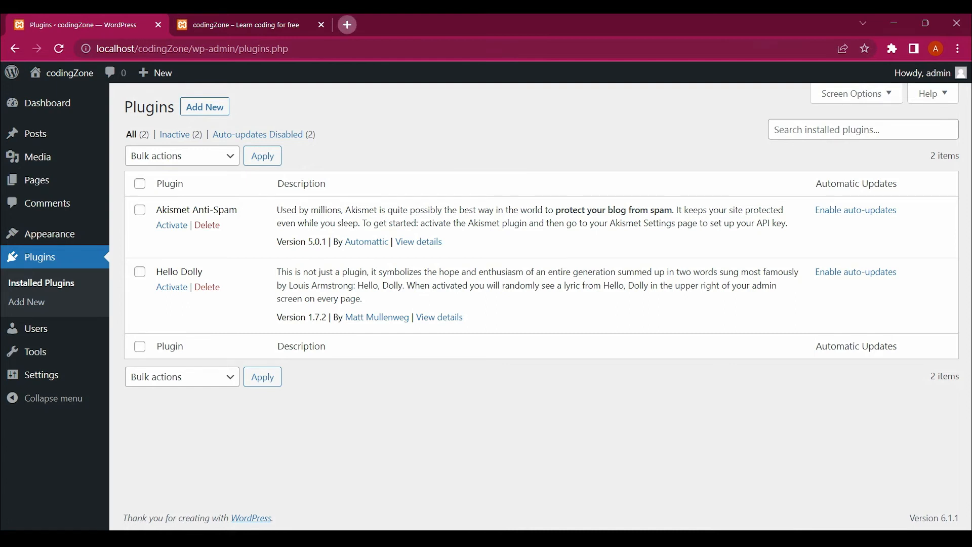
- Search the web for "plugins" in a new browser tab and skim the results
key("ctrl+t")
type("plugins")
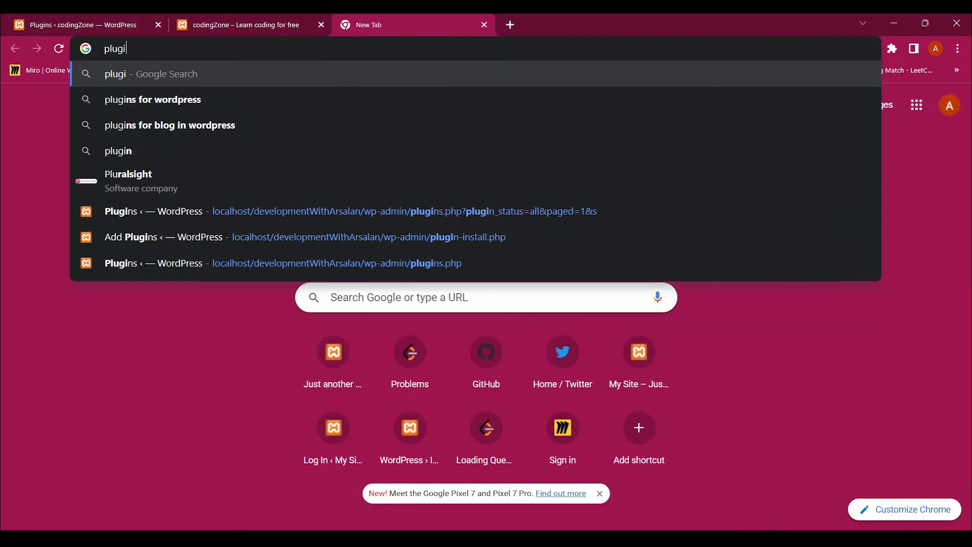
key("Return")
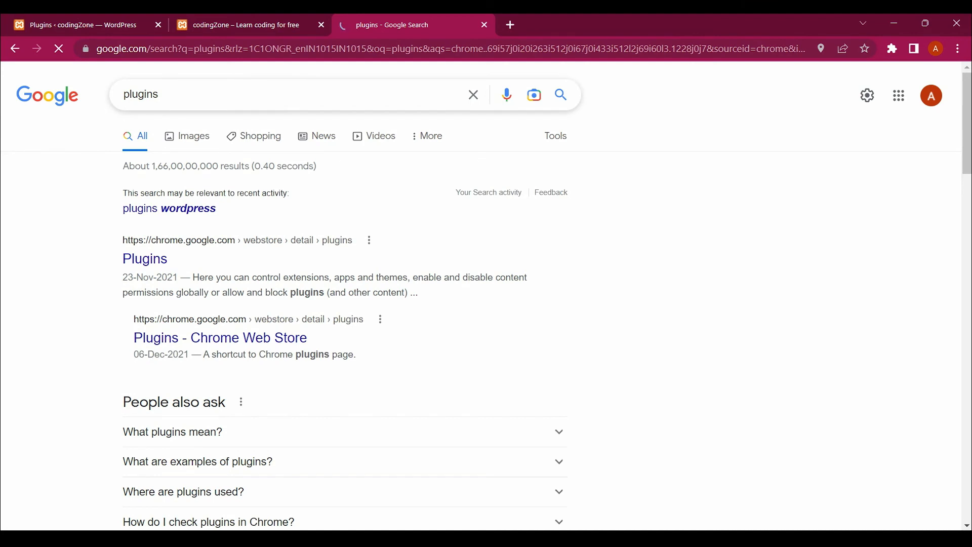
scroll(486, 304, "down", 8)
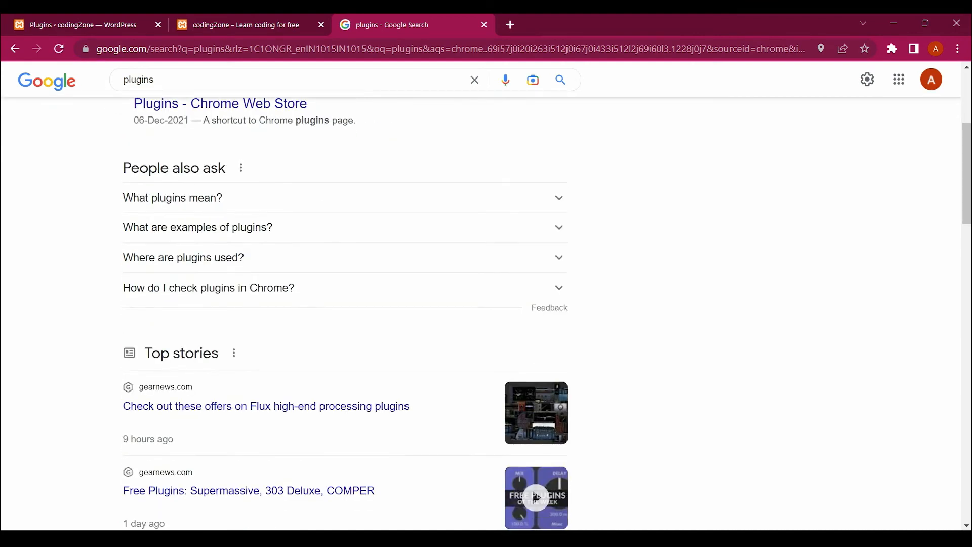
scroll(486, 303, "up", 9)
- Replace the search query with "what are plugins in wordpress" and run the search
left_click(163, 95)
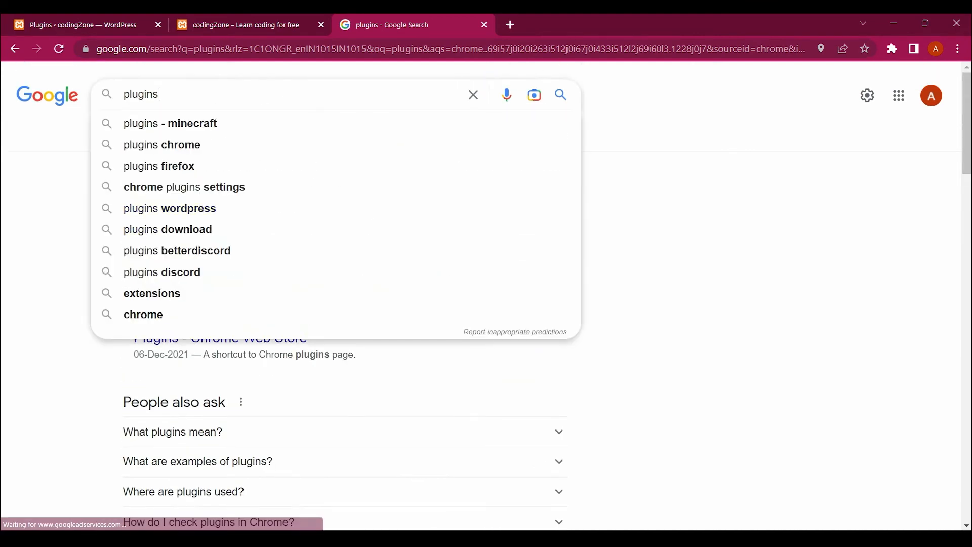
key("BackSpace")
key("BackSpace")
key("BackSpace")
key("BackSpace")
key("BackSpace")
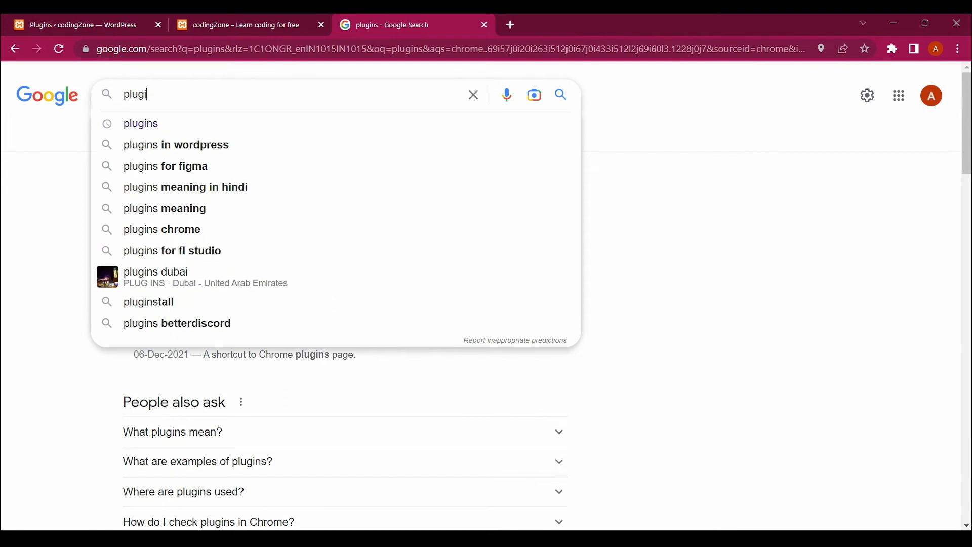
key("ctrl+a")
type("what ")
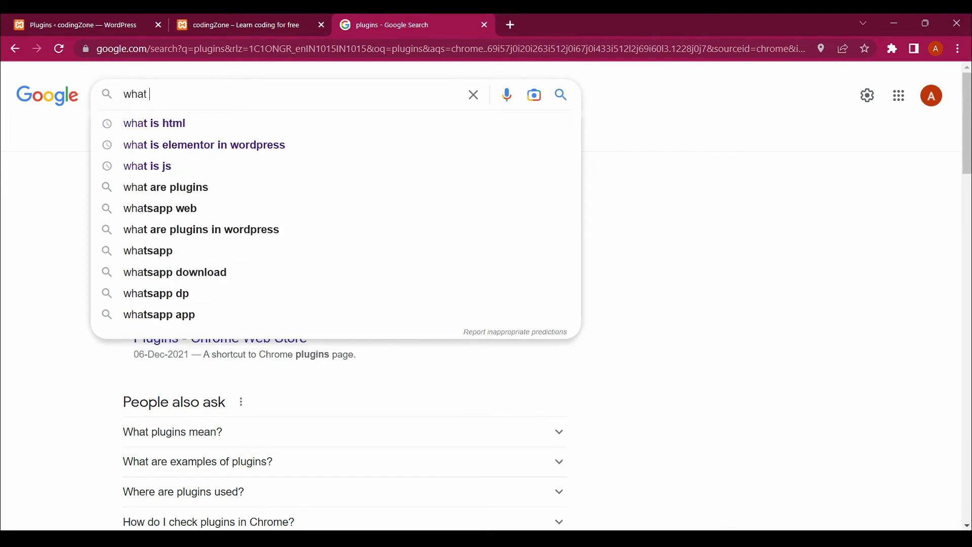
type("are plugi")
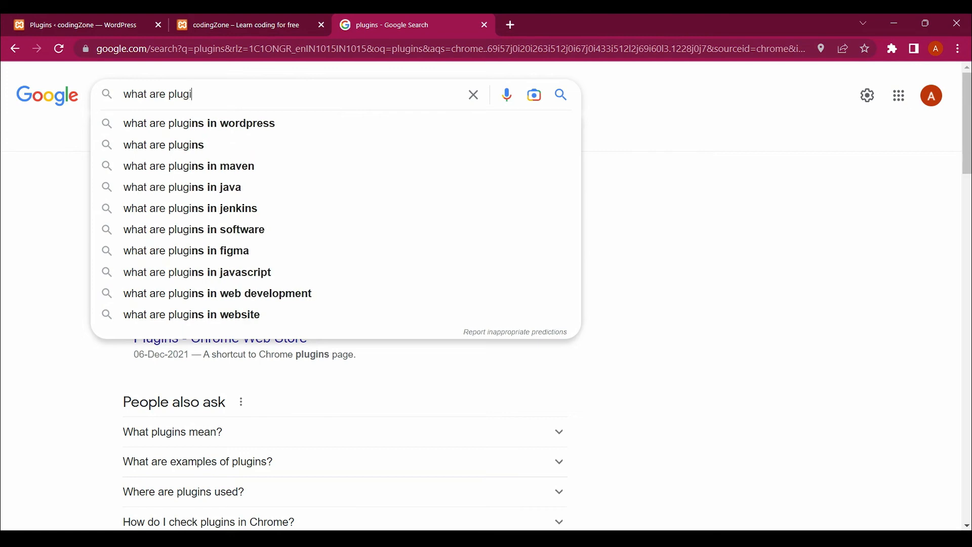
key("Down")
key("Return")
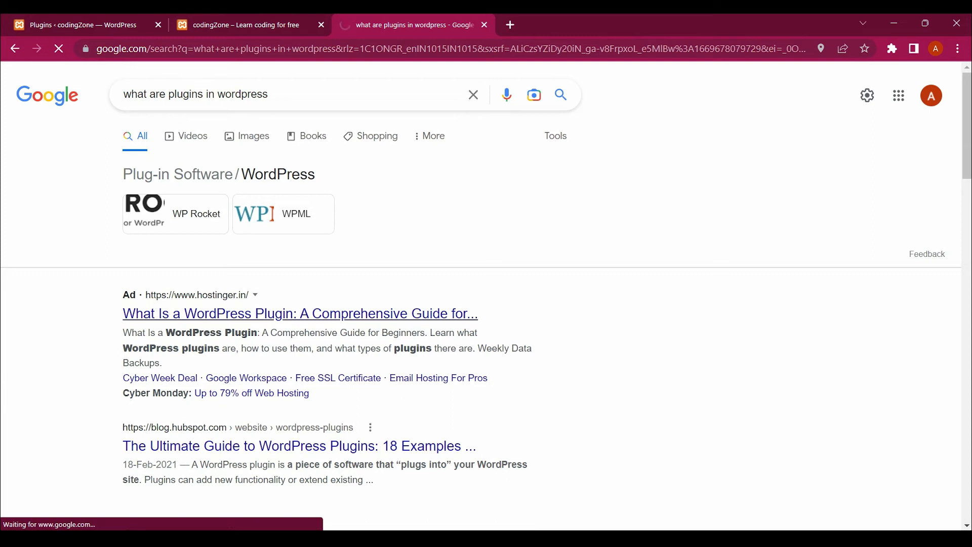
- Open Hostinger's "What Is a WordPress Plugin" guide from the search results and read its introduction and contents list
scroll(300, 314, "down", 2)
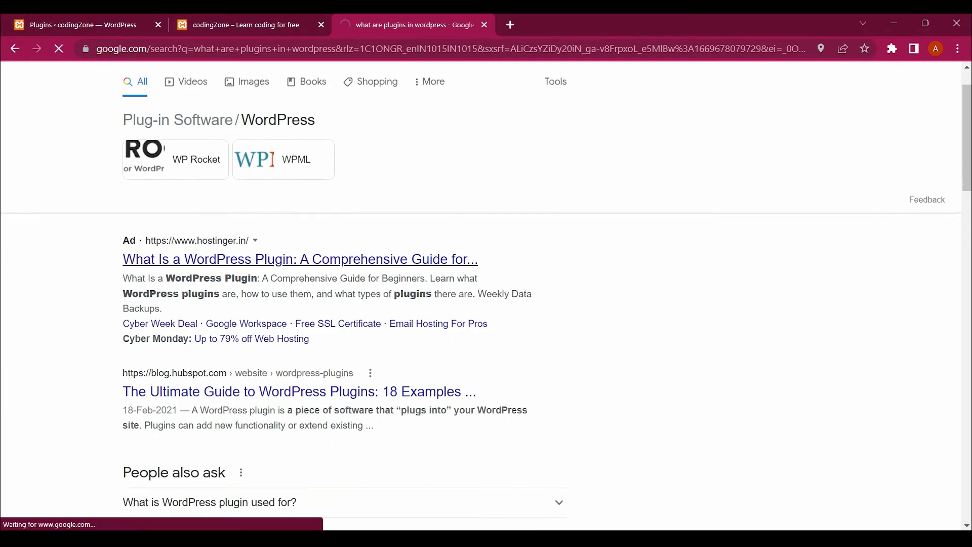
scroll(198, 330, "down", 6)
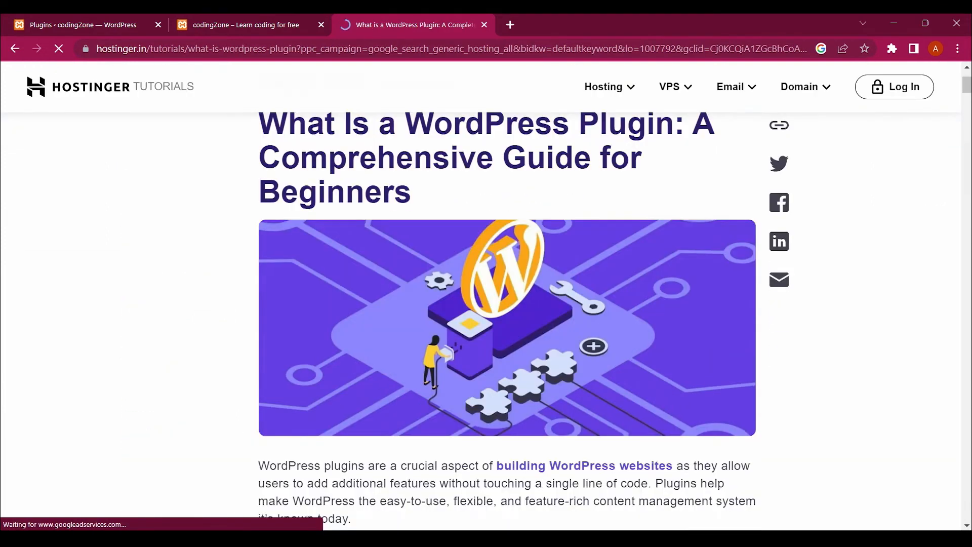
scroll(197, 330, "down", 2)
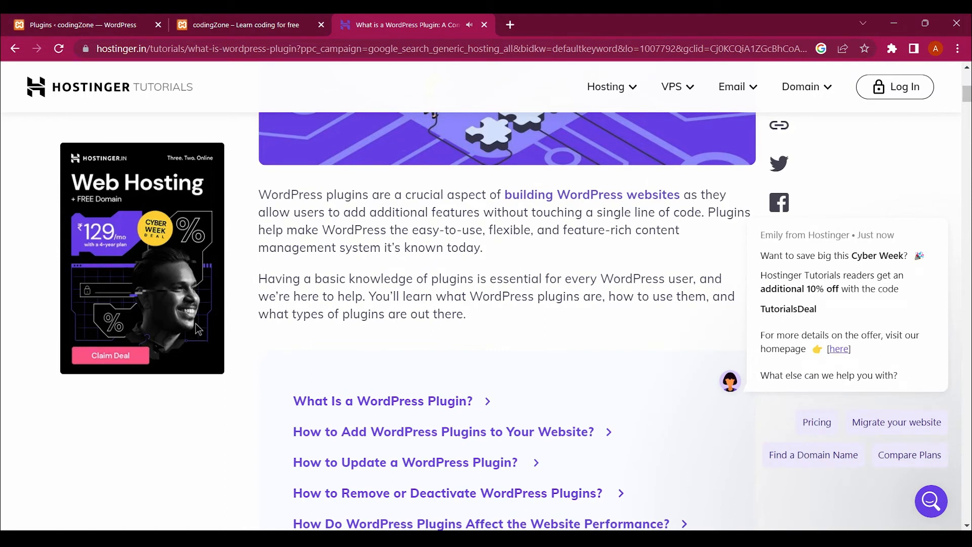
left_click_drag(704, 212, 685, 195)
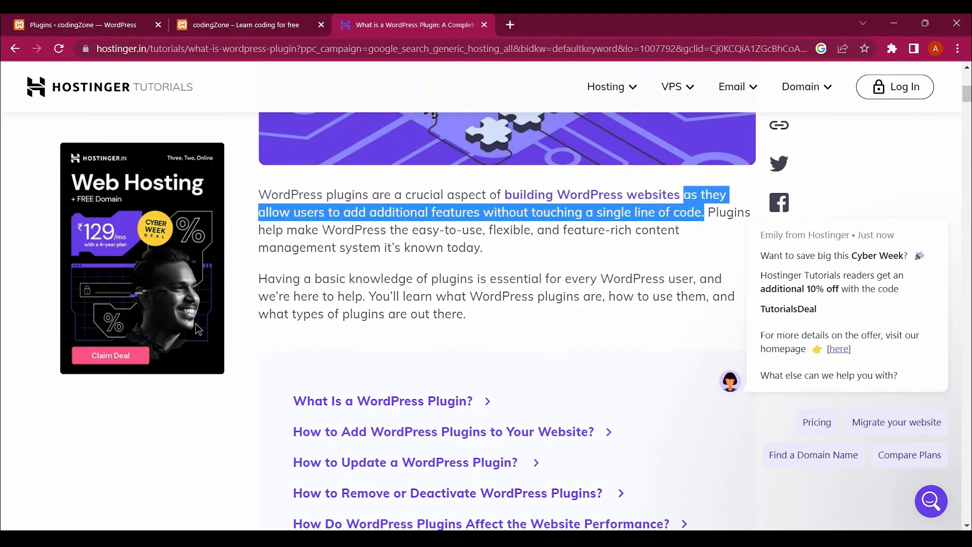
left_click(197, 329)
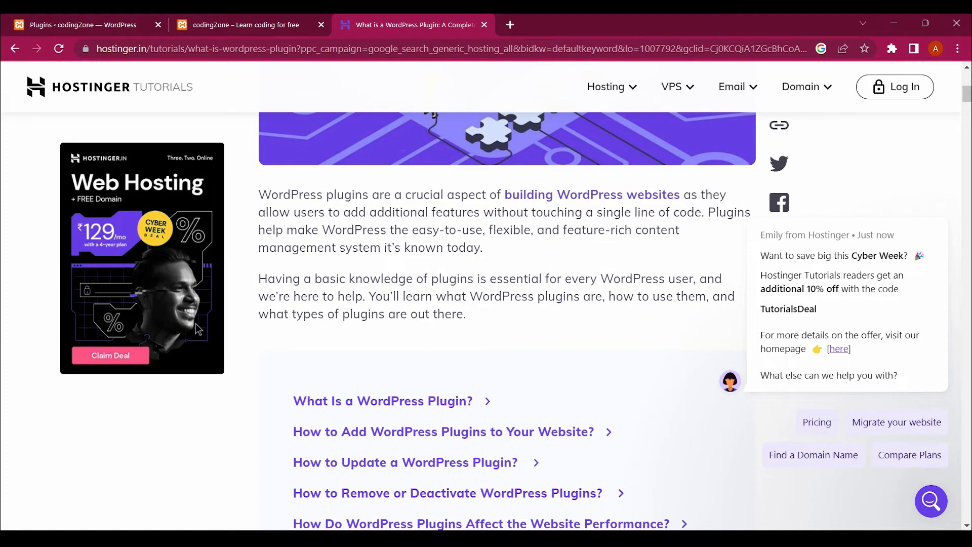
scroll(198, 329, "down", 2)
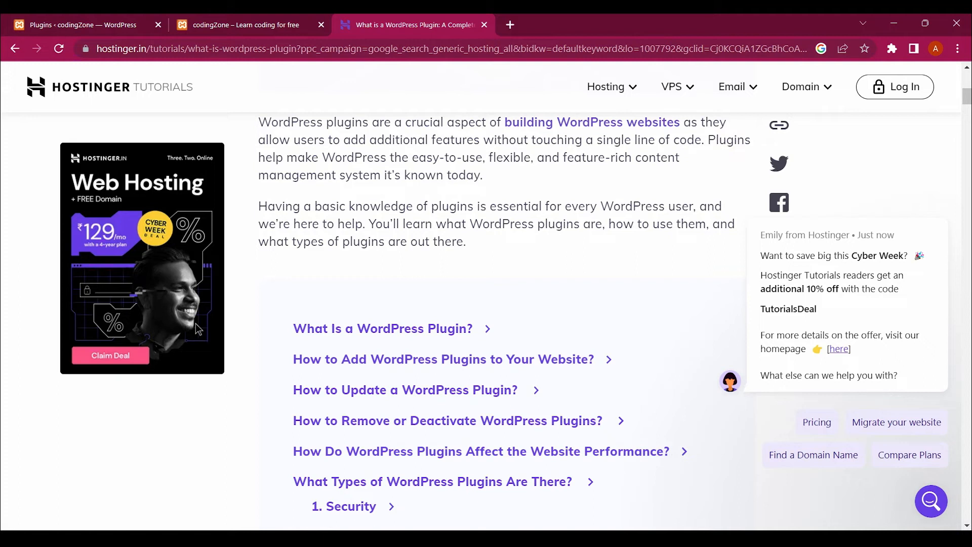
- Look over the posts on the codingZone front page, then close the Hostinger guide and return to the installed plugins list
left_click(246, 25)
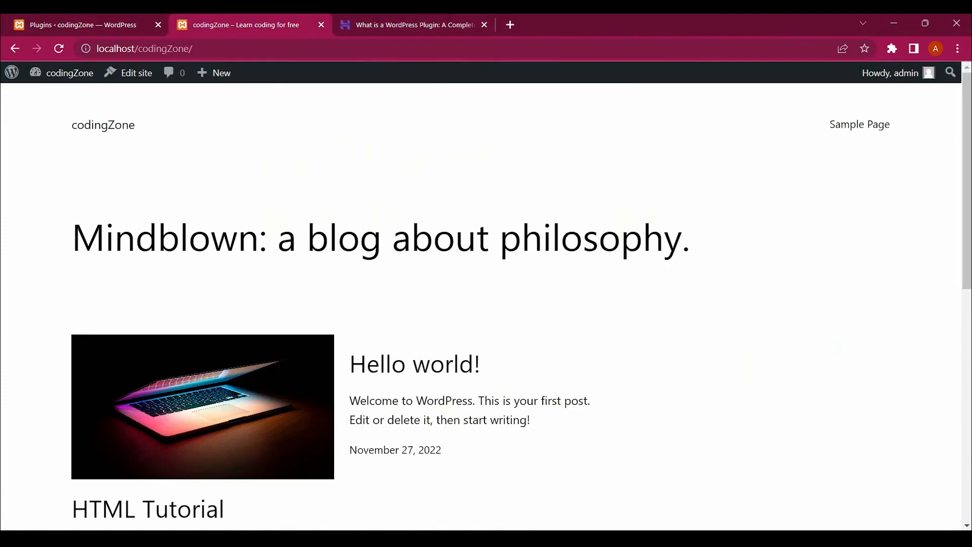
scroll(485, 303, "down", 2)
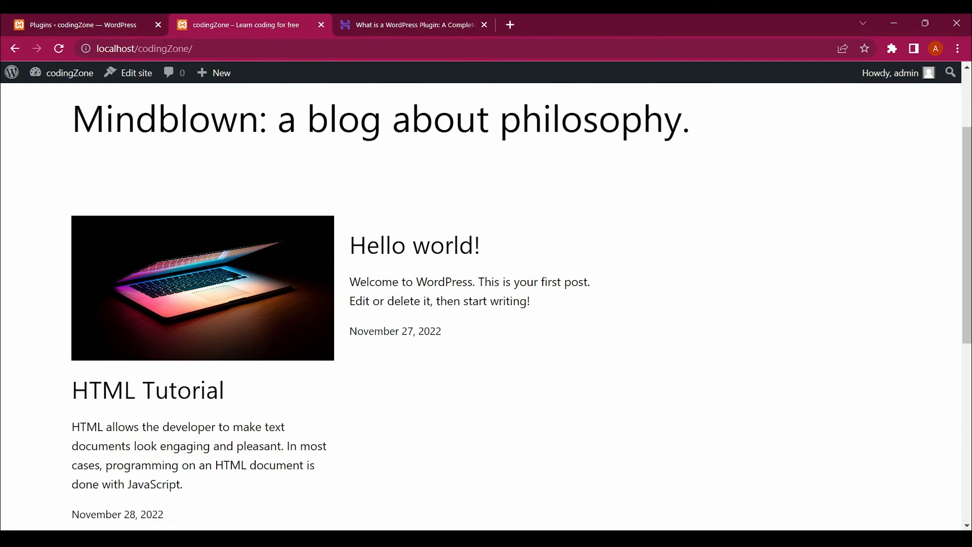
key("ctrl+Tab")
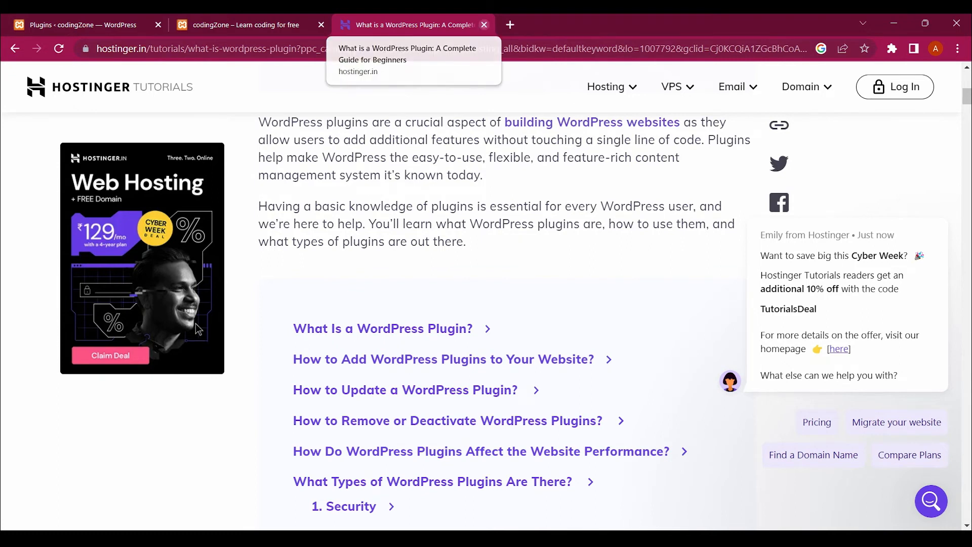
left_click(484, 24)
key("ctrl+Tab")
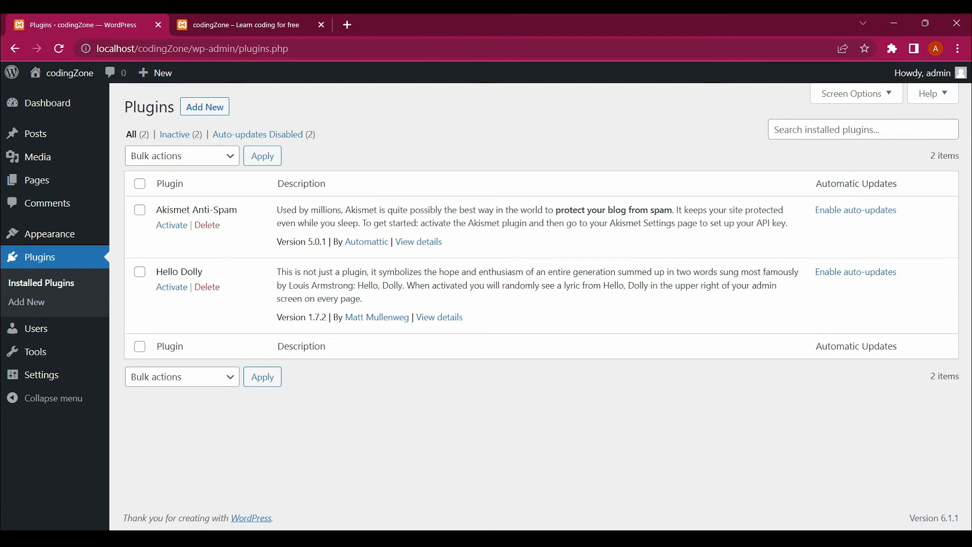
- Delete all installed plugins, Akismet Anti-Spam and Hello Dolly, together with their data using the Delete bulk action
left_click(182, 156)
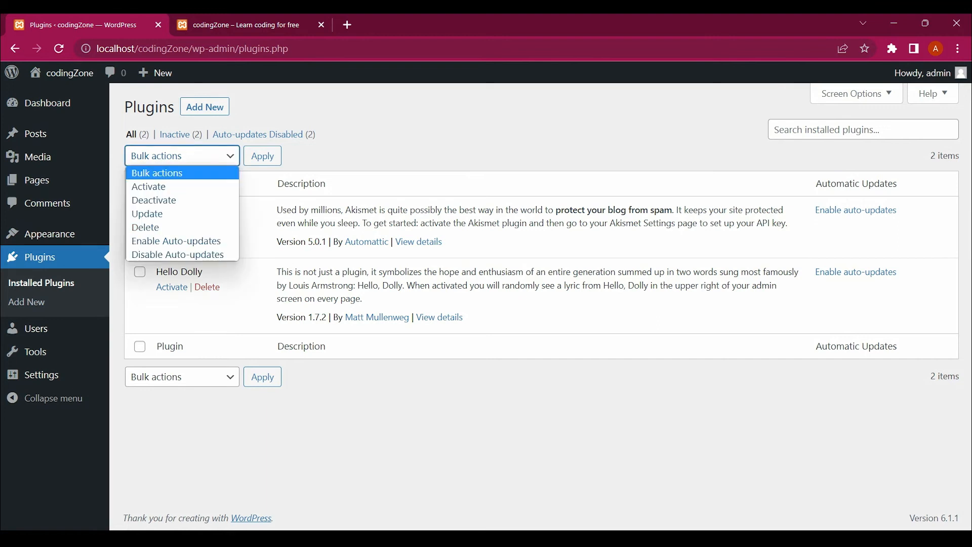
left_click(182, 377)
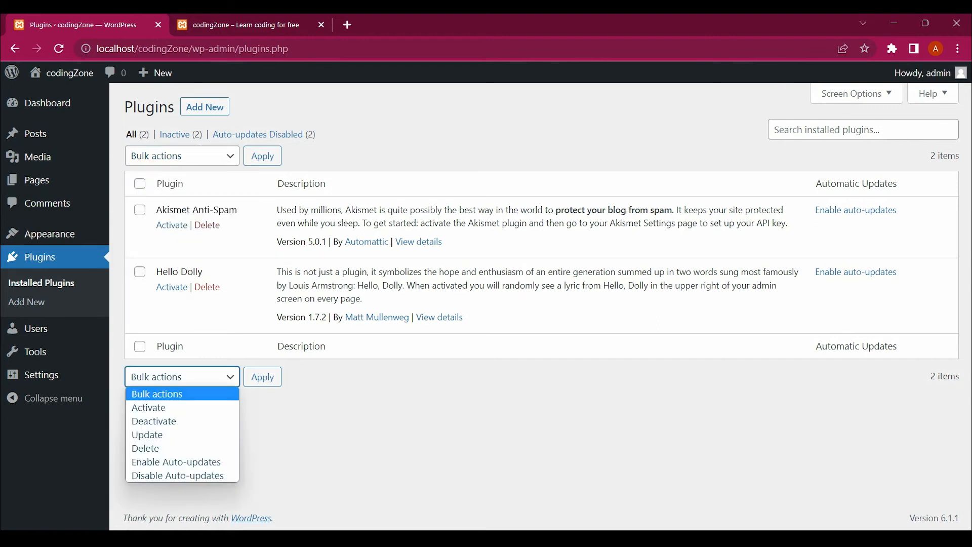
left_click(182, 377)
key("shift+Tab")
left_click(140, 271)
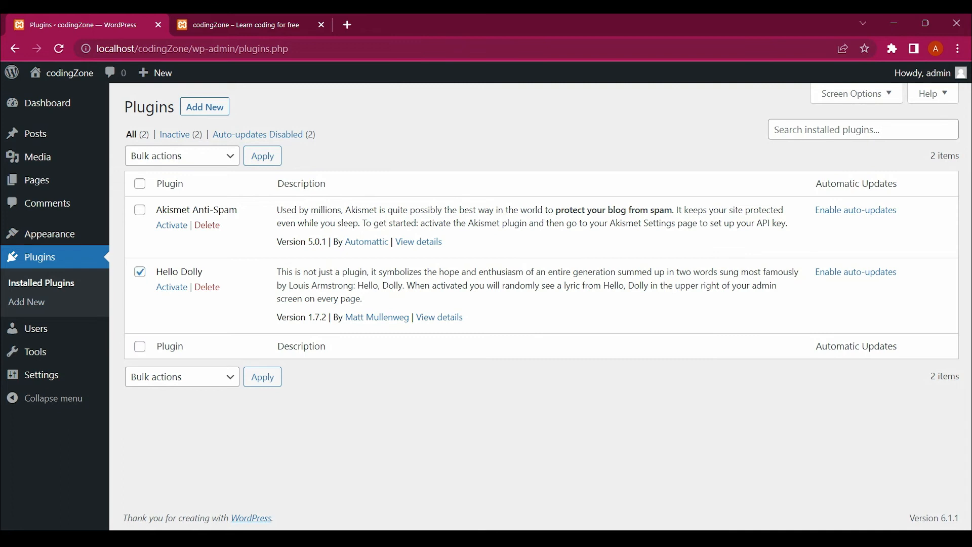
left_click(140, 184)
left_click(182, 156)
key("Down")
key("Return")
key("Tab")
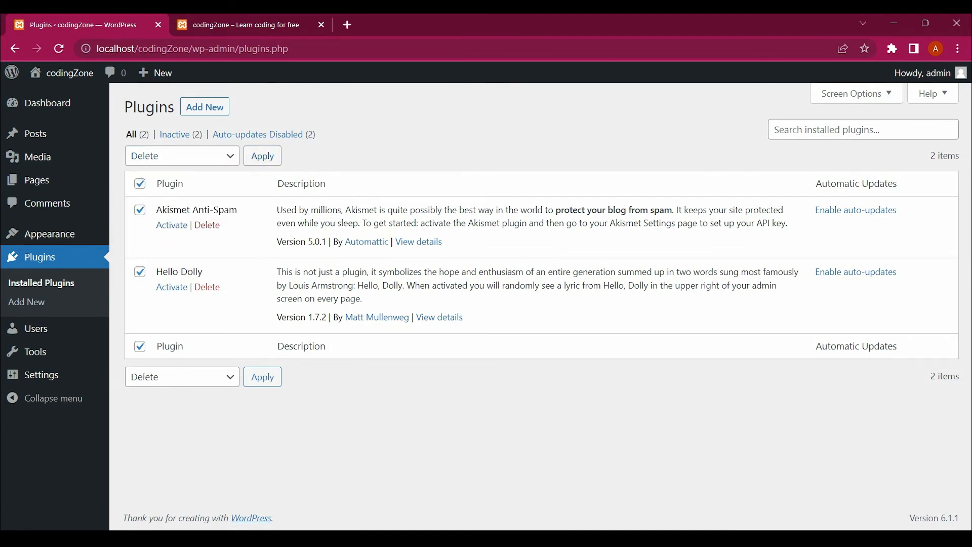
key("Return")
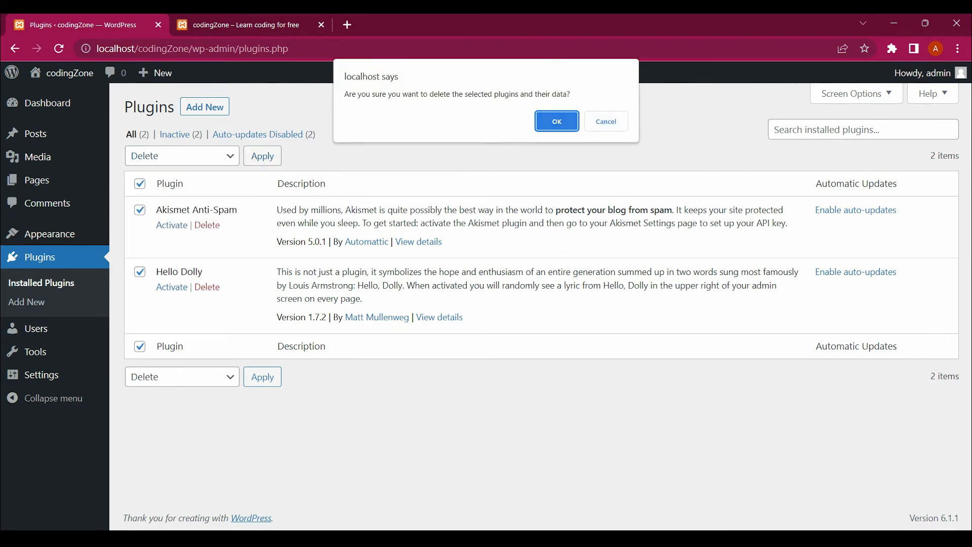
key("Return")
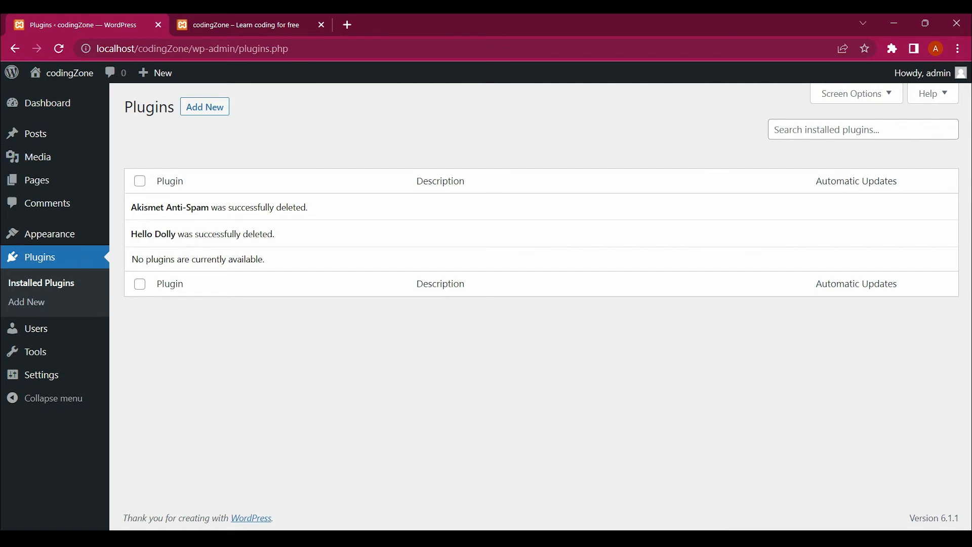
- Check the codingZone front page, then return to the admin area and open the list of all pages
left_click(246, 24)
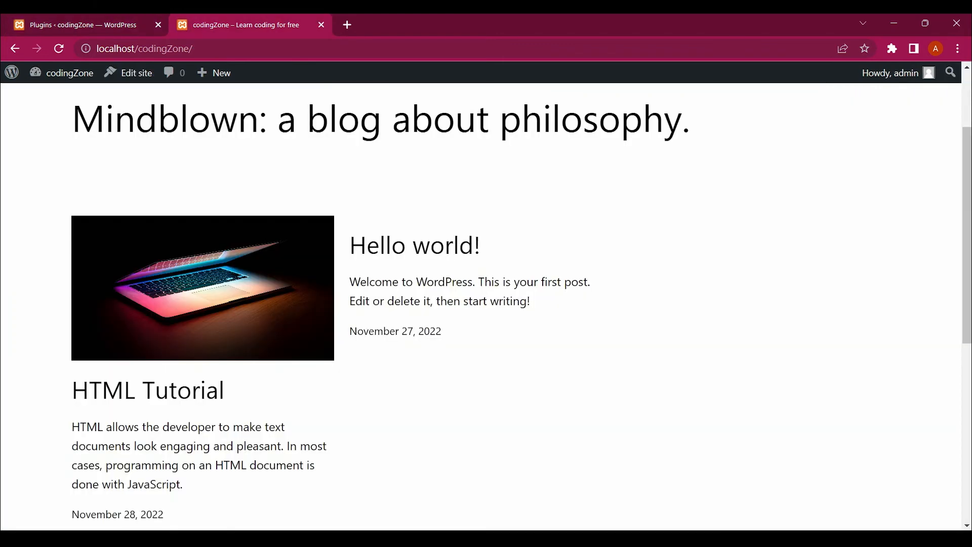
left_click(95, 25)
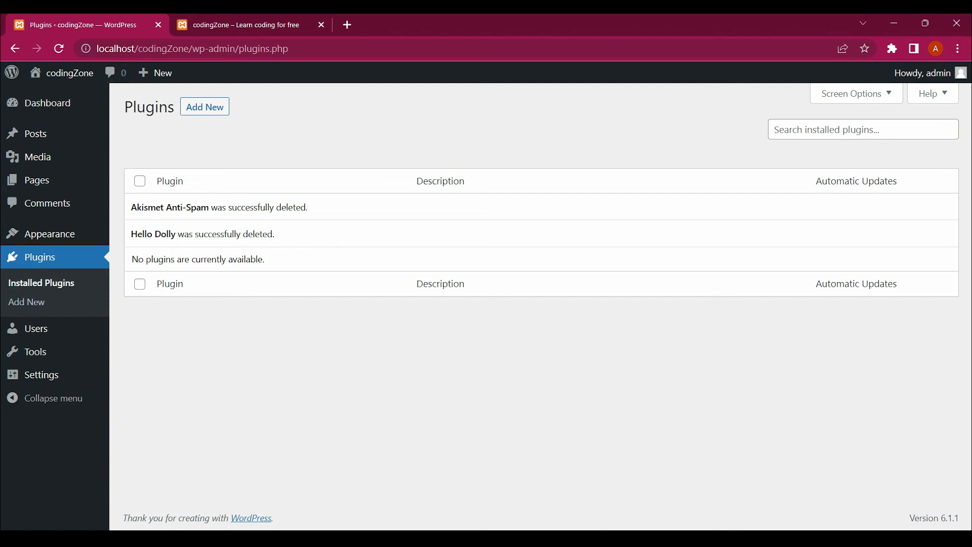
left_click(30, 181)
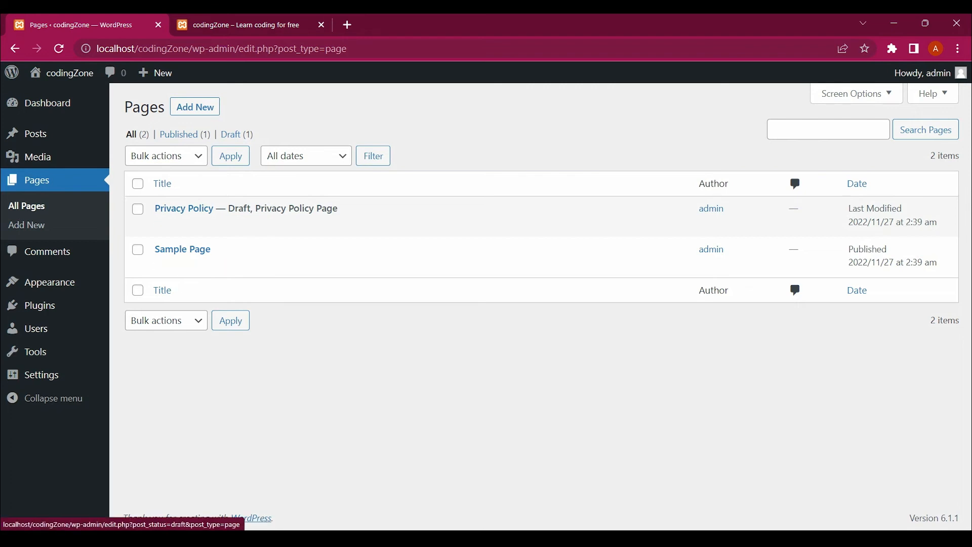
- Reload the codingZone front page, open Sample Page and read through it, then return to the admin Pages list
left_click(246, 25)
key("F5")
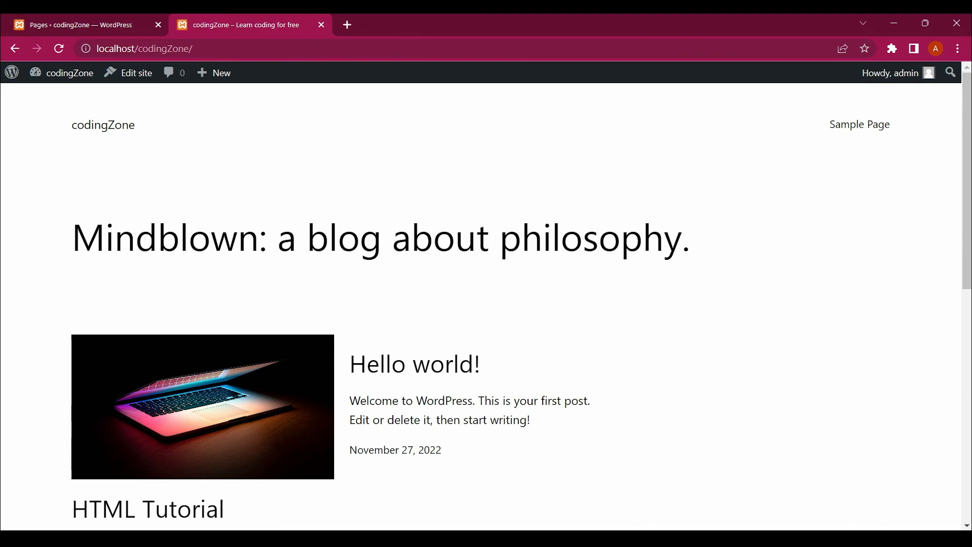
left_click(860, 125)
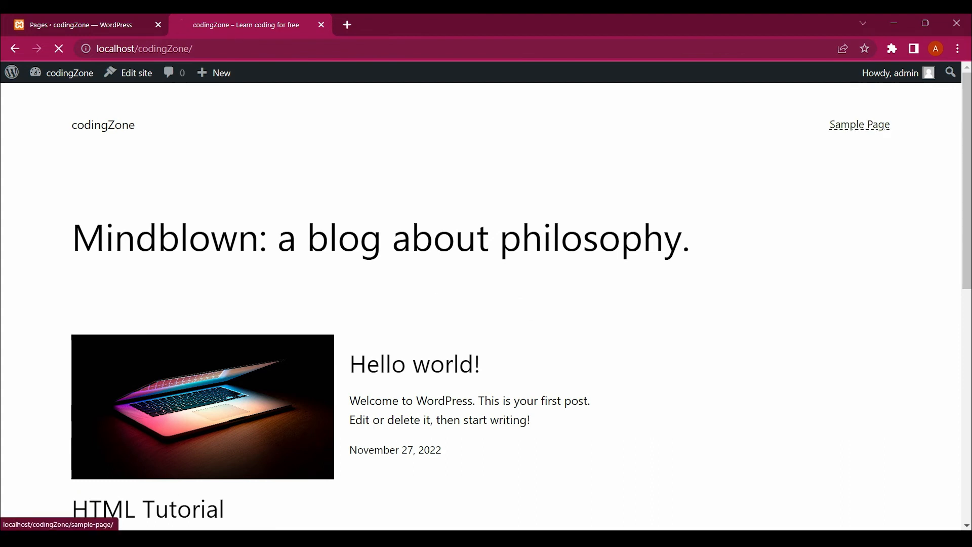
scroll(481, 304, "down", 2)
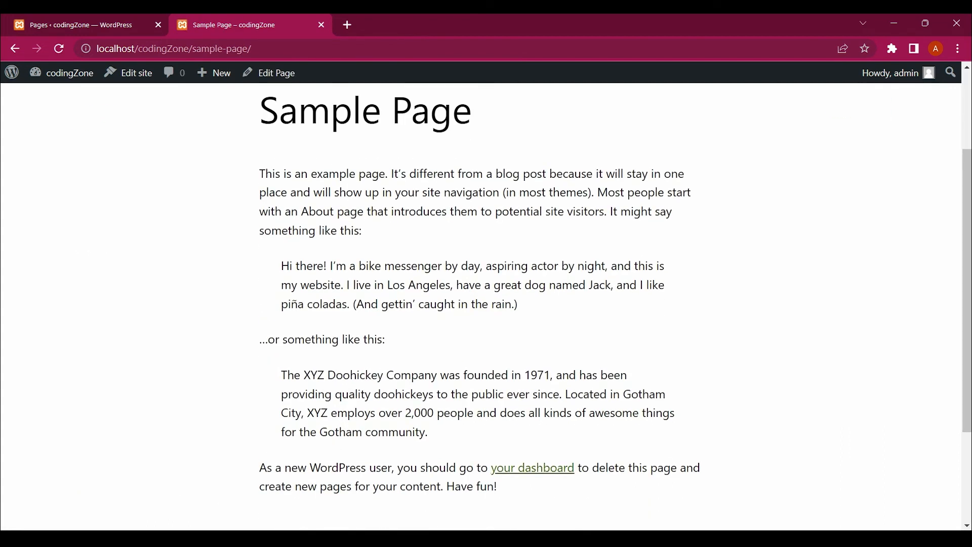
scroll(481, 304, "up", 2)
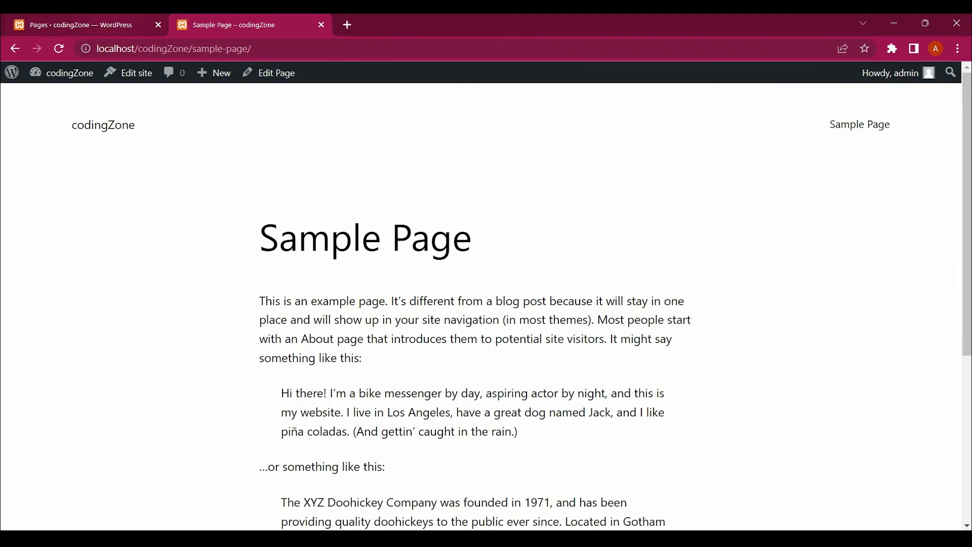
left_click(104, 24)
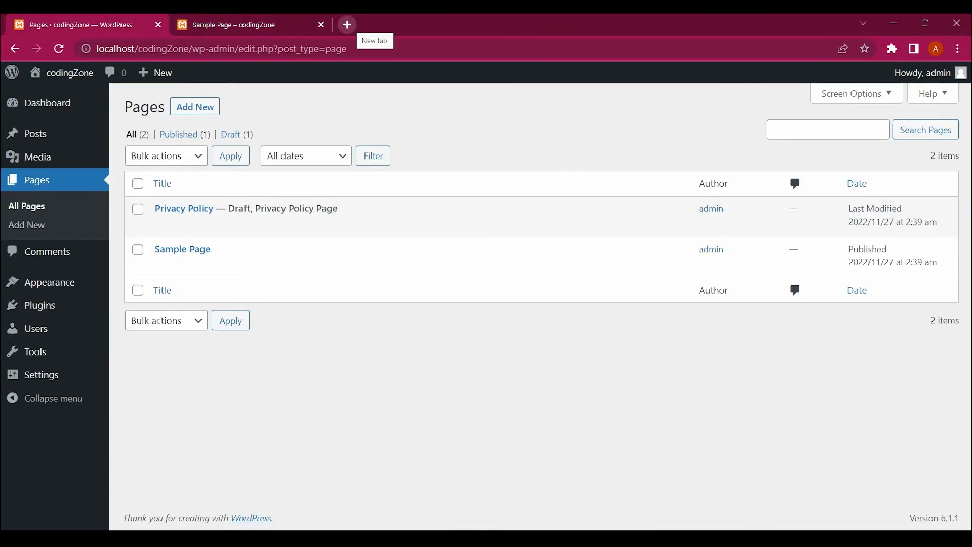
- Open wordpress.org in a new browser tab and view its News, Download & Extend, and Learn pages as page examples
left_click(347, 25)
type("wordpres.org")
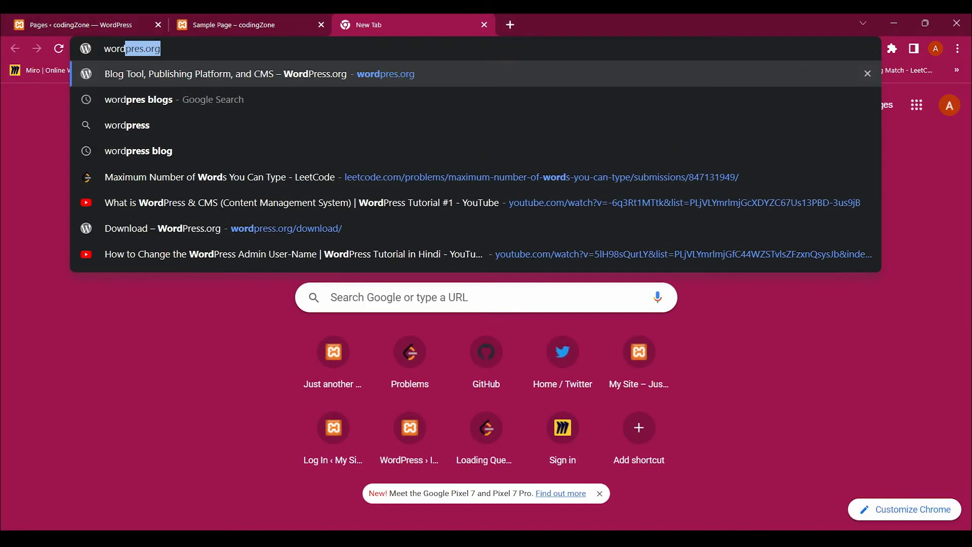
key("Return")
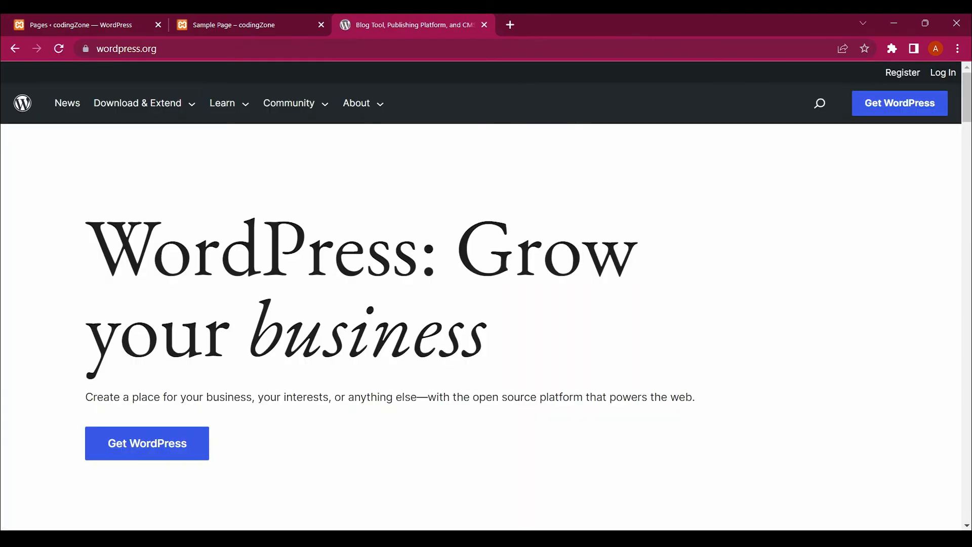
left_click(67, 103)
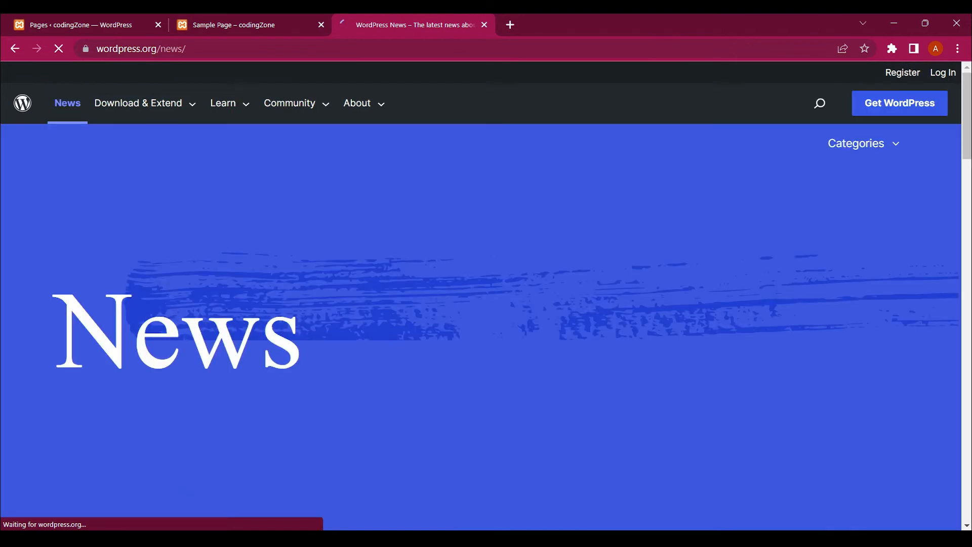
left_click(139, 103)
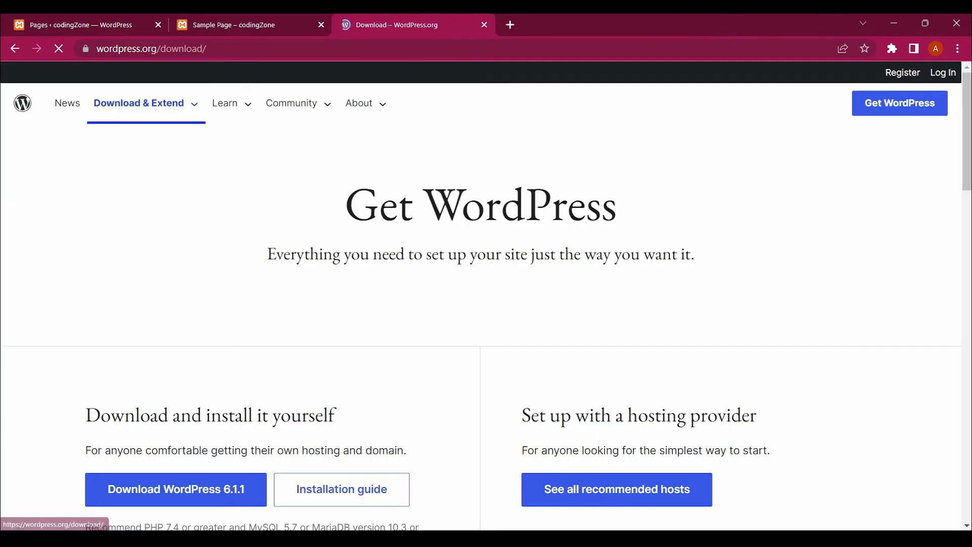
left_click(224, 103)
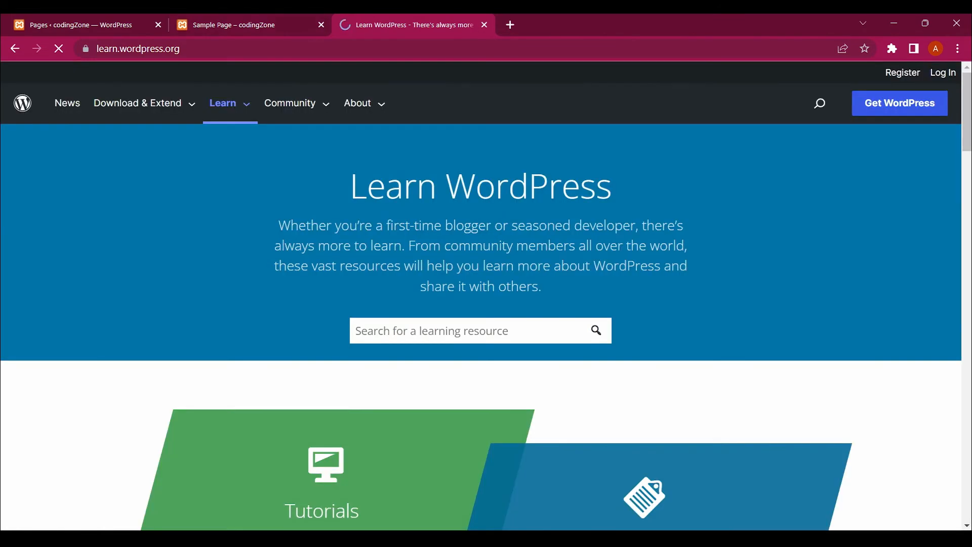
- Close the wordpress.org tab and go back from Sample Page to the codingZone front page
left_click(484, 24)
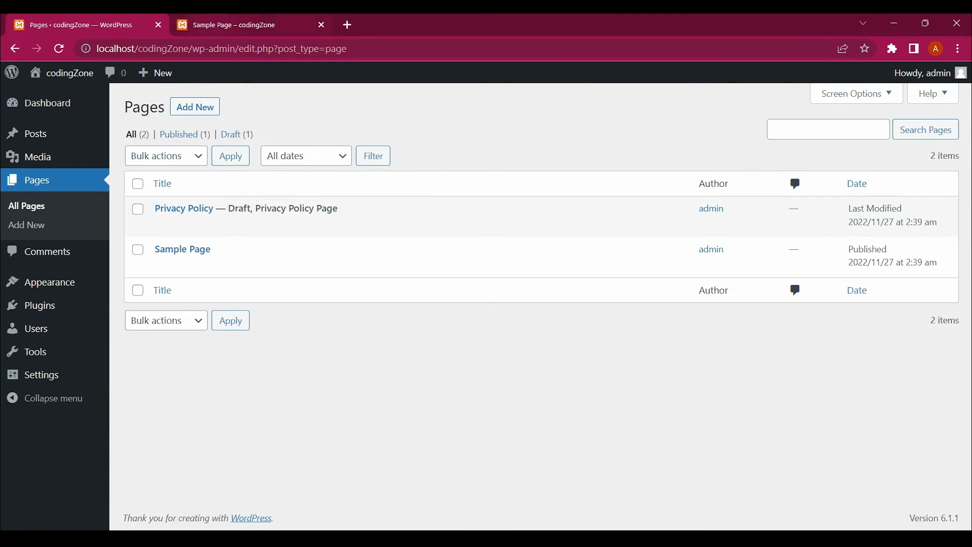
left_click(223, 26)
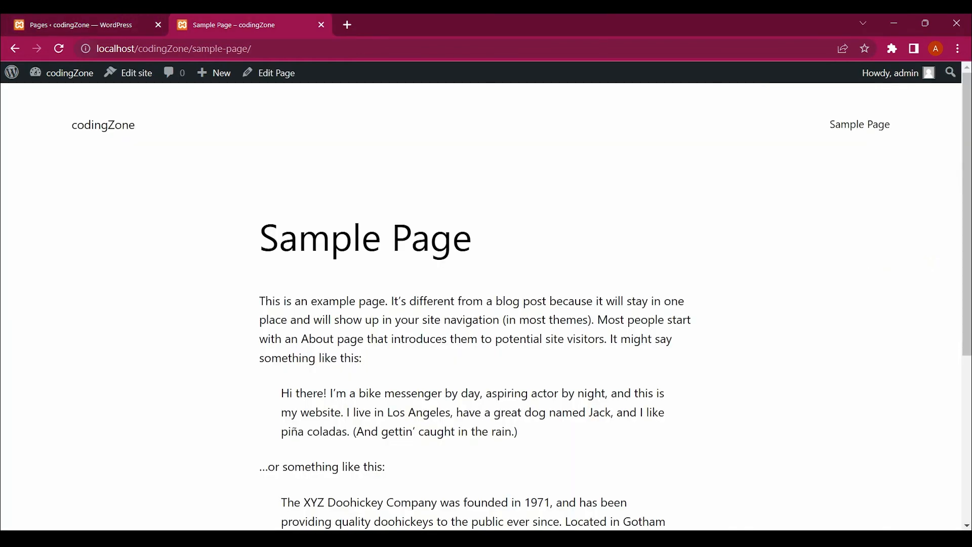
left_click(15, 48)
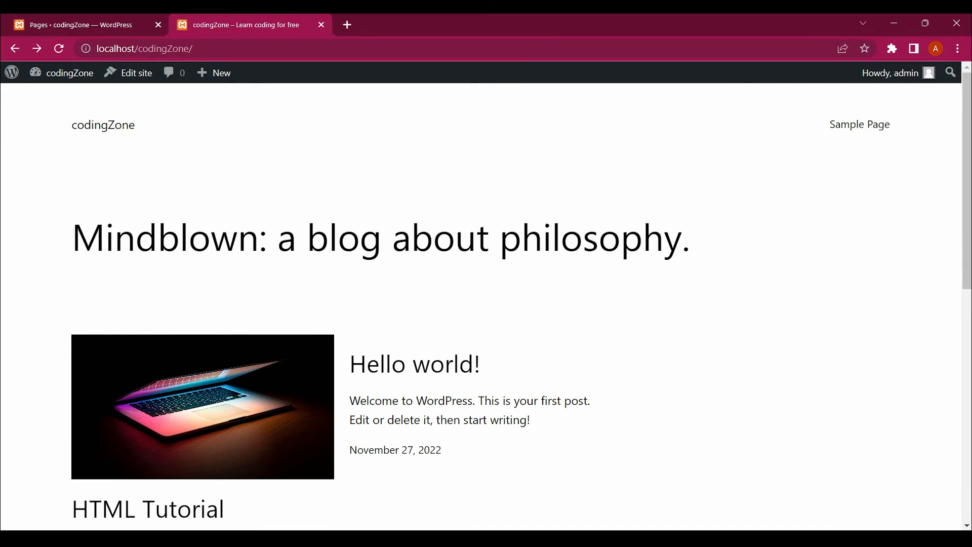
- Return to the admin Pages list and move both the Privacy Policy draft and Sample Page to the trash
left_click(92, 25)
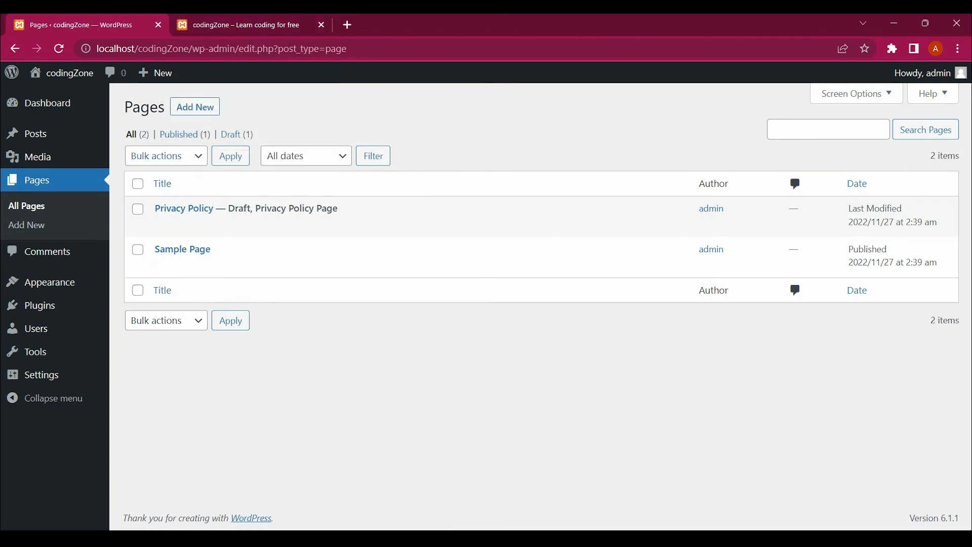
left_click(166, 156)
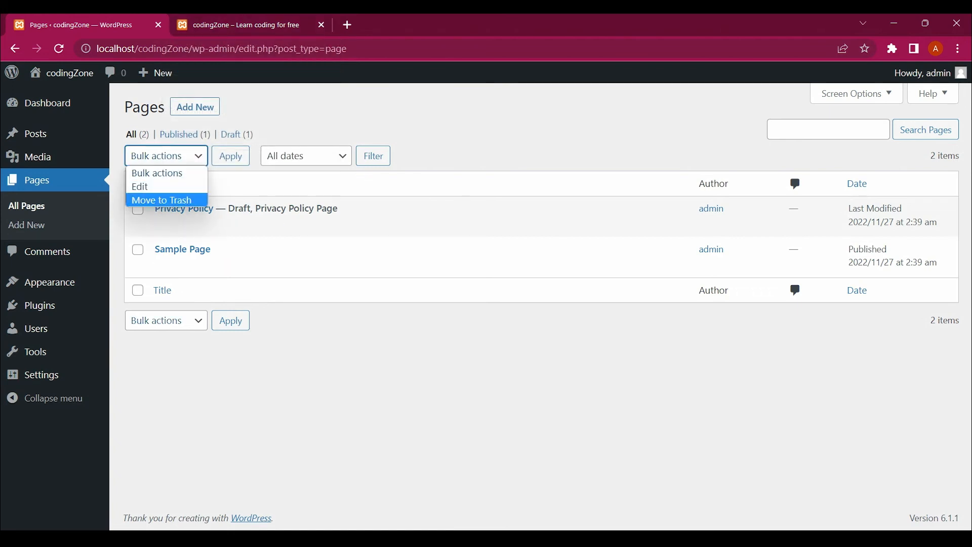
left_click(166, 321)
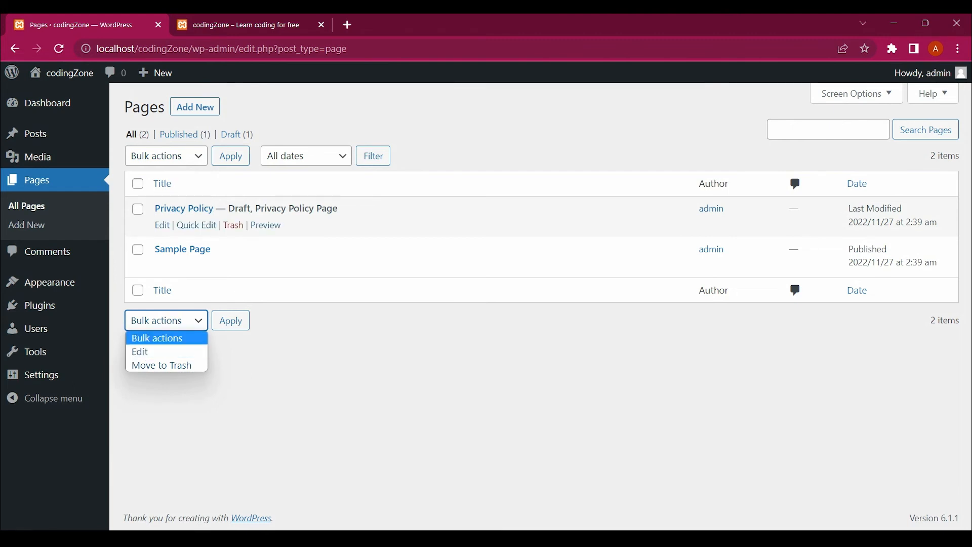
left_click(233, 225)
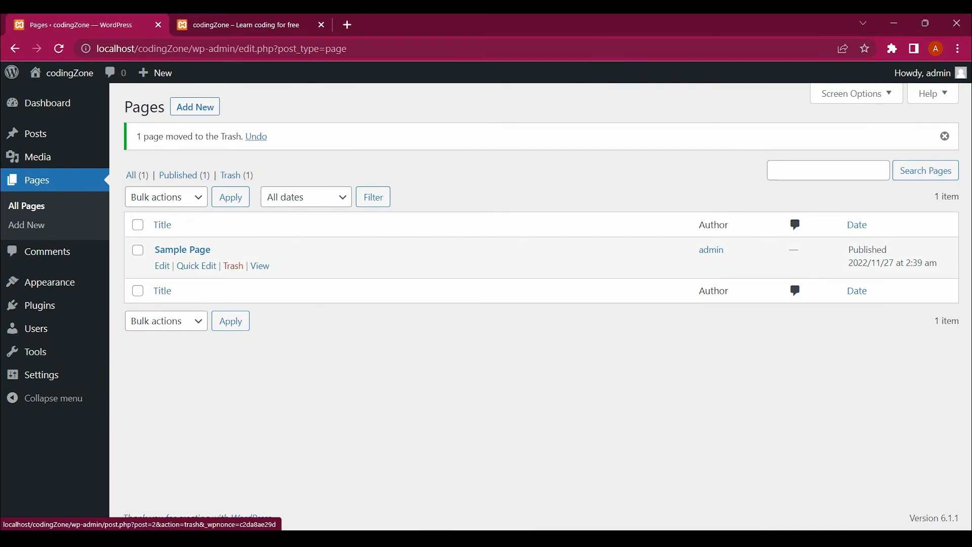
left_click(233, 266)
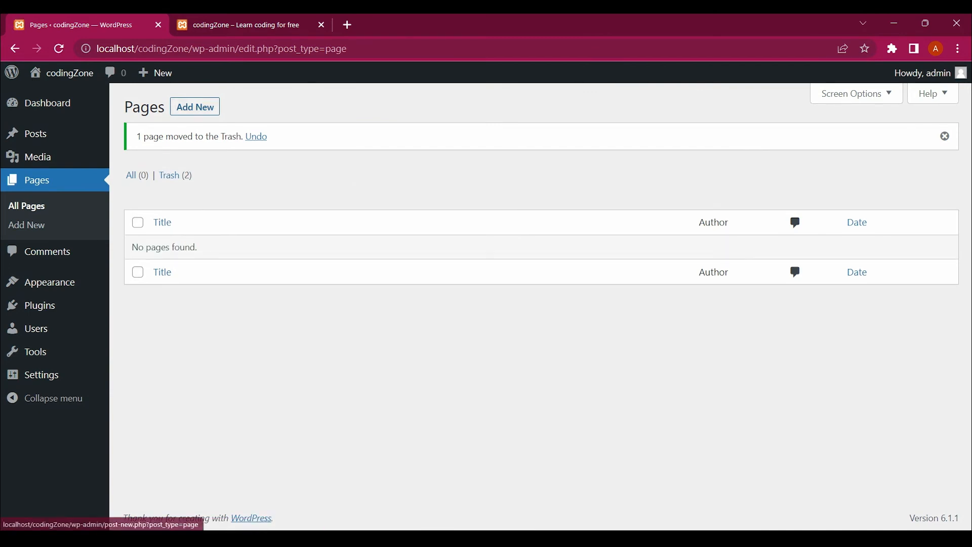
- Add a new page titled "About Us" and start an empty paragraph below the title
left_click(195, 107)
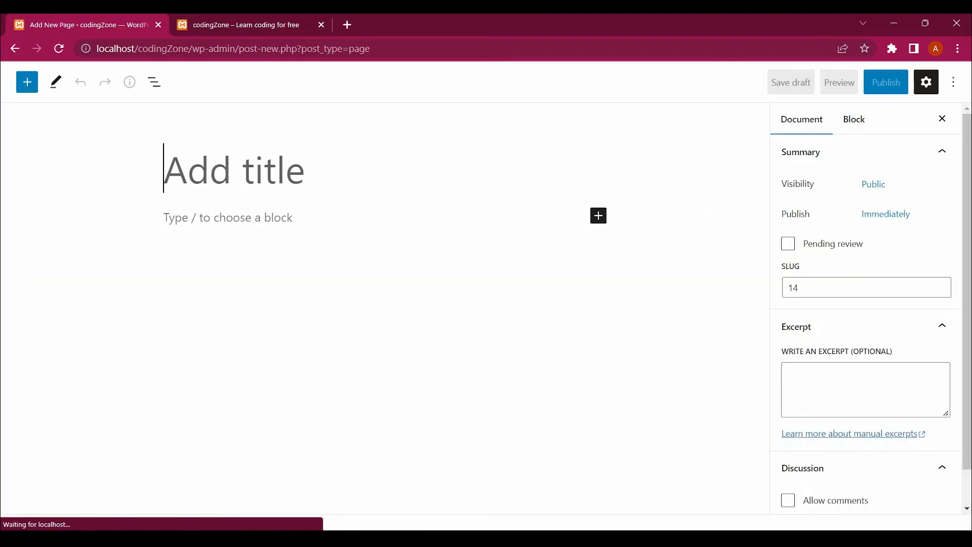
type("Abo")
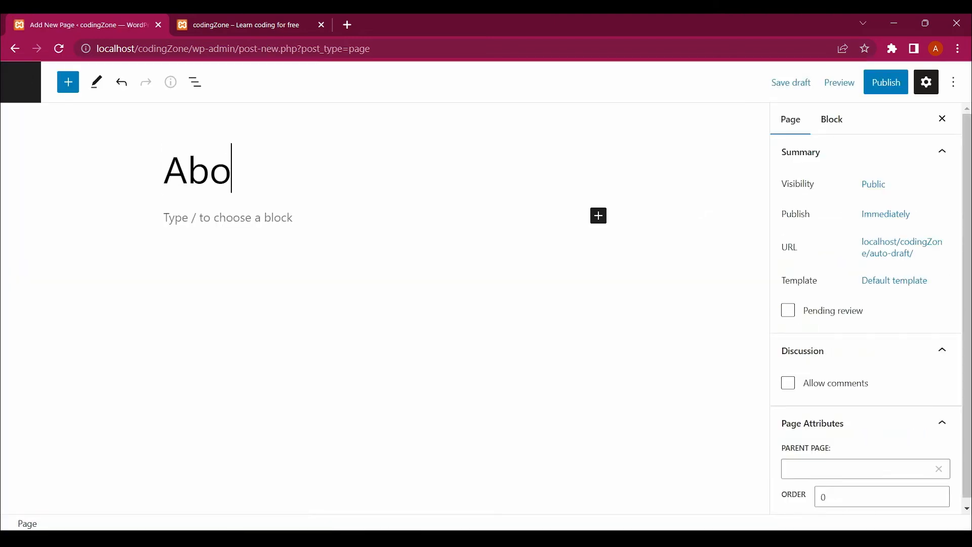
type("ut Us")
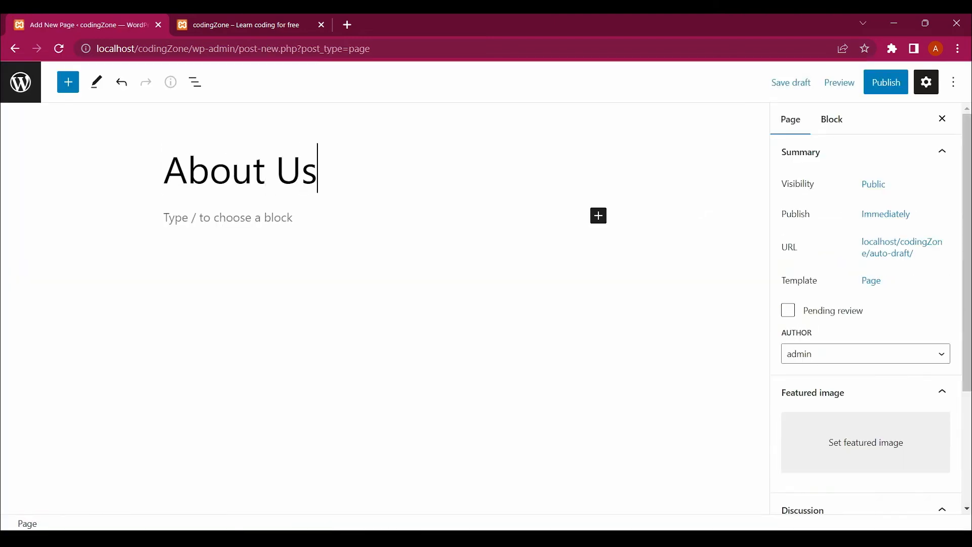
key("Return")
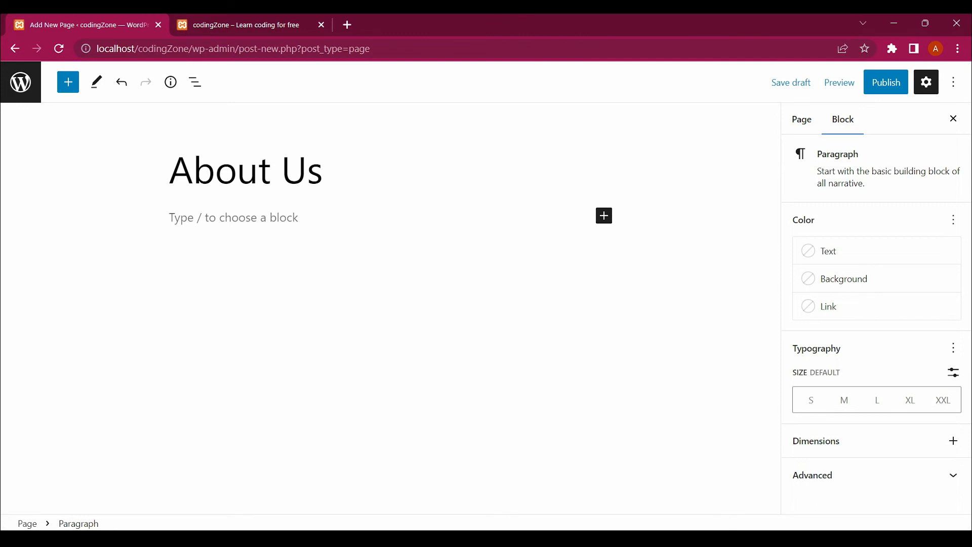
- Browse the full block library, search it for "image" and insert an Image block below the About Us title
left_click(604, 216)
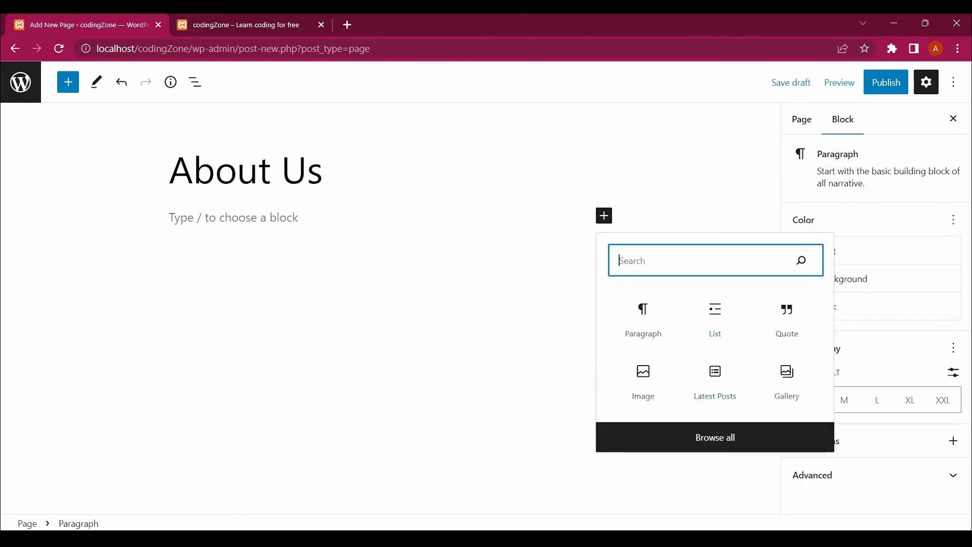
left_click(604, 215)
left_click(604, 216)
left_click(715, 437)
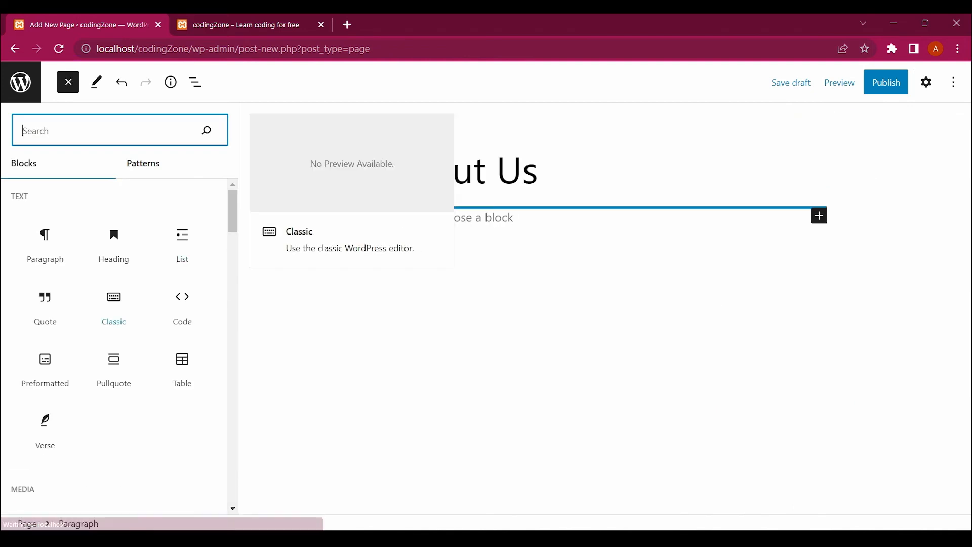
scroll(114, 284, "down", 20)
scroll(114, 303, "down", 2)
scroll(114, 303, "up", 20)
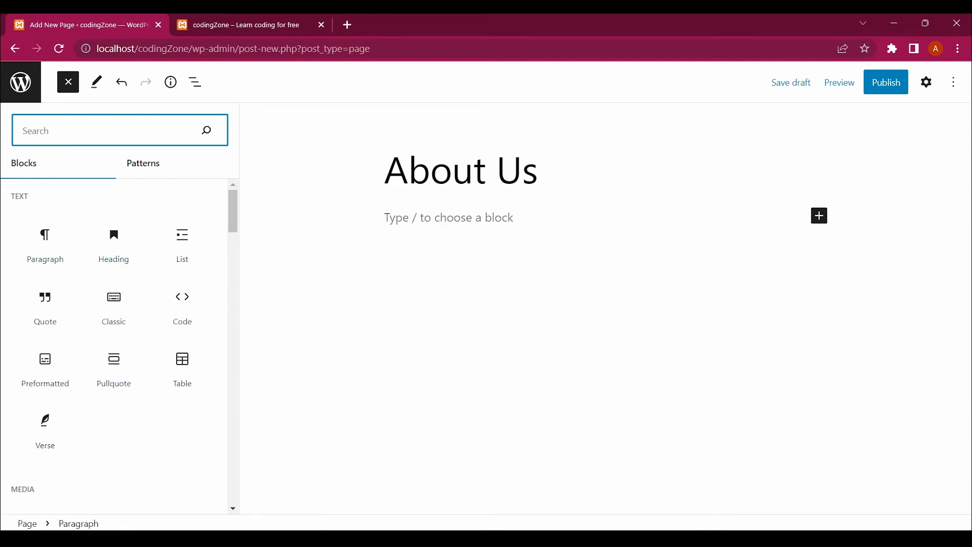
type("um")
key("BackSpace")
key("BackSpace")
type("i")
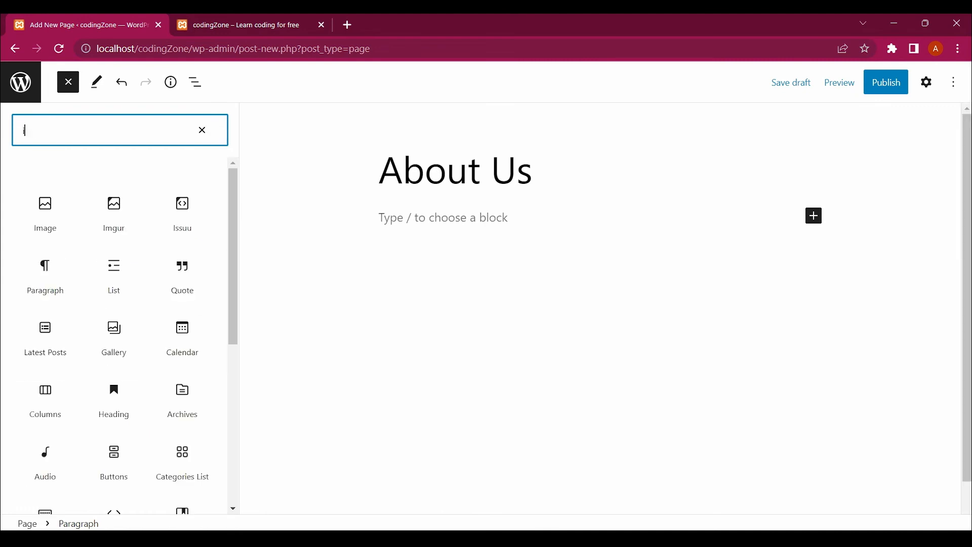
type("mage")
left_click(45, 213)
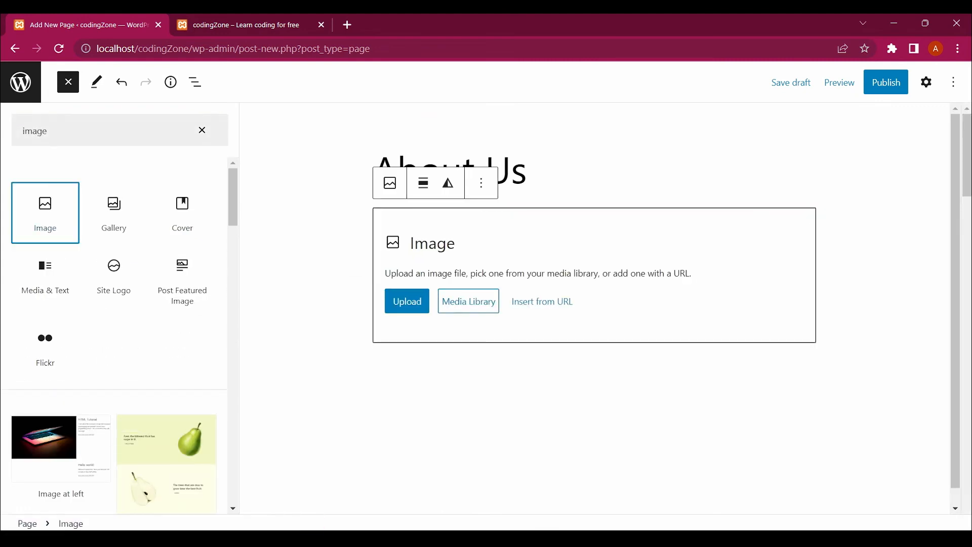
- Fill the image block with the laptop photo from the media library and shrink it to about 40 percent of the content width
left_click(468, 301)
left_click(354, 301)
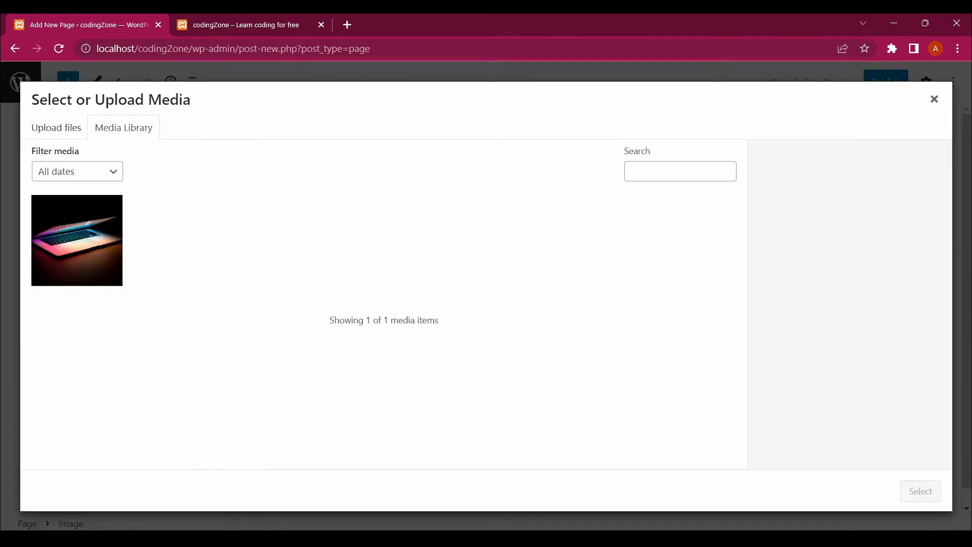
left_click(77, 240)
left_click(919, 491)
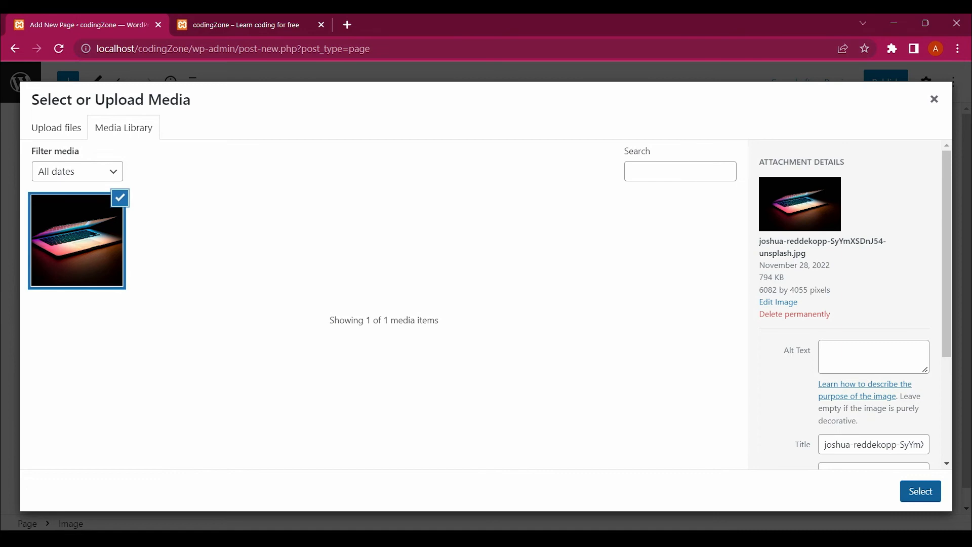
scroll(481, 308, "down", 3)
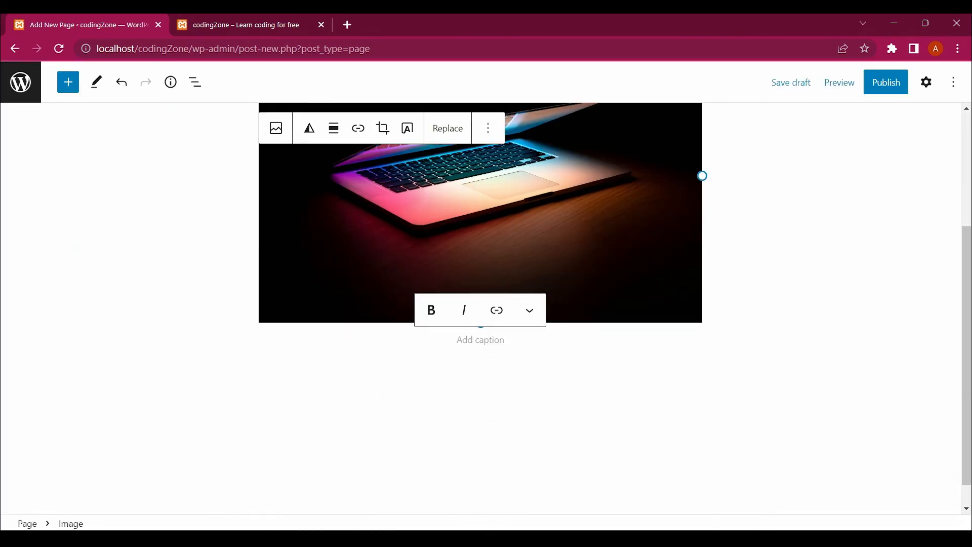
left_click_drag(703, 175, 435, 236)
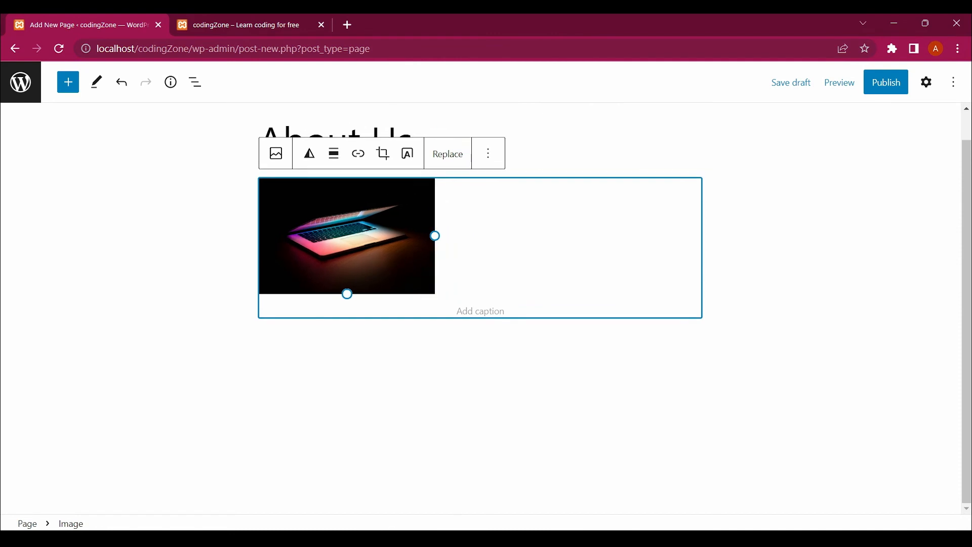
- Caption the laptop image "An awesome coding image"
left_click(480, 311)
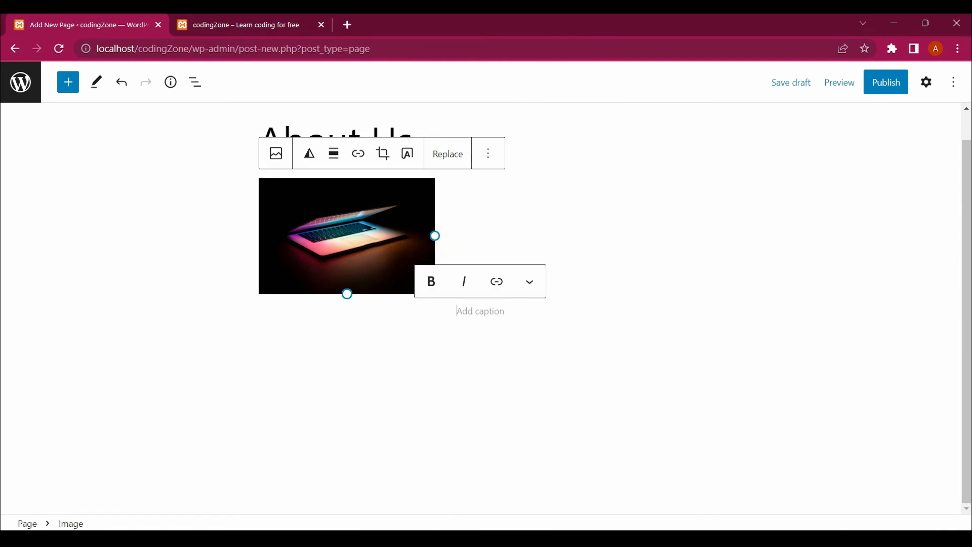
key("Escape")
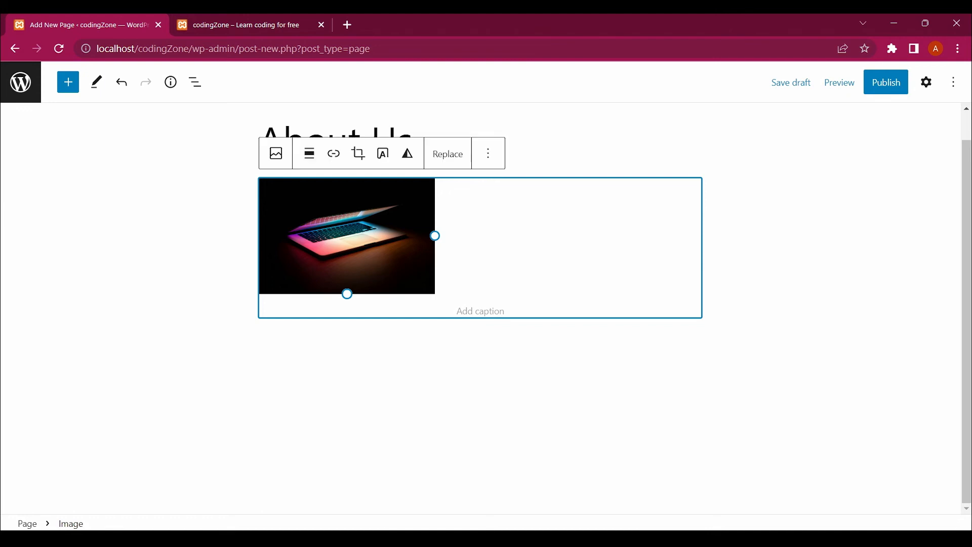
left_click(480, 311)
type("An")
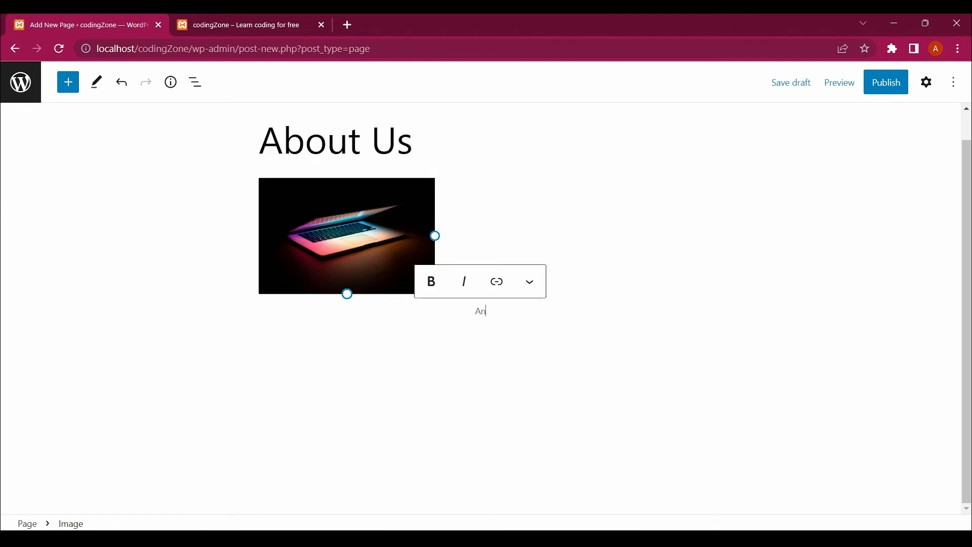
type(" awesome coding image")
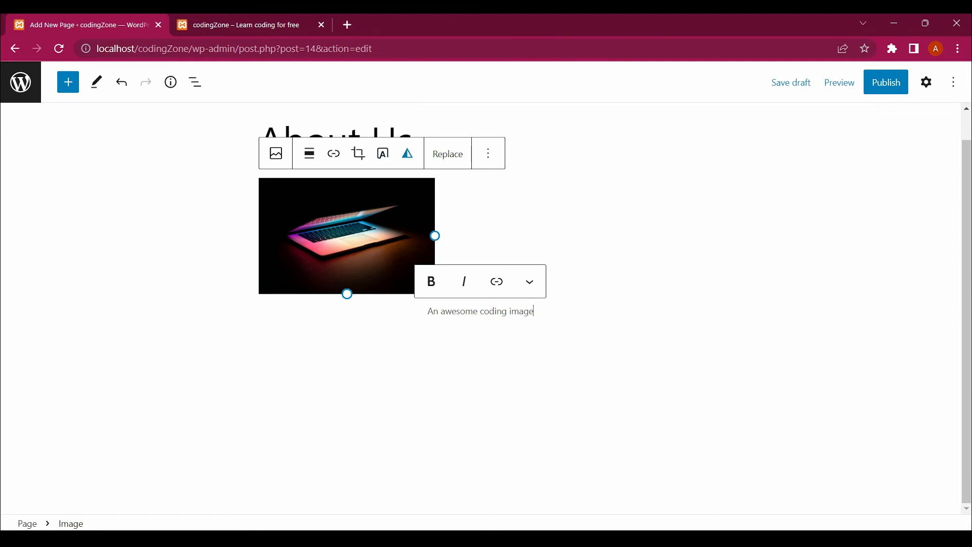
- Publish the About Us page immediately with public visibility
left_click(886, 82)
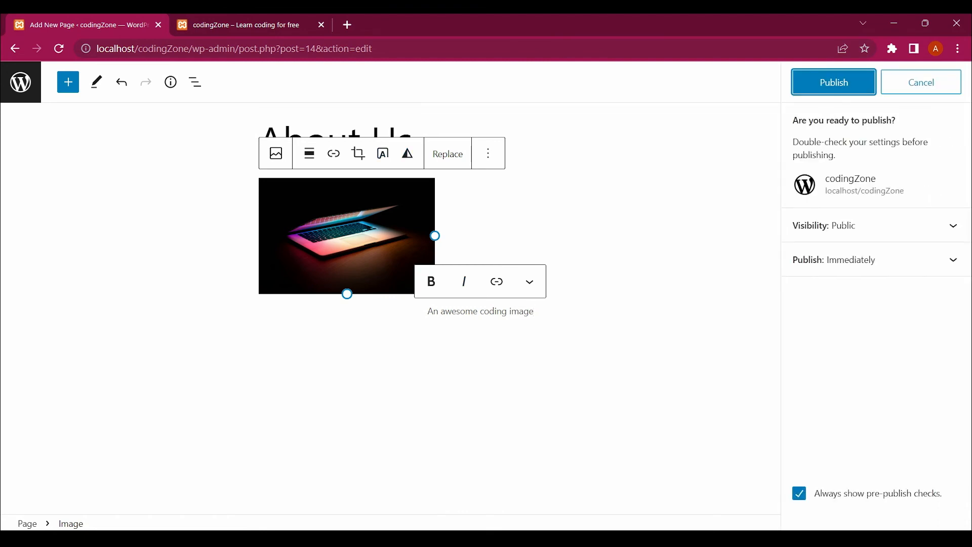
left_click(734, 304)
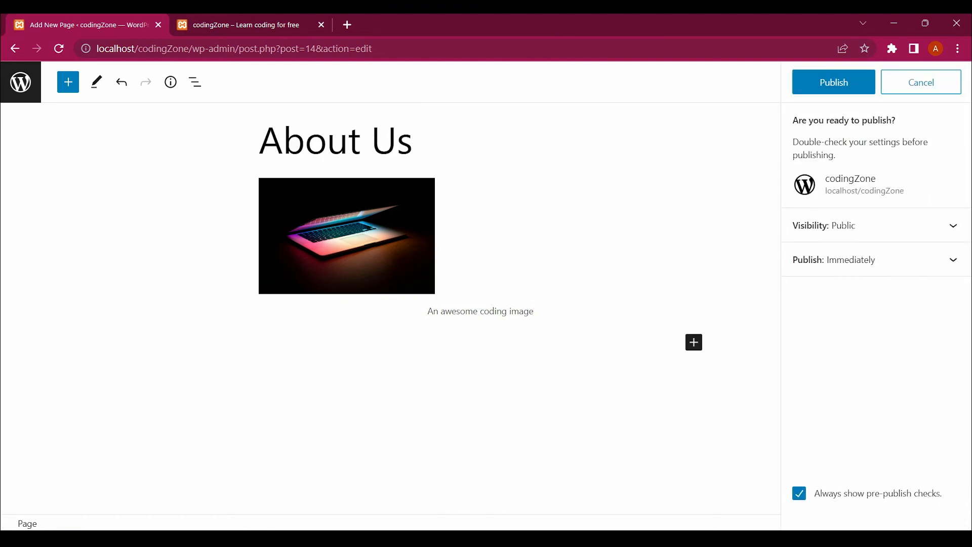
left_click(833, 82)
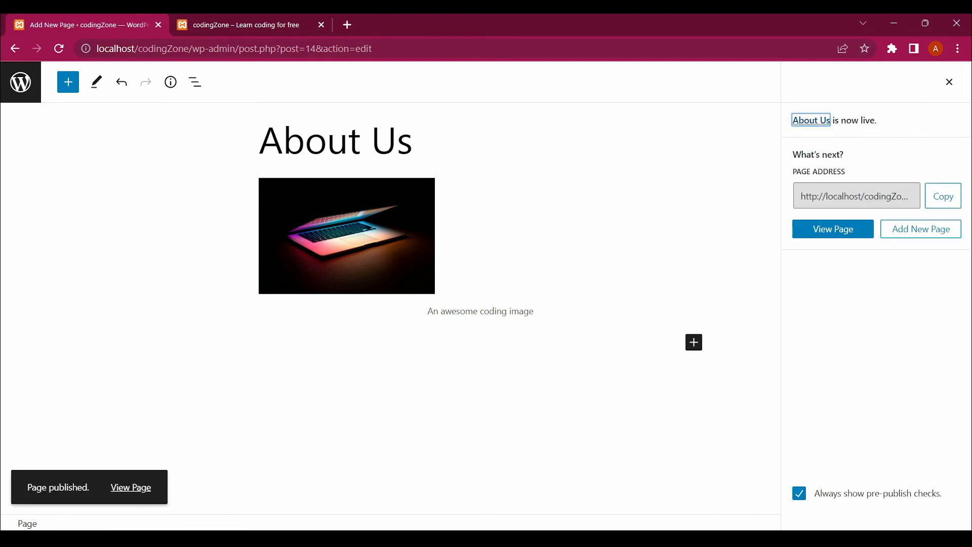
- Reload the codingZone front page, view the About Us page against its editor version, and go back to the front page
left_click(231, 24)
key("F5")
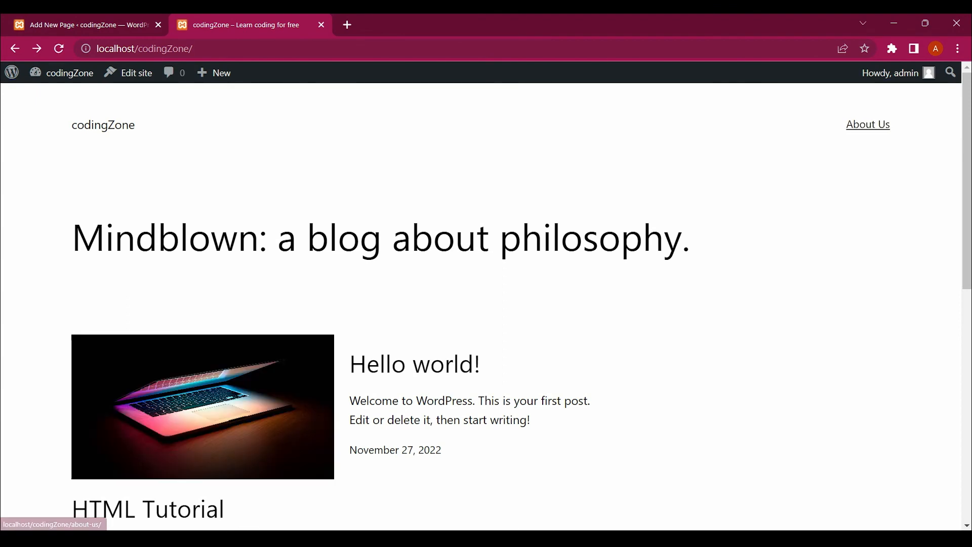
left_click(867, 125)
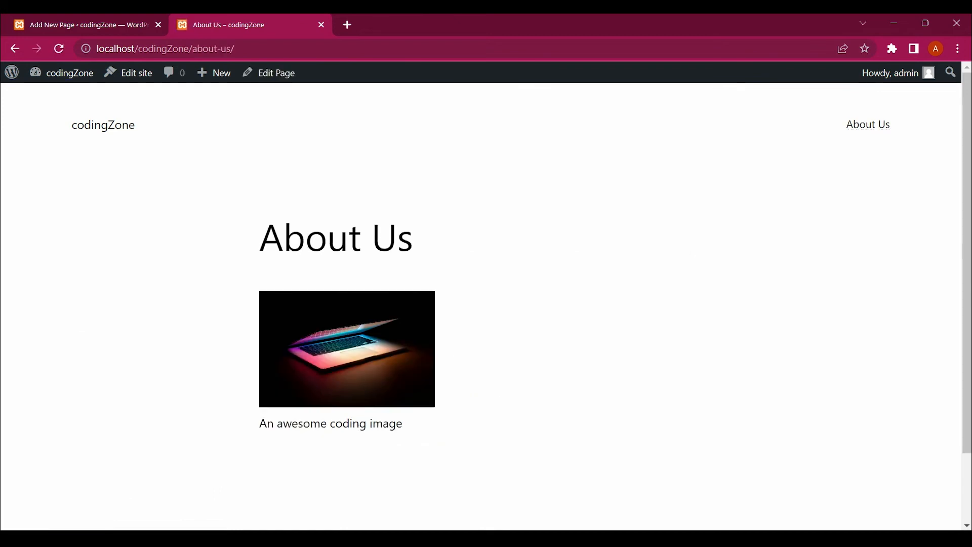
left_click(89, 25)
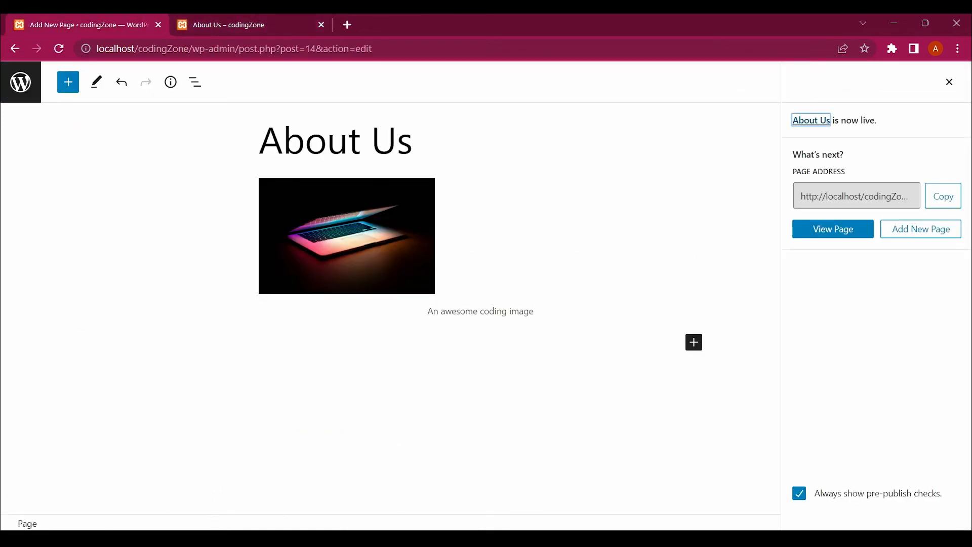
left_click(268, 24)
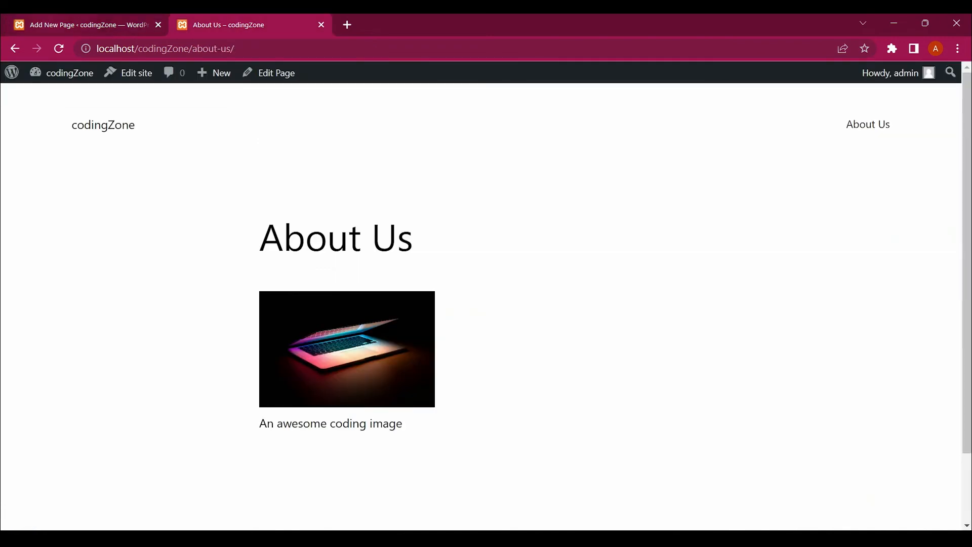
left_click(15, 48)
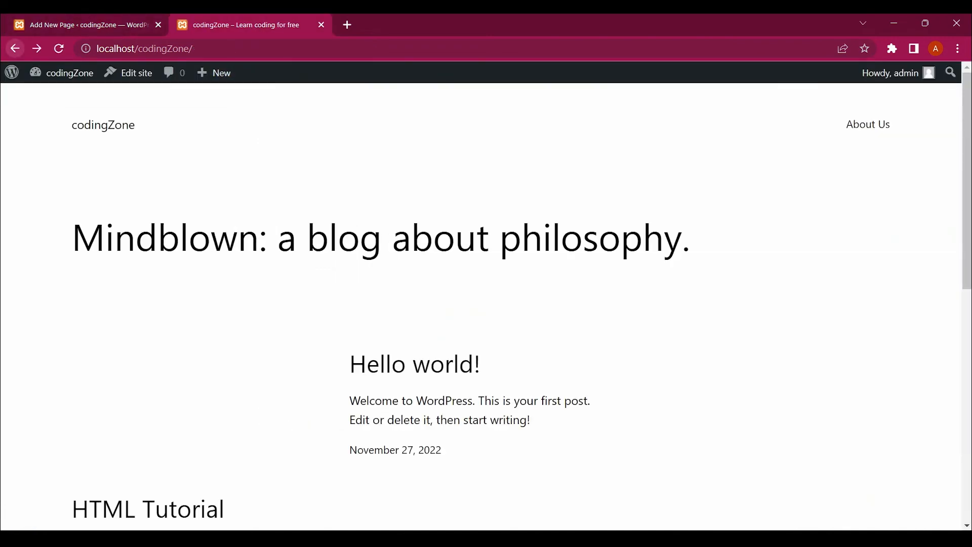
- Create a page titled "Home" without any content, publish it immediately with public visibility, and return to the refreshed pages list
left_click(14, 48)
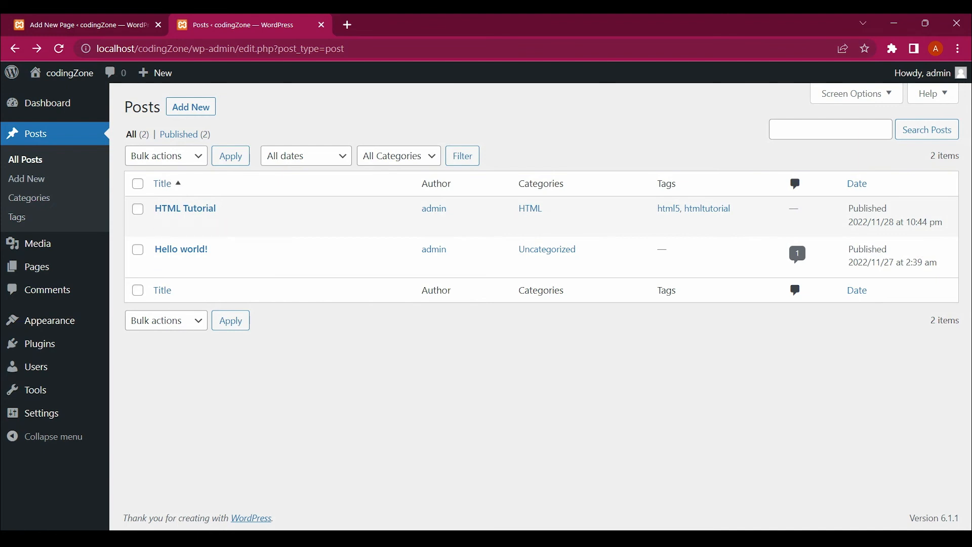
left_click(138, 209)
left_click(137, 209)
left_click(29, 267)
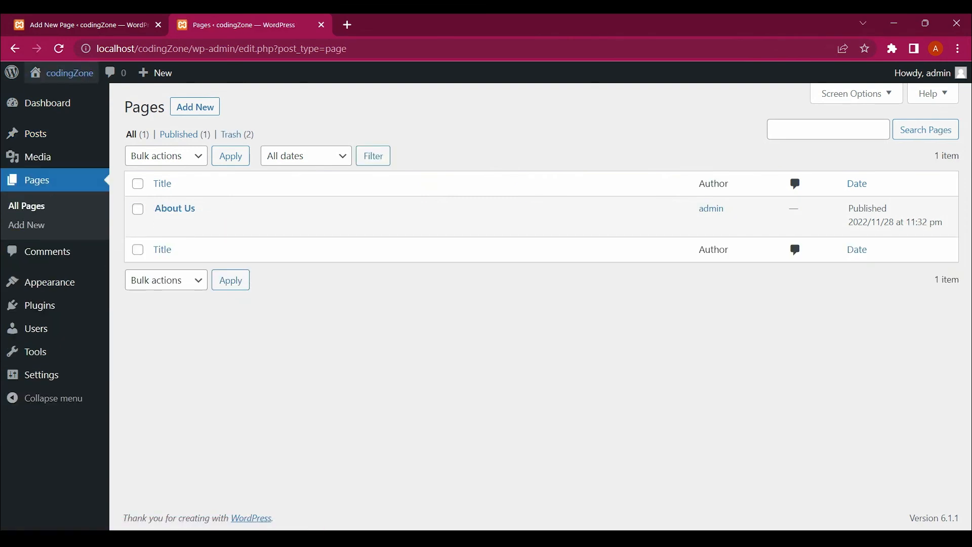
left_click(195, 107)
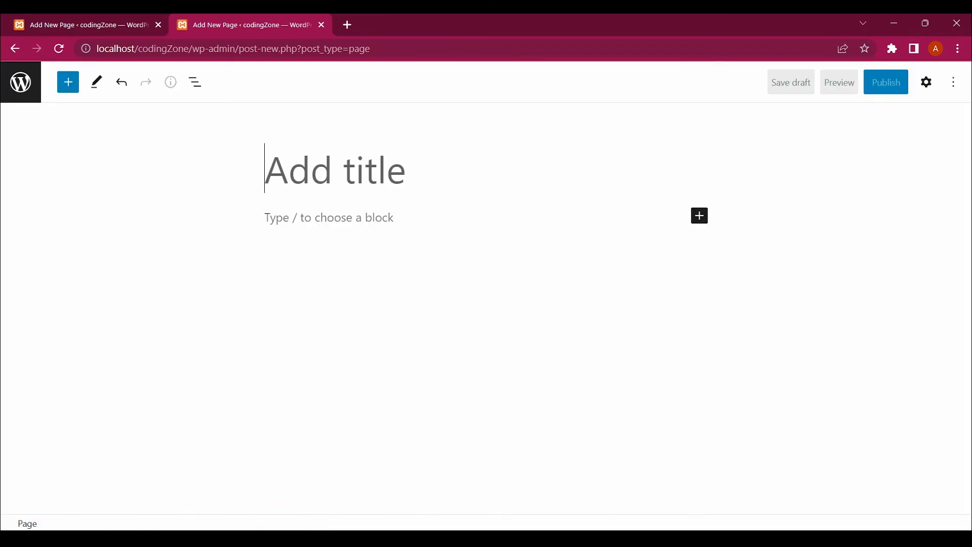
type("Home")
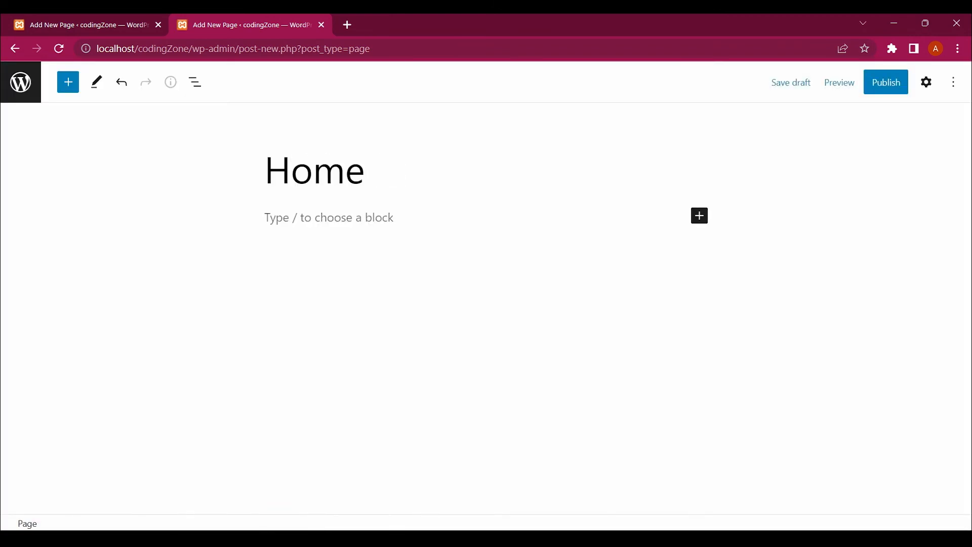
left_click(886, 83)
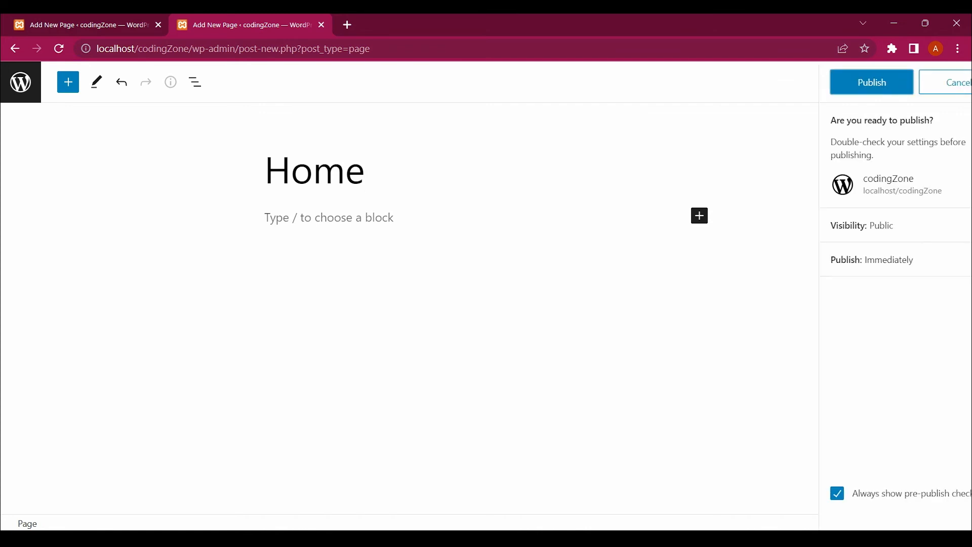
left_click(836, 82)
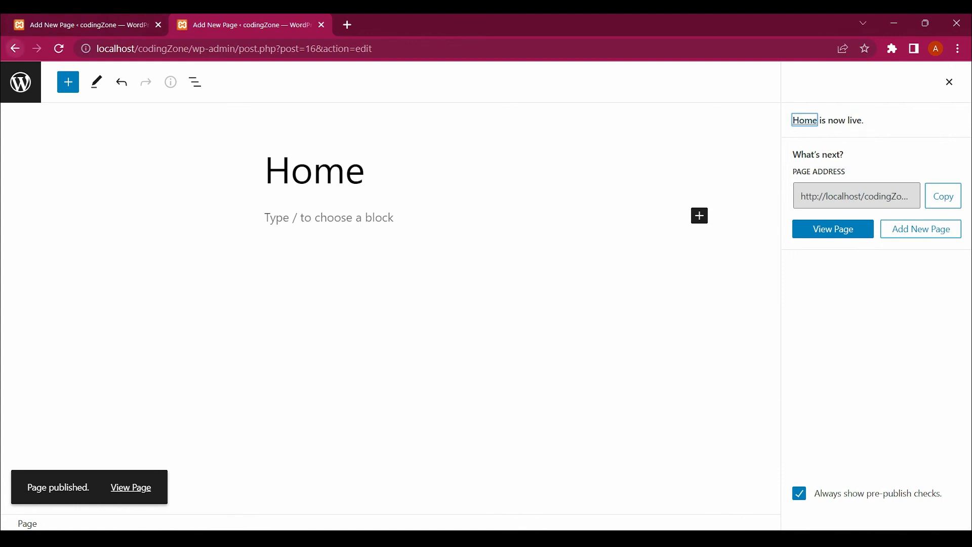
left_click(15, 49)
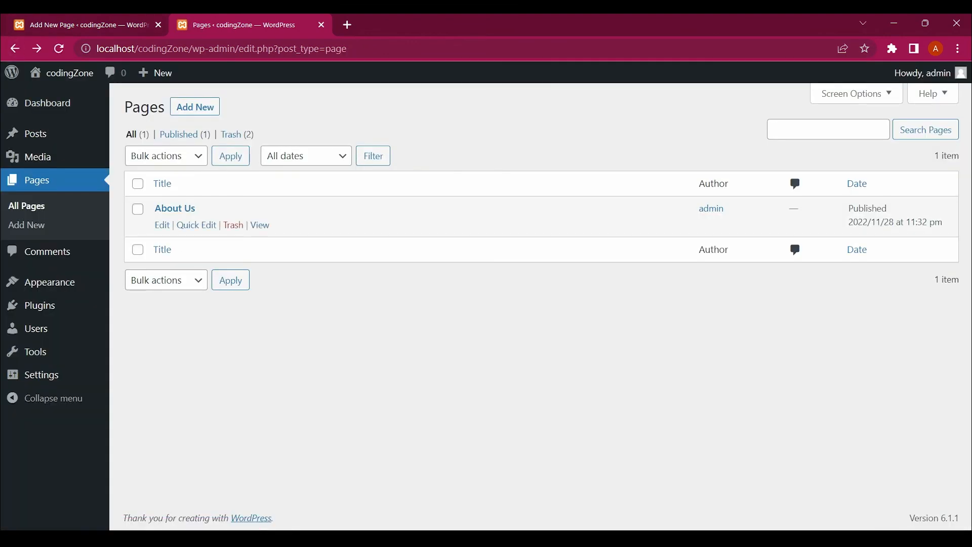
key("F5")
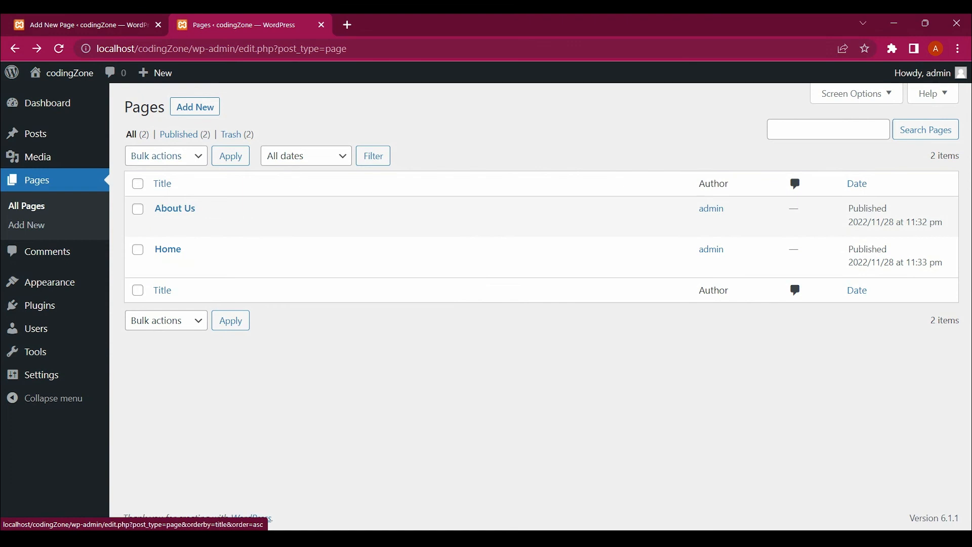
- Create a page titled "Blogs" without any content, publish it immediately with public visibility, and return to the updated pages list
left_click(195, 107)
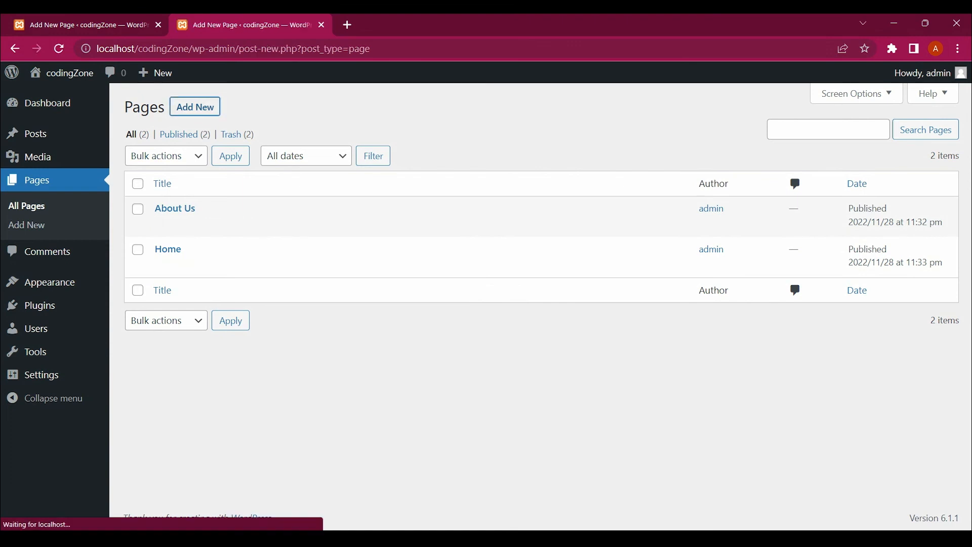
type("Blogs")
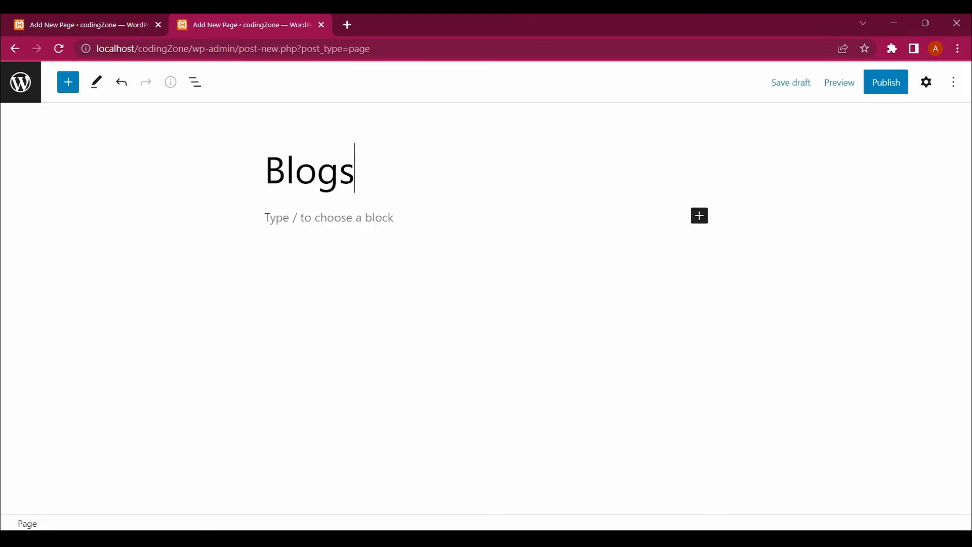
left_click(887, 83)
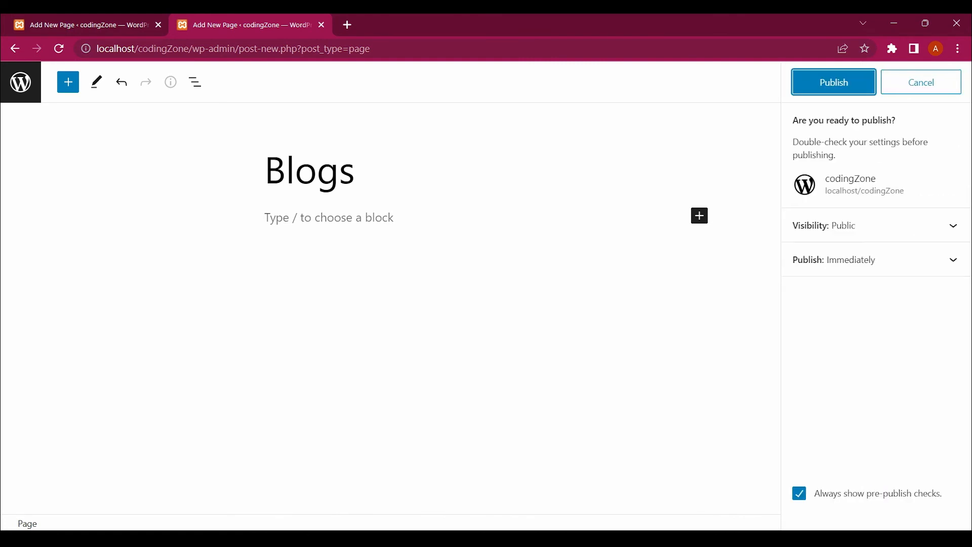
left_click(836, 82)
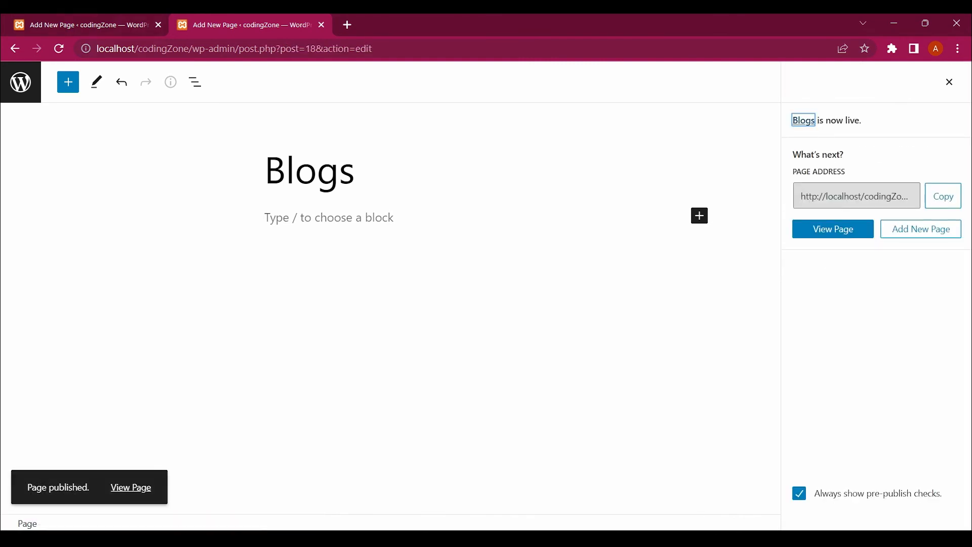
left_click(15, 49)
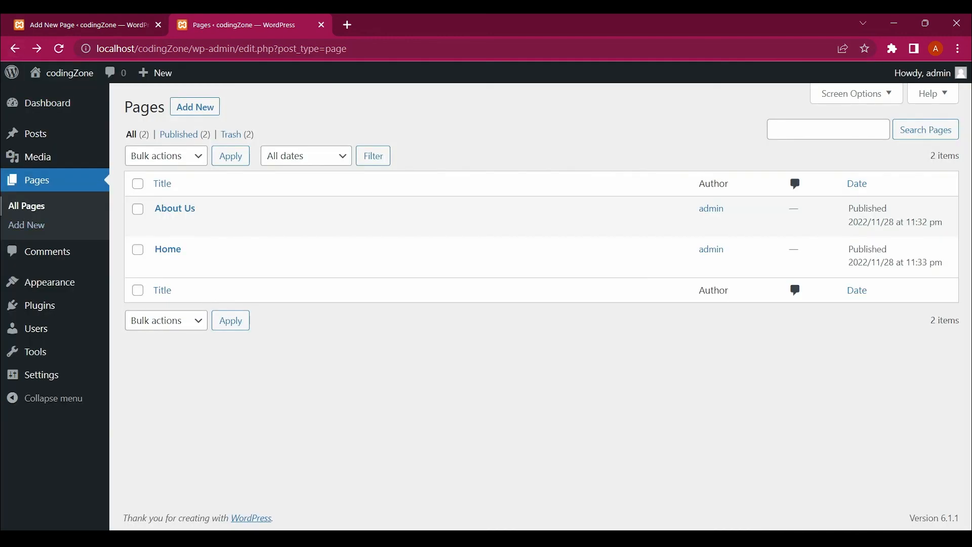
left_click(36, 181)
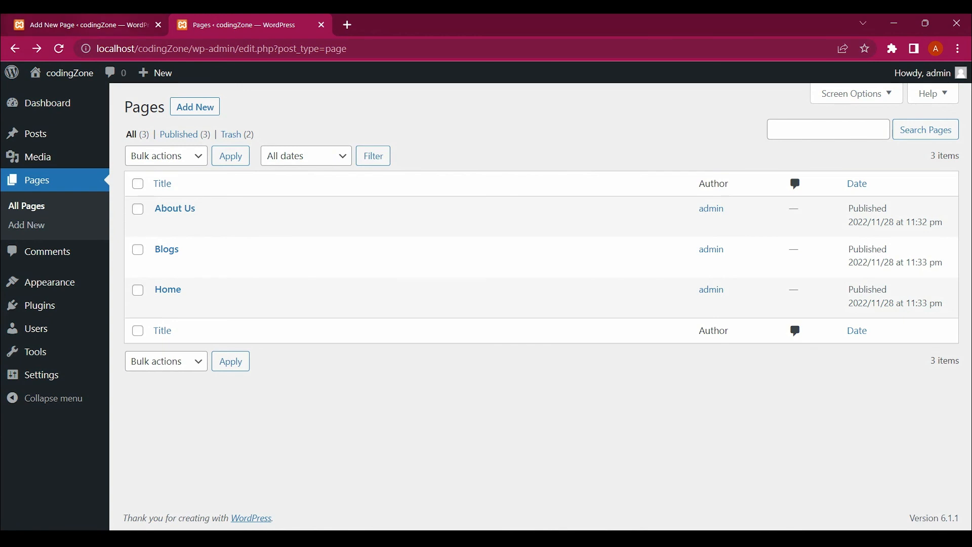
- Reload the About Us page in its editor and switch back to the pages list
key("ctrl+Tab")
key("ctrl+r")
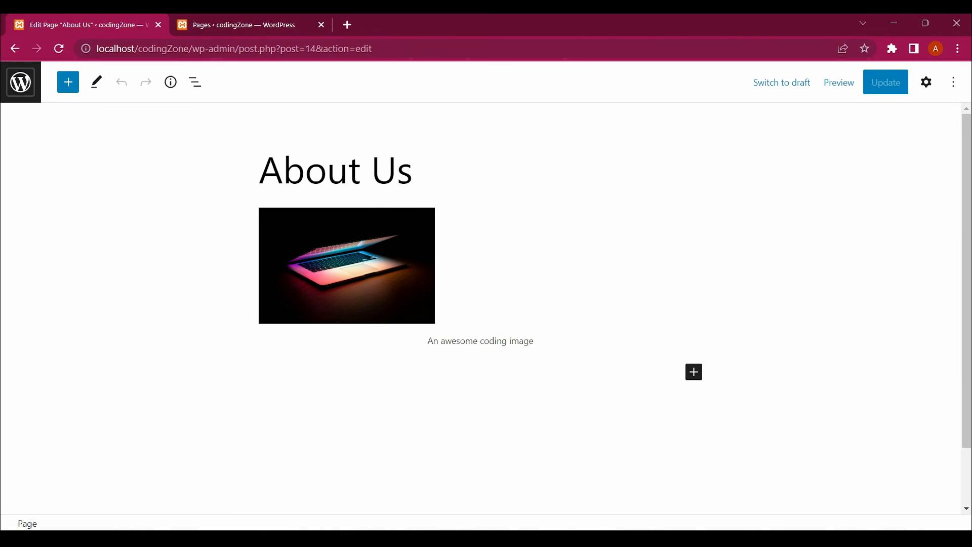
left_click(244, 25)
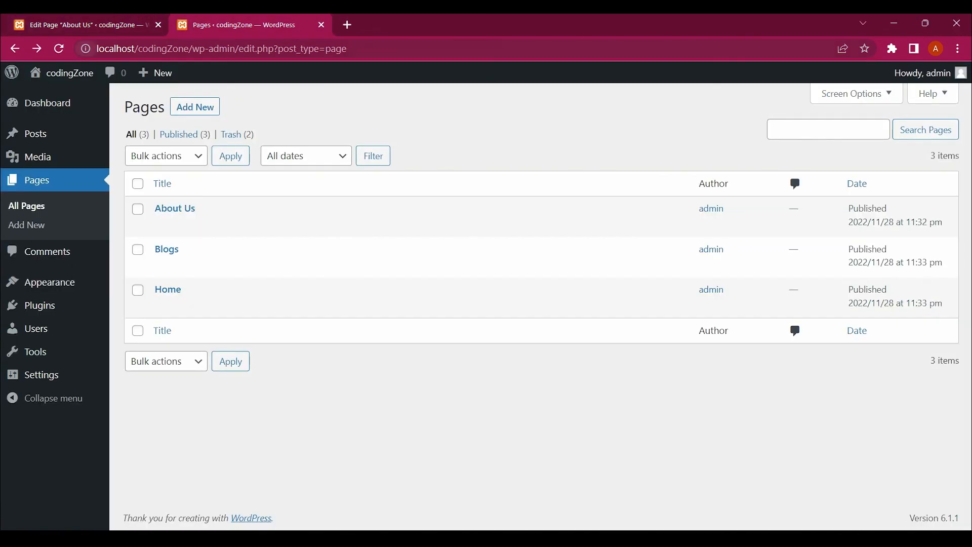
- Open the codingZone front page in a new tab, look through it, and compare it with the Home page
mouse_move(62, 73)
left_click_drag(47, 97, 477, 25)
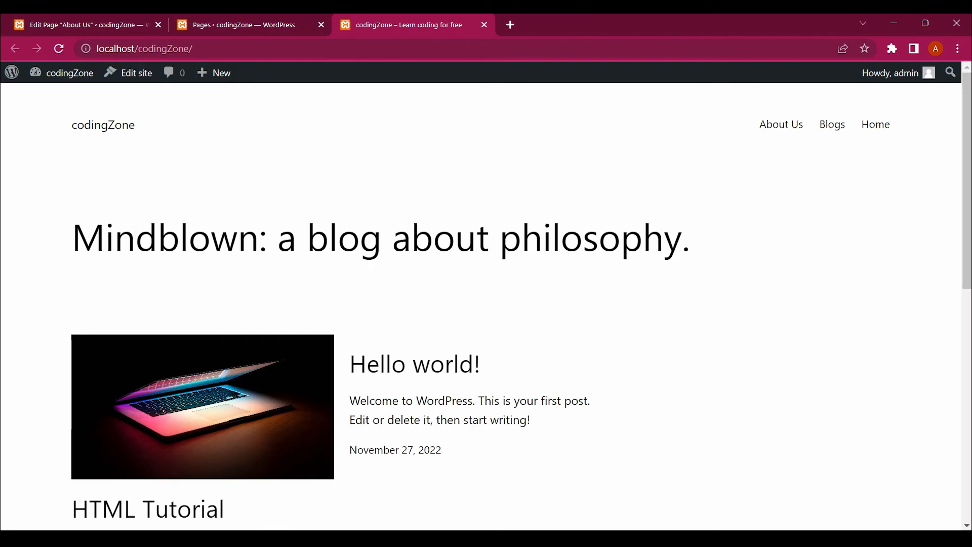
scroll(486, 304, "down", 3)
scroll(486, 303, "up", 3)
scroll(486, 304, "down", 2)
scroll(486, 303, "up", 2)
left_click(875, 124)
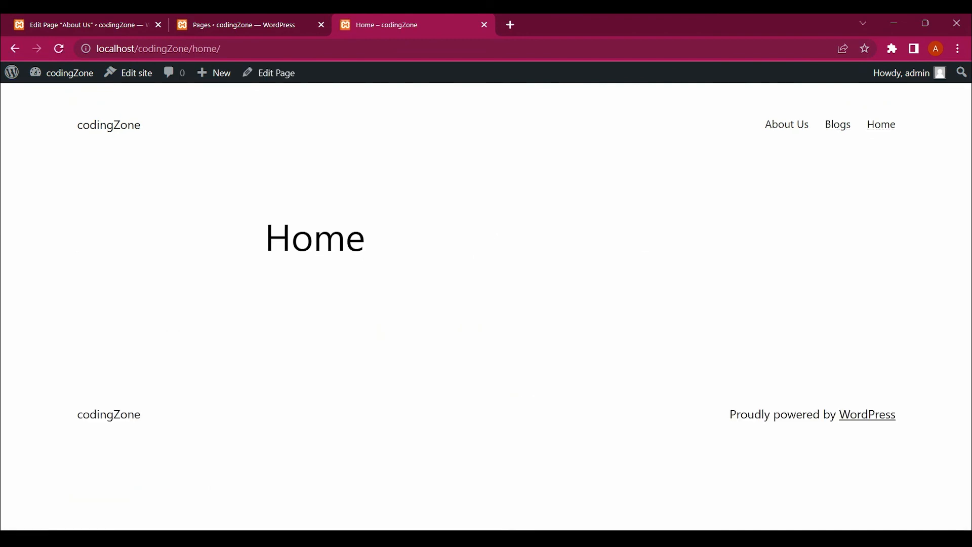
left_click(109, 125)
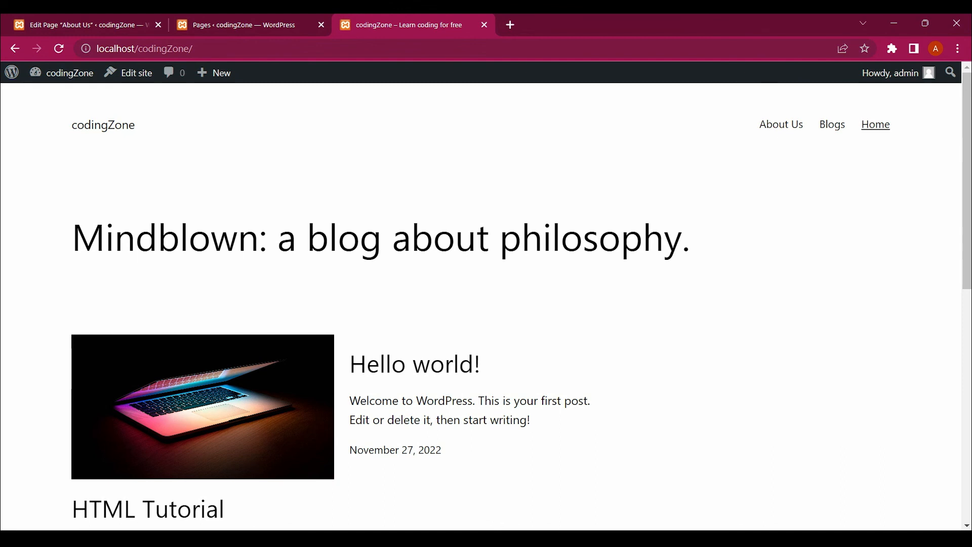
left_click(875, 124)
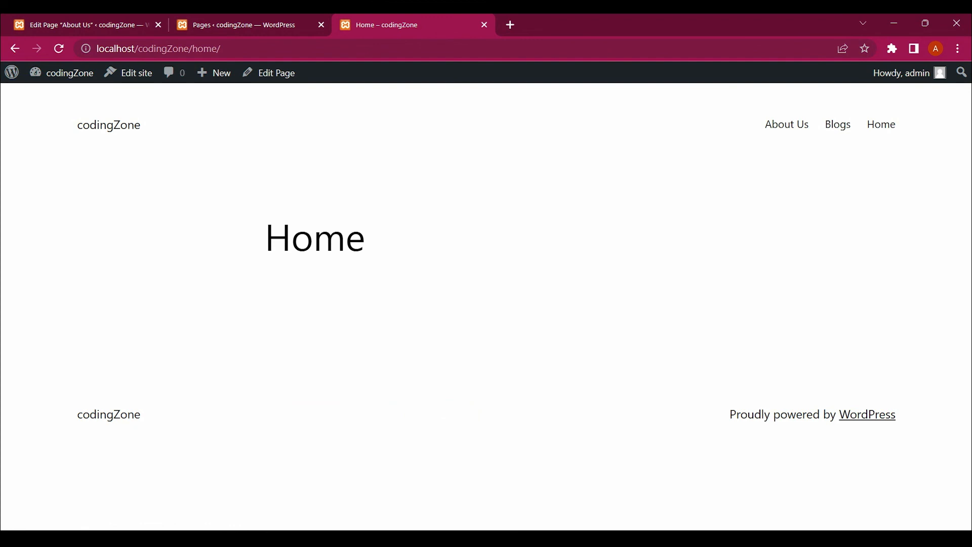
- Go from the pages list to the installed themes and open the catalog for adding a new theme
left_click(238, 25)
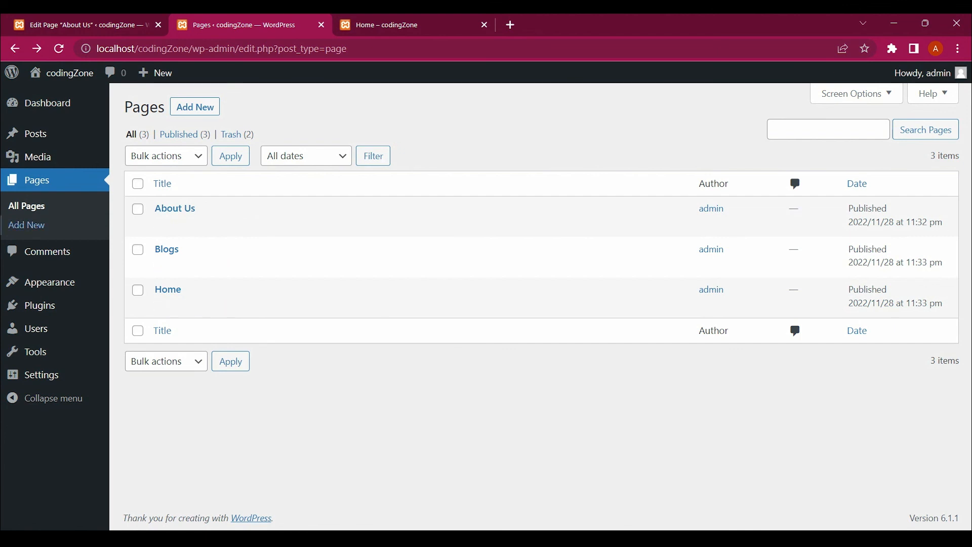
mouse_move(41, 282)
left_click(137, 284)
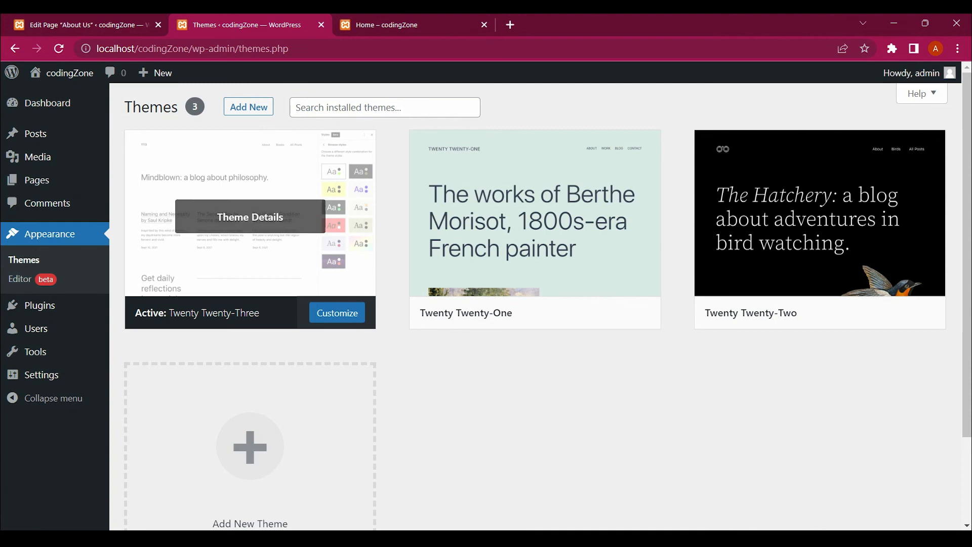
left_click(372, 108)
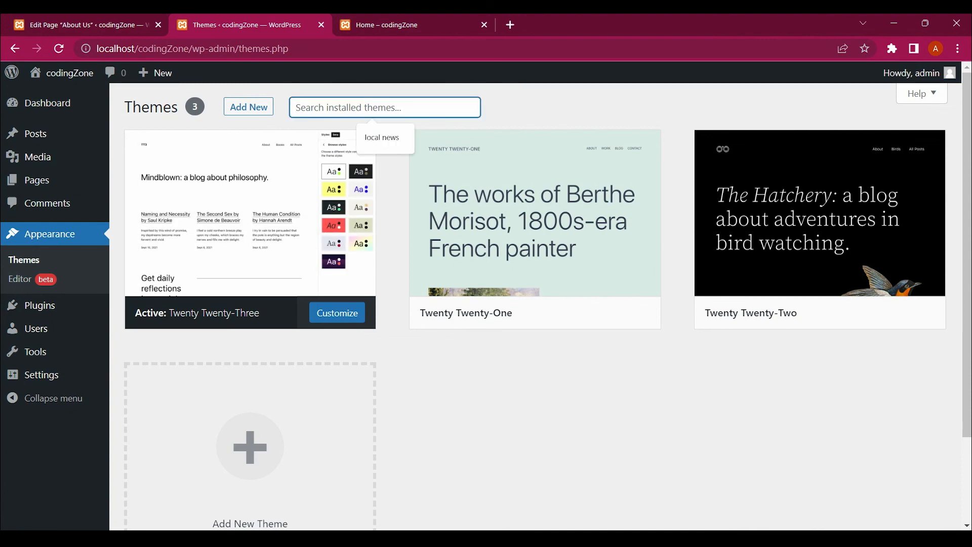
left_click(248, 107)
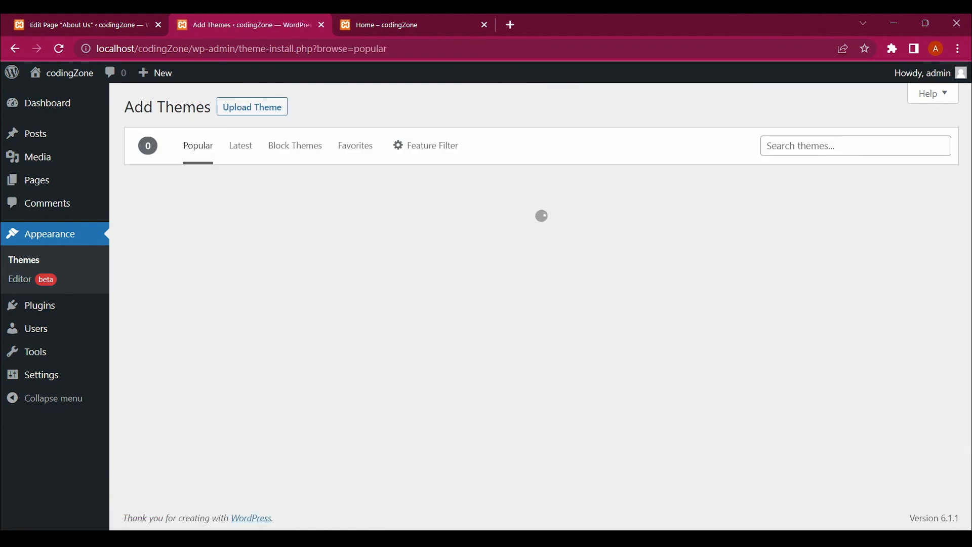
- Look through the popular themes, and check the latest themes and the block themes
scroll(537, 263, "down", 10)
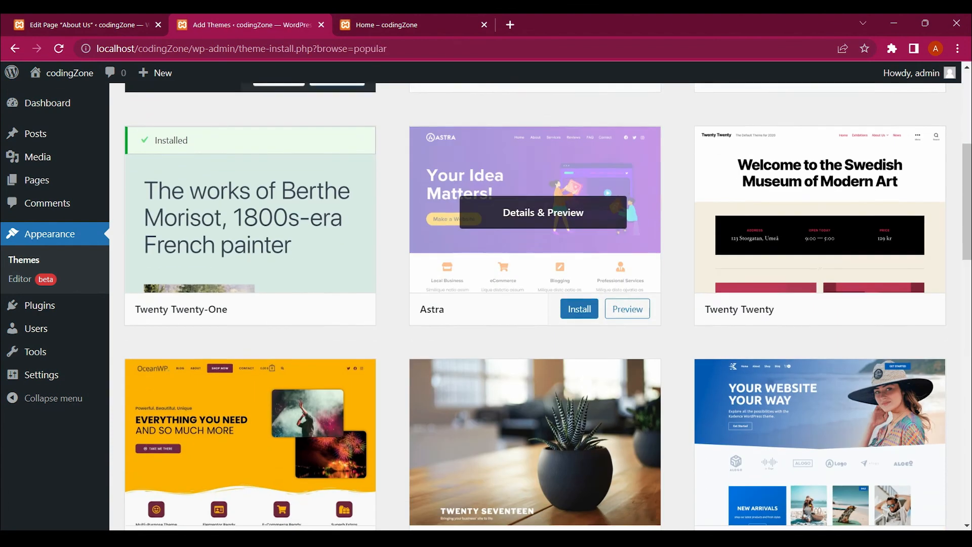
scroll(536, 263, "down", 18)
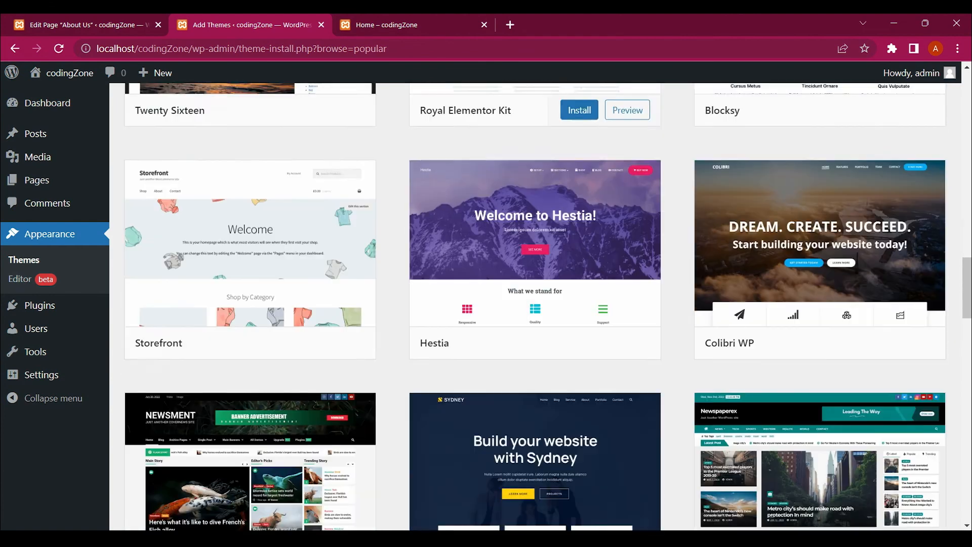
scroll(537, 314, "up", 20)
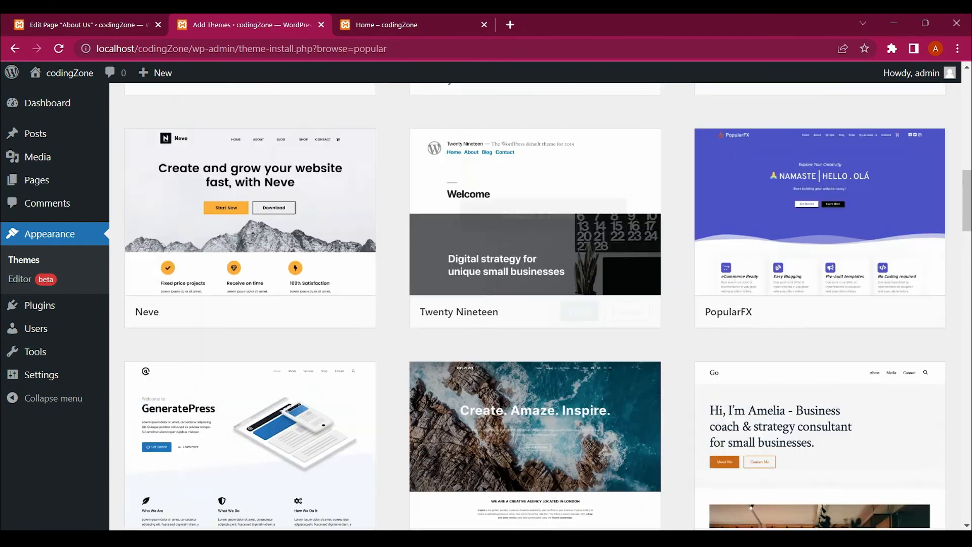
scroll(537, 314, "up", 3)
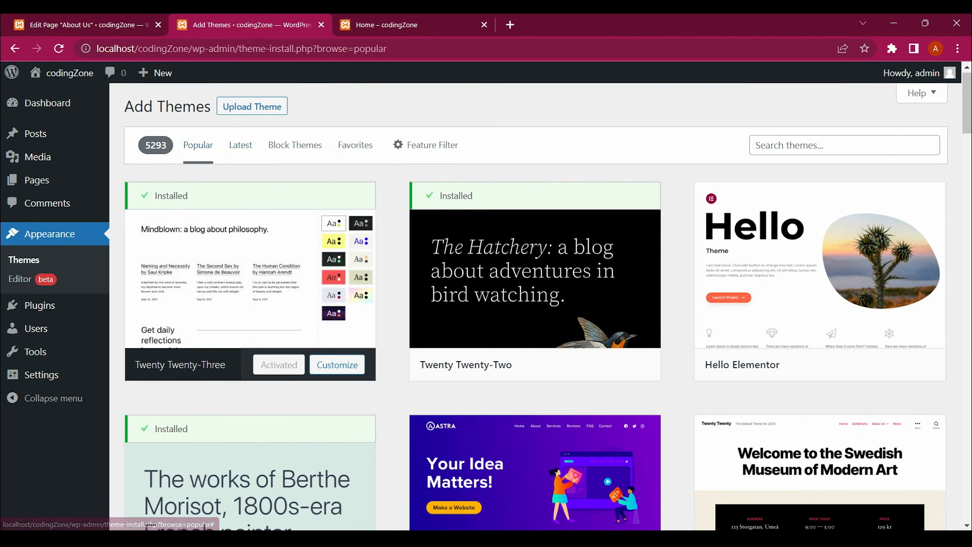
left_click(241, 145)
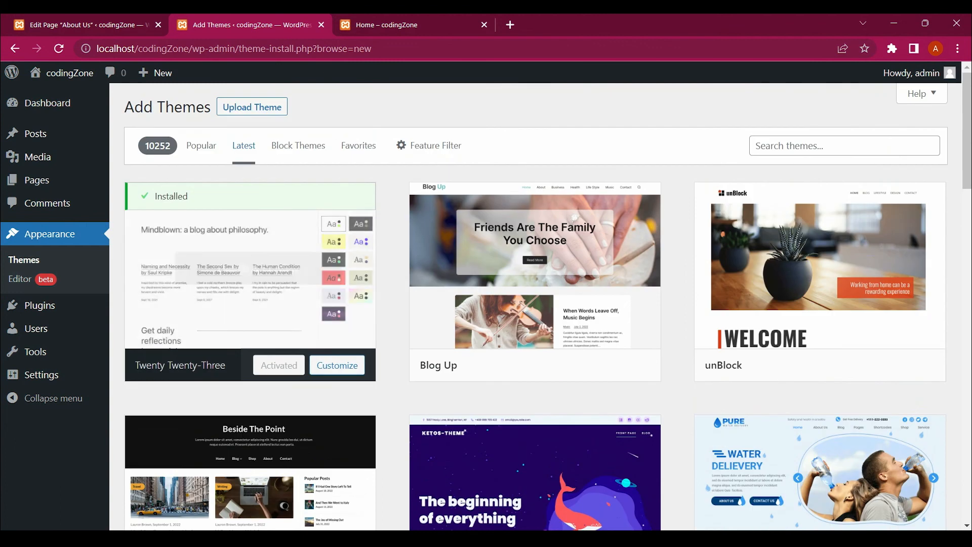
left_click(298, 145)
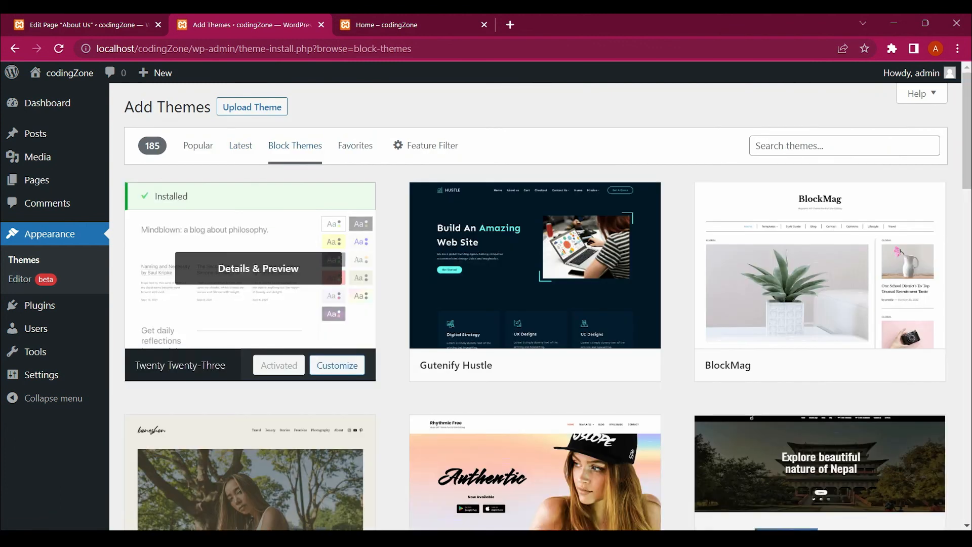
- Find the Hestia theme among the popular themes and install it
left_click(198, 145)
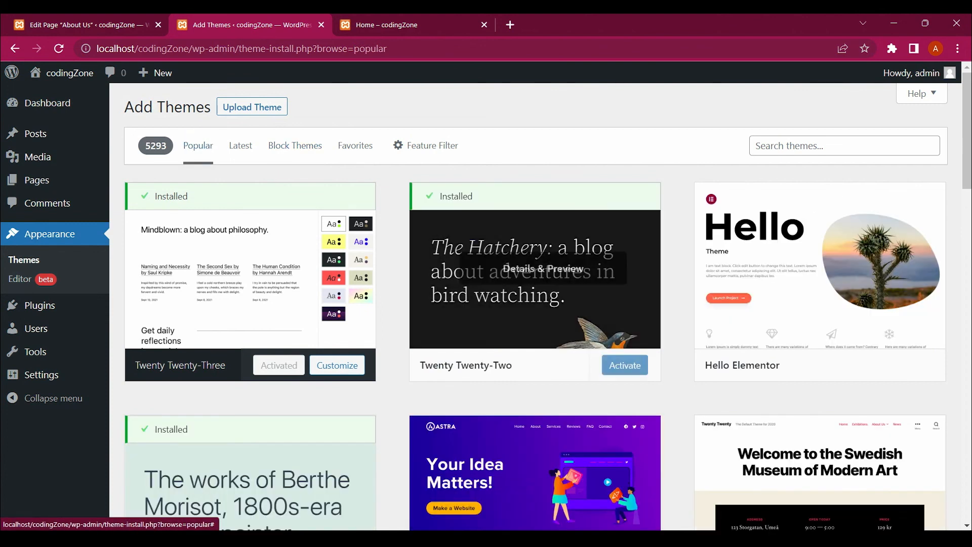
scroll(535, 279, "down", 4)
scroll(535, 294, "down", 8)
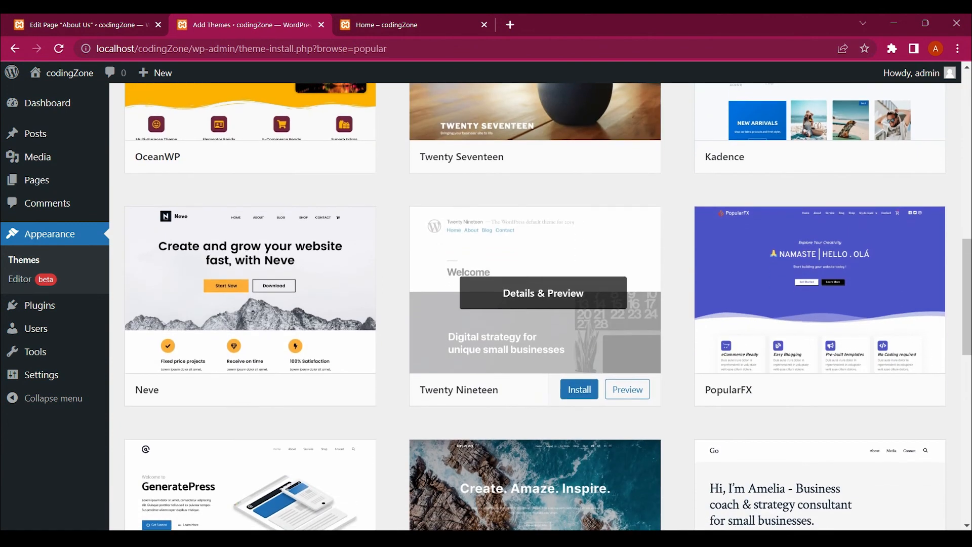
scroll(543, 292, "down", 5)
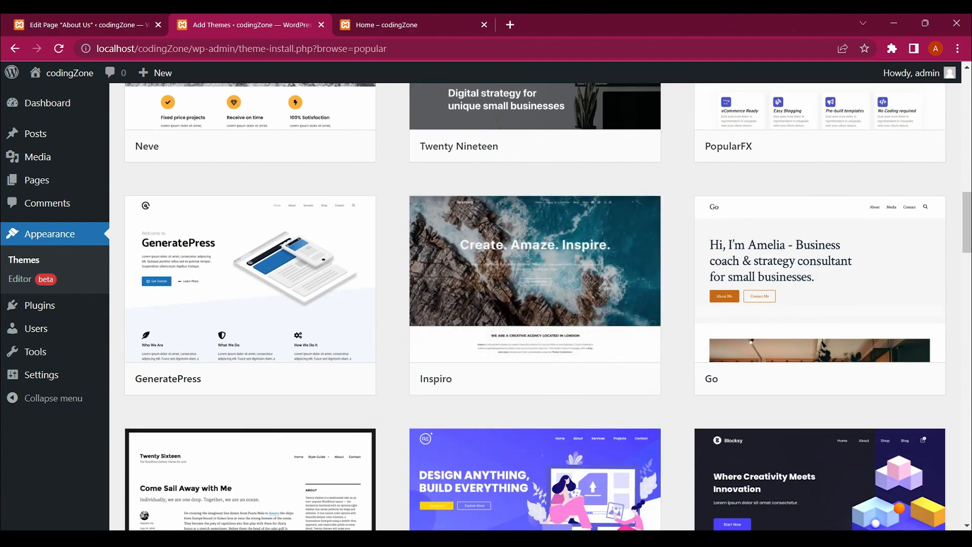
scroll(544, 303, "down", 4)
scroll(544, 314, "down", 8)
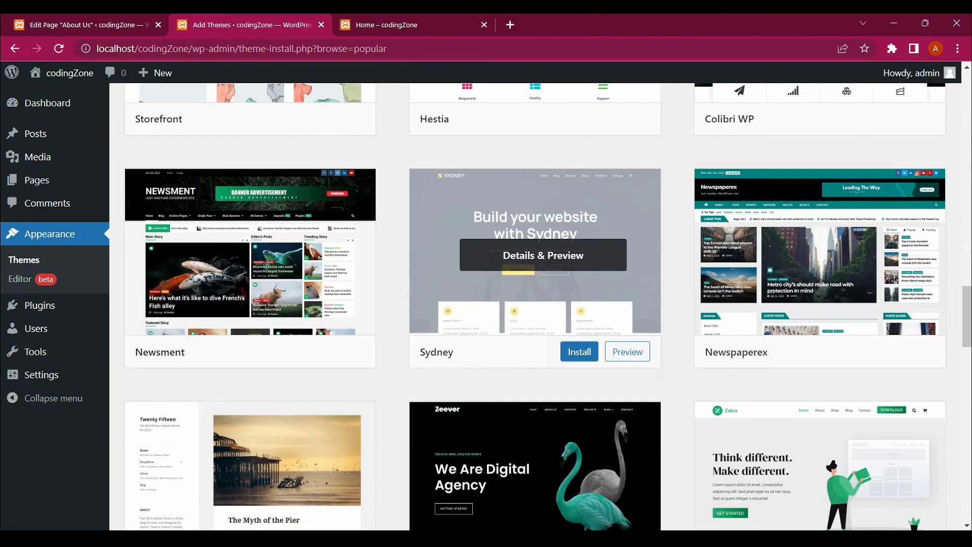
scroll(543, 324, "down", 4)
scroll(543, 354, "up", 5)
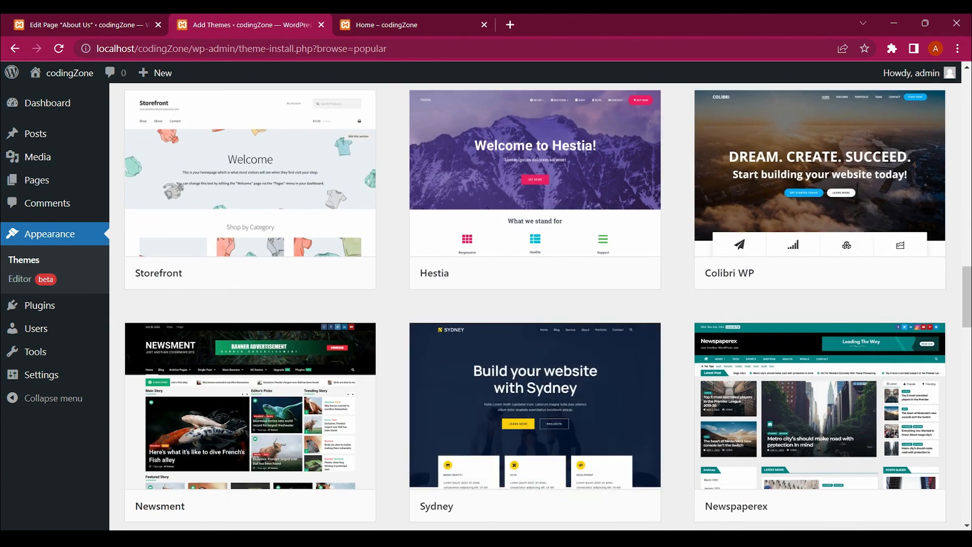
left_click(579, 273)
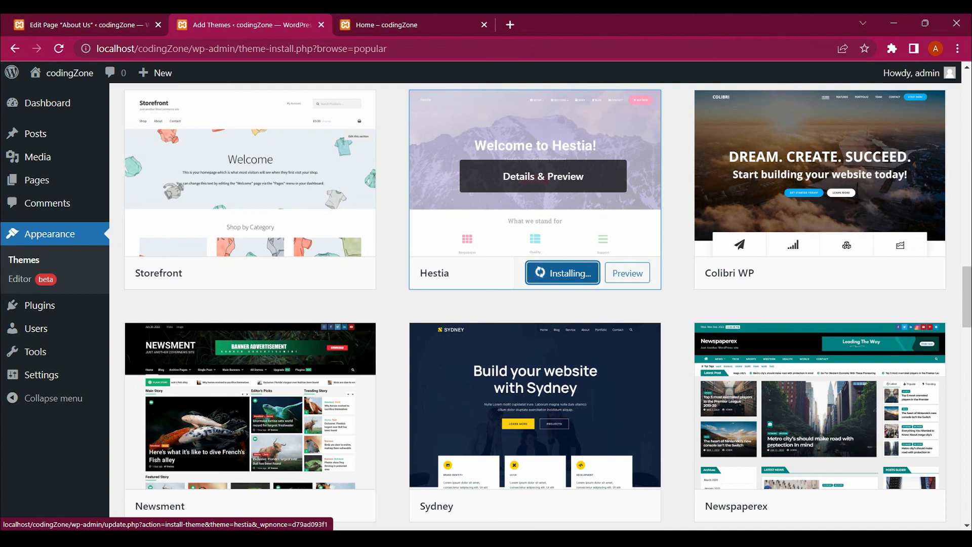
- Activate the Hestia theme, open it in the customizer, and look through the site preview
mouse_move(35, 133)
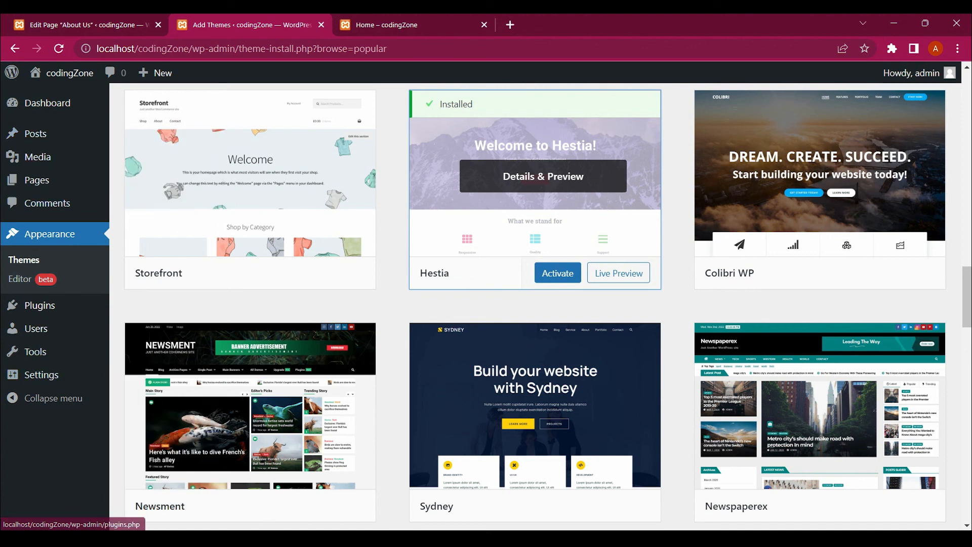
mouse_move(35, 328)
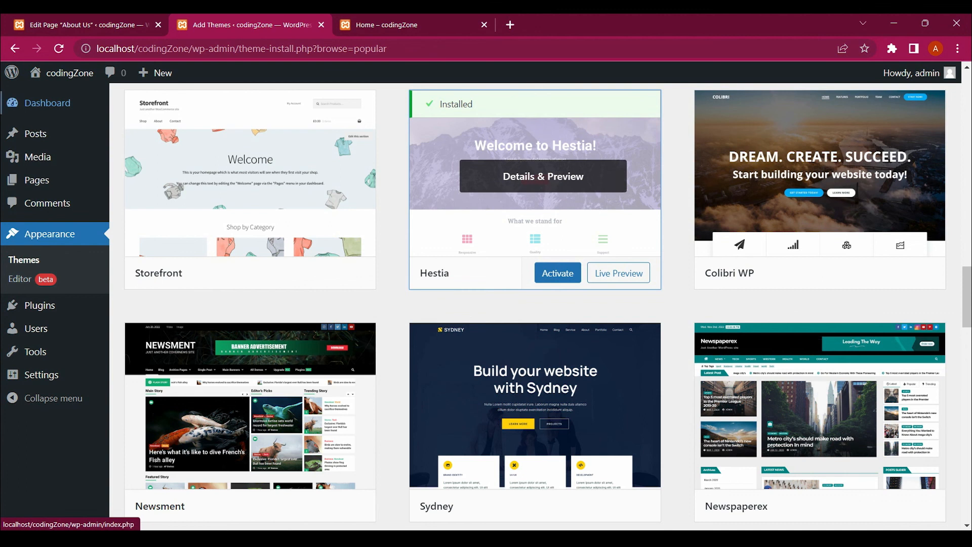
mouse_move(36, 180)
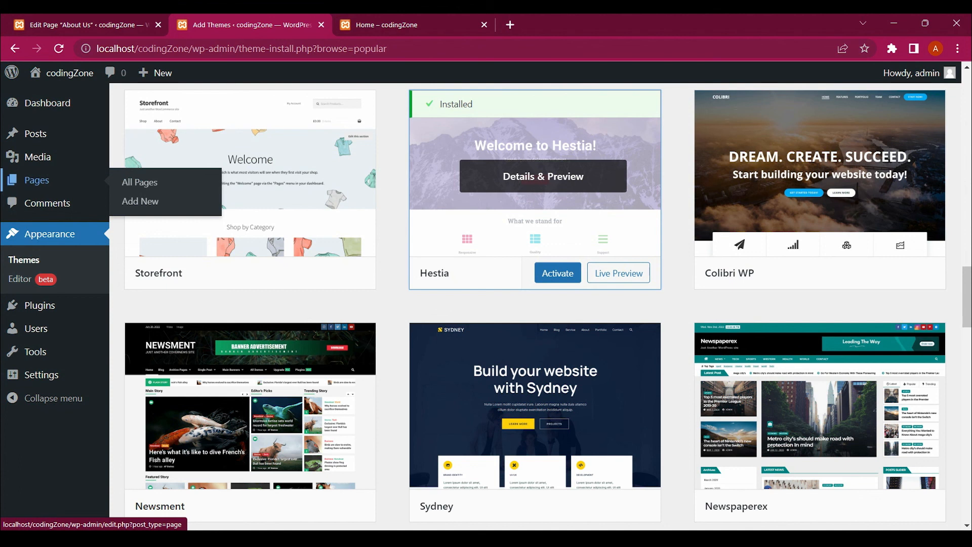
left_click(557, 273)
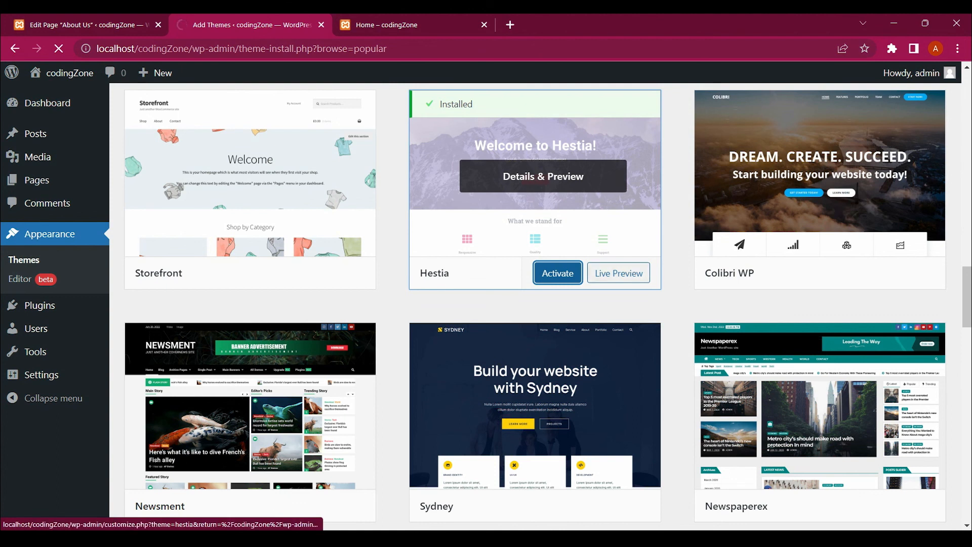
left_click(619, 273)
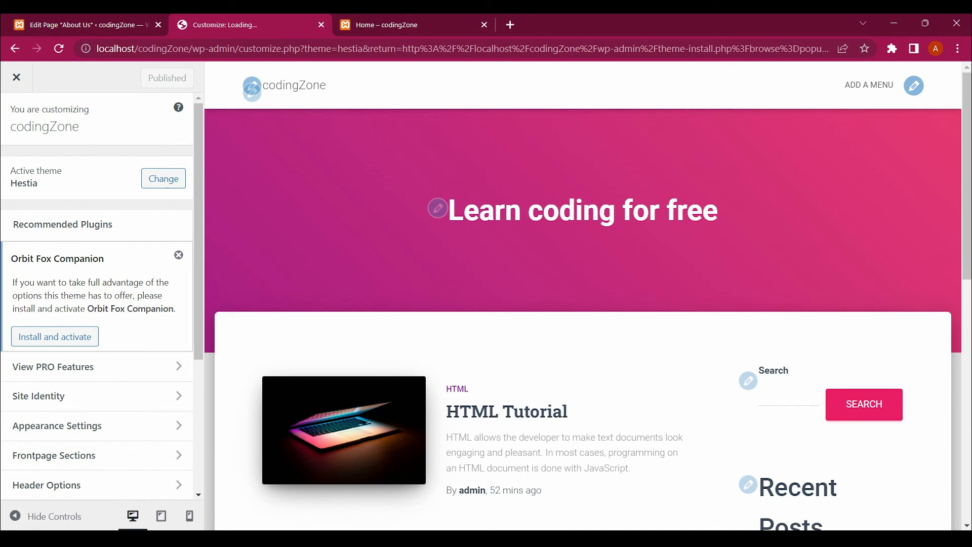
scroll(583, 319, "down", 6)
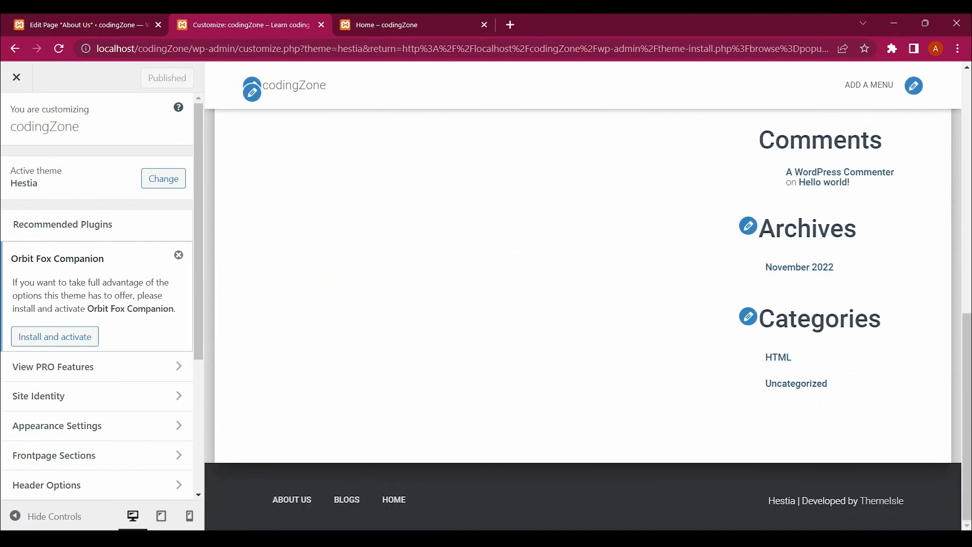
scroll(582, 320, "up", 10)
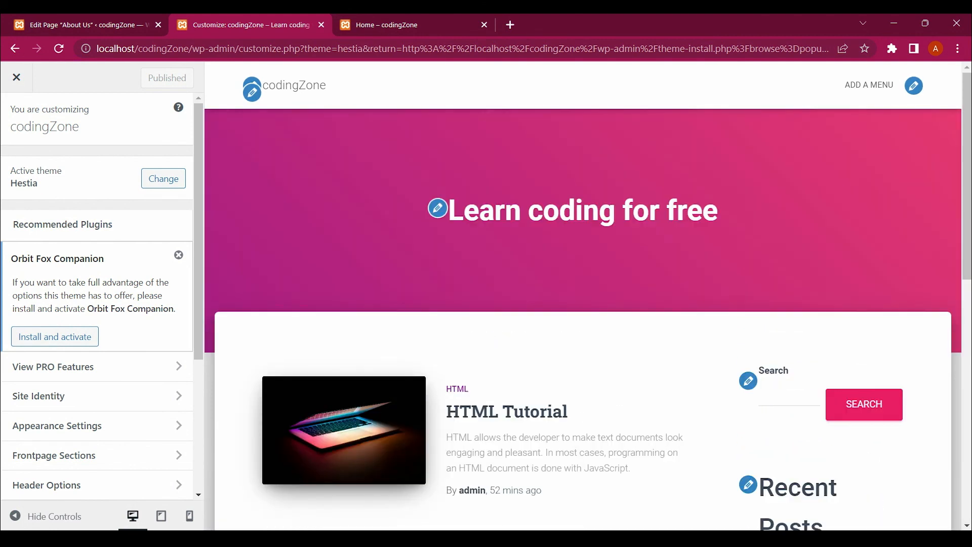
- Leave the customizer for the theme catalog and dismiss the feedback survey about Hestia
key("ctrl+shift+Tab")
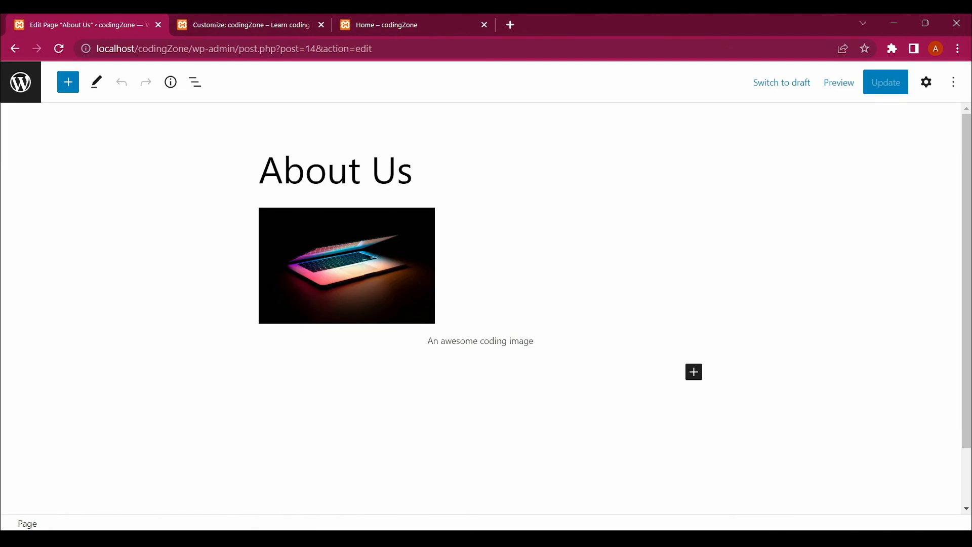
left_click(250, 25)
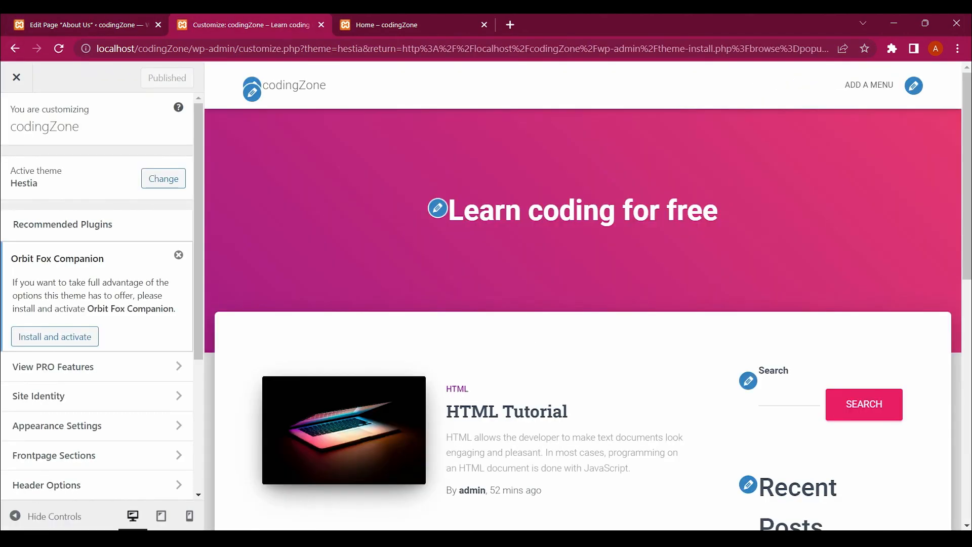
left_click(15, 48)
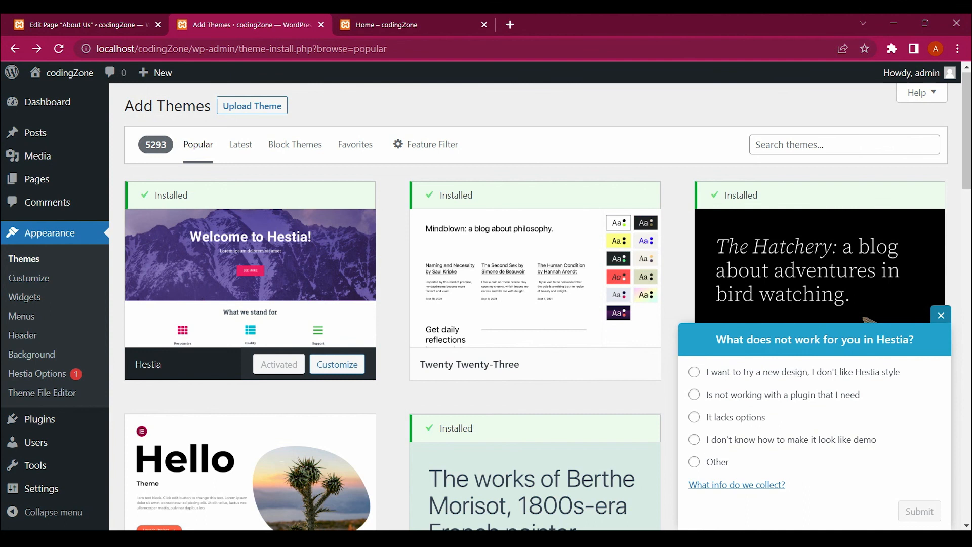
left_click(940, 316)
- Reload the site's Home page with the newly activated theme and go to the codingZone front page
left_click(386, 25)
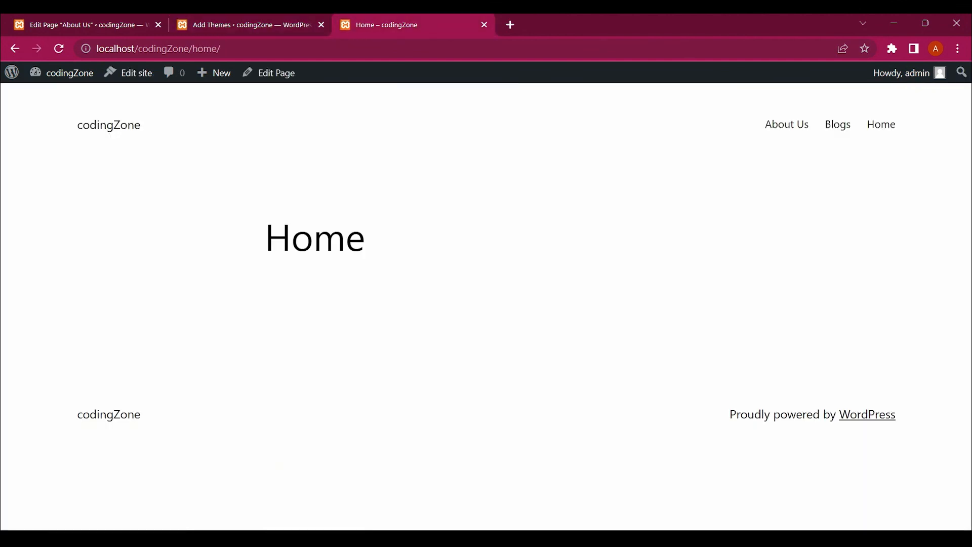
key("F5")
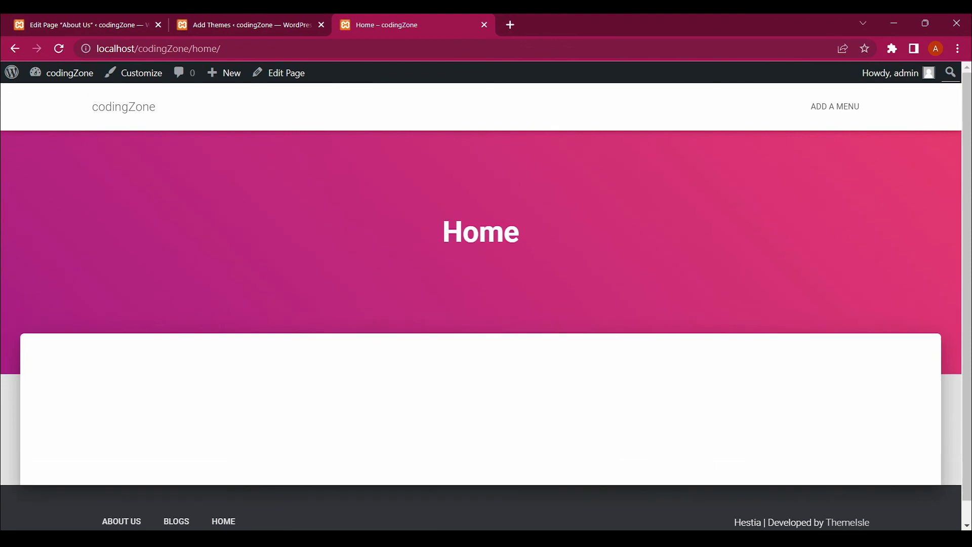
left_click(123, 107)
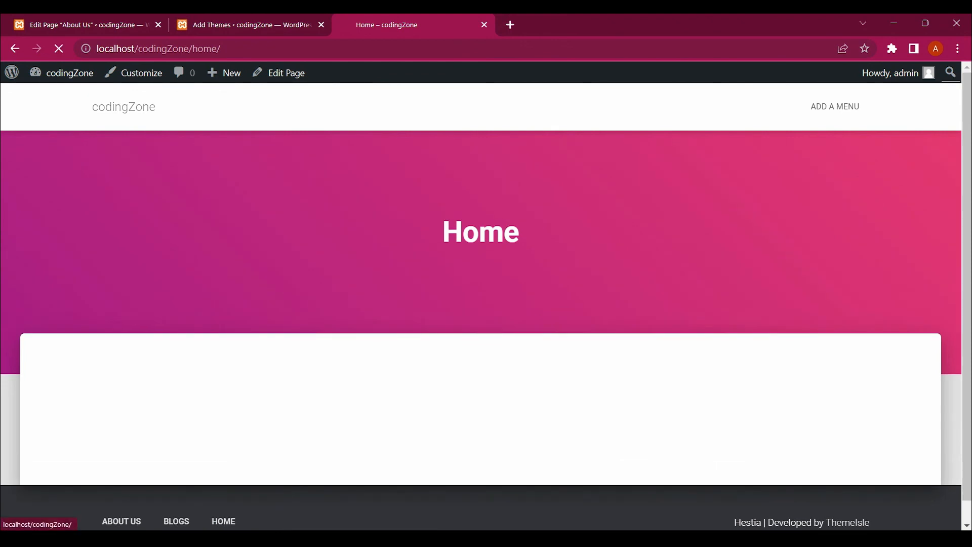
- Examine the front page's header, post list, sidebar and footer in the Hestia theme
scroll(486, 330, "down", 5)
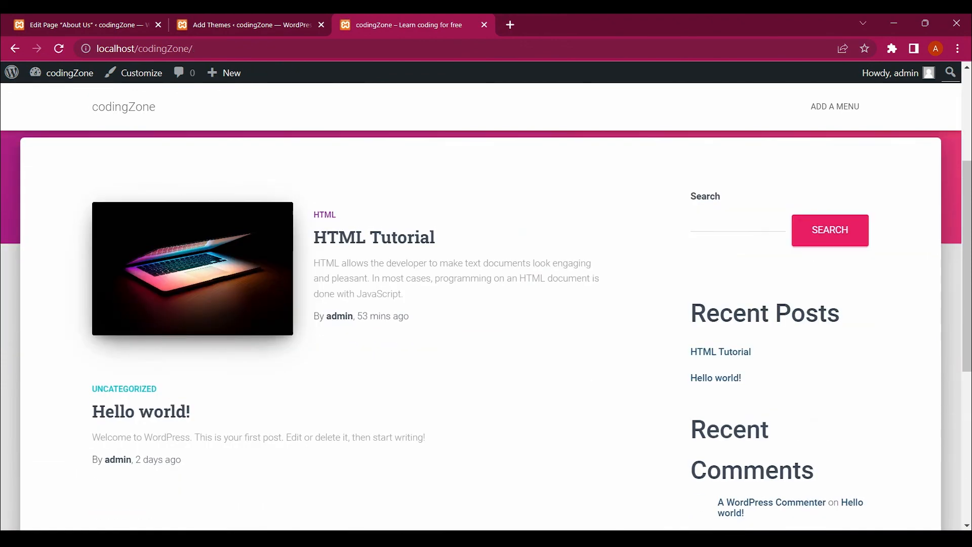
scroll(486, 329, "down", 5)
scroll(486, 329, "up", 10)
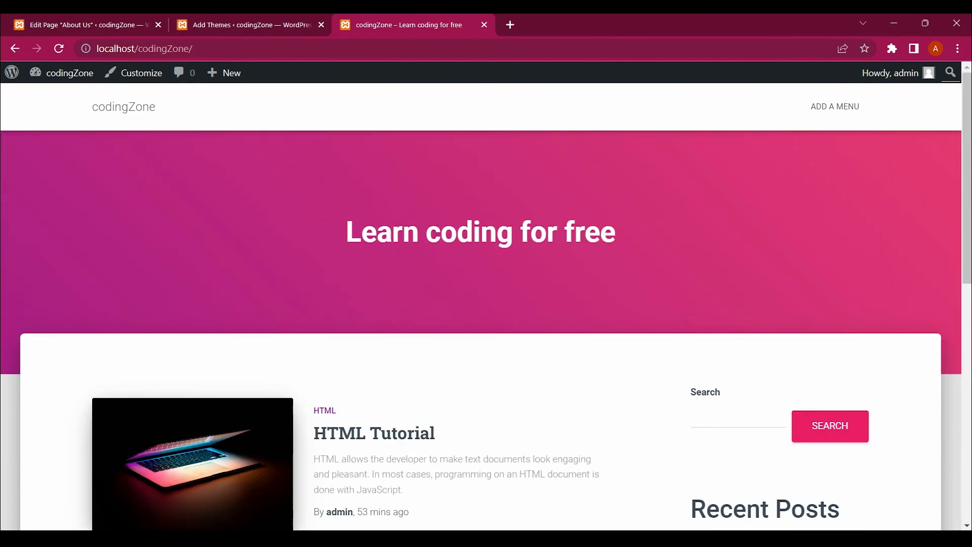
scroll(486, 330, "down", 7)
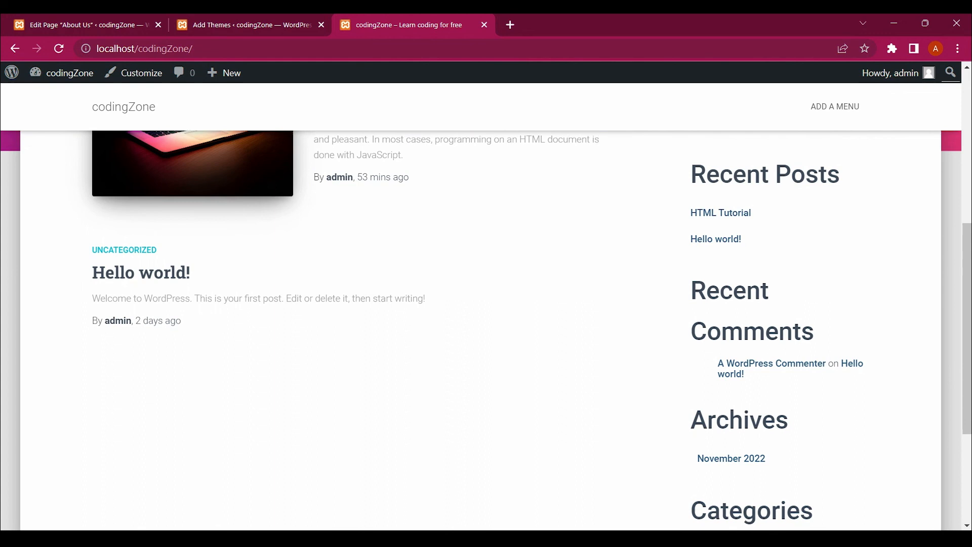
scroll(486, 329, "down", 5)
scroll(486, 329, "up", 10)
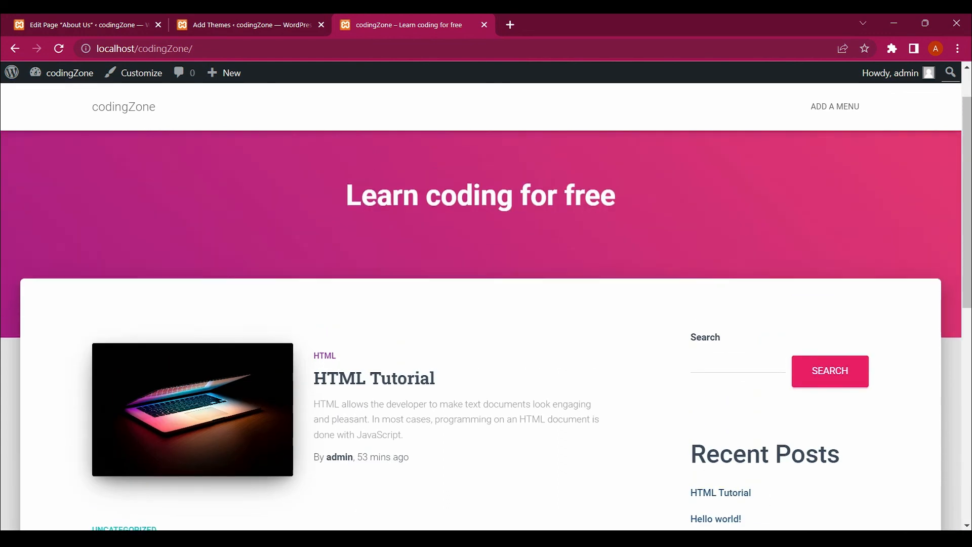
scroll(486, 329, "down", 1)
scroll(486, 329, "up", 1)
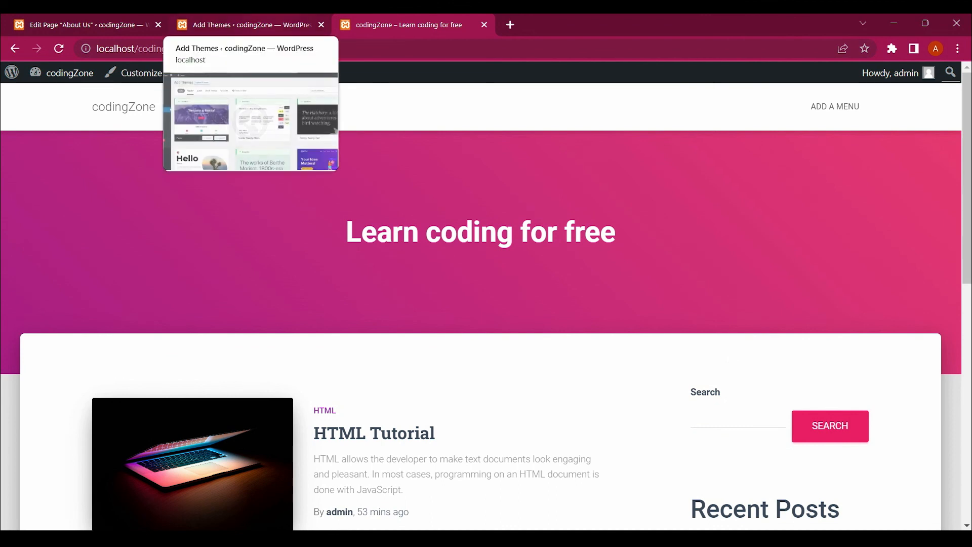
- Check the active theme in the theme catalog against the front page, and look through the front page's posts and sidebar again
left_click(247, 25)
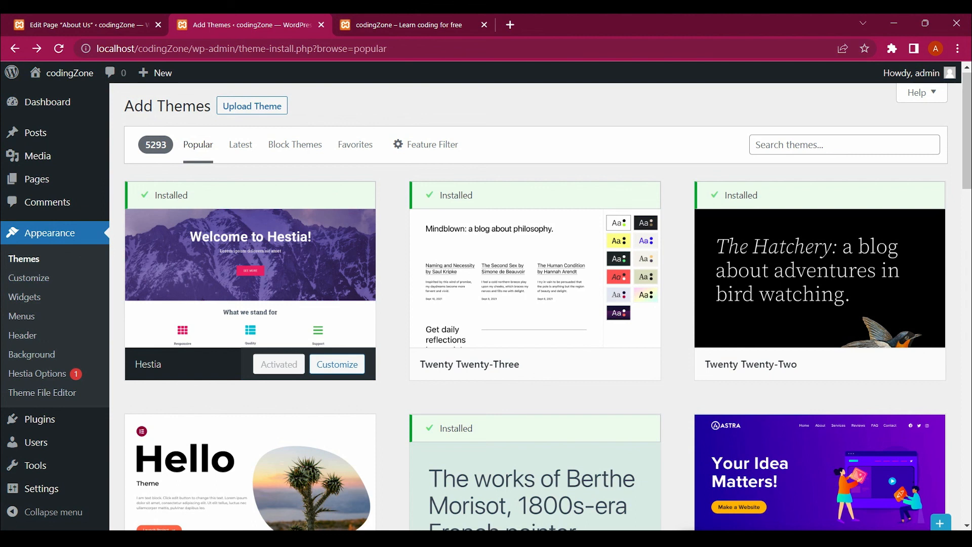
key("ctrl+Tab")
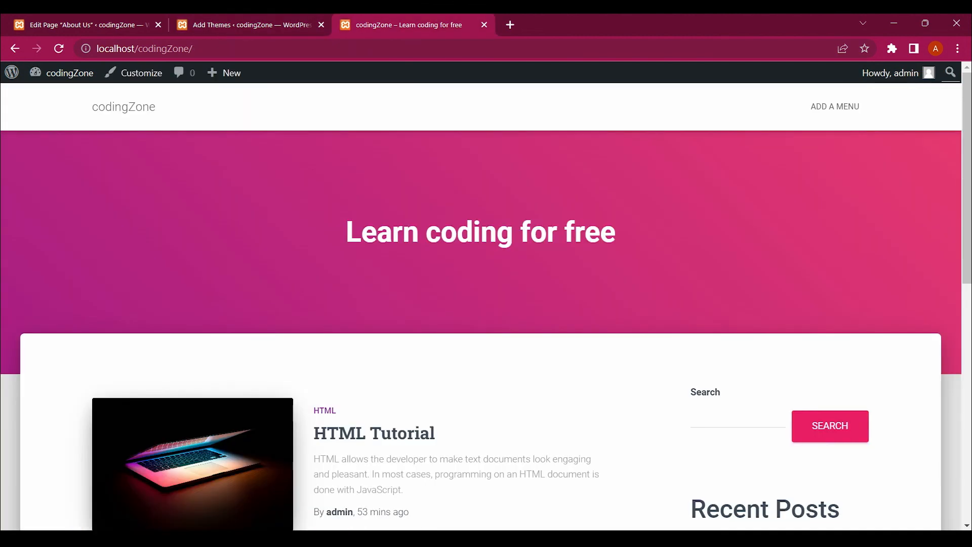
key("ctrl+shift+Tab")
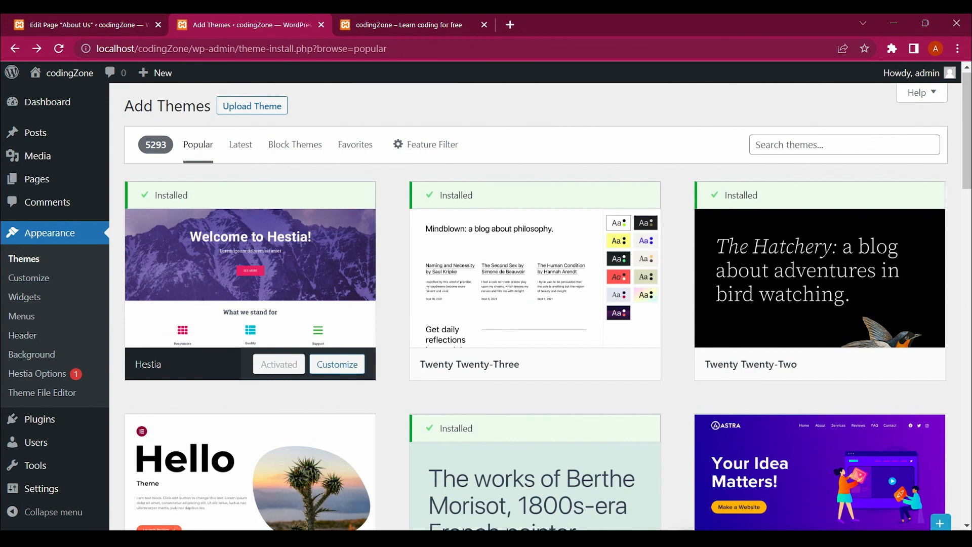
mouse_move(36, 133)
key("ctrl+Tab")
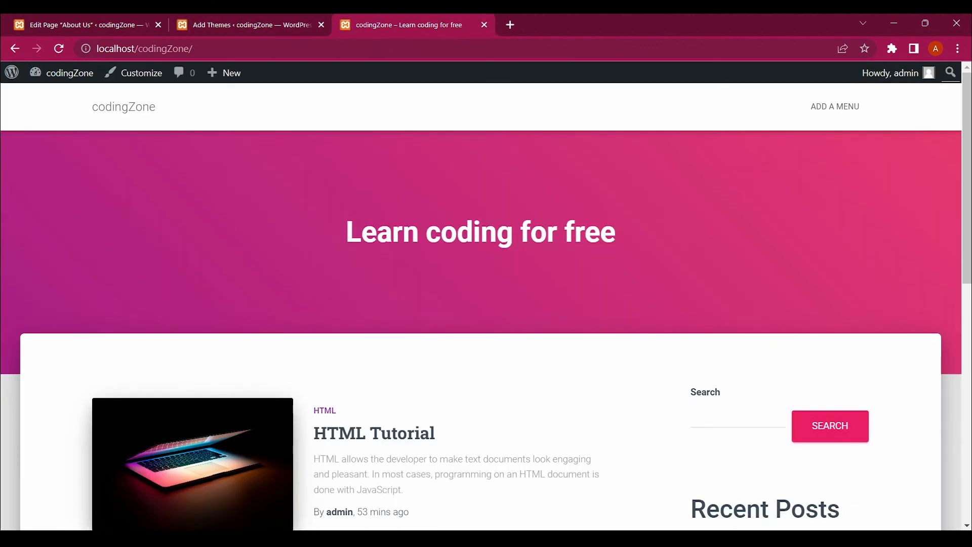
scroll(481, 304, "down", 10)
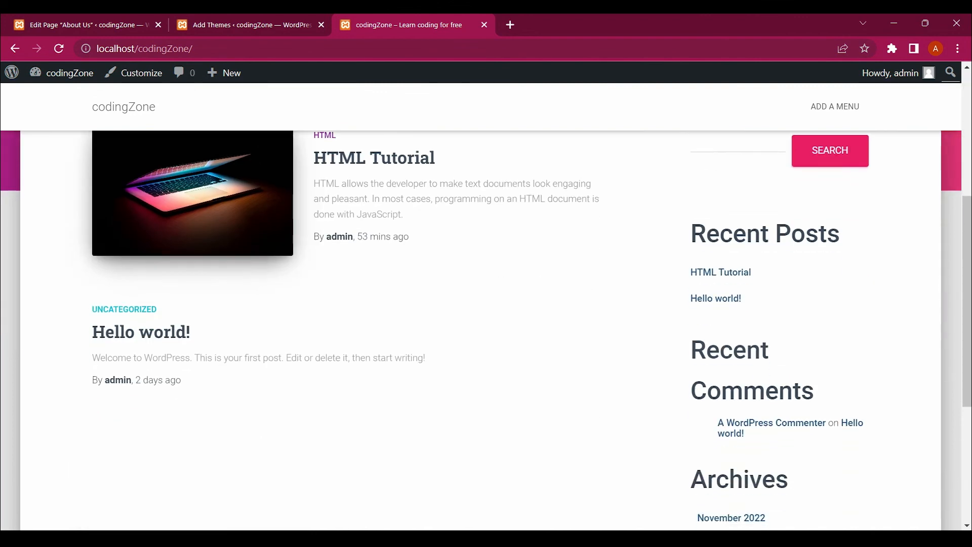
scroll(481, 329, "up", 10)
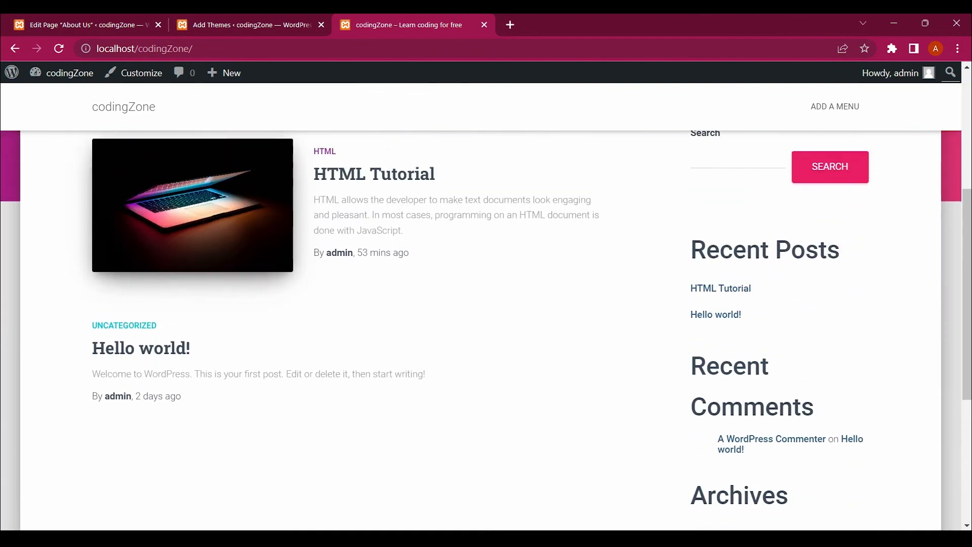